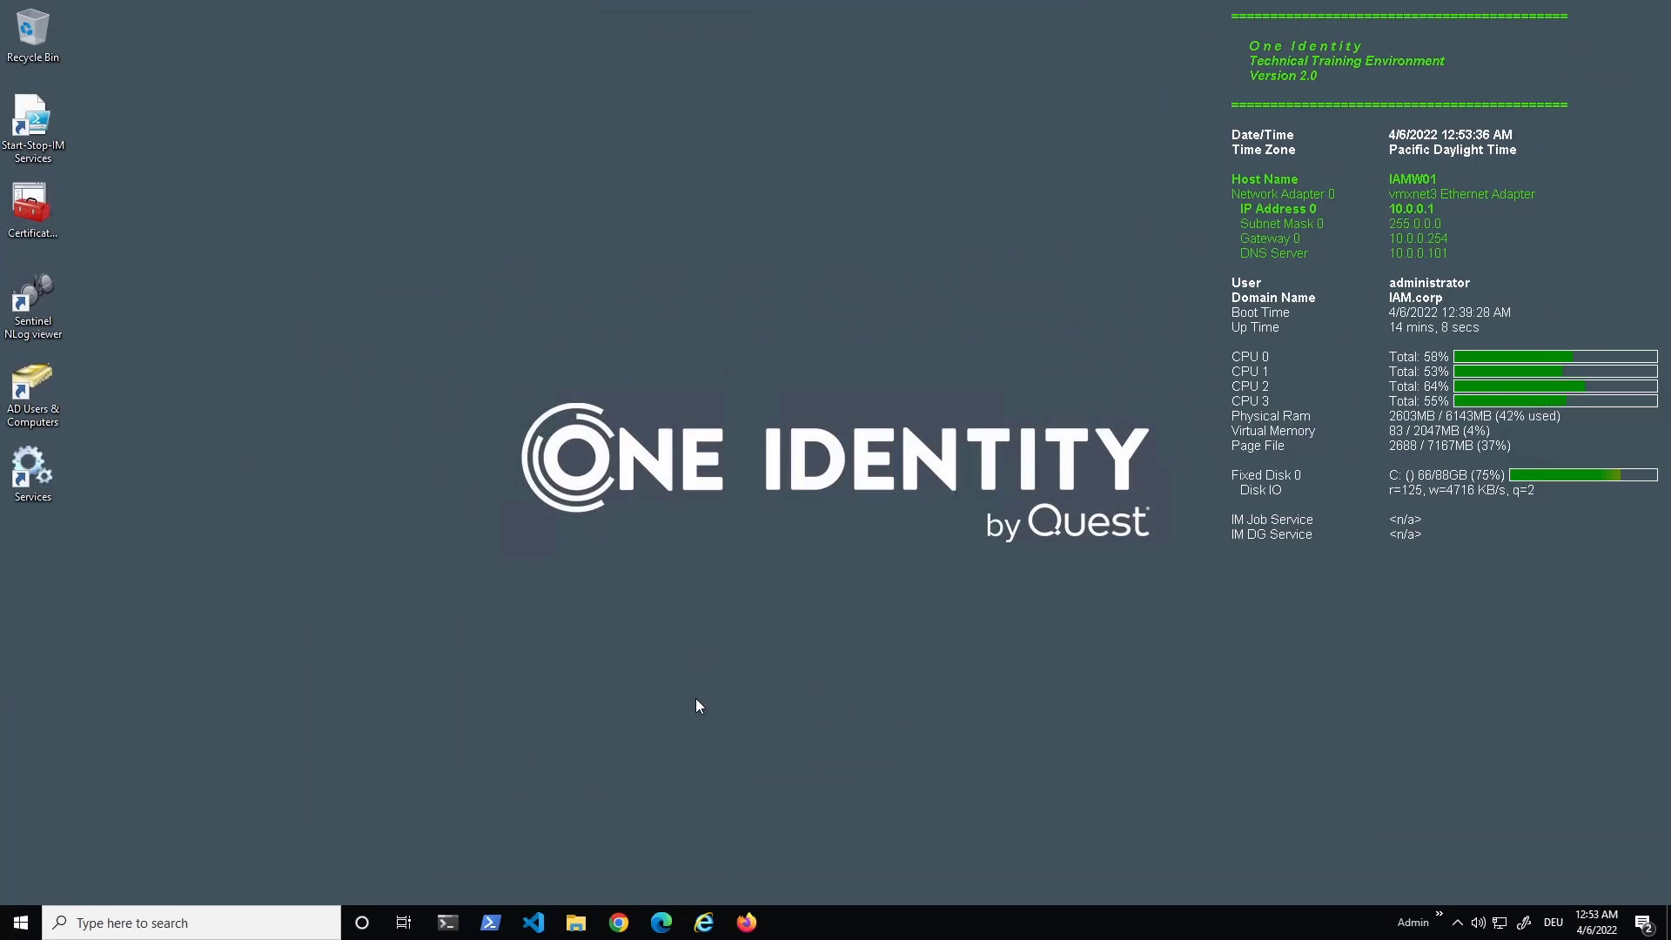
pyautogui.click(7, 921)
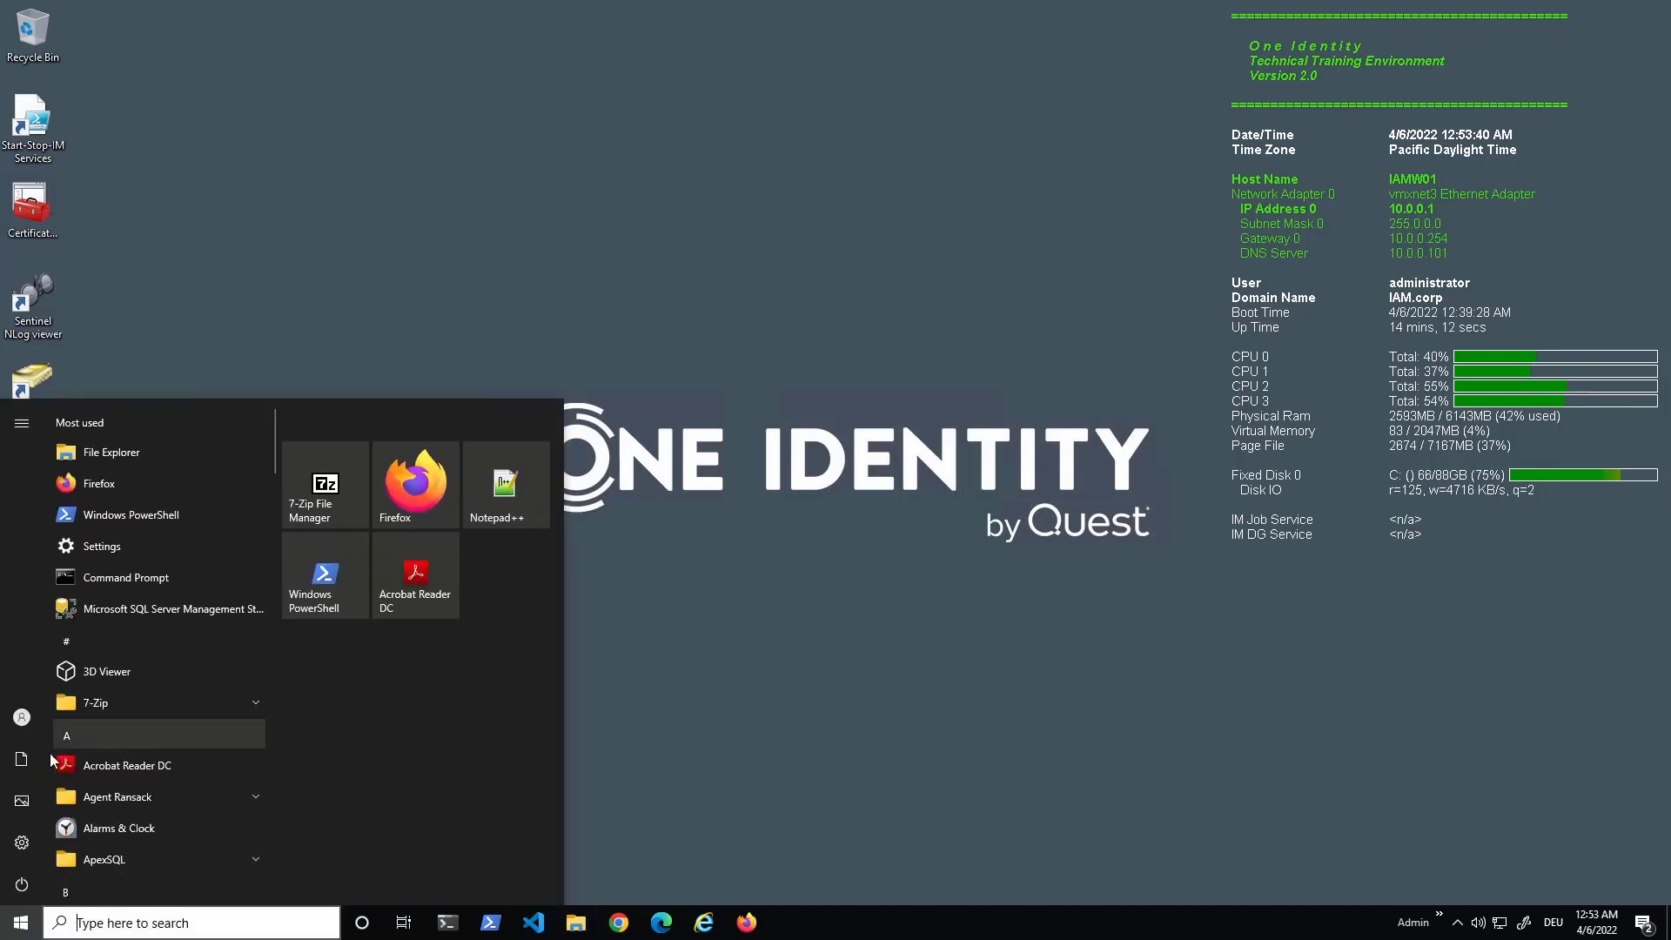
pyautogui.click(22, 424)
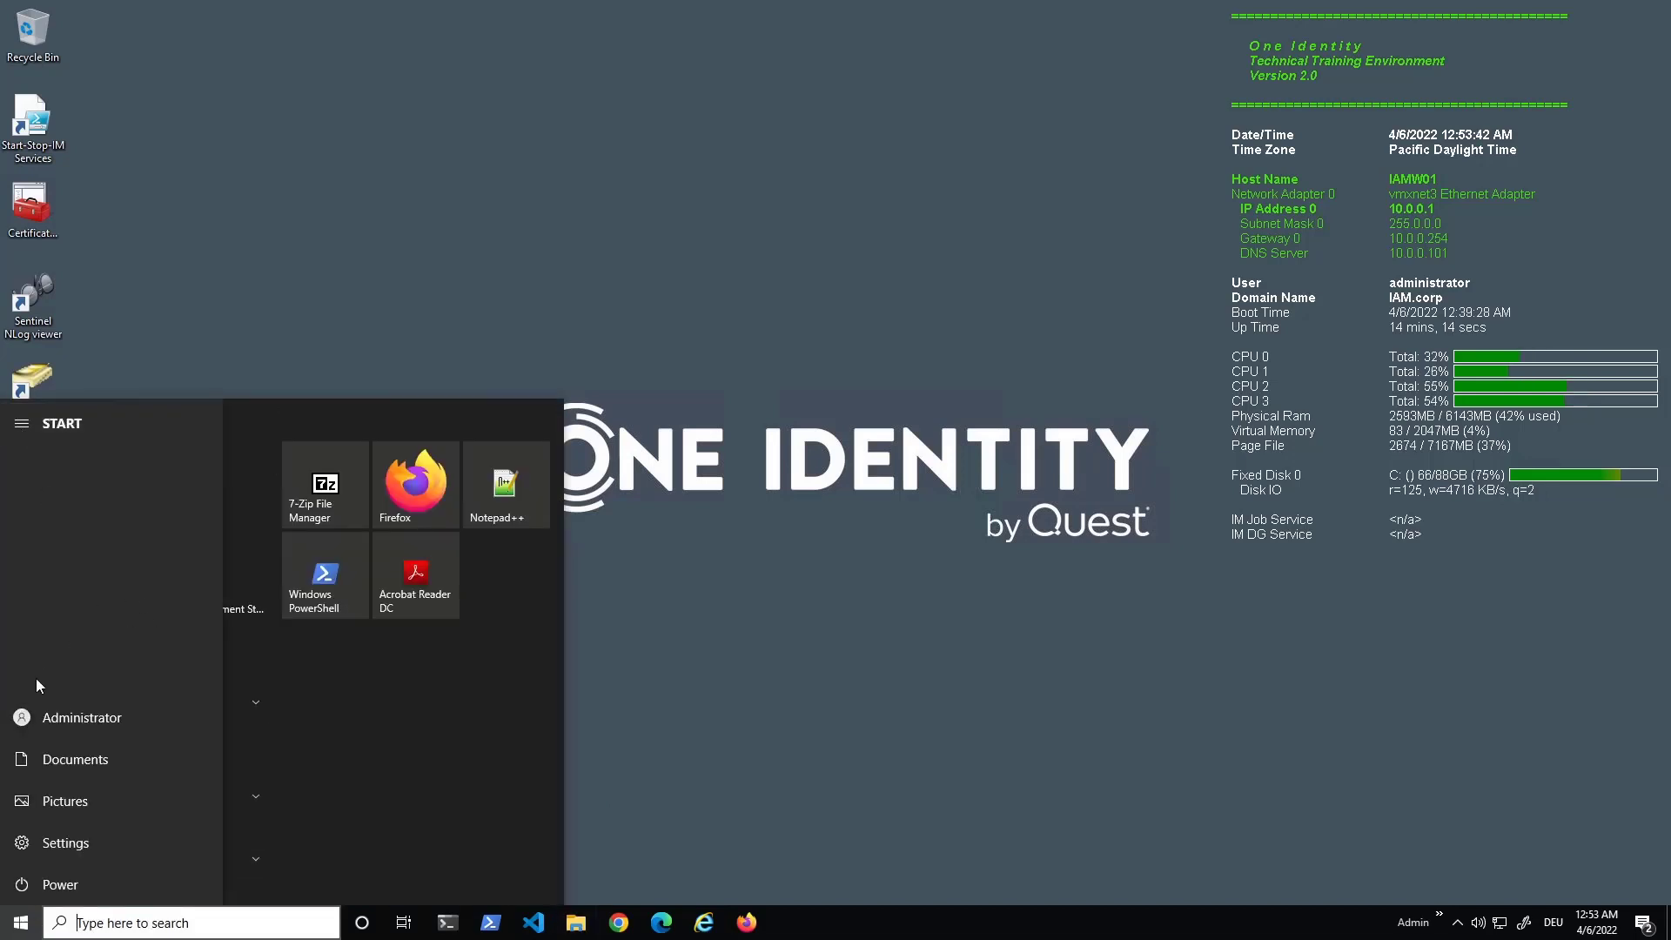
pyautogui.scroll(-10, 154, 780)
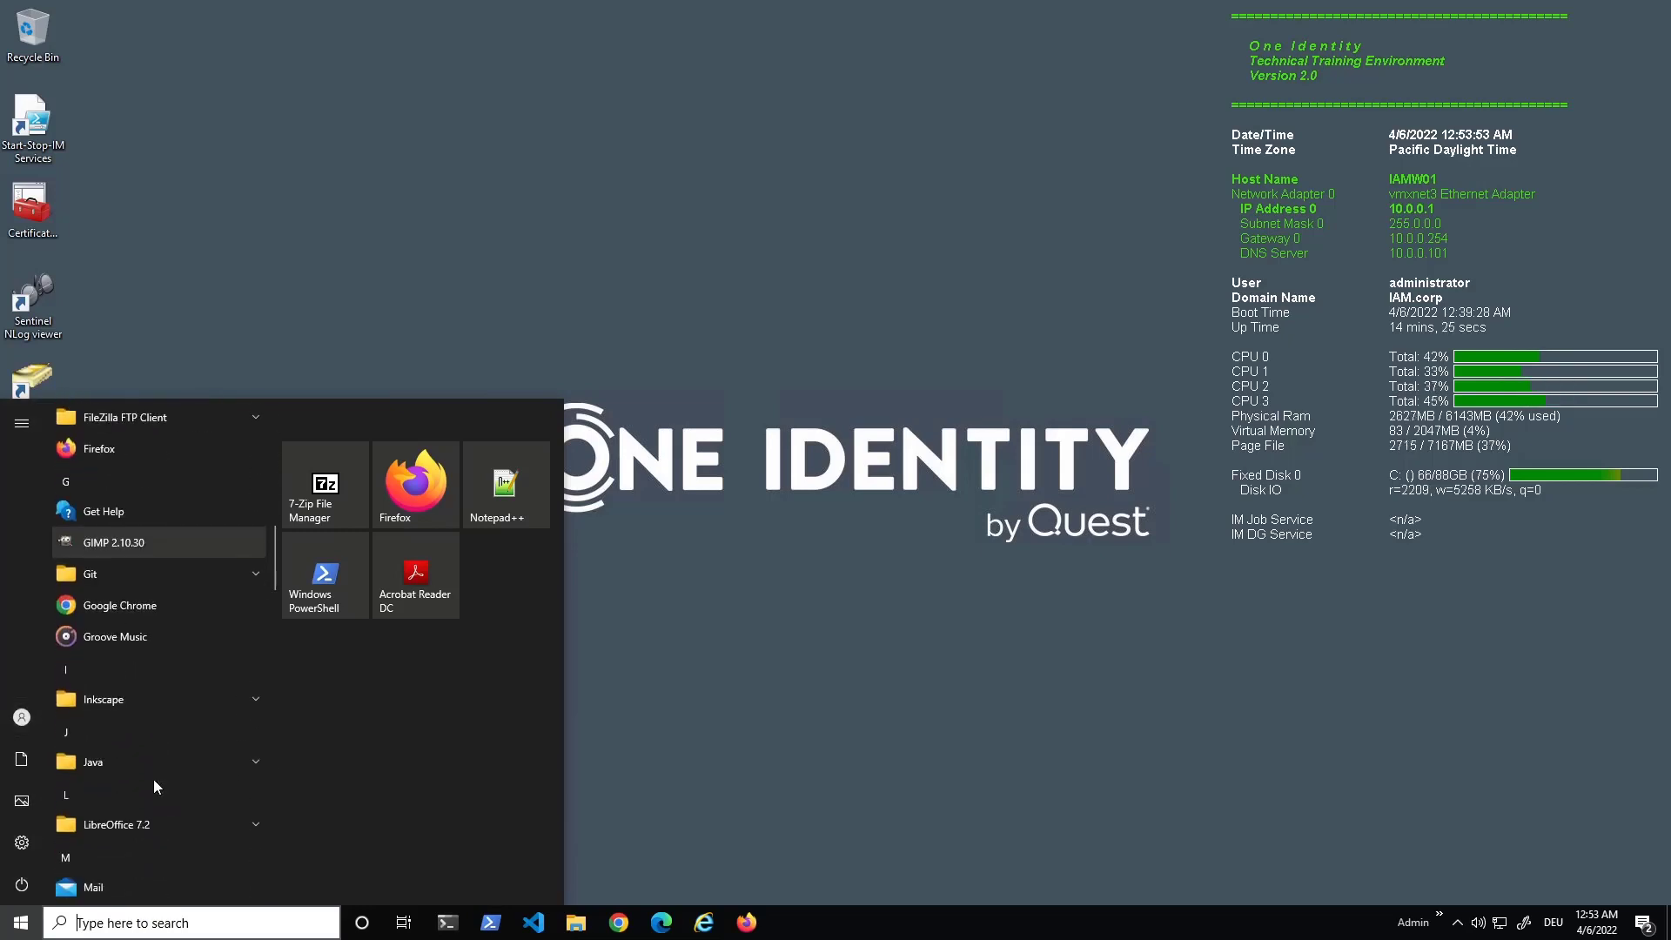
pyautogui.scroll(-8, 154, 779)
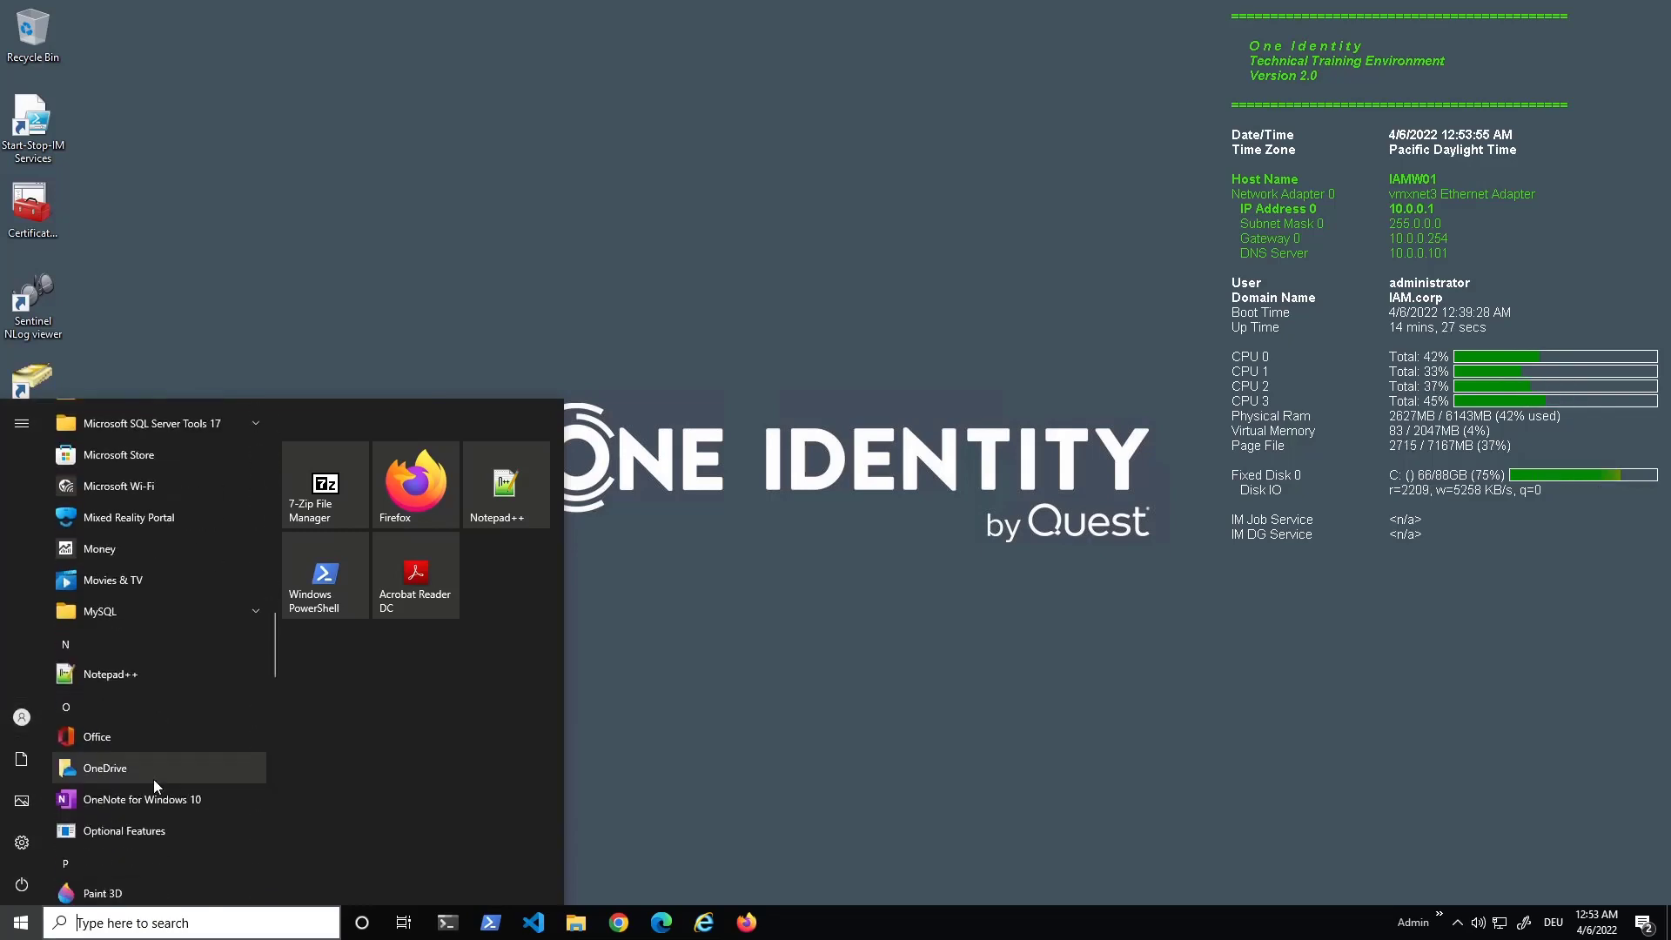
pyautogui.scroll(-3, 153, 779)
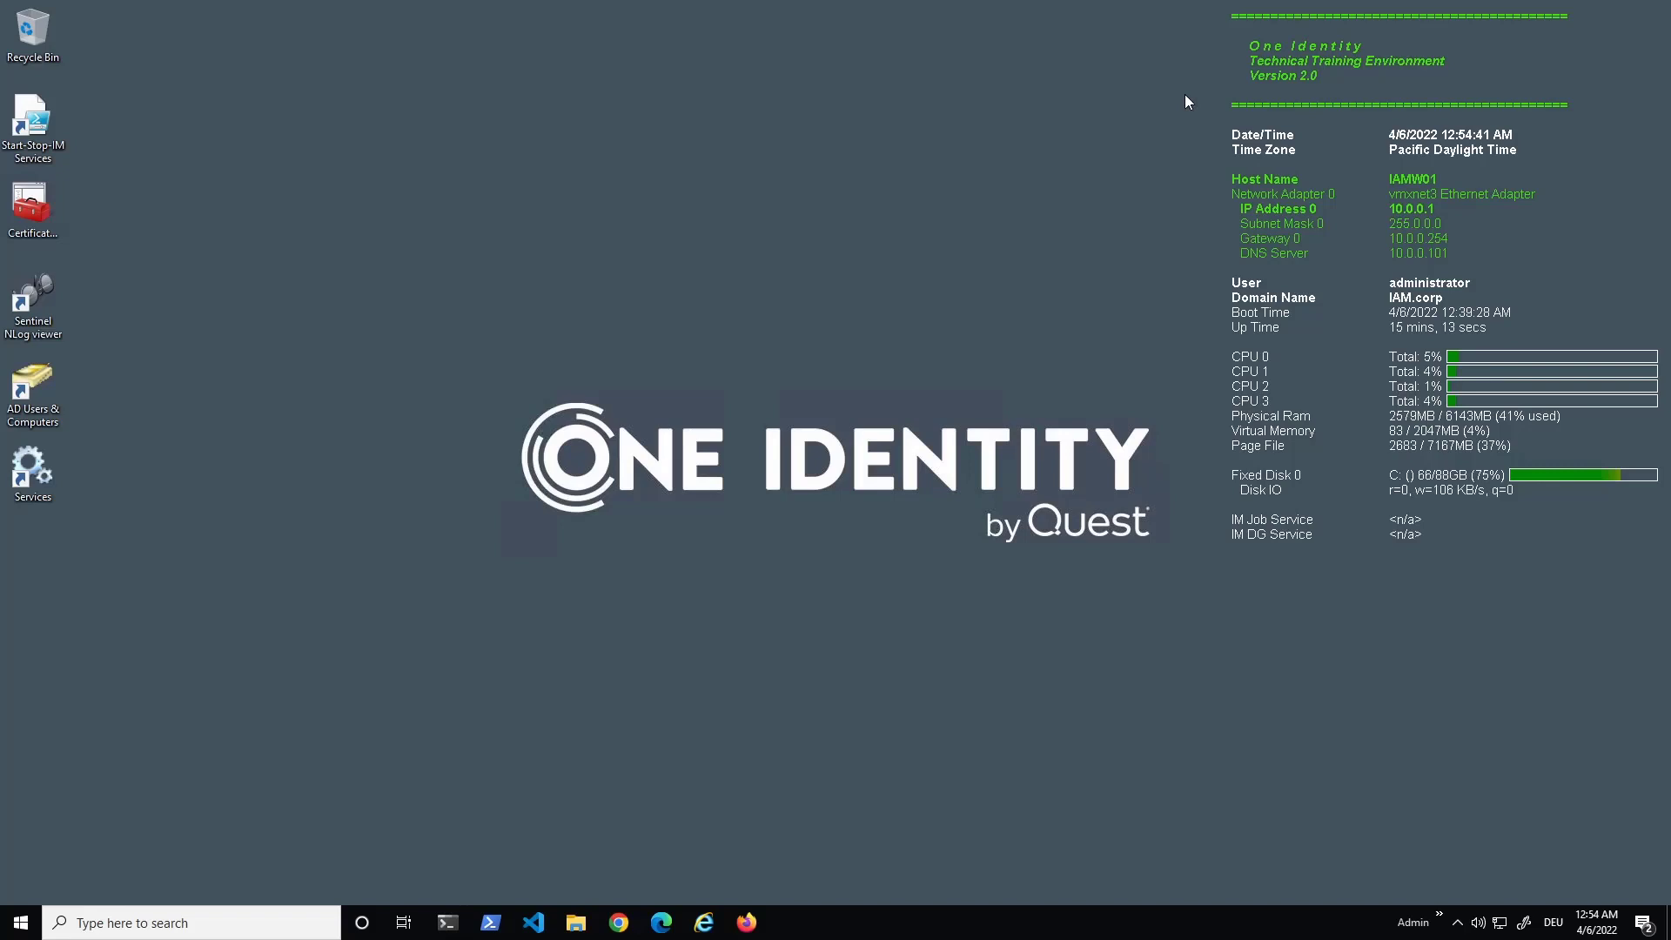
pyautogui.click(576, 922)
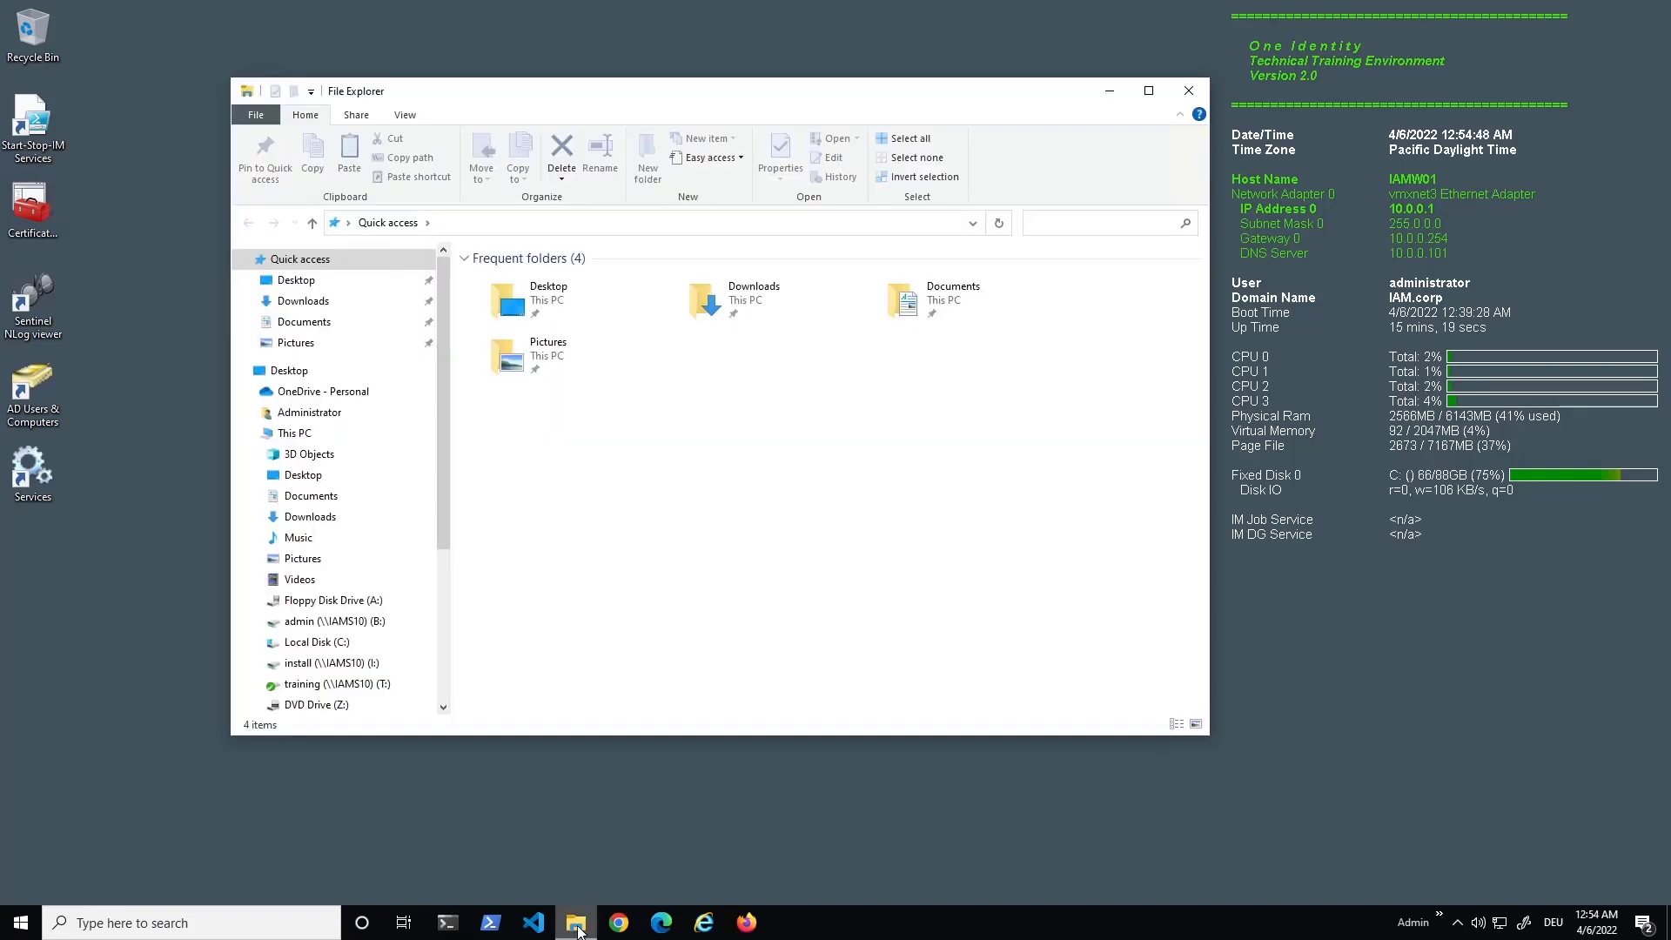
pyautogui.click(743, 923)
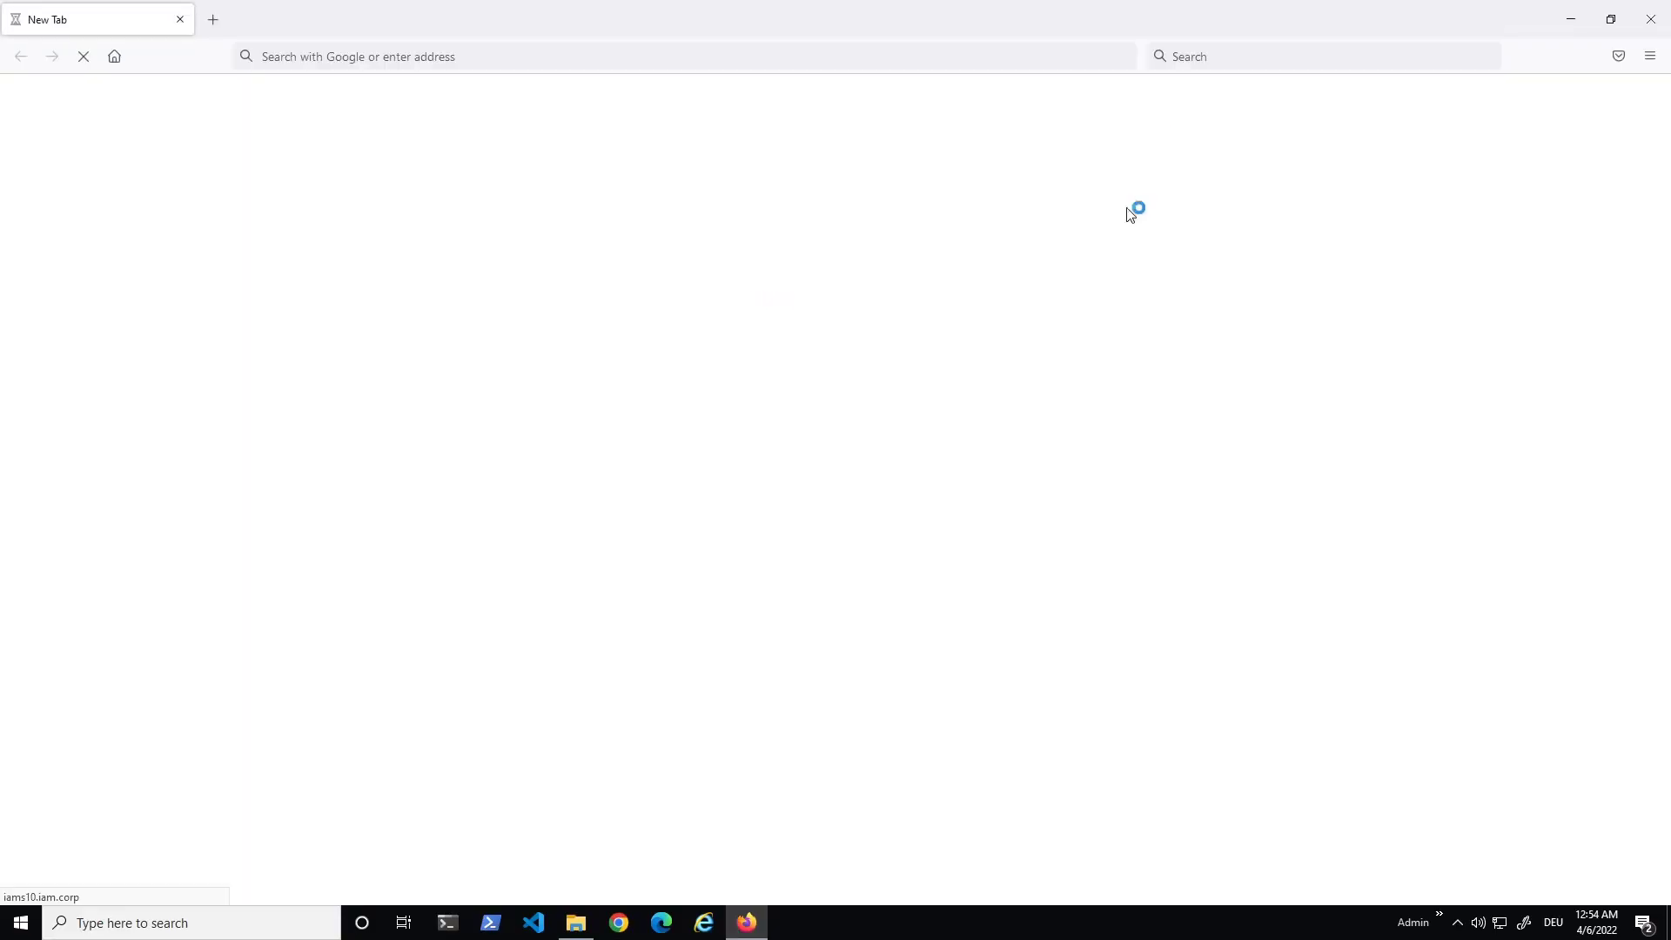
pyautogui.click(601, 54)
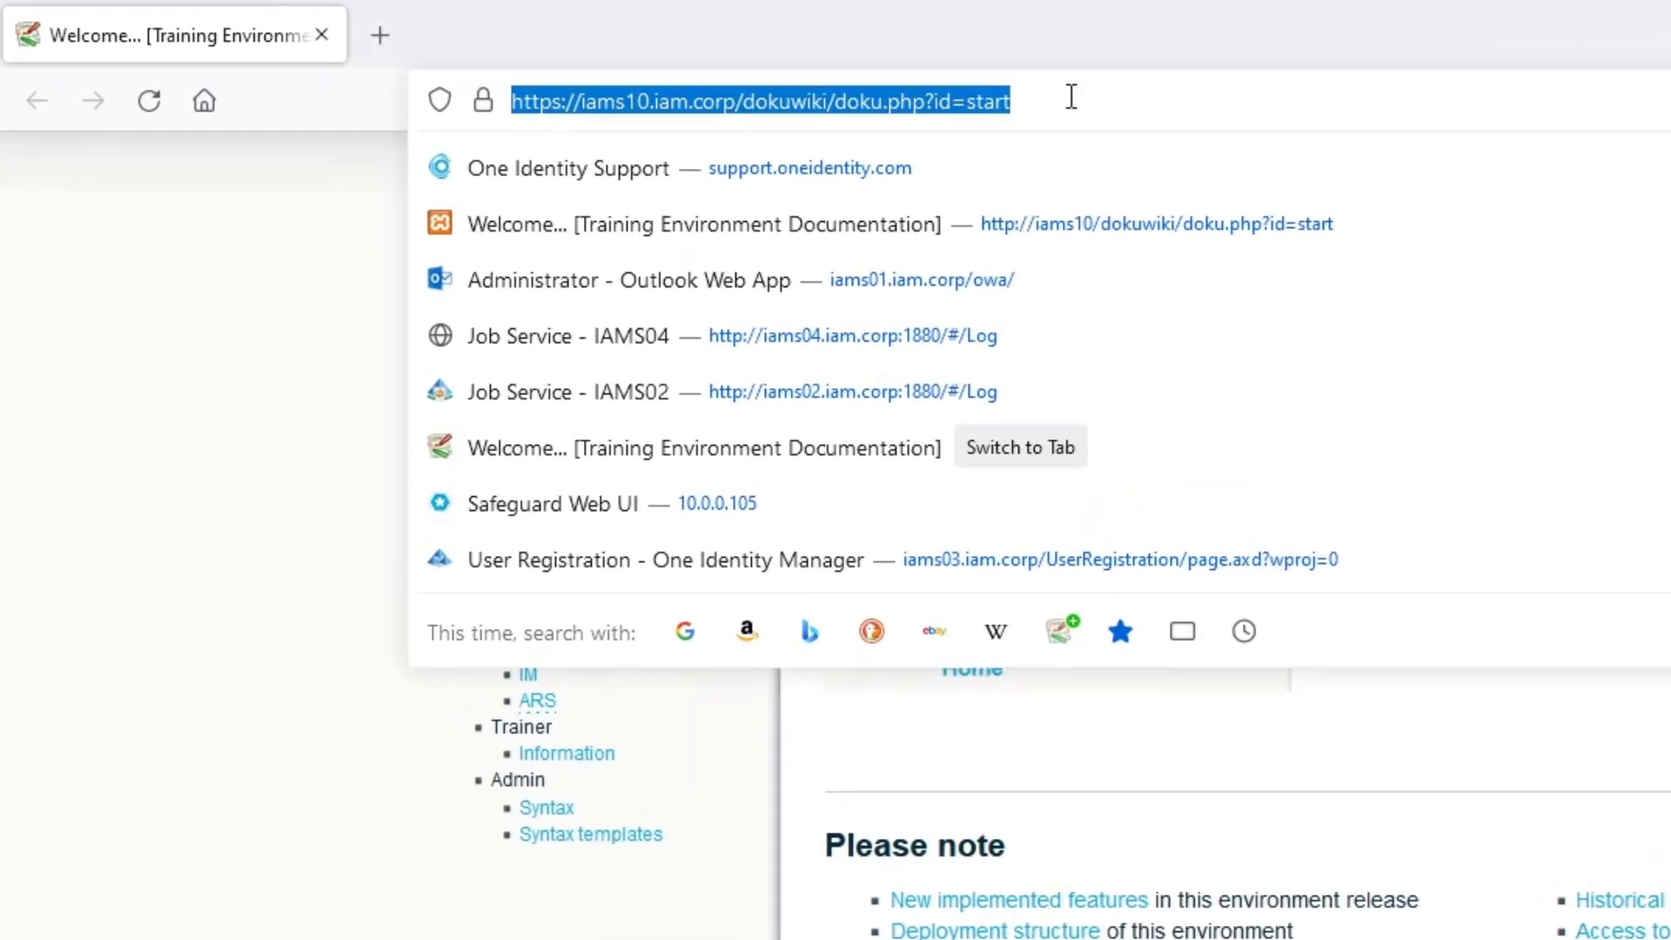
pyautogui.write('www.oneidentity.com')
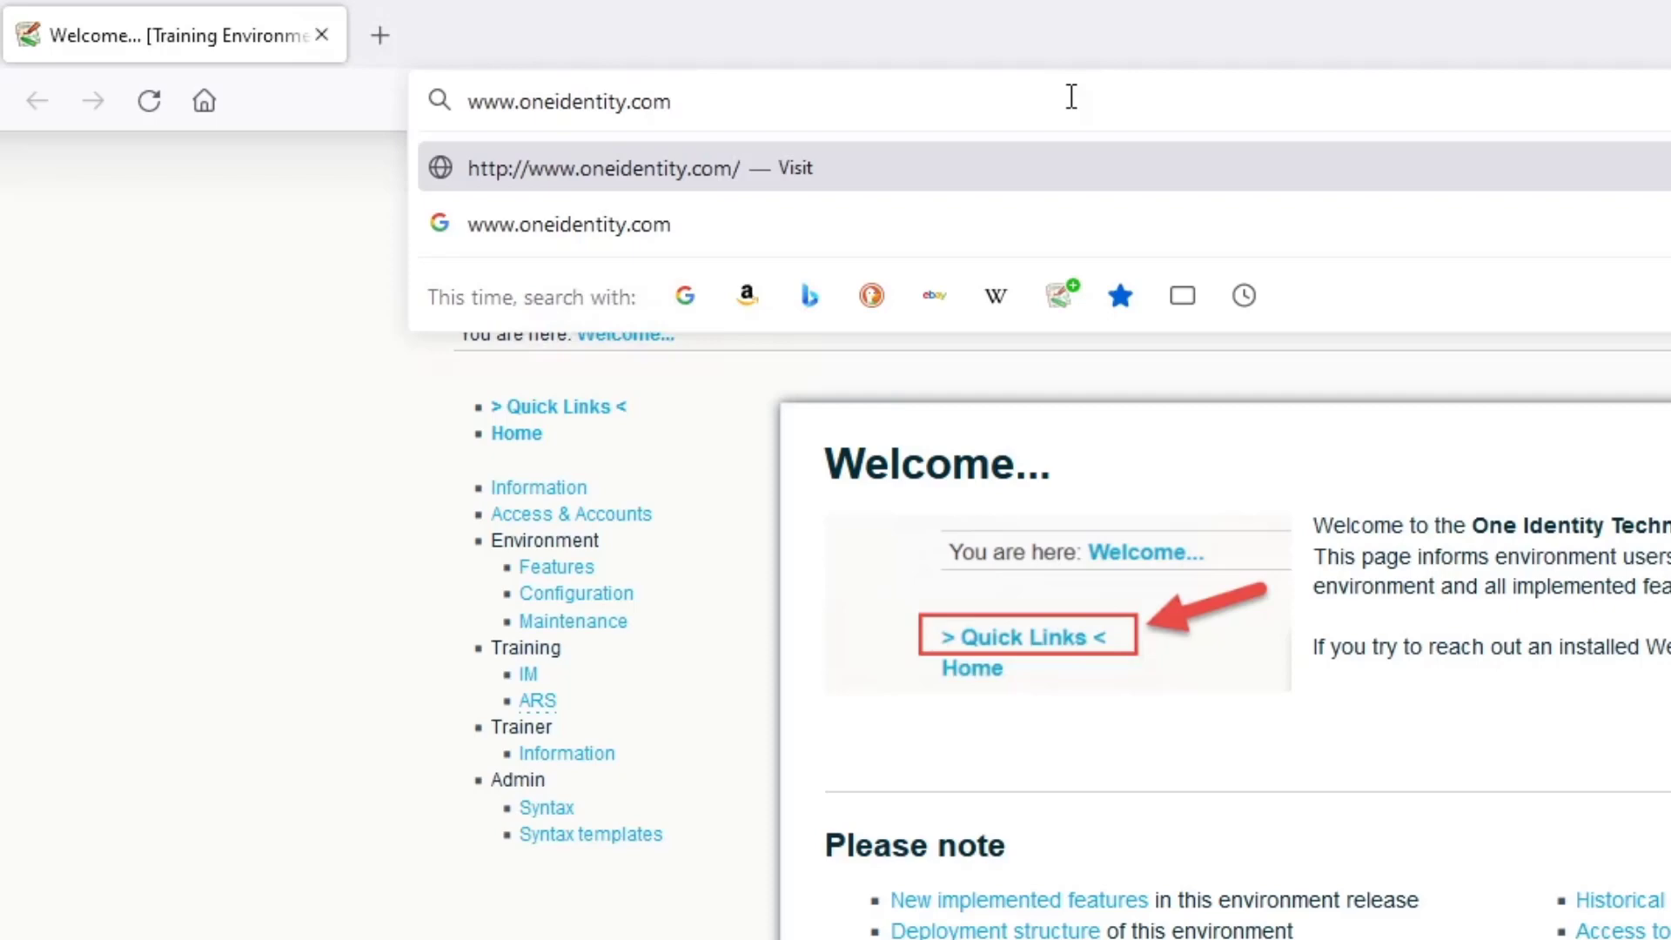
pyautogui.press('Left')
pyautogui.press('Left')
pyautogui.press('Left')
pyautogui.press('Left')
pyautogui.press('Left')
pyautogui.press('Left')
pyautogui.press('Left')
pyautogui.press('Left')
pyautogui.press('Left')
pyautogui.press('Left')
pyautogui.press('Left')
pyautogui.press('Left')
pyautogui.press('Left')
pyautogui.press('Left')
pyautogui.press('Left')
pyautogui.press('Left')
pyautogui.press('Right')
pyautogui.hotkey('shift', 'Home')
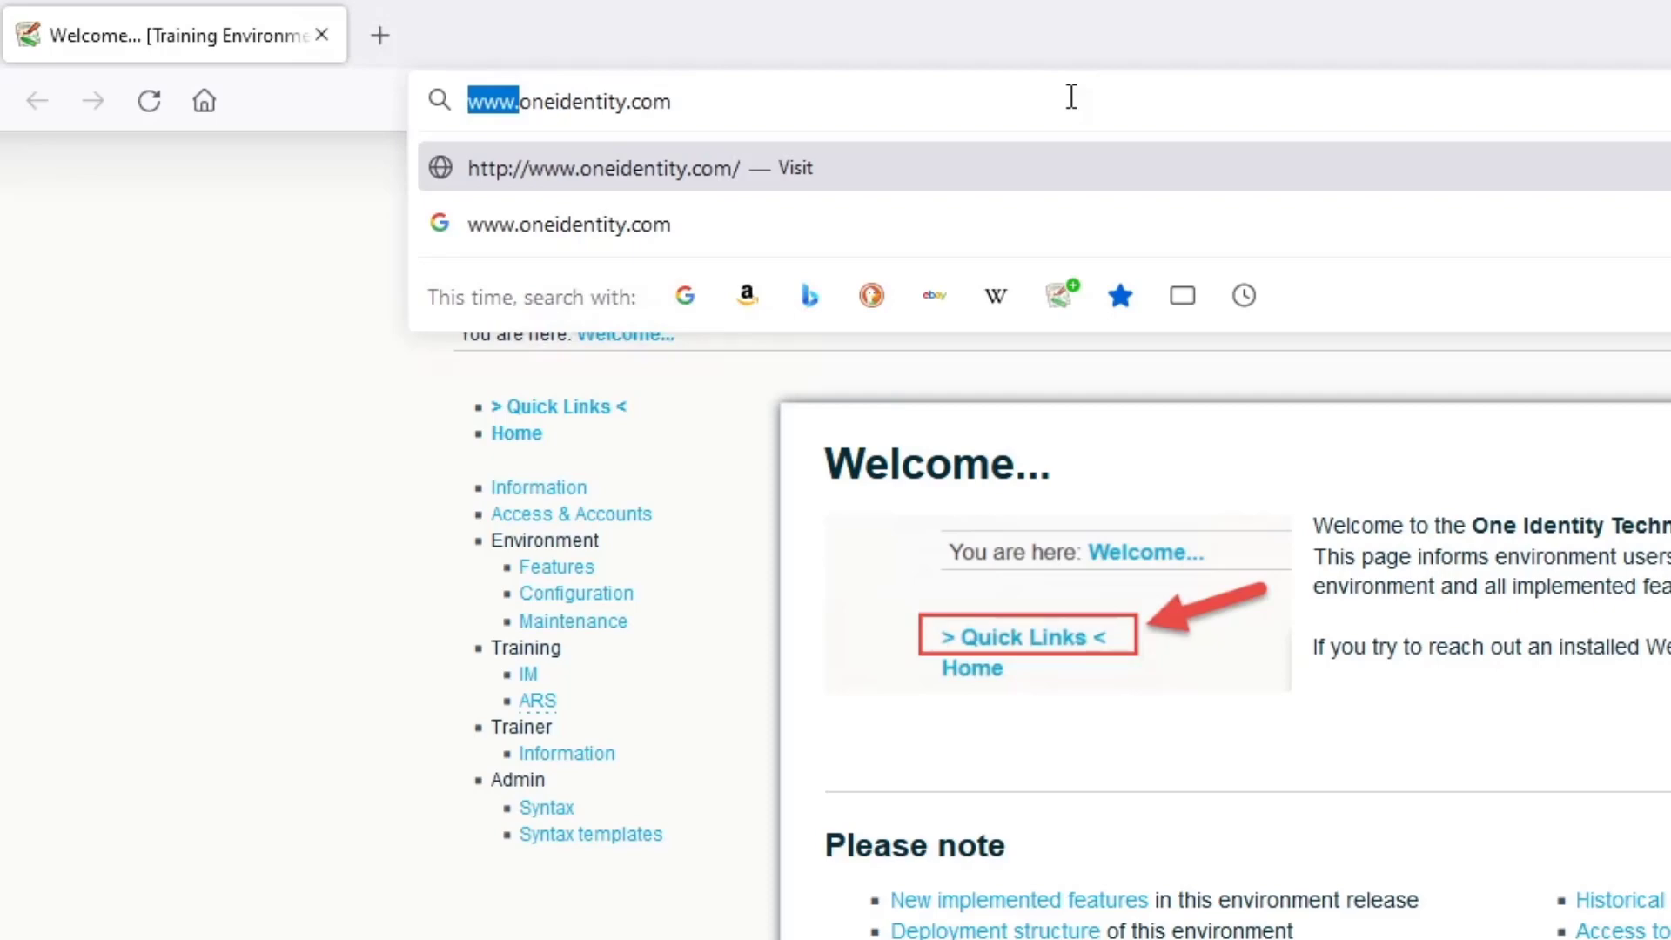
pyautogui.write('support.')
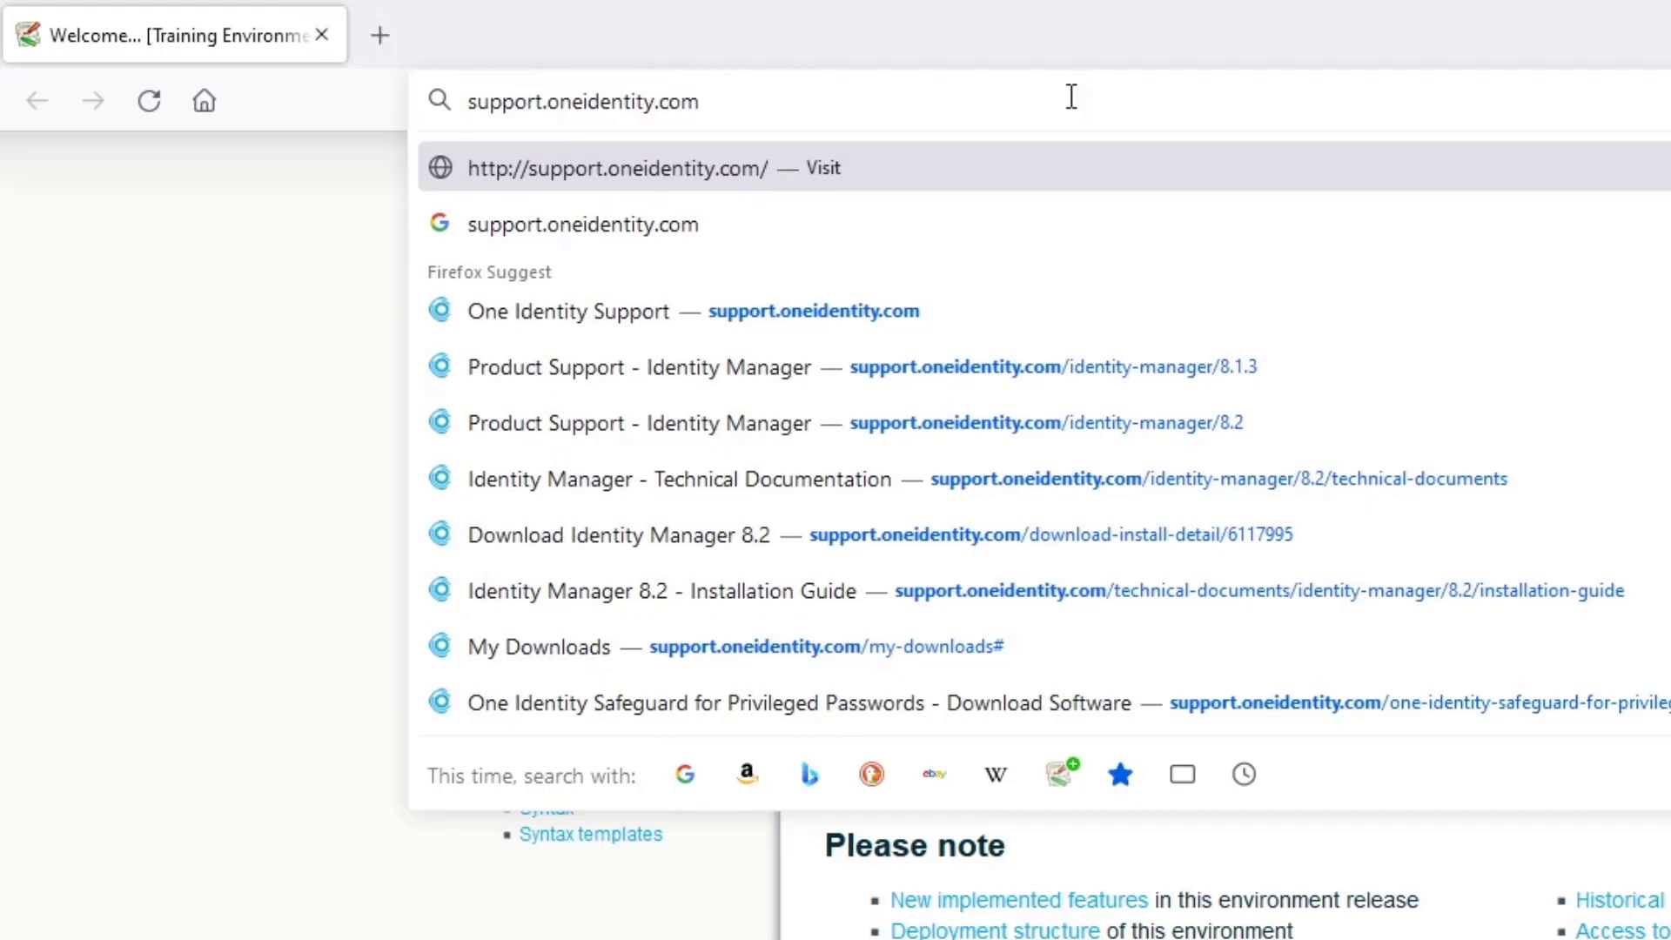
pyautogui.press('Return')
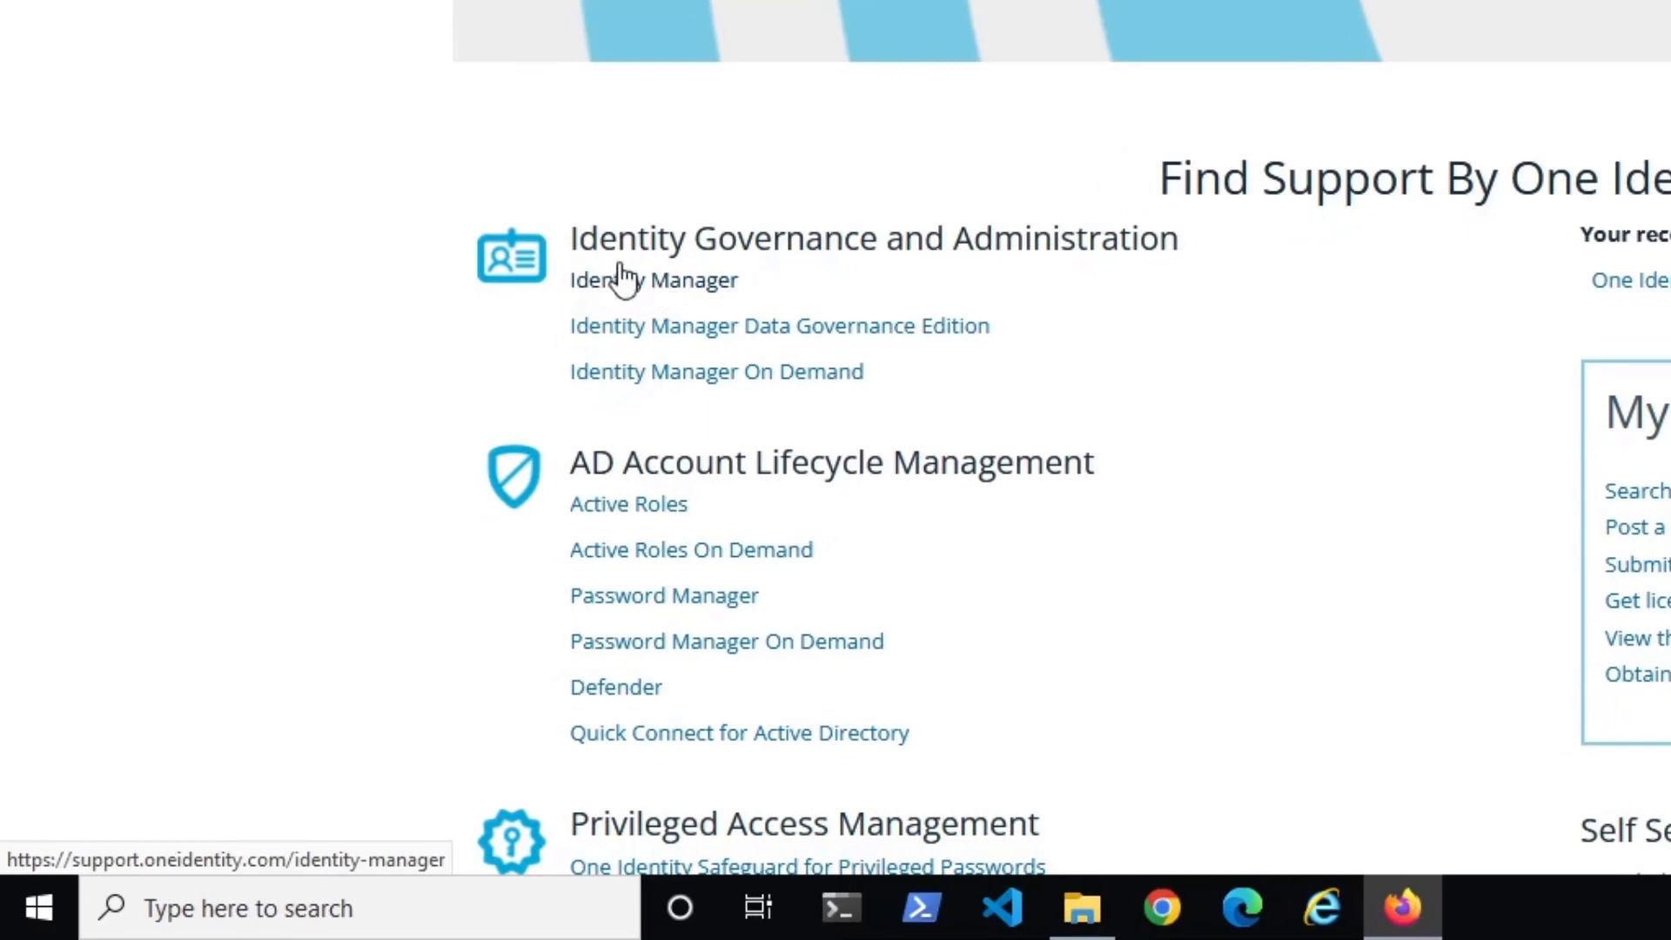
# Open the Identity Manager product support page and view its Identity Manager 8.2 download page with the listed documents
pyautogui.click(670, 295)
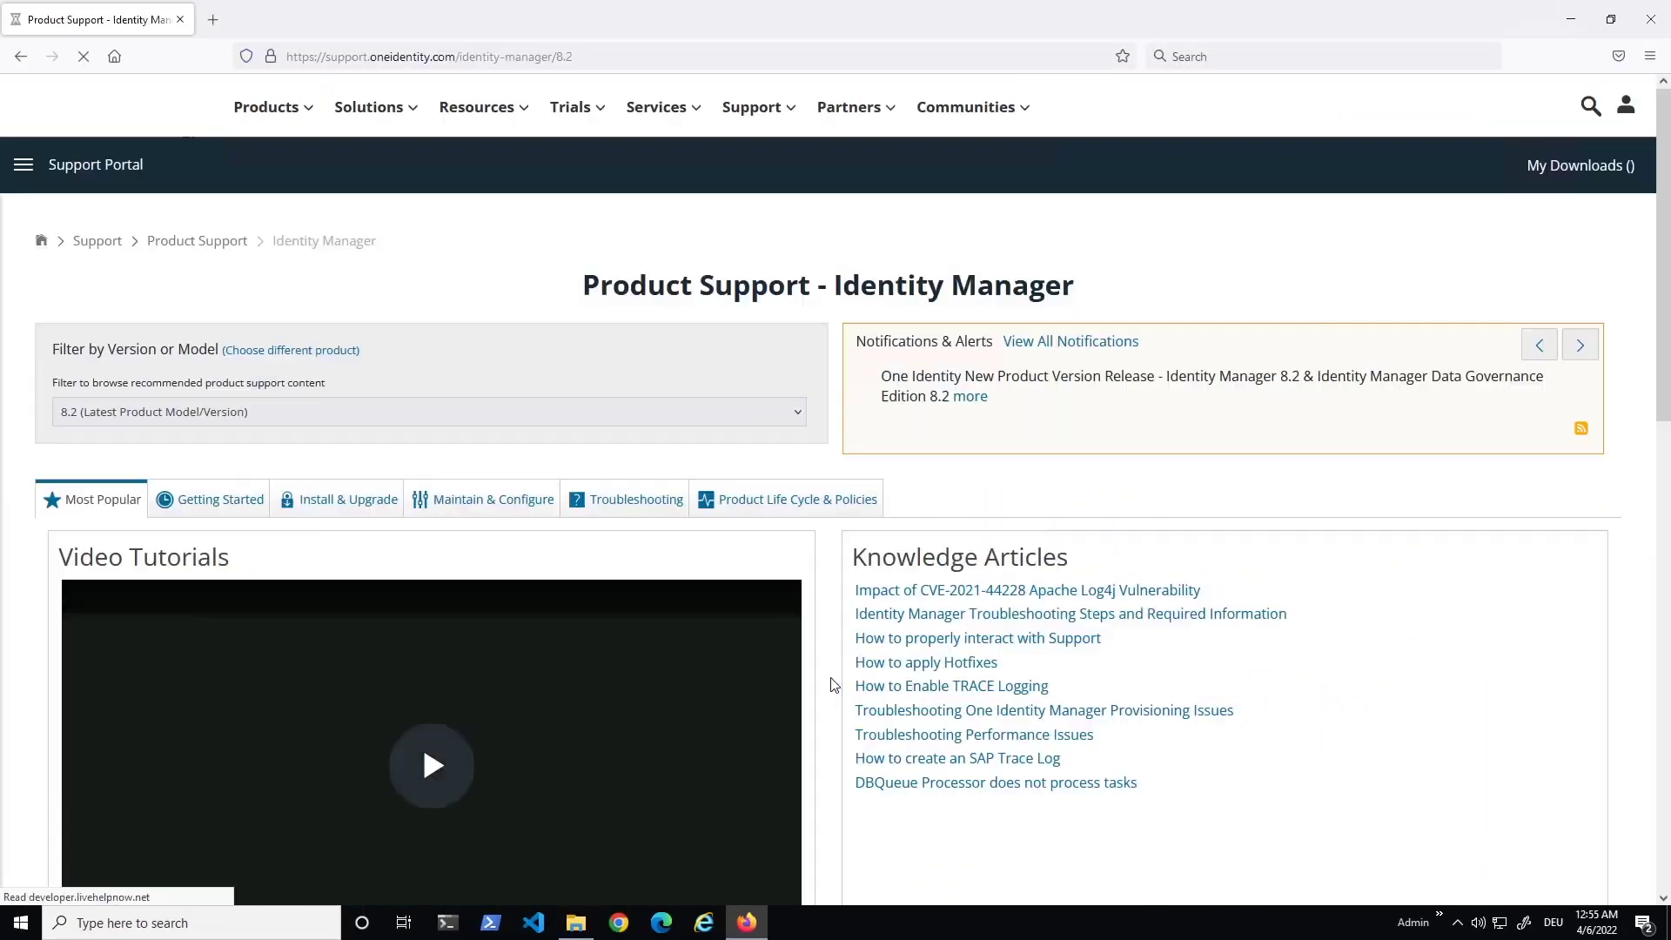
pyautogui.scroll(-4, 1122, 644)
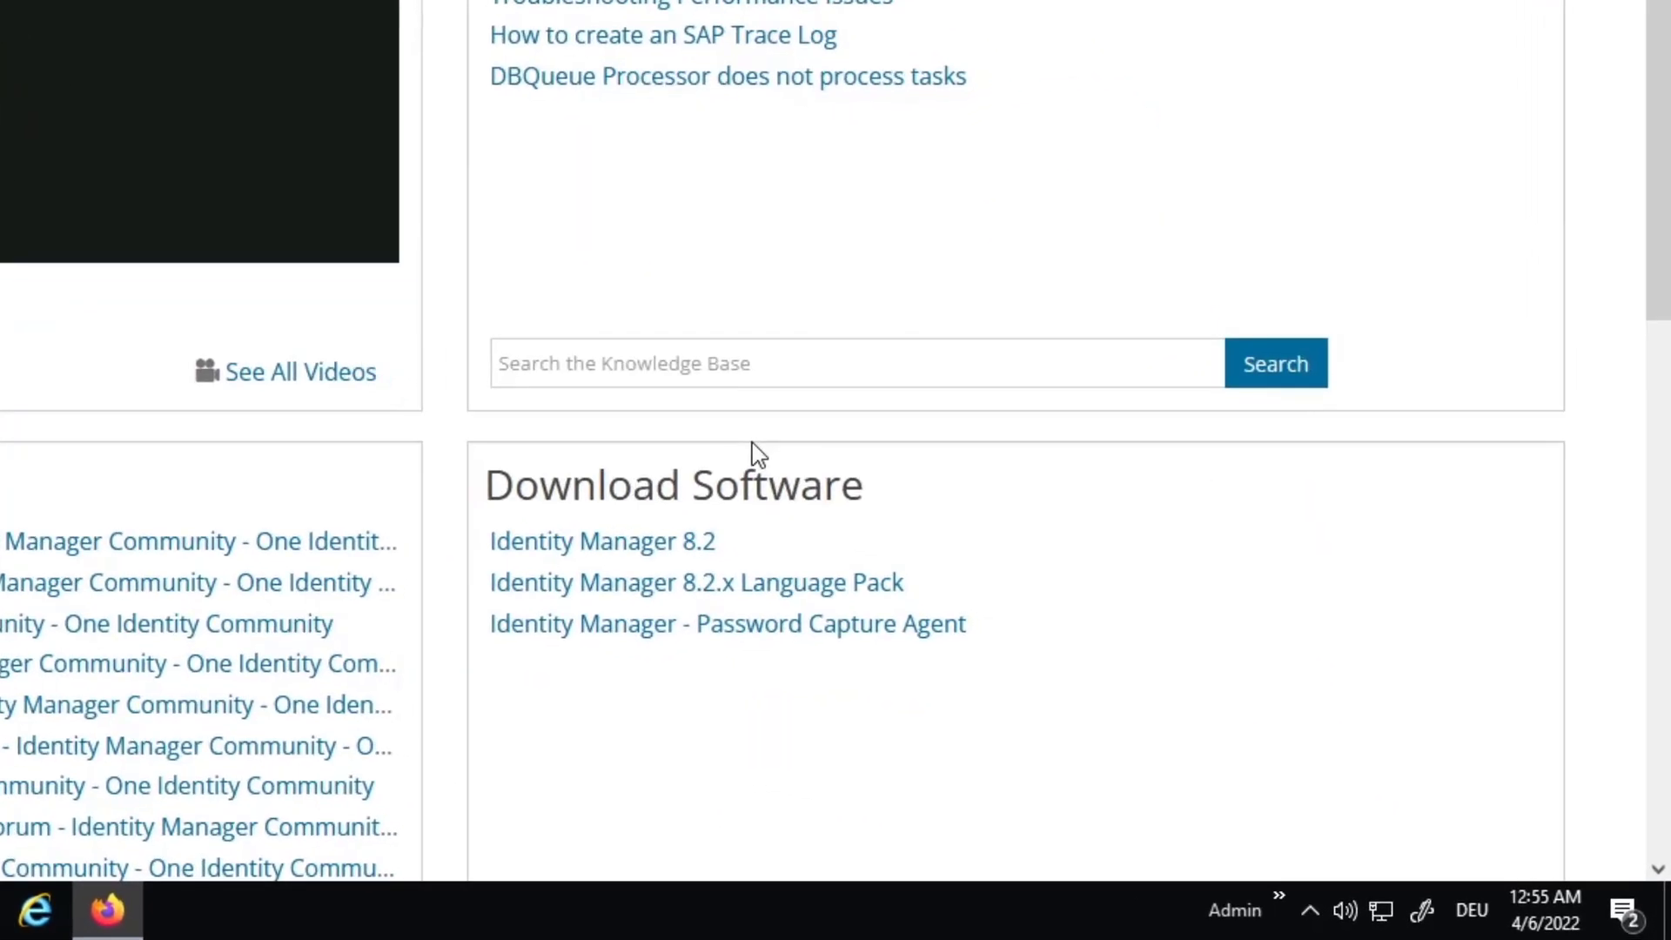
pyautogui.scroll(-2, 835, 499)
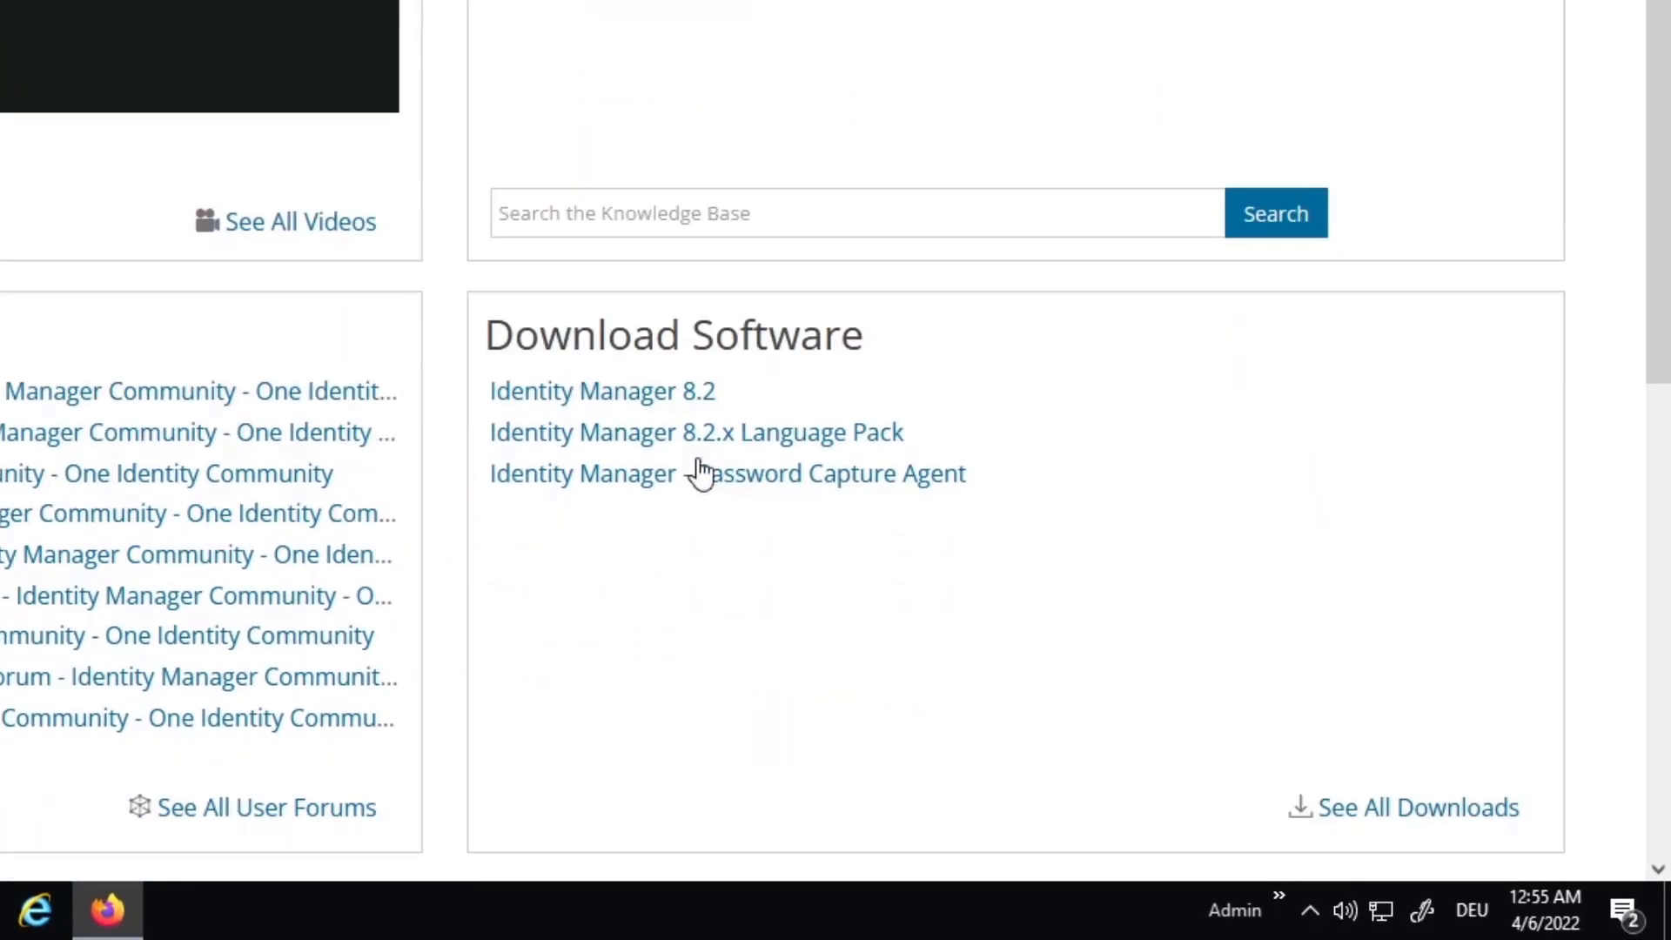
pyautogui.click(604, 399)
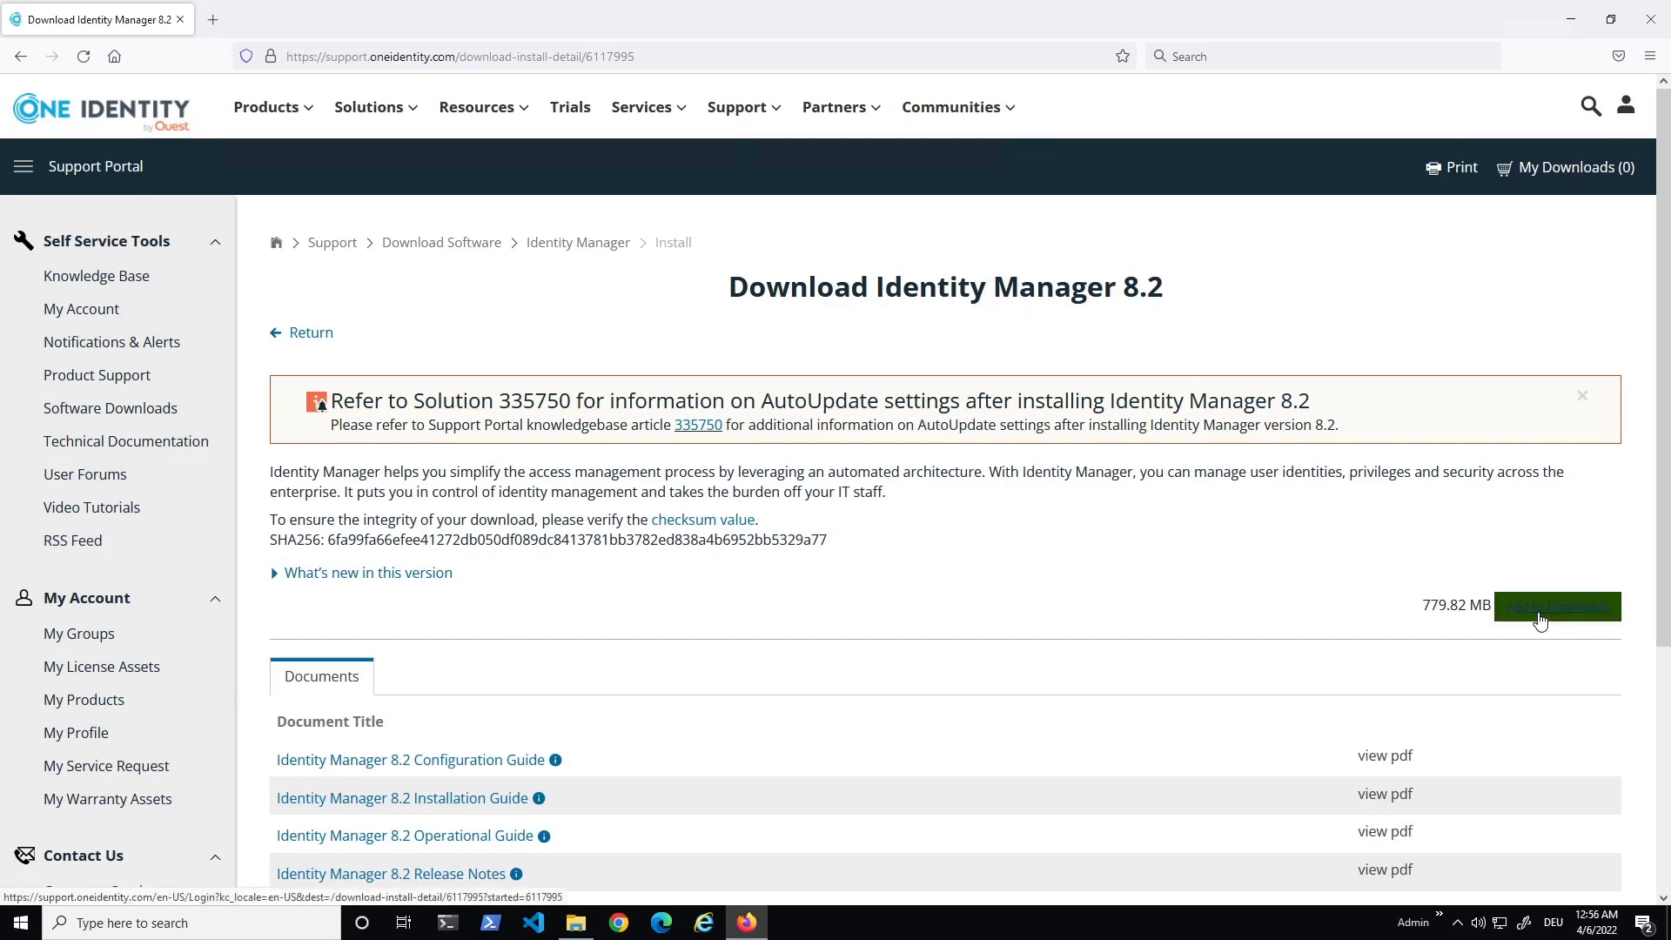
pyautogui.scroll(-3, 534, 470)
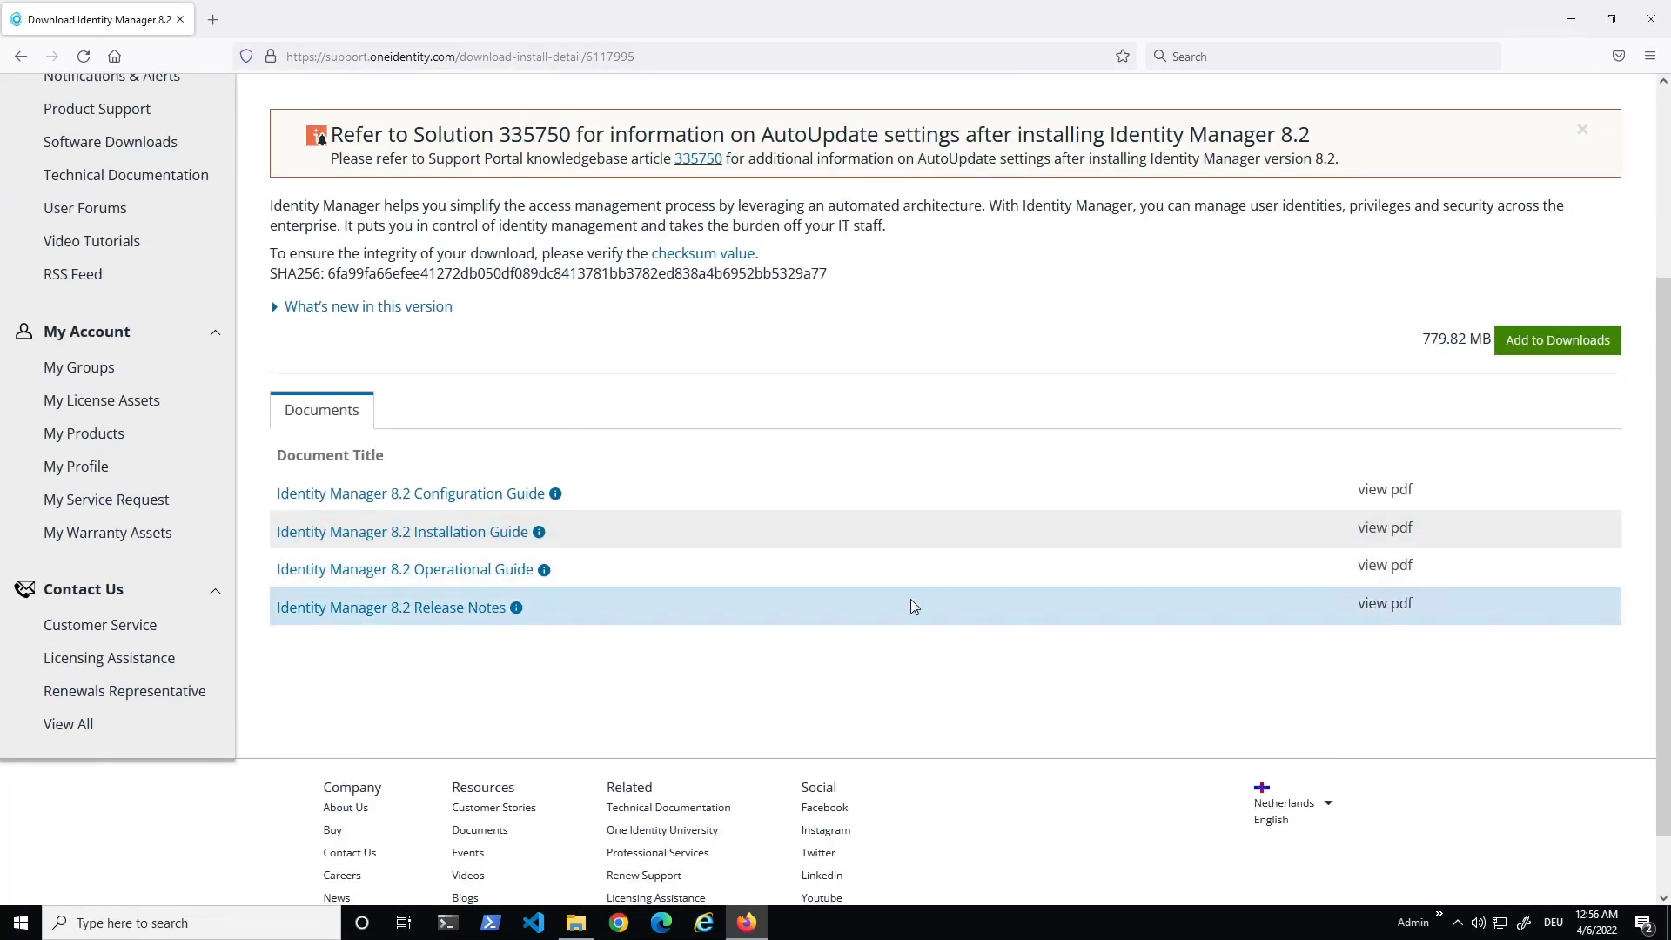
pyautogui.scroll(3, 915, 597)
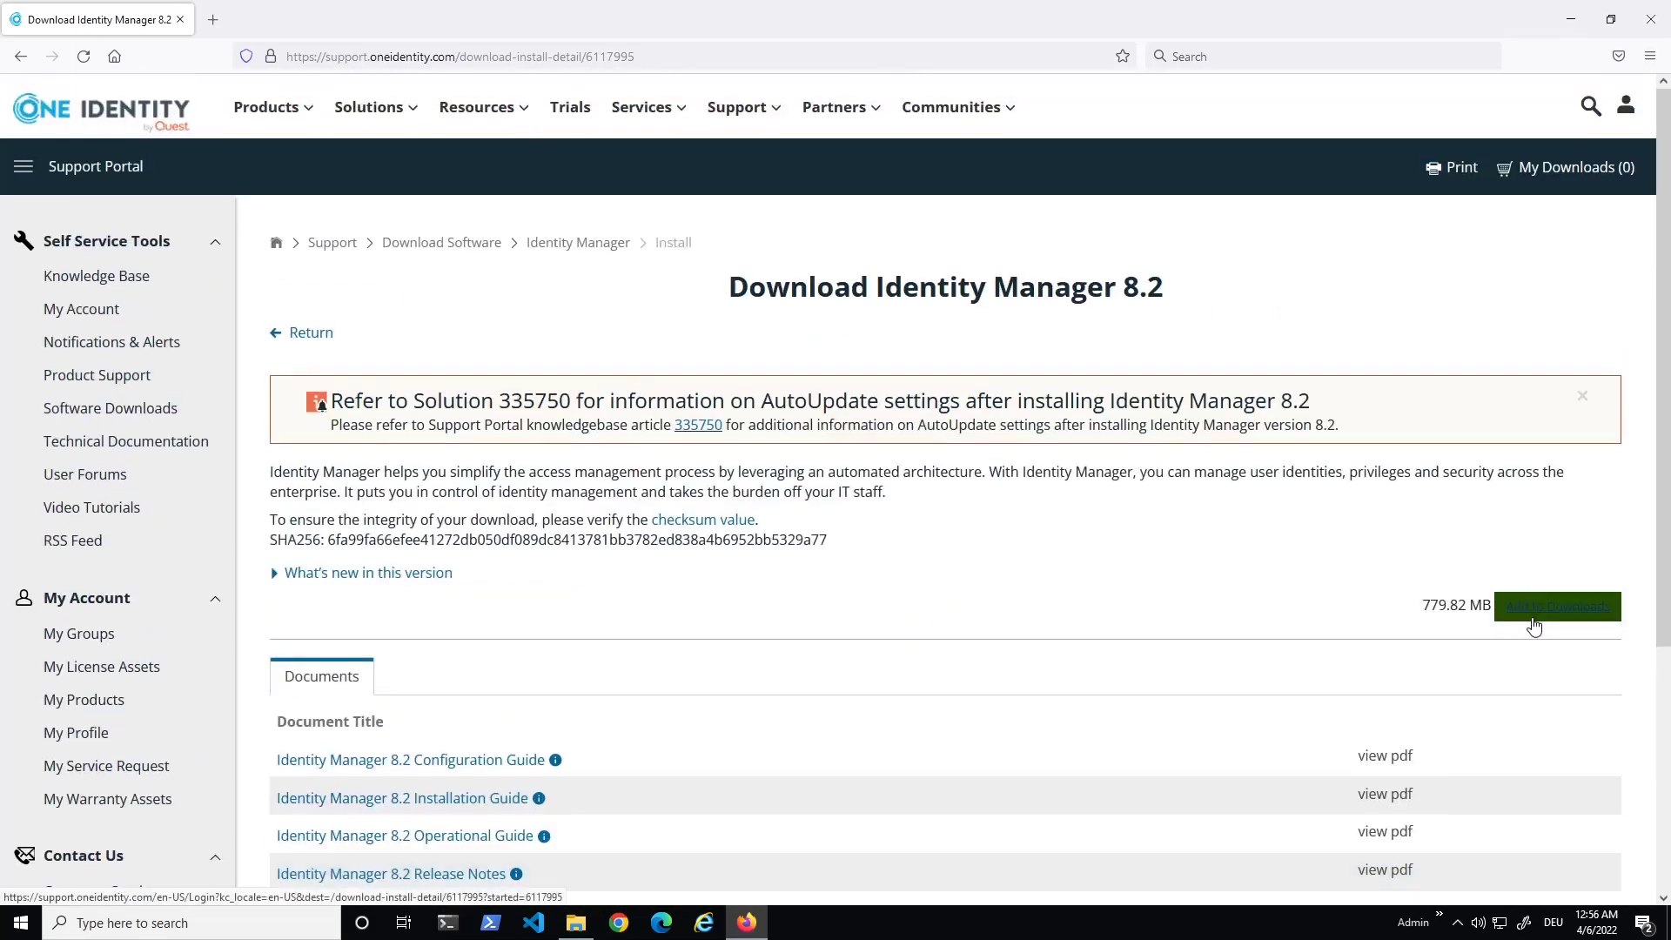
# Switch to File Explorer, open OI-Manager\IM-8.2\OneIdentity.8.2 on the install (I:) drive and run autorun.exe
pyautogui.click(1569, 20)
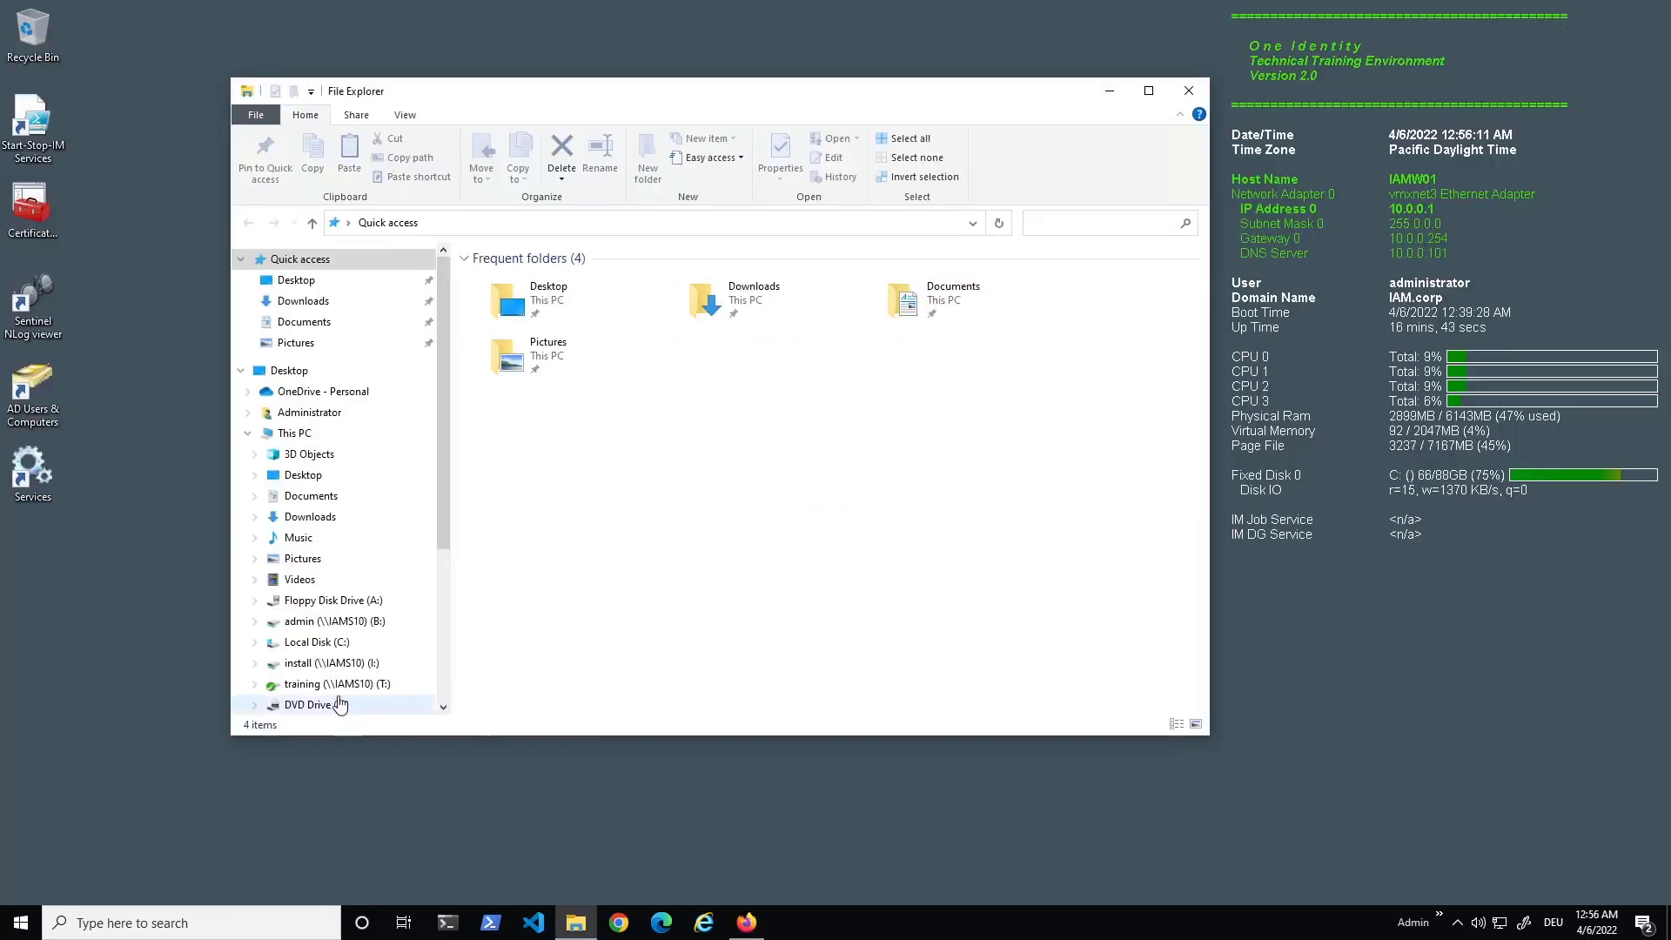
pyautogui.click(331, 663)
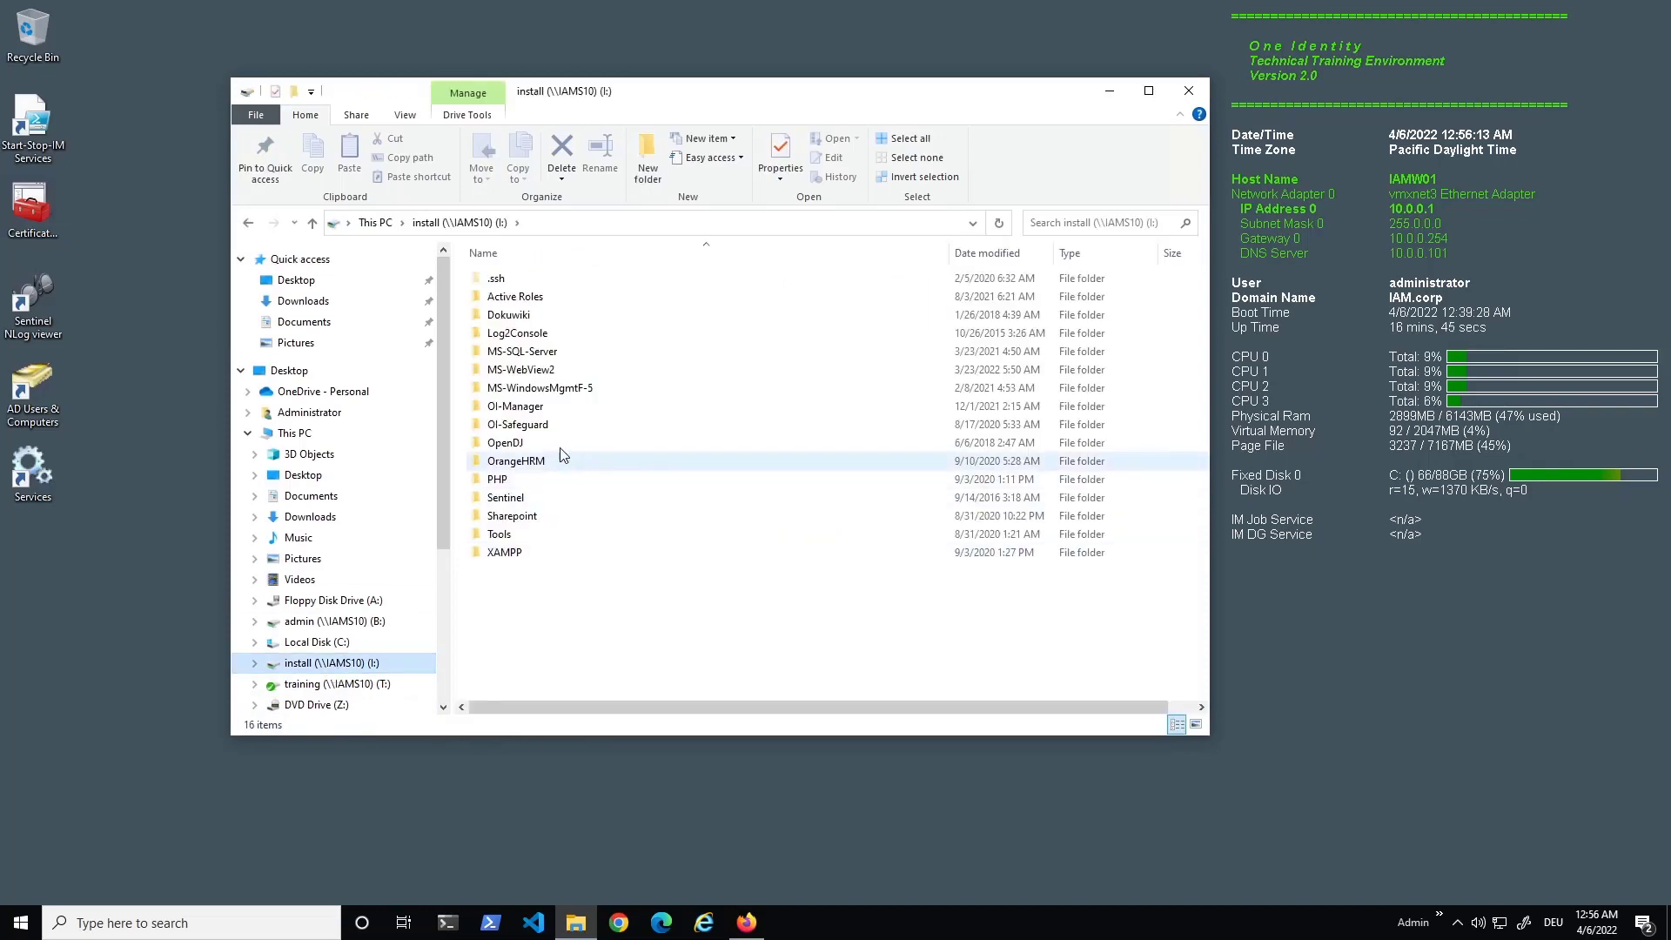
pyautogui.doubleClick(522, 406)
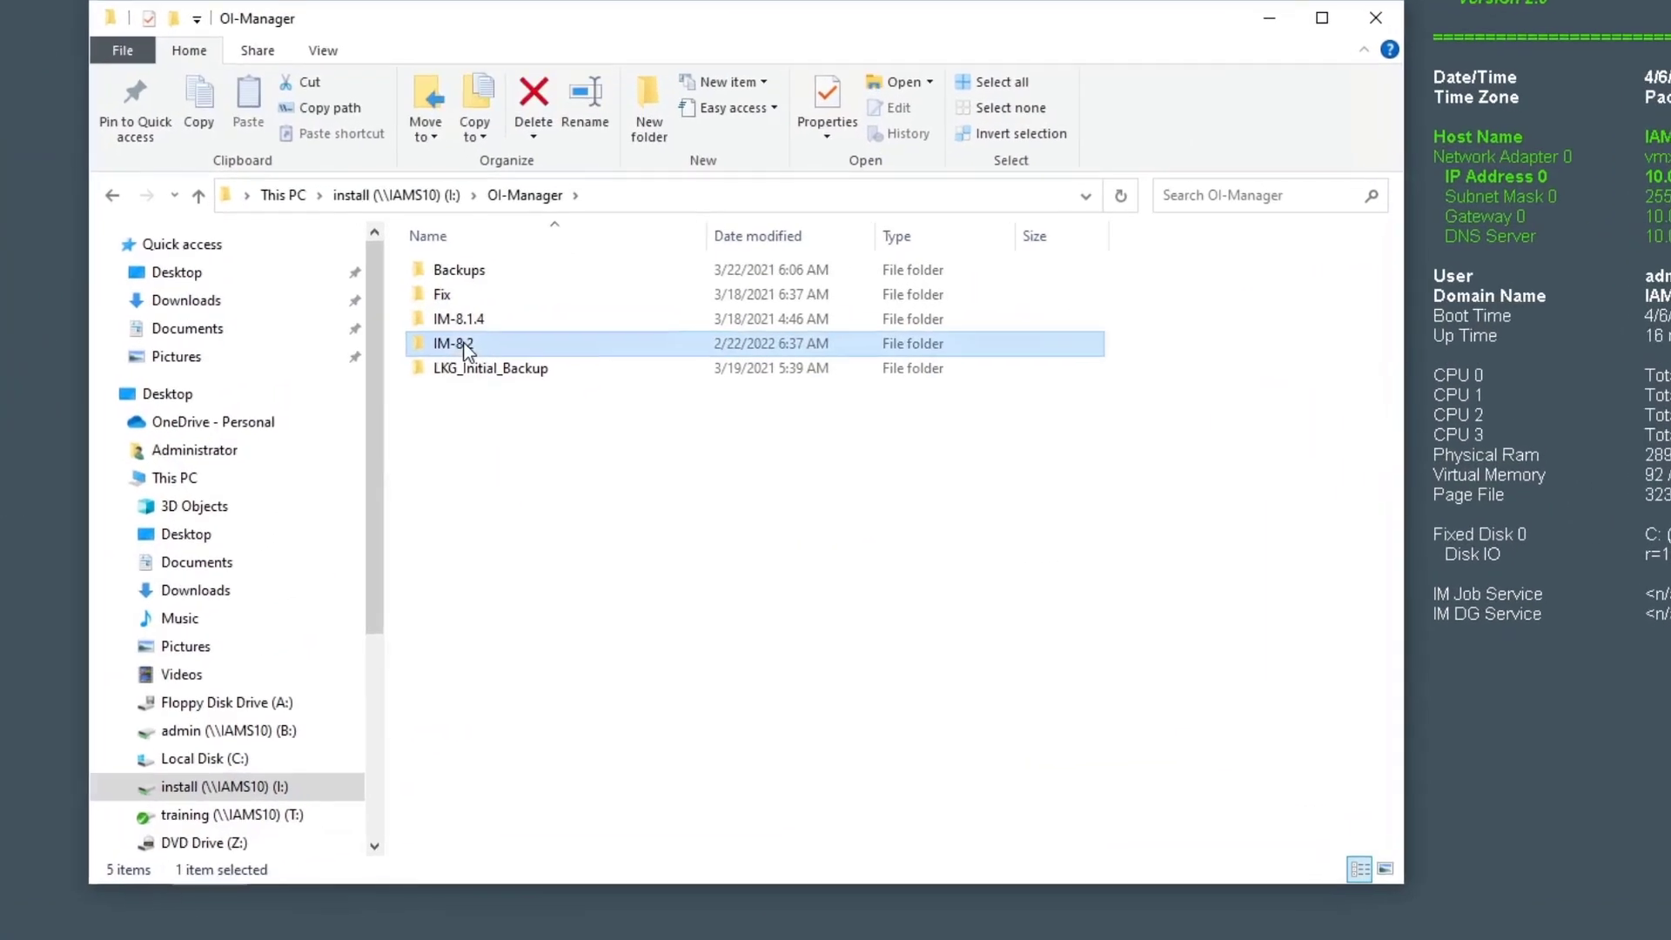
pyautogui.doubleClick(491, 338)
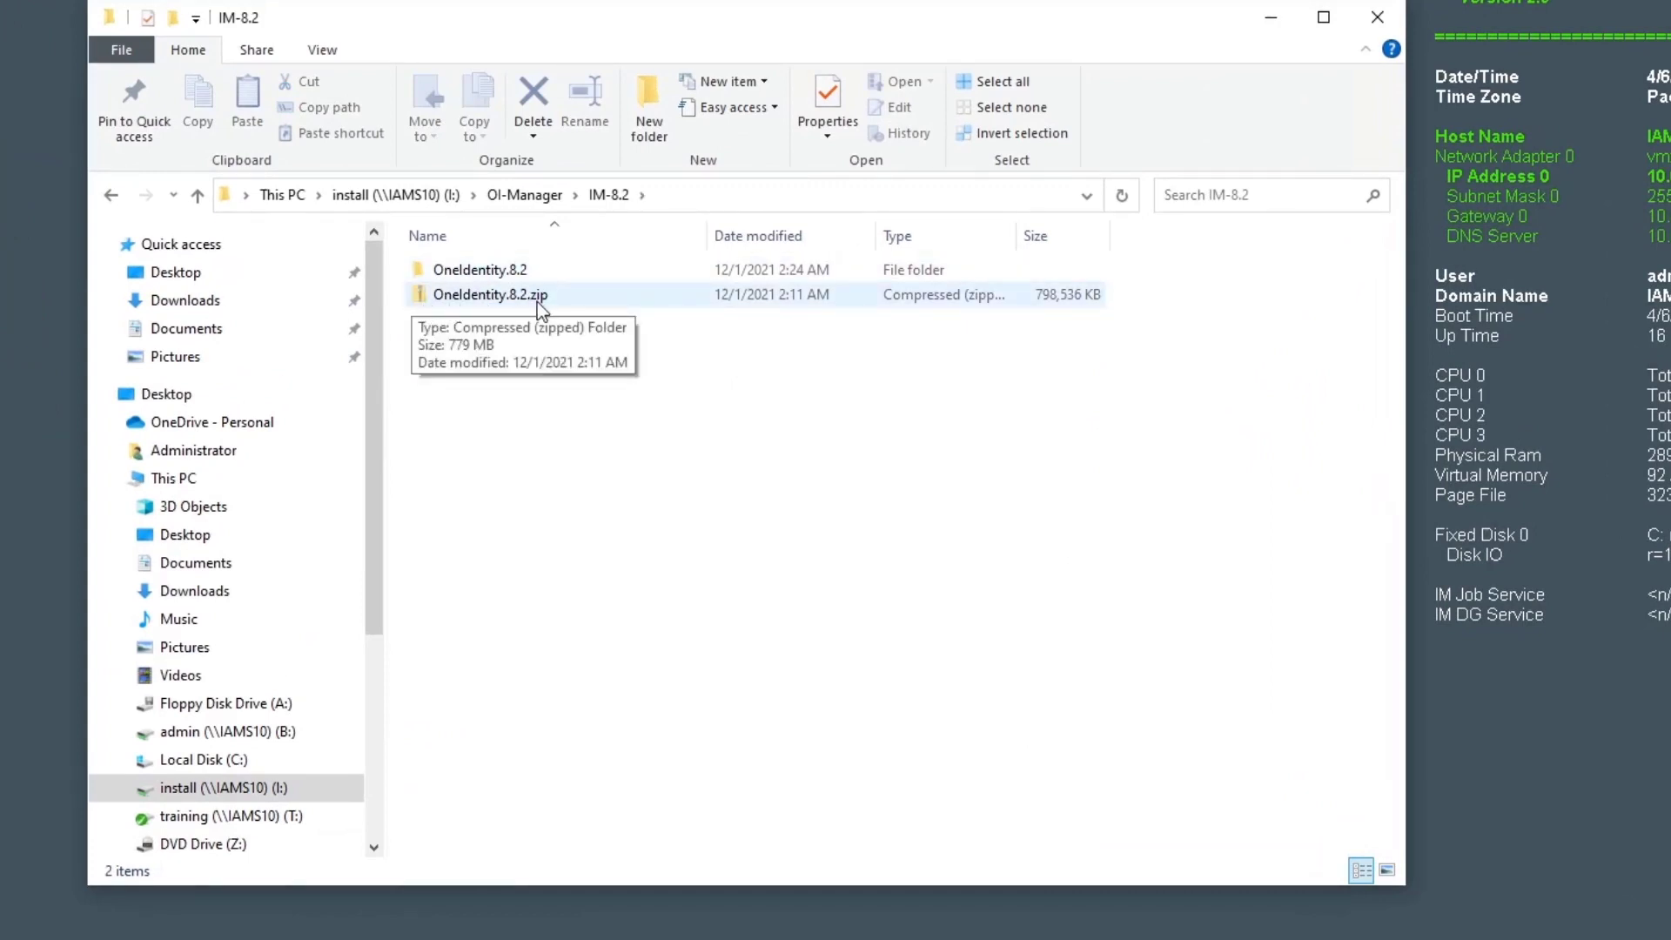
pyautogui.doubleClick(478, 270)
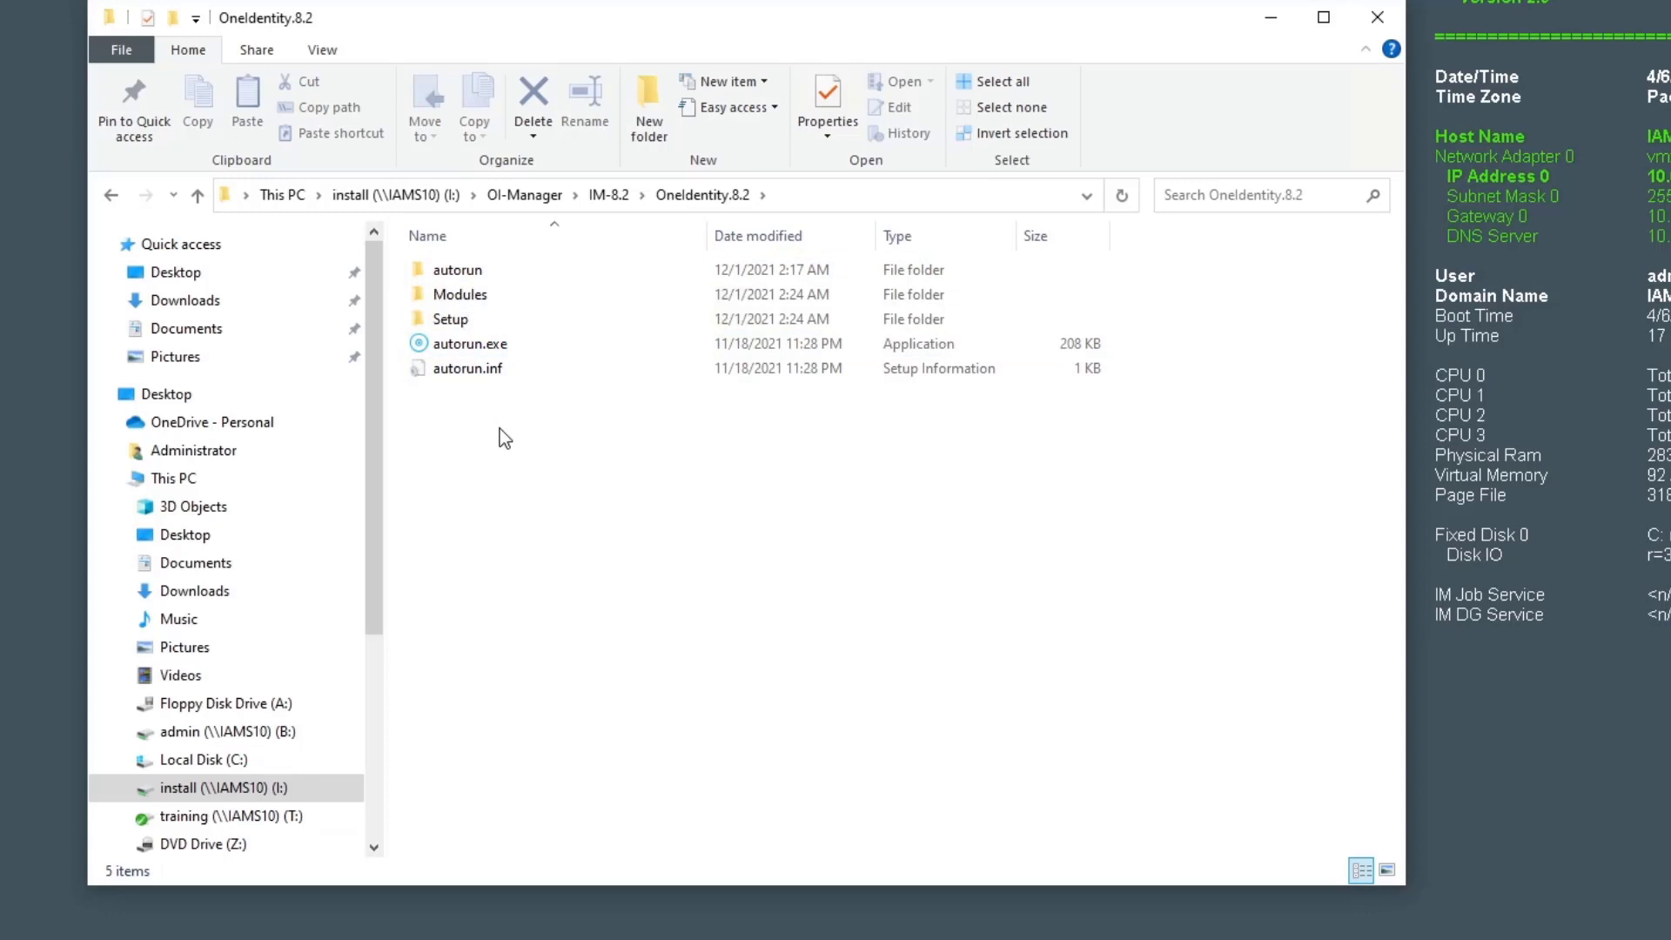
pyautogui.doubleClick(470, 352)
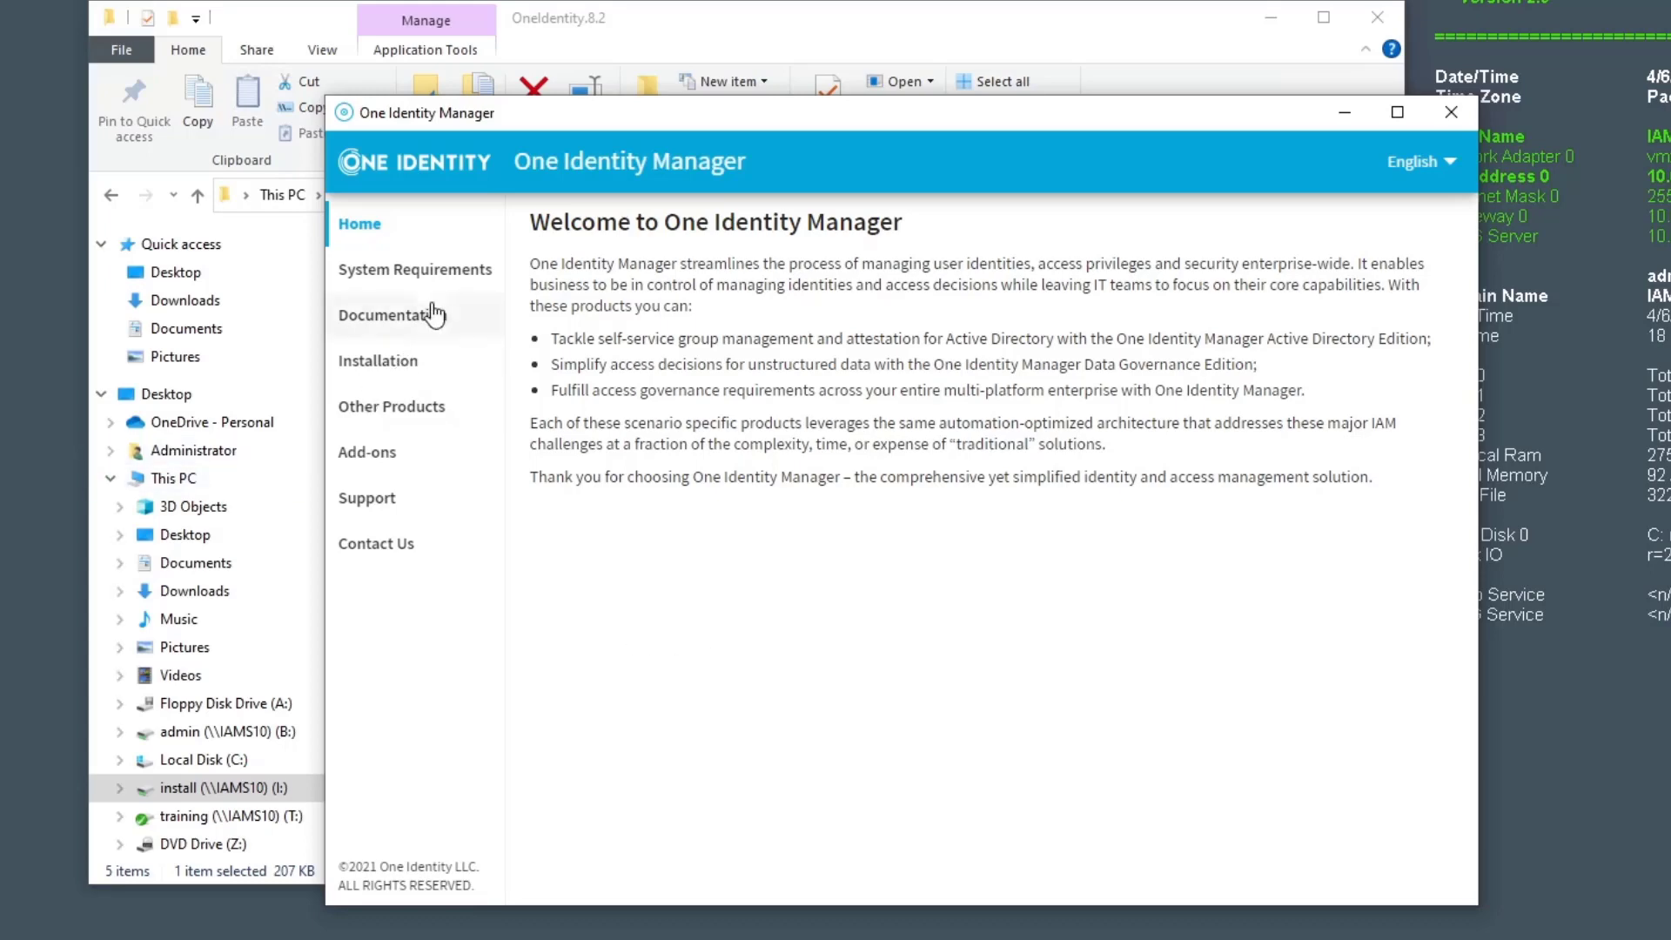
# Review the installer's System Requirements, Documentation, Other Products, Add-ons, Support and Contact Us pages
pyautogui.click(416, 271)
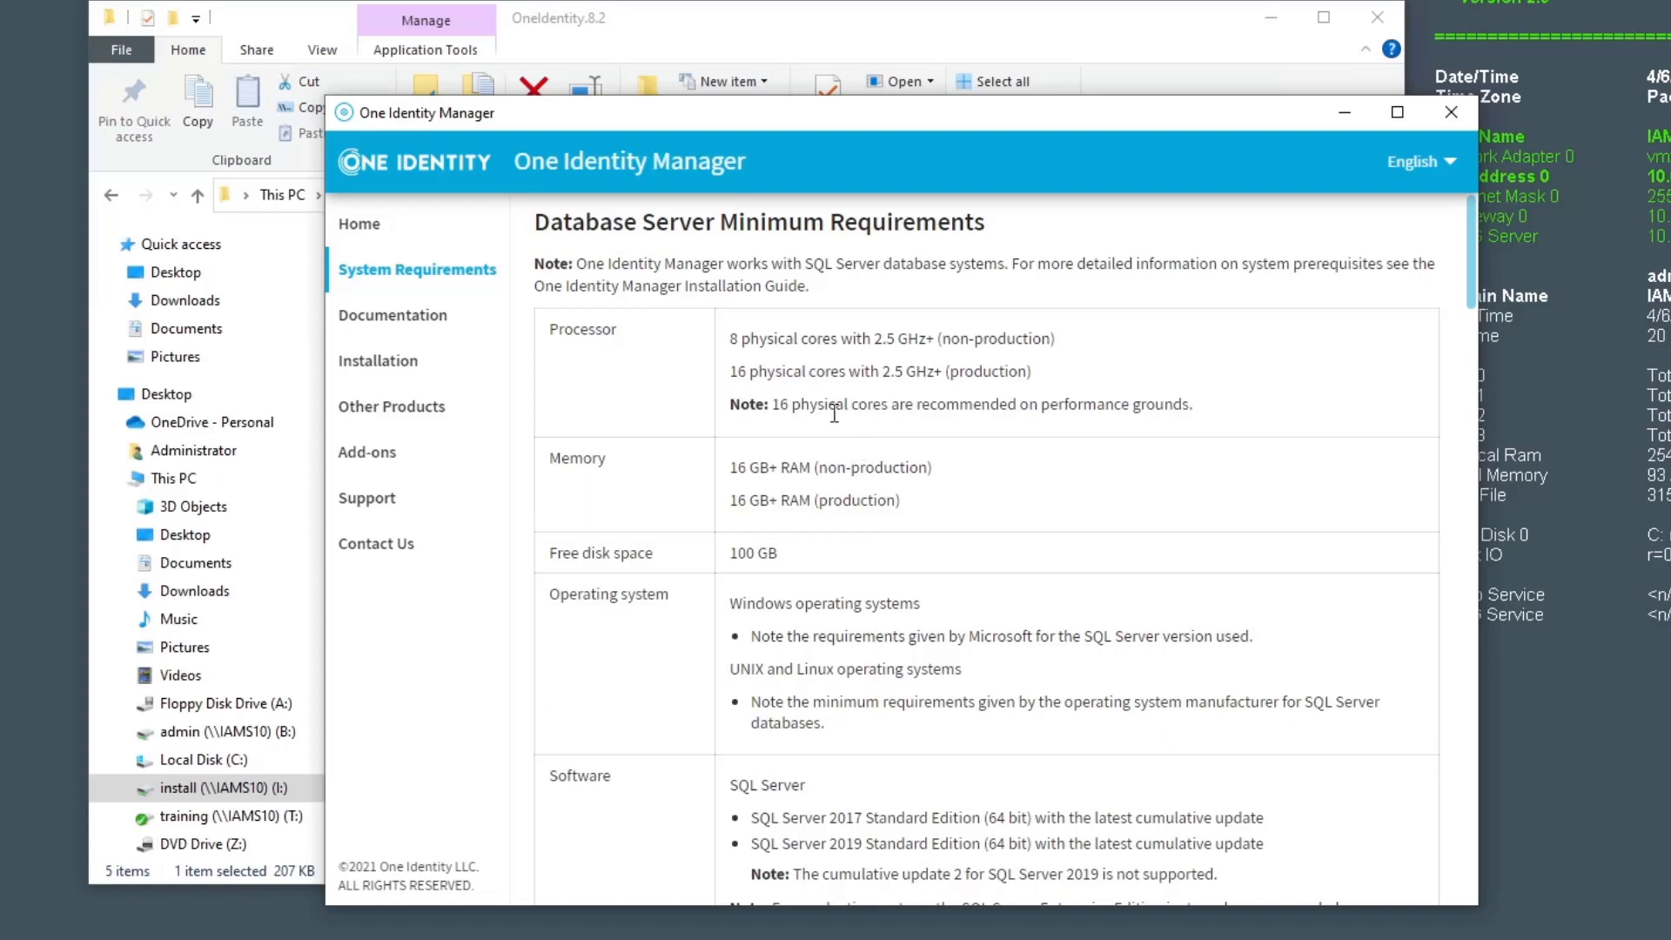
pyautogui.click(394, 329)
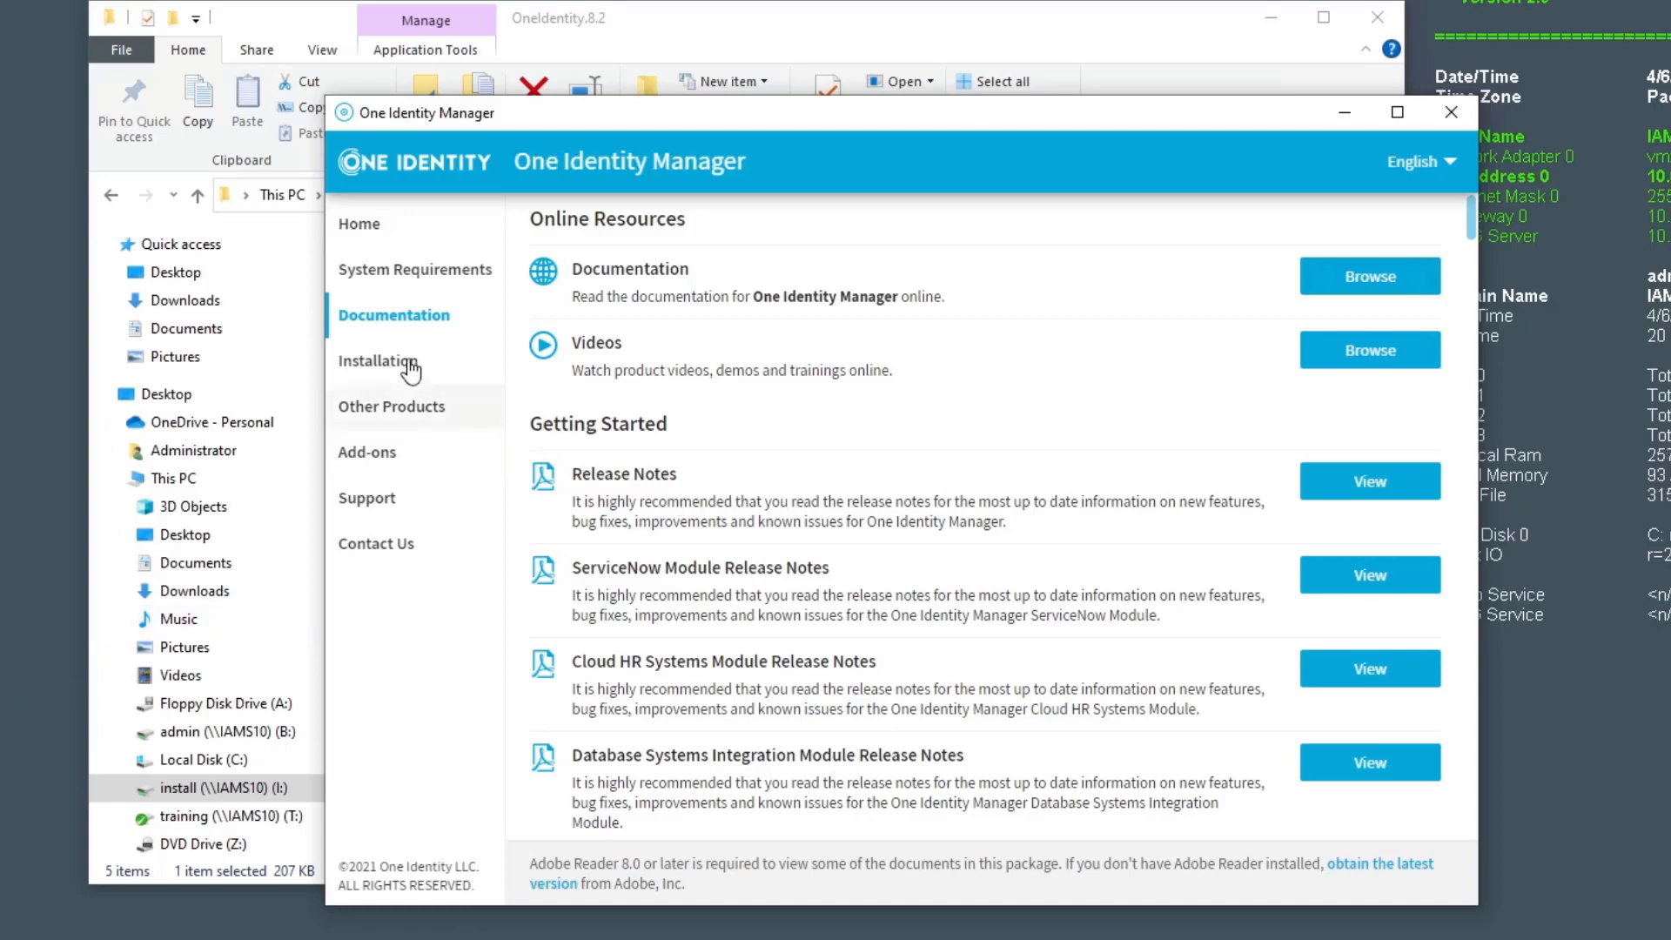
pyautogui.click(396, 420)
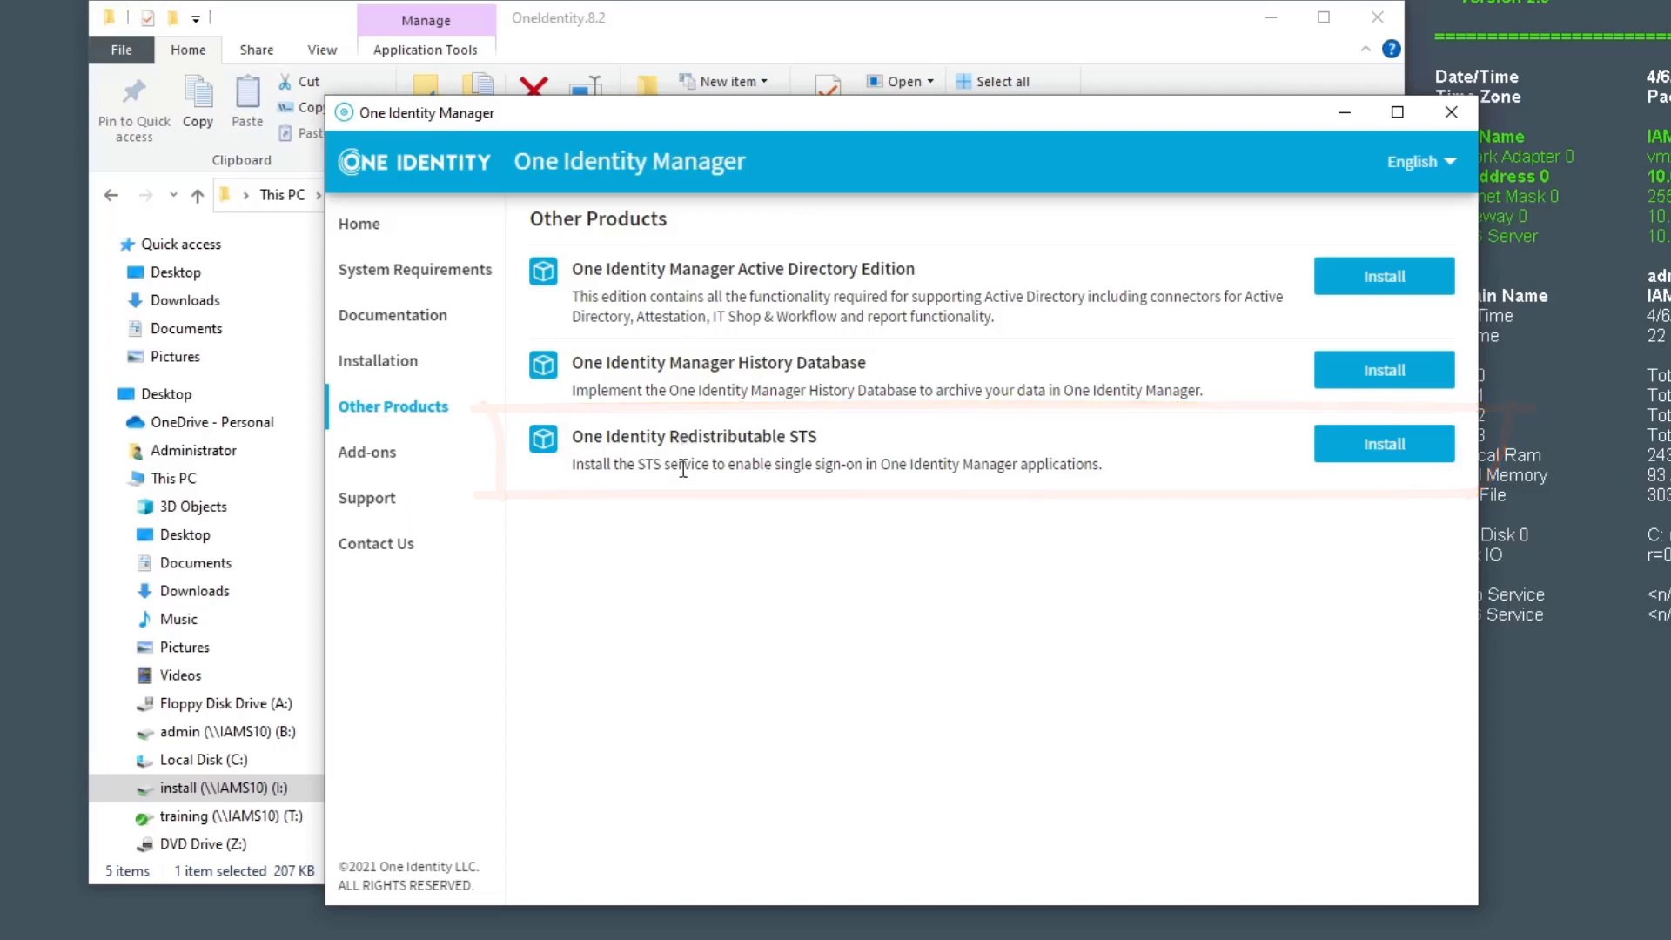
pyautogui.click(366, 457)
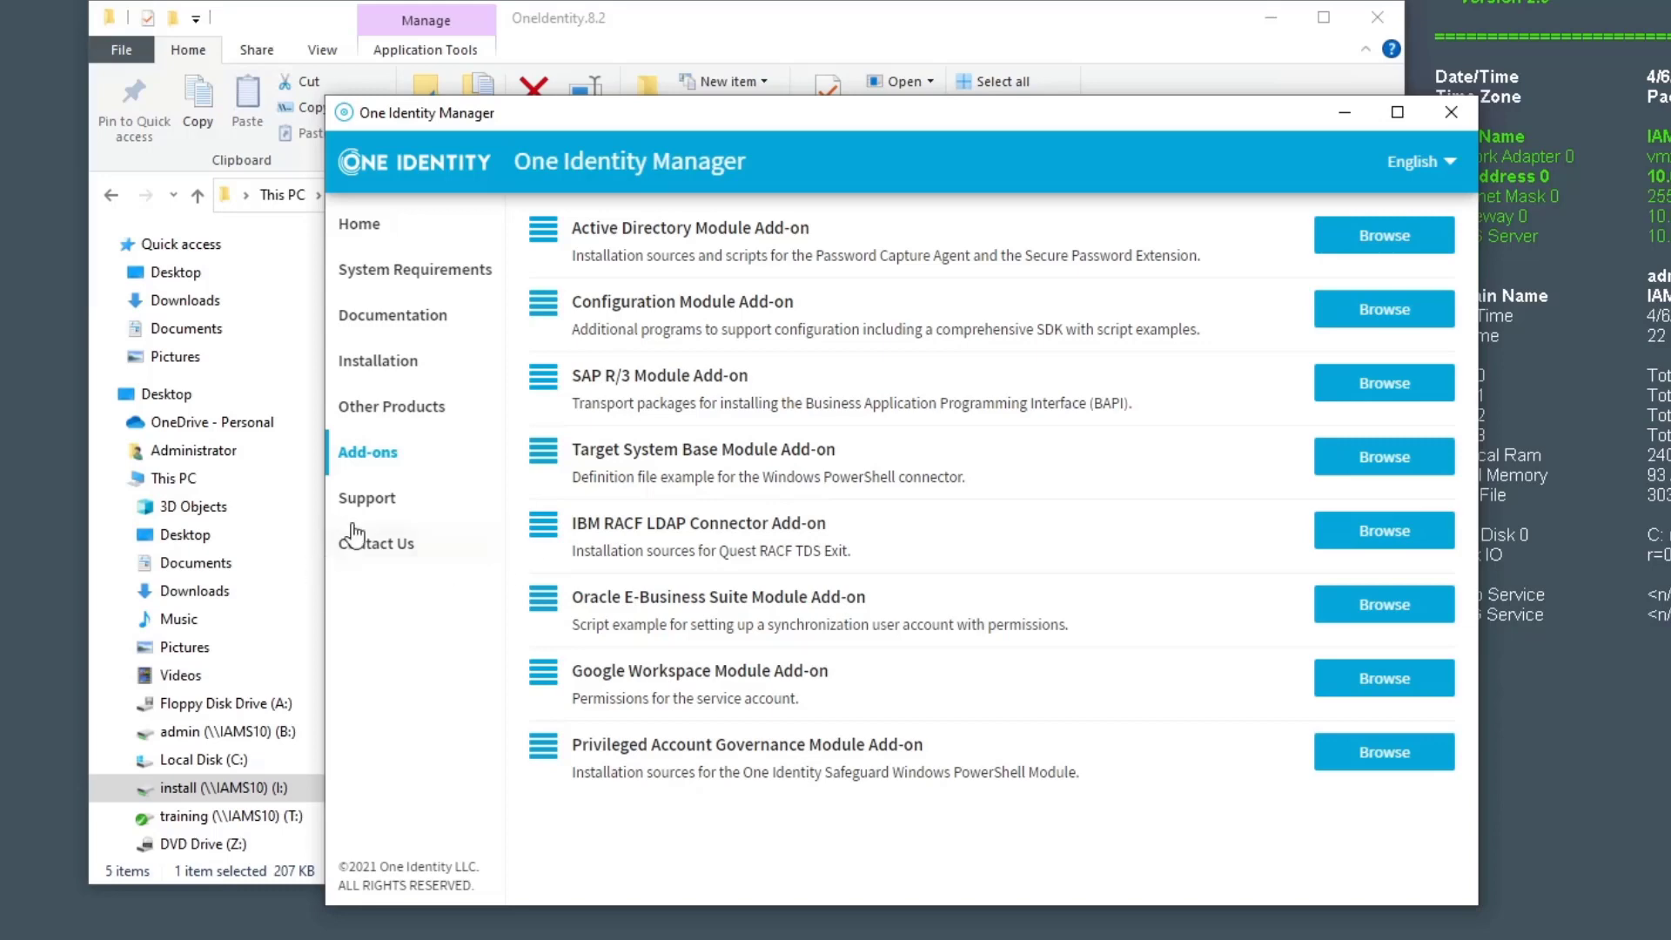
pyautogui.click(409, 520)
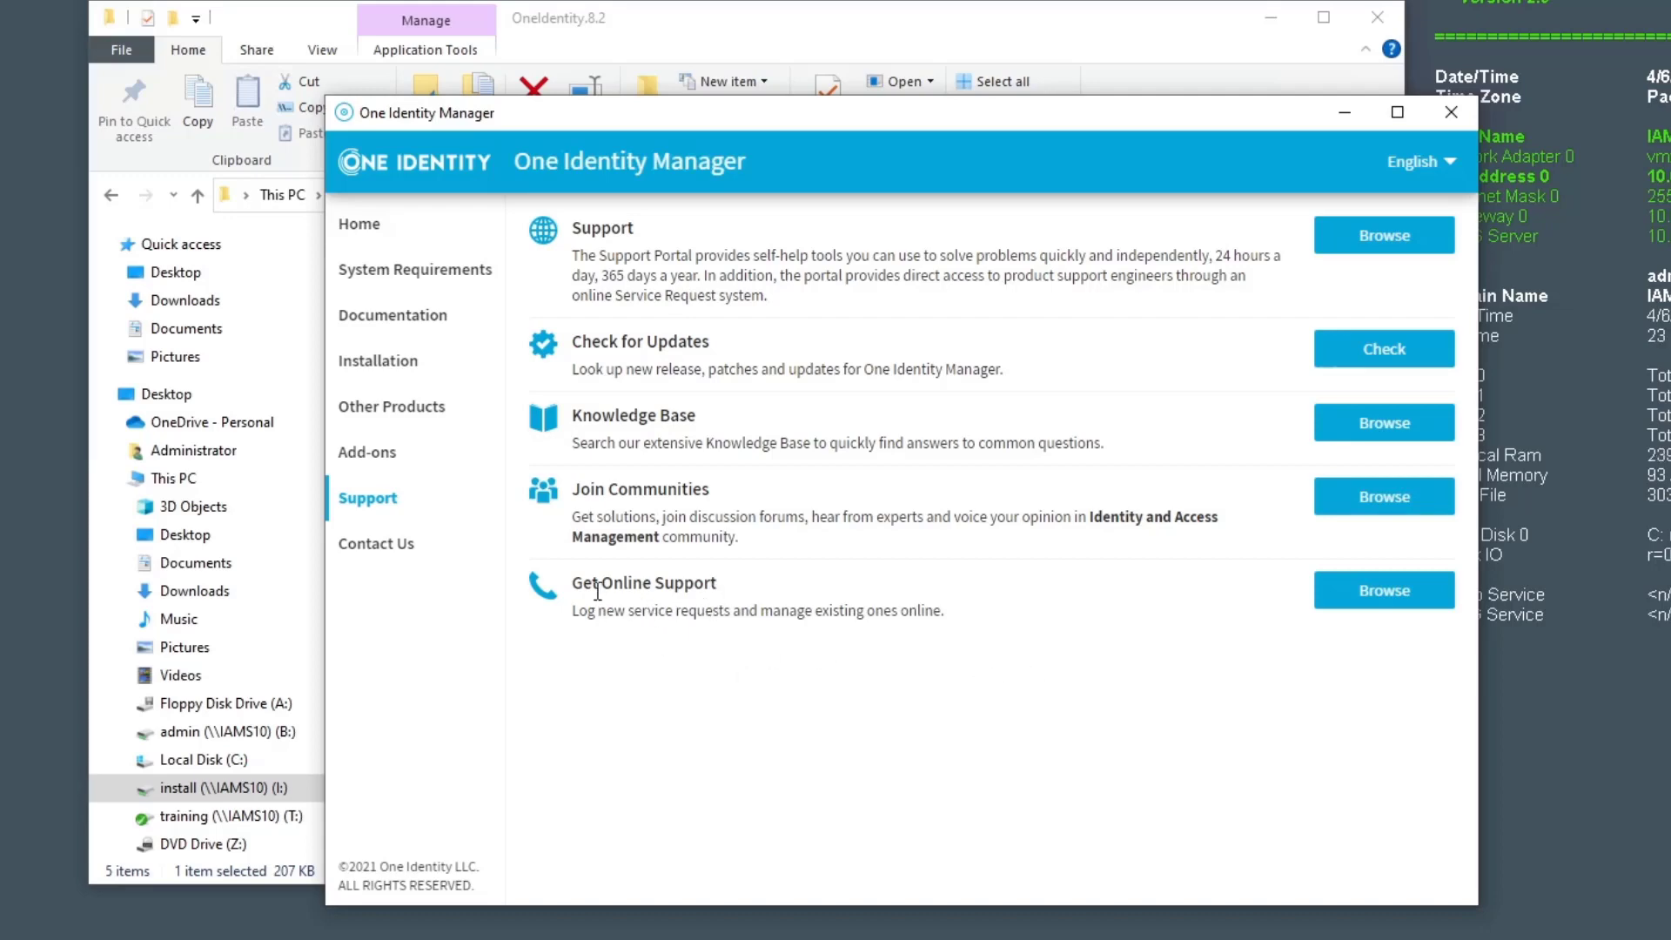
pyautogui.click(381, 546)
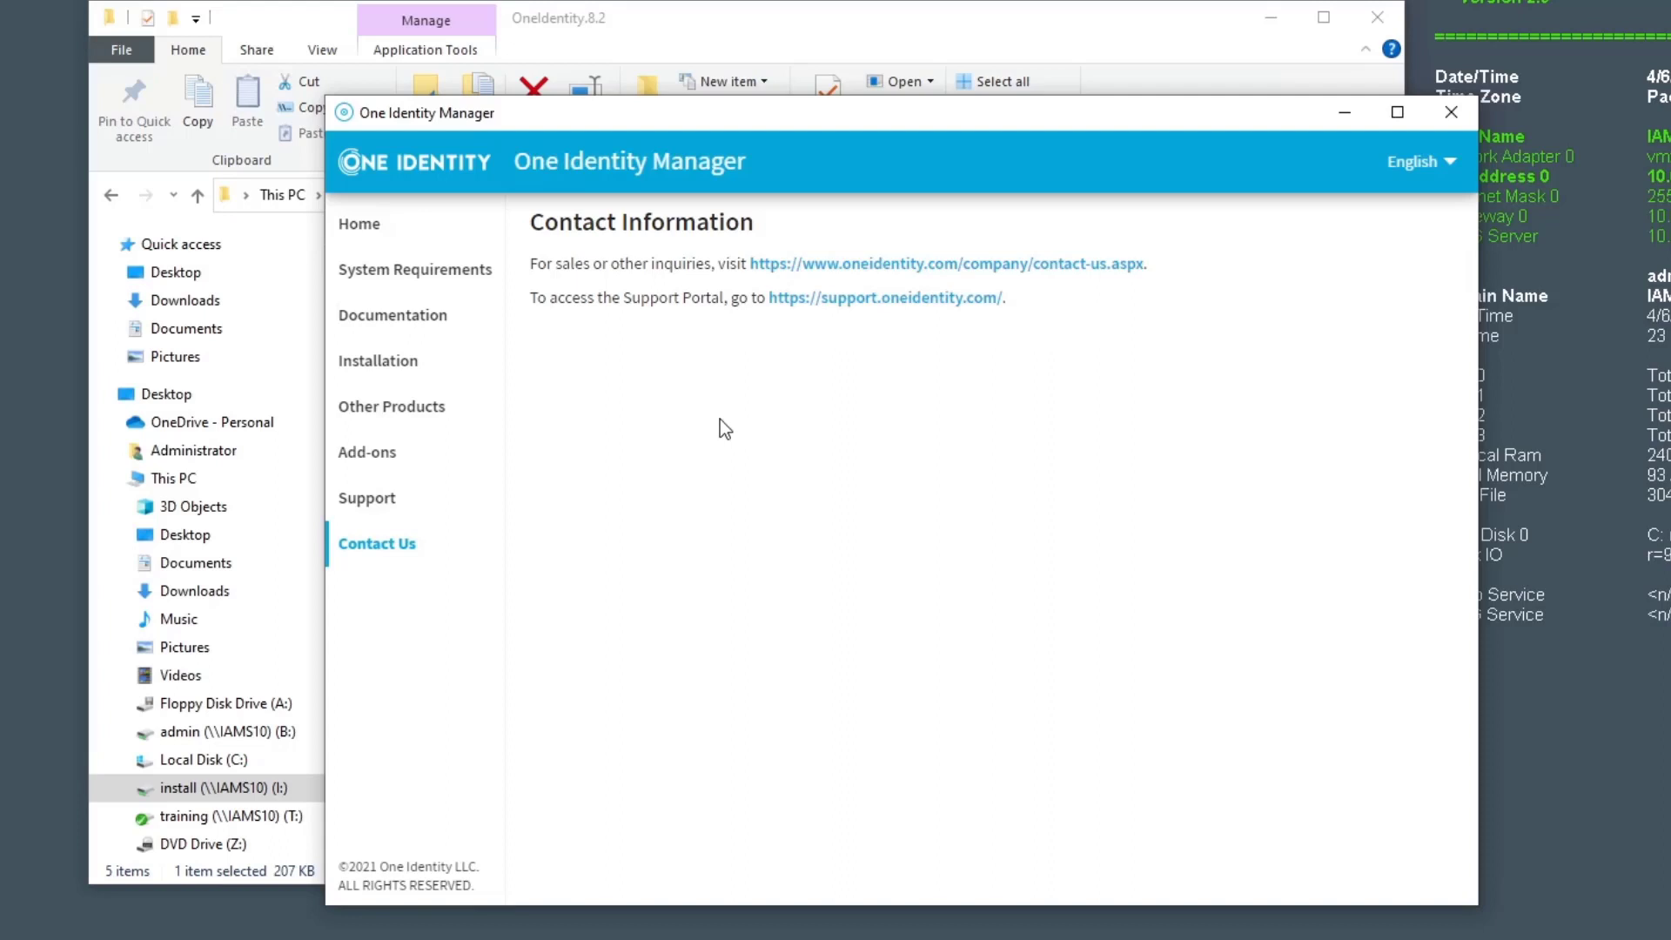
# Start the One Identity Manager edition's setup wizard, keep English (United States) as its language and proceed to the license agreement text
pyautogui.click(387, 361)
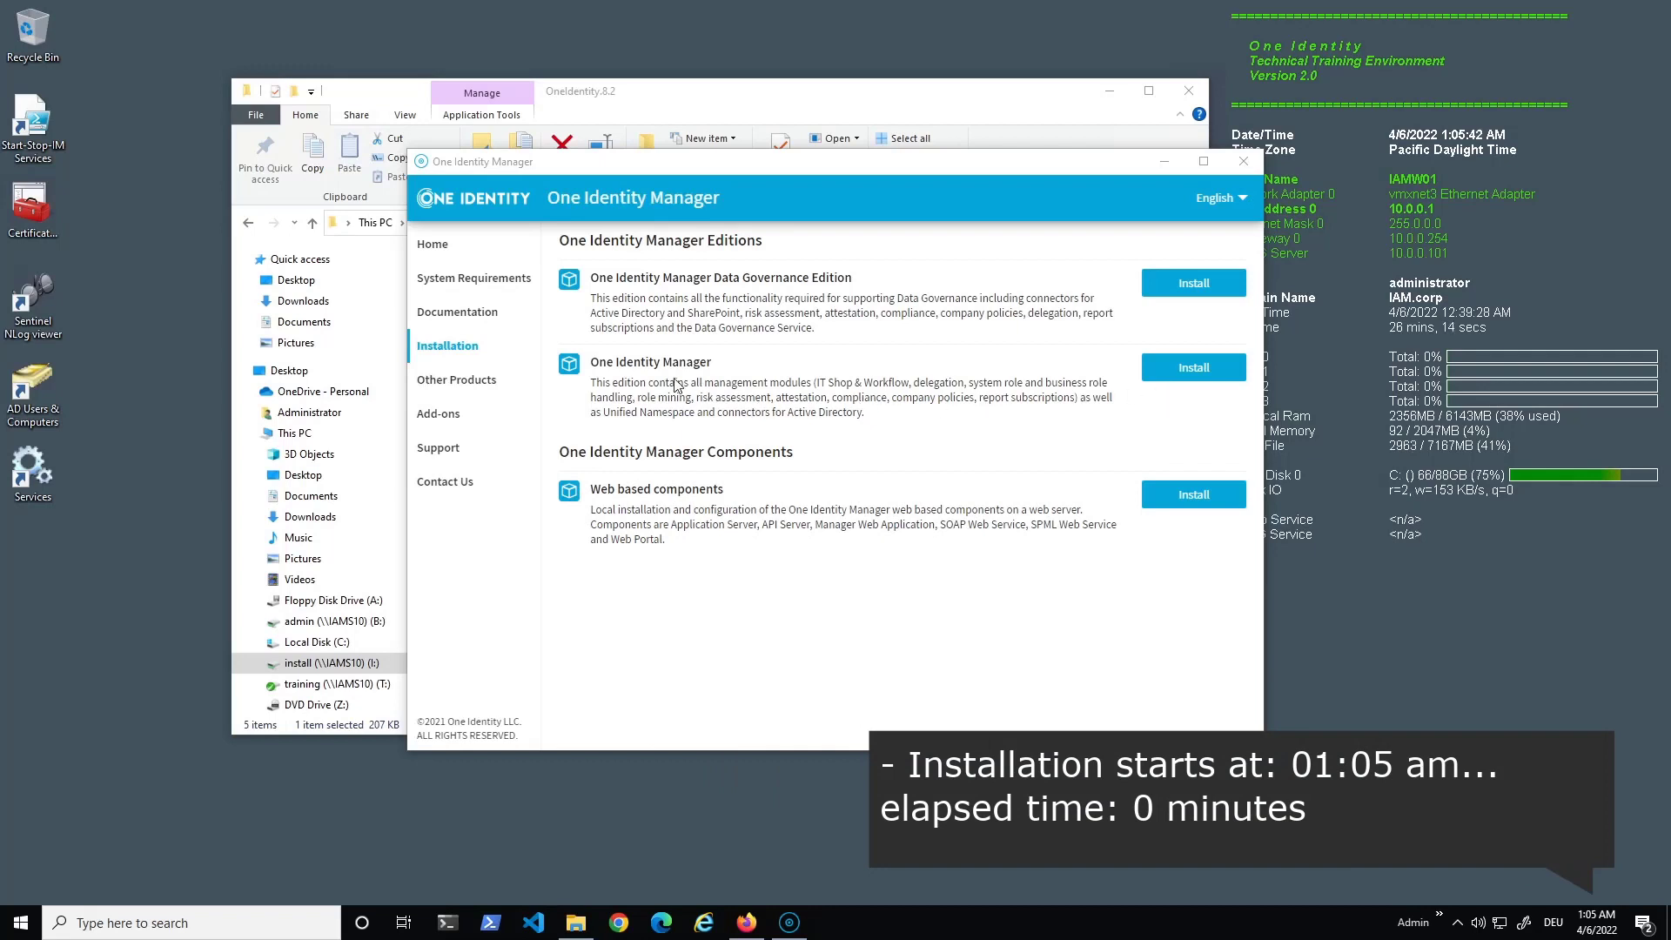
pyautogui.click(1200, 372)
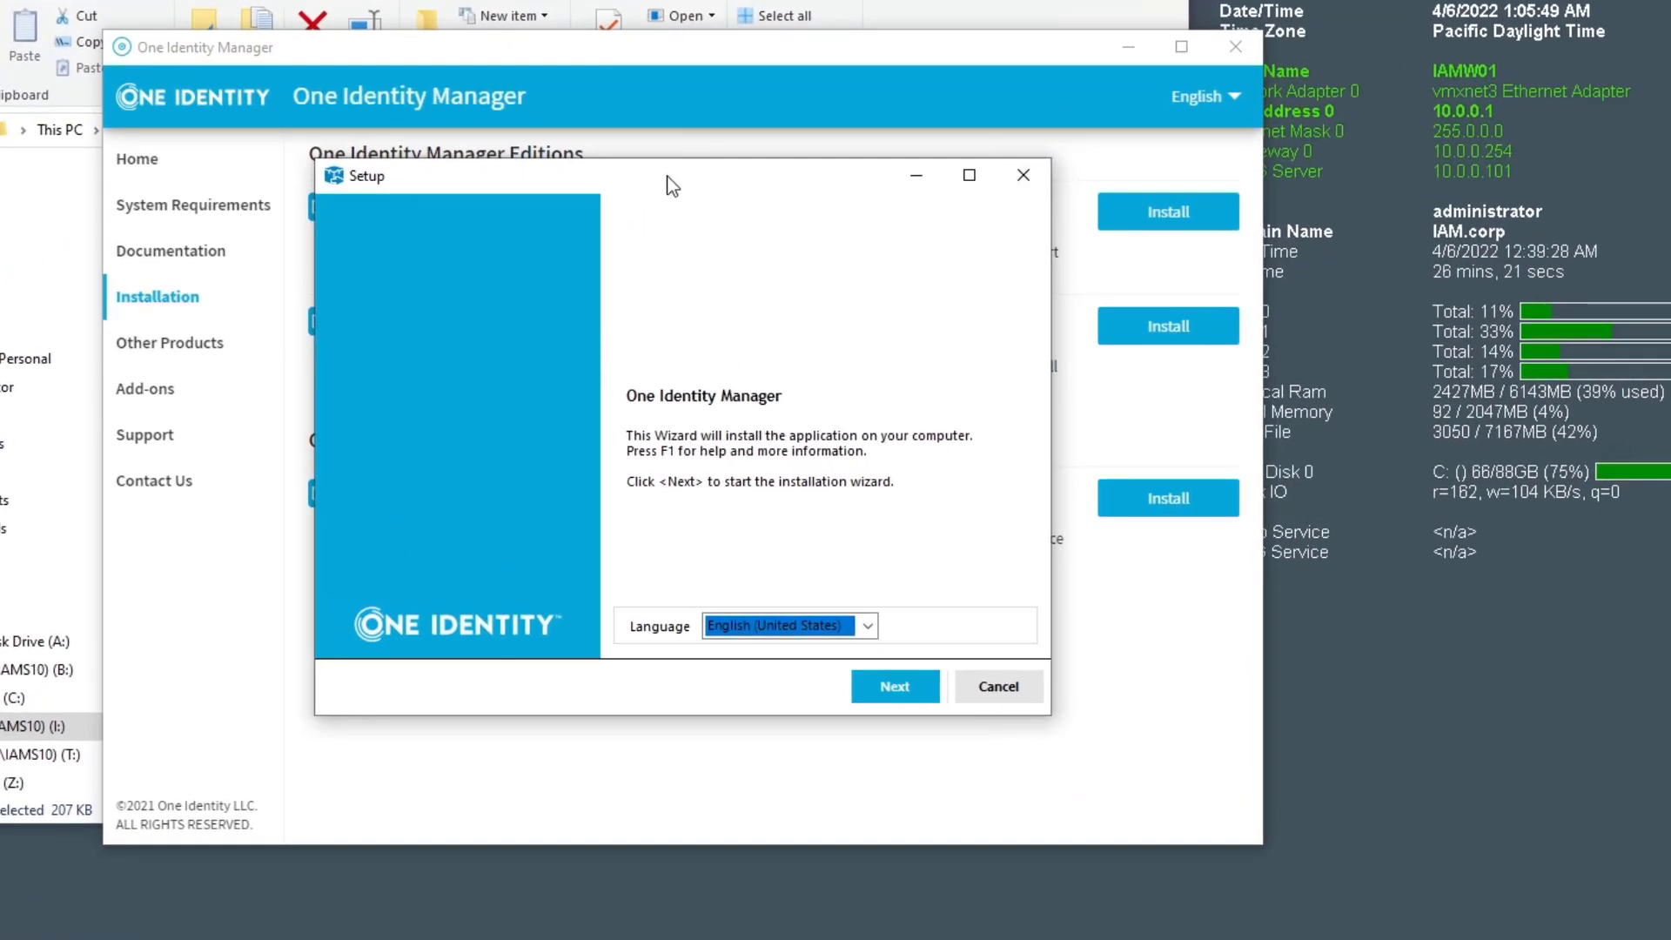
pyautogui.moveTo(756, 221); pyautogui.dragTo(696, 225)
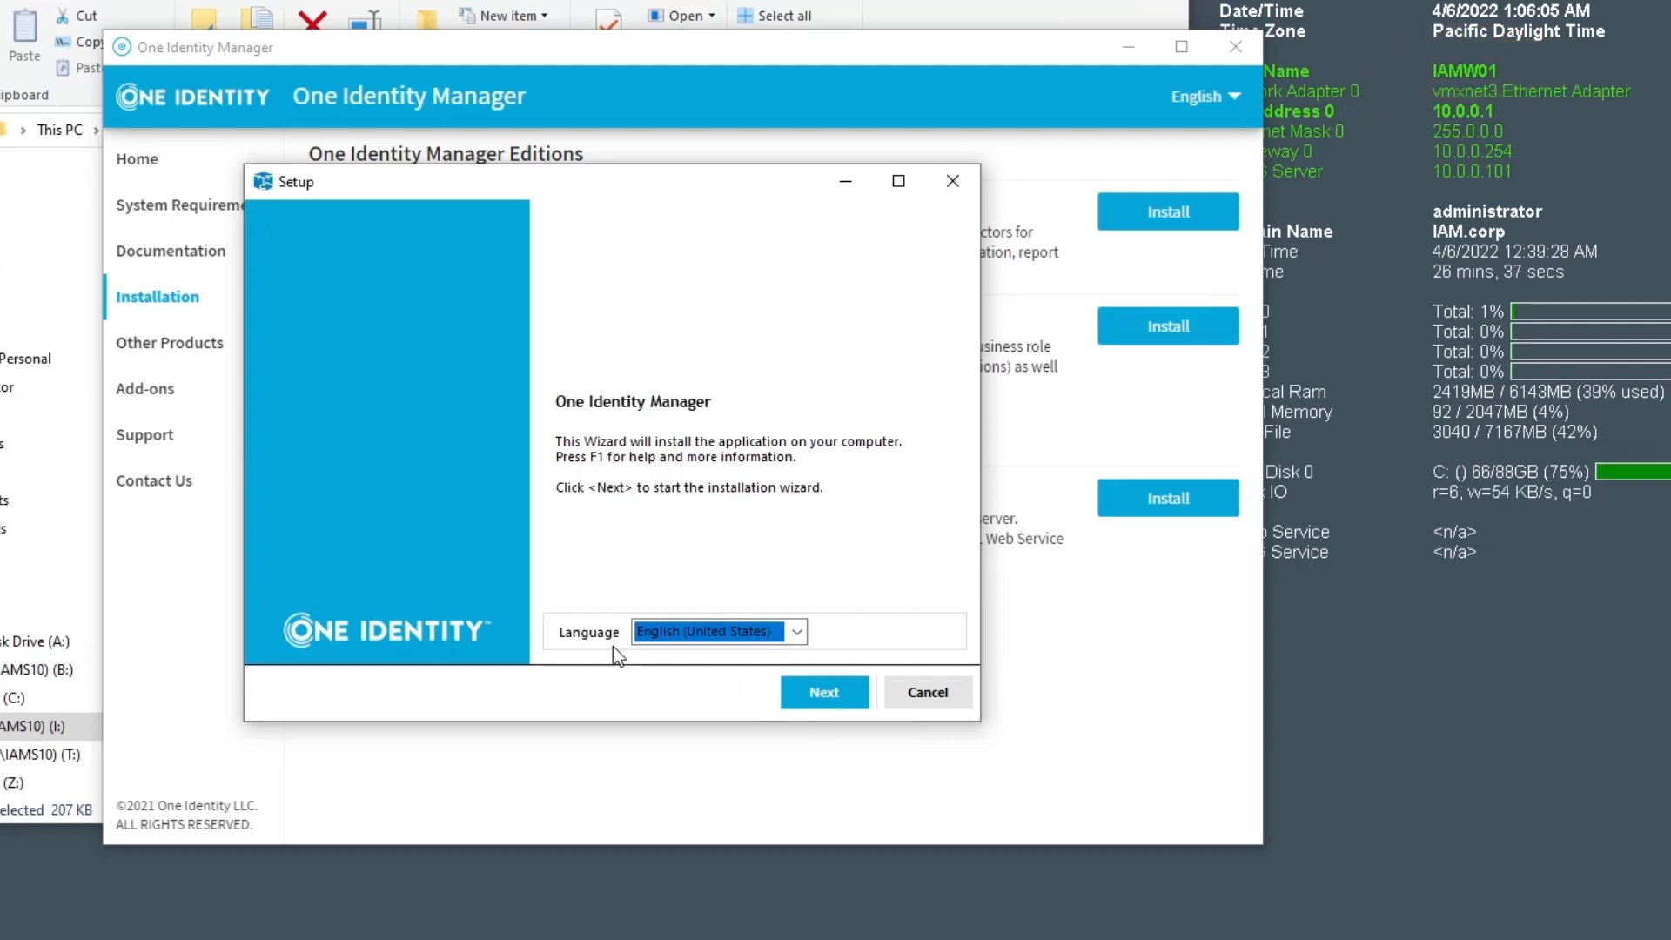
pyautogui.click(825, 698)
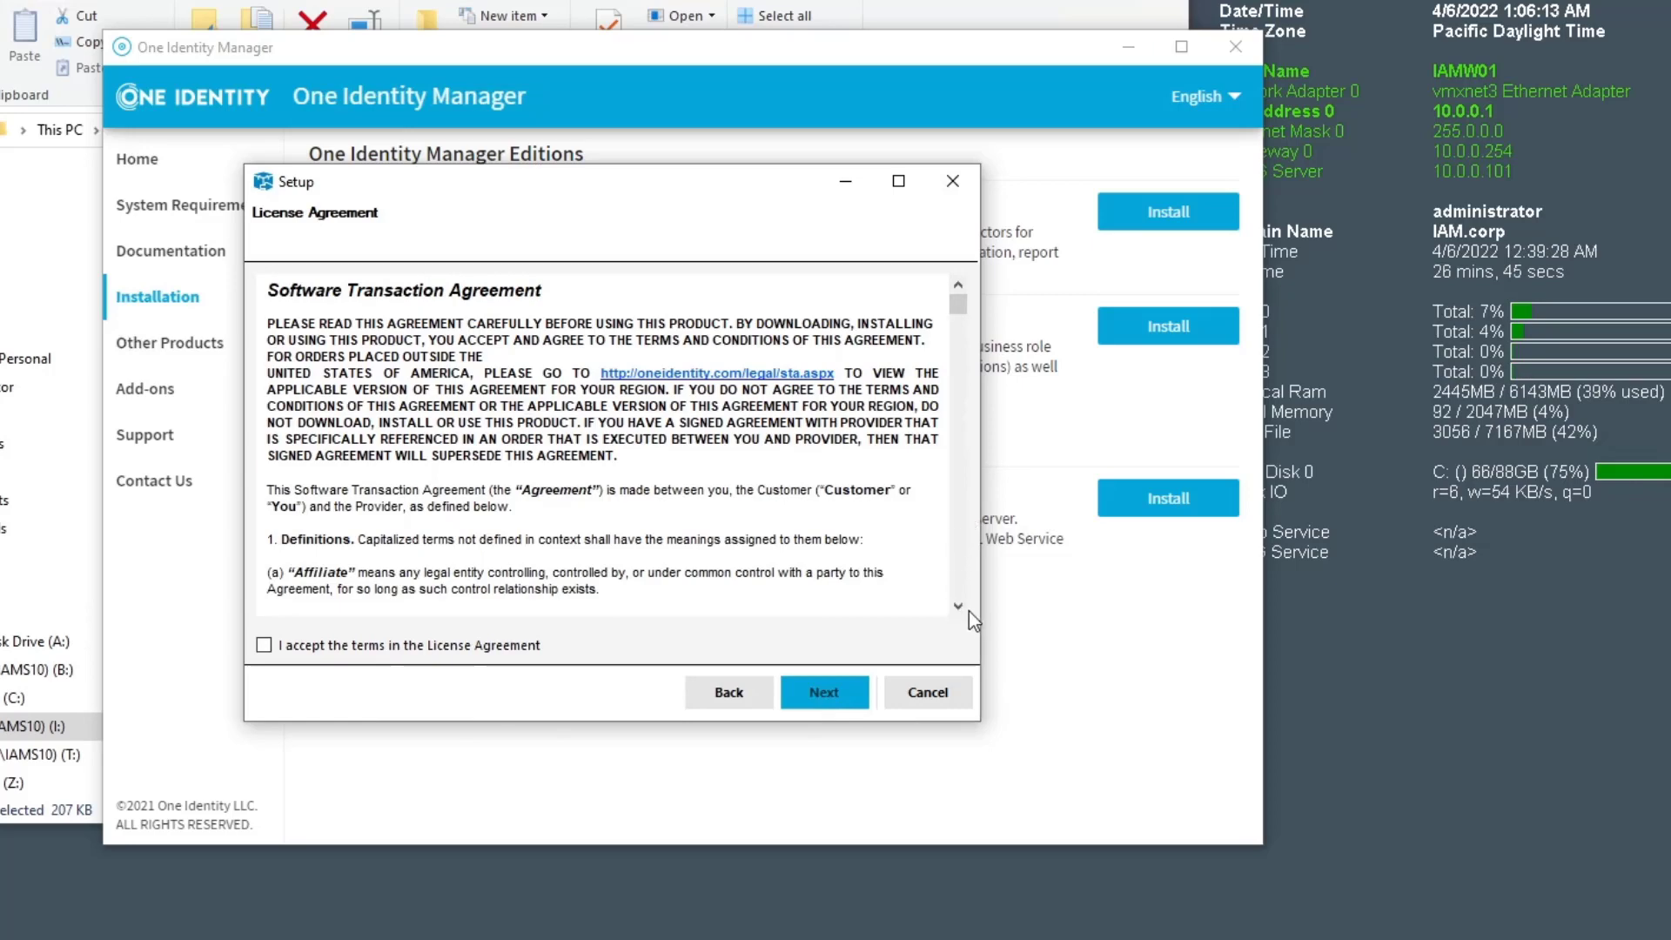
pyautogui.moveTo(962, 610); pyautogui.dragTo(968, 608)
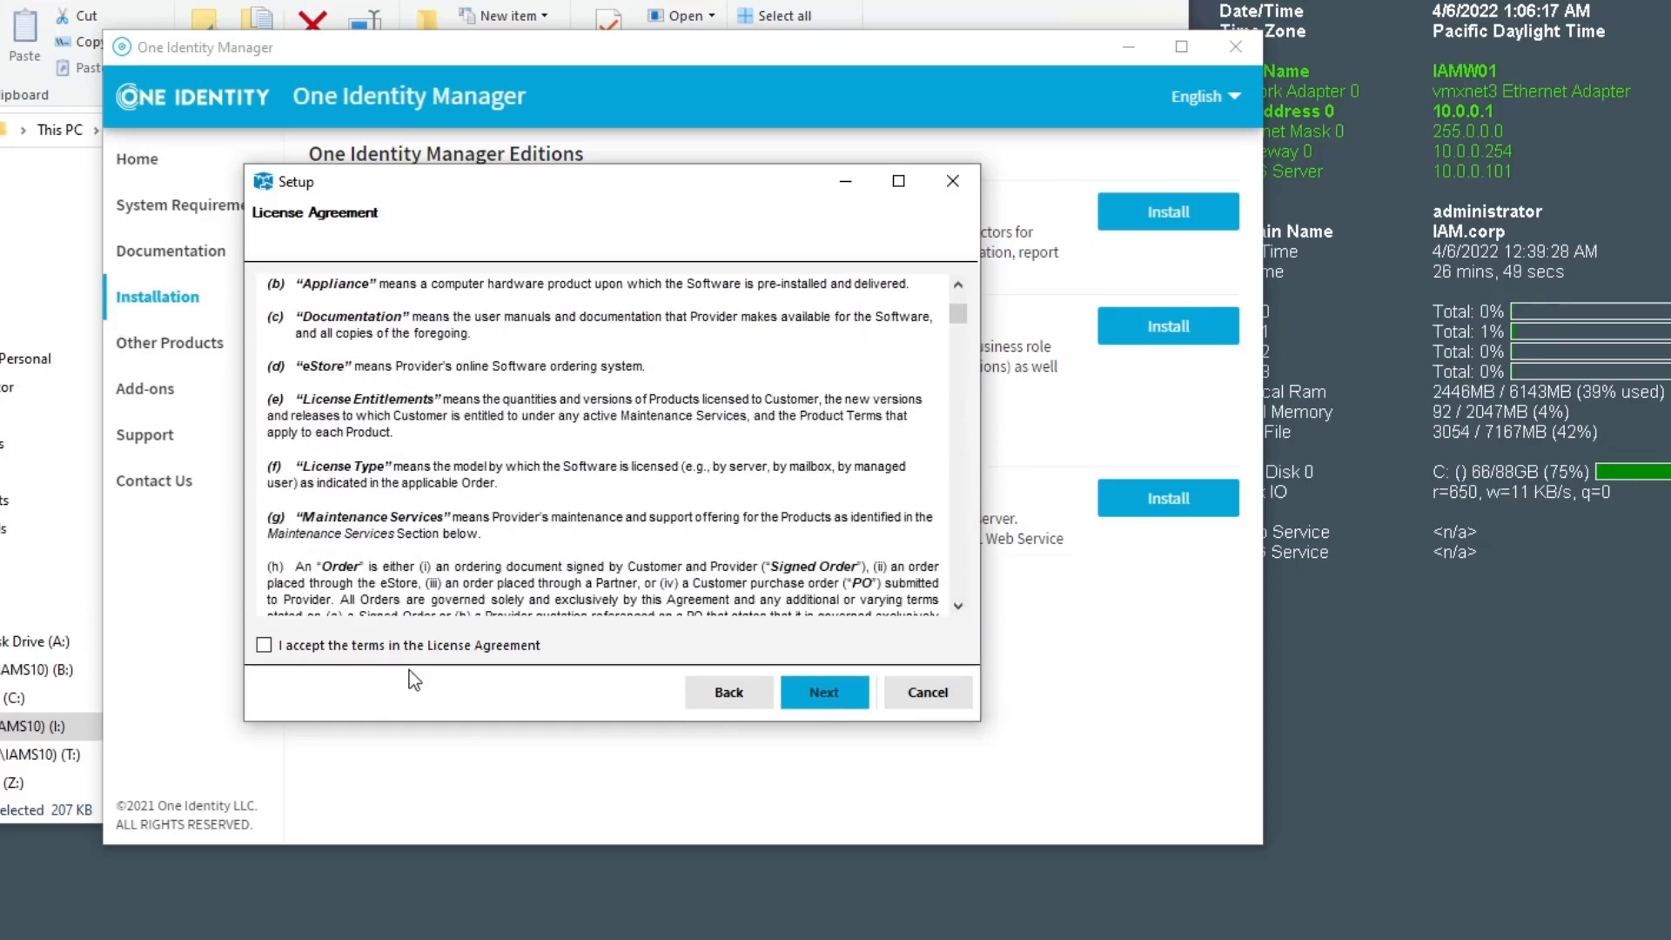
# Accept the license agreement and proceed to machine roles with the default installation source and folder, leaving both module options off
pyautogui.click(265, 646)
pyautogui.click(822, 691)
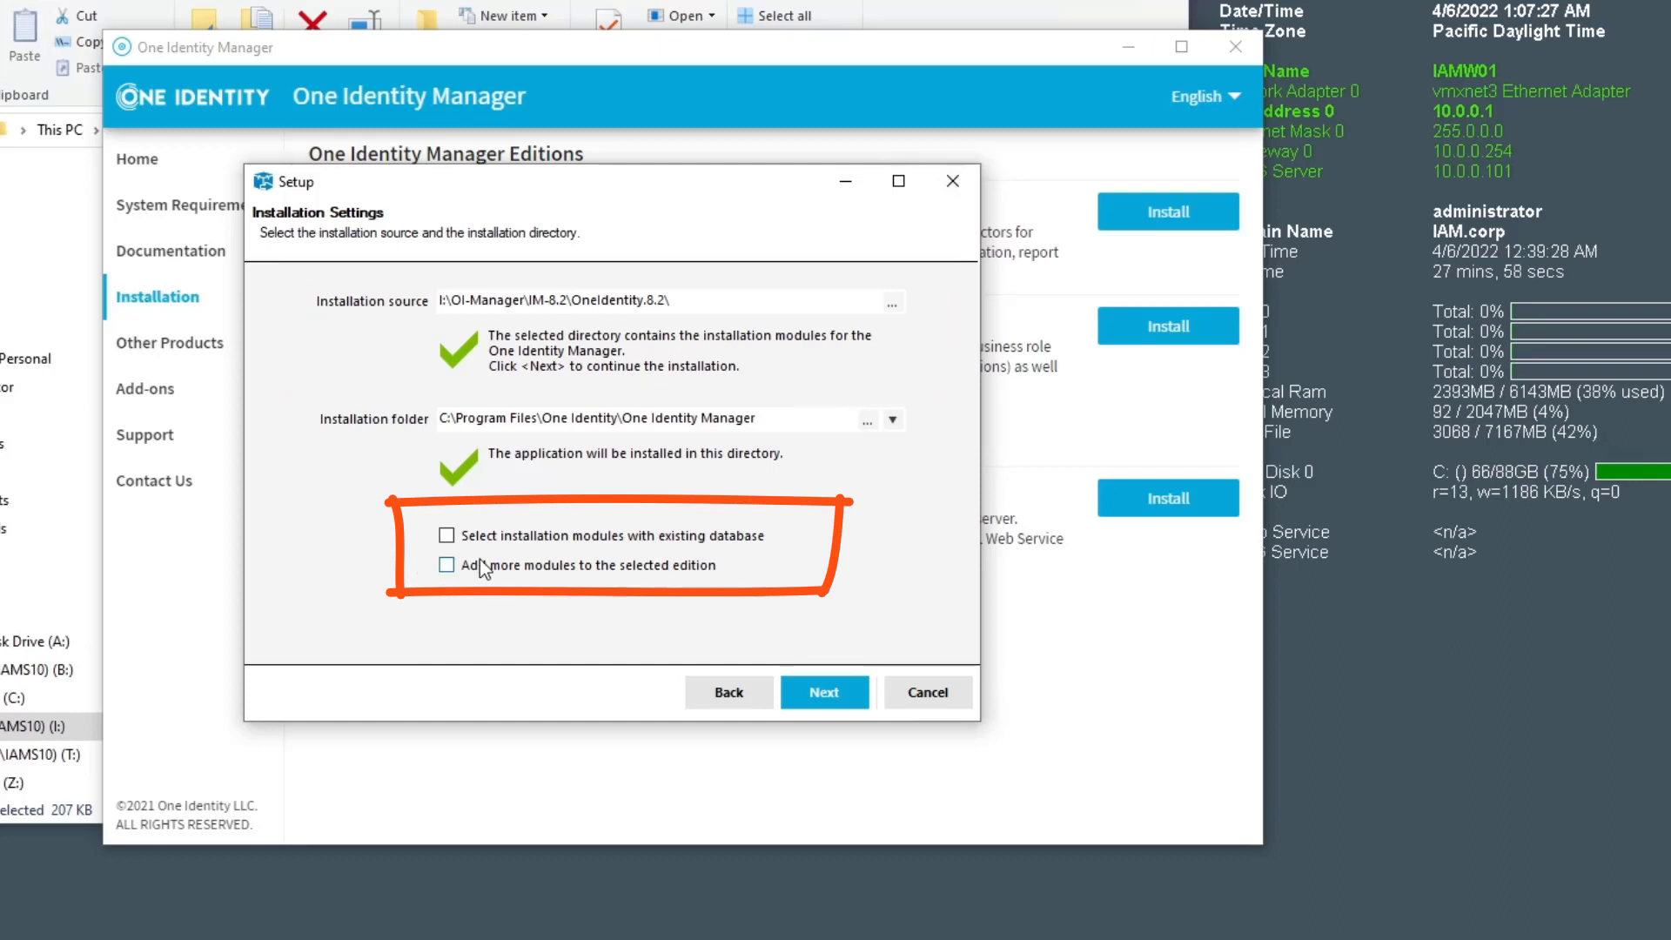
pyautogui.press('alt')
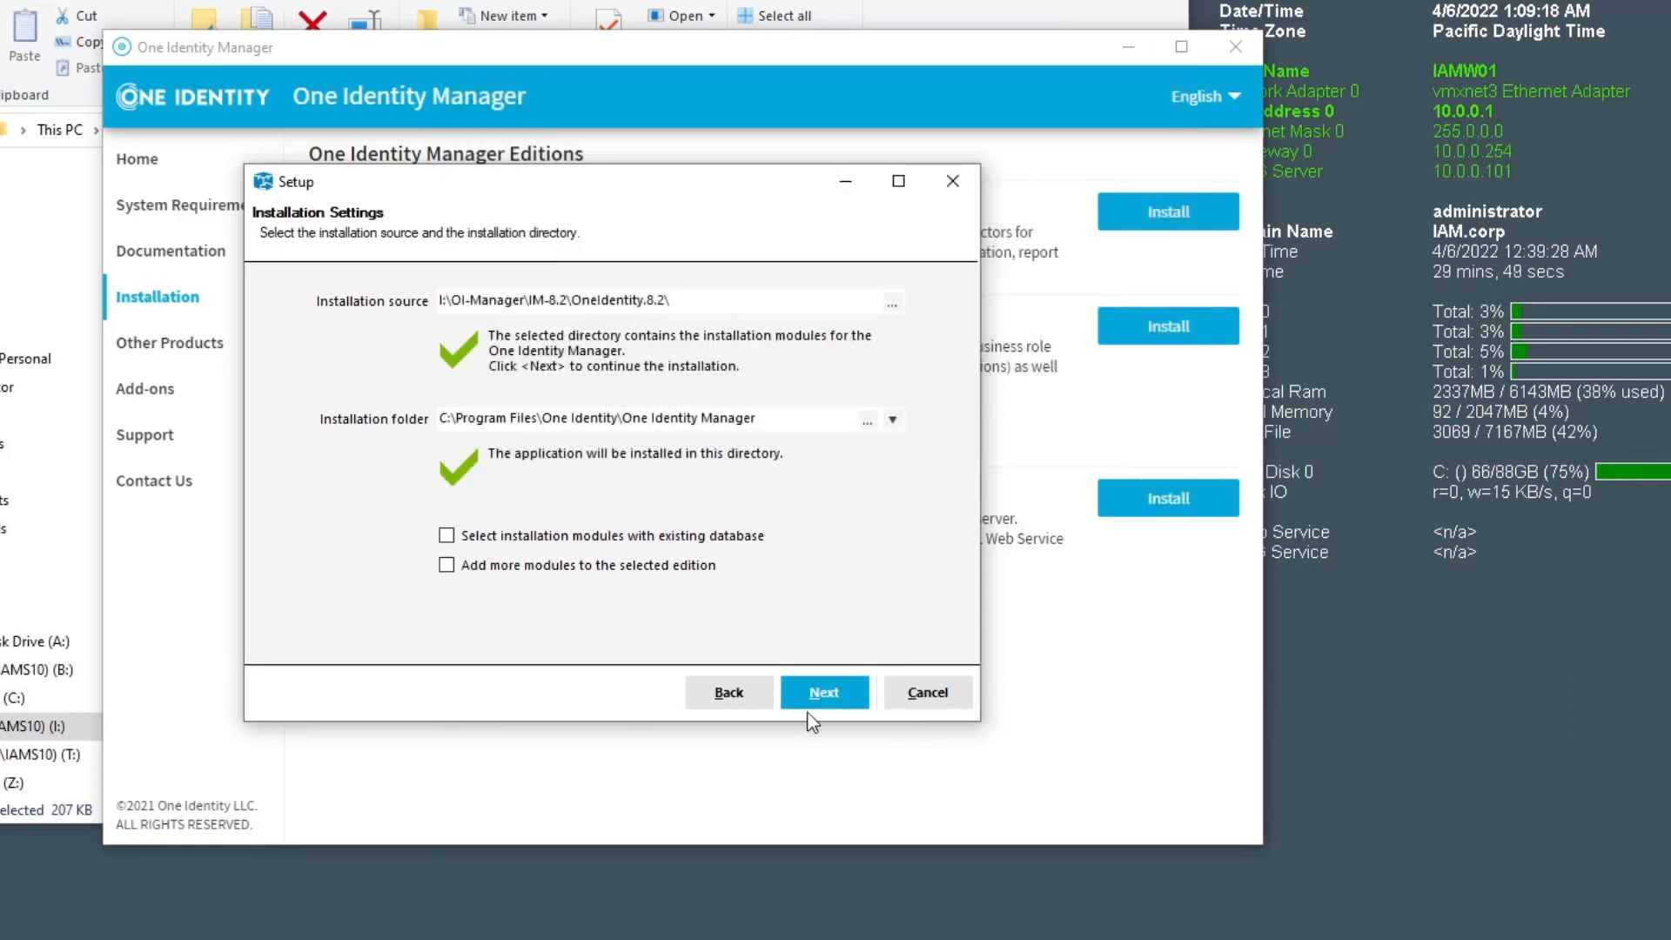
pyautogui.click(824, 698)
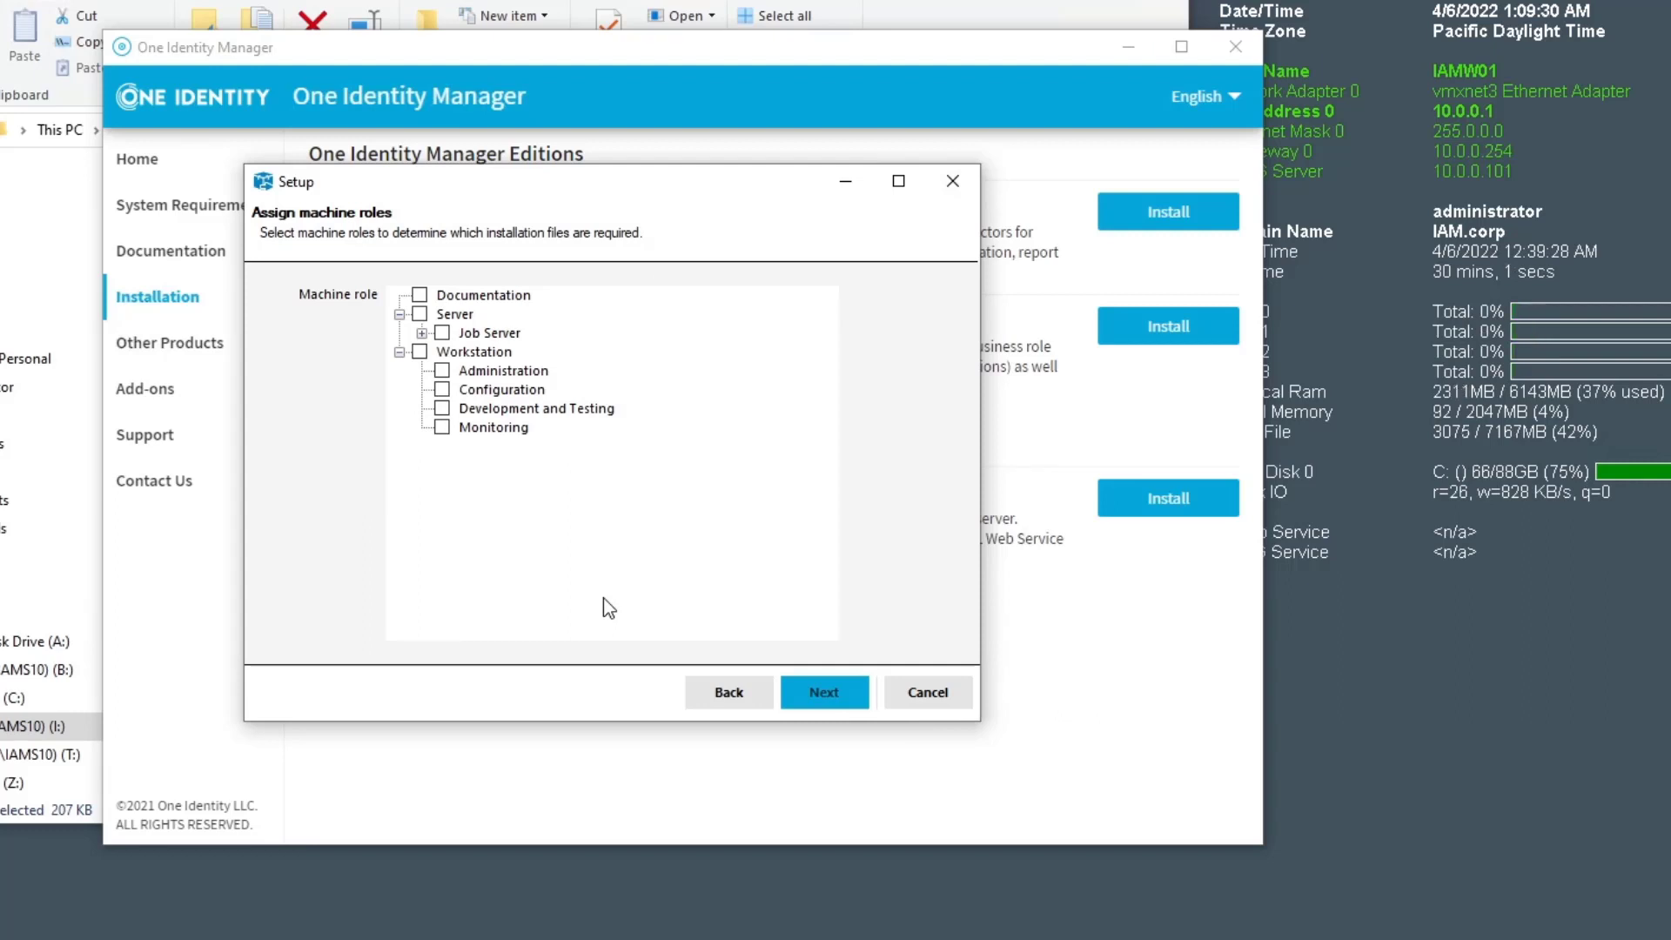
# Assign the Documentation, Workstation and Job Server Configuration tool machine roles, and proceed to the service properties
pyautogui.click(419, 295)
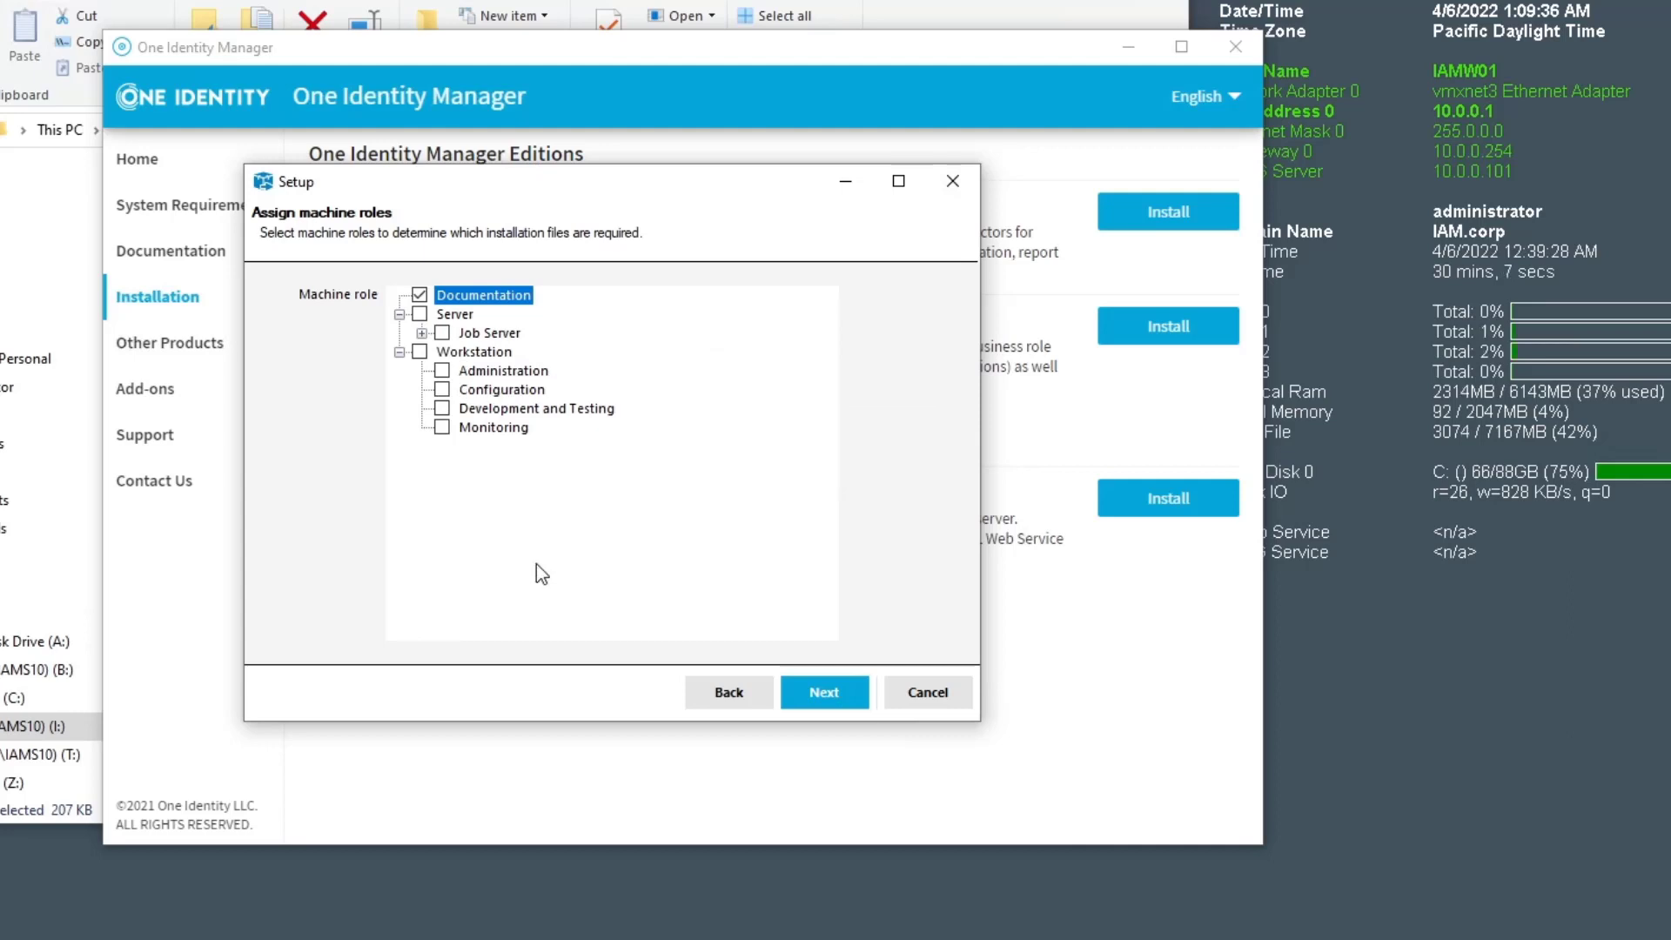
pyautogui.click(420, 352)
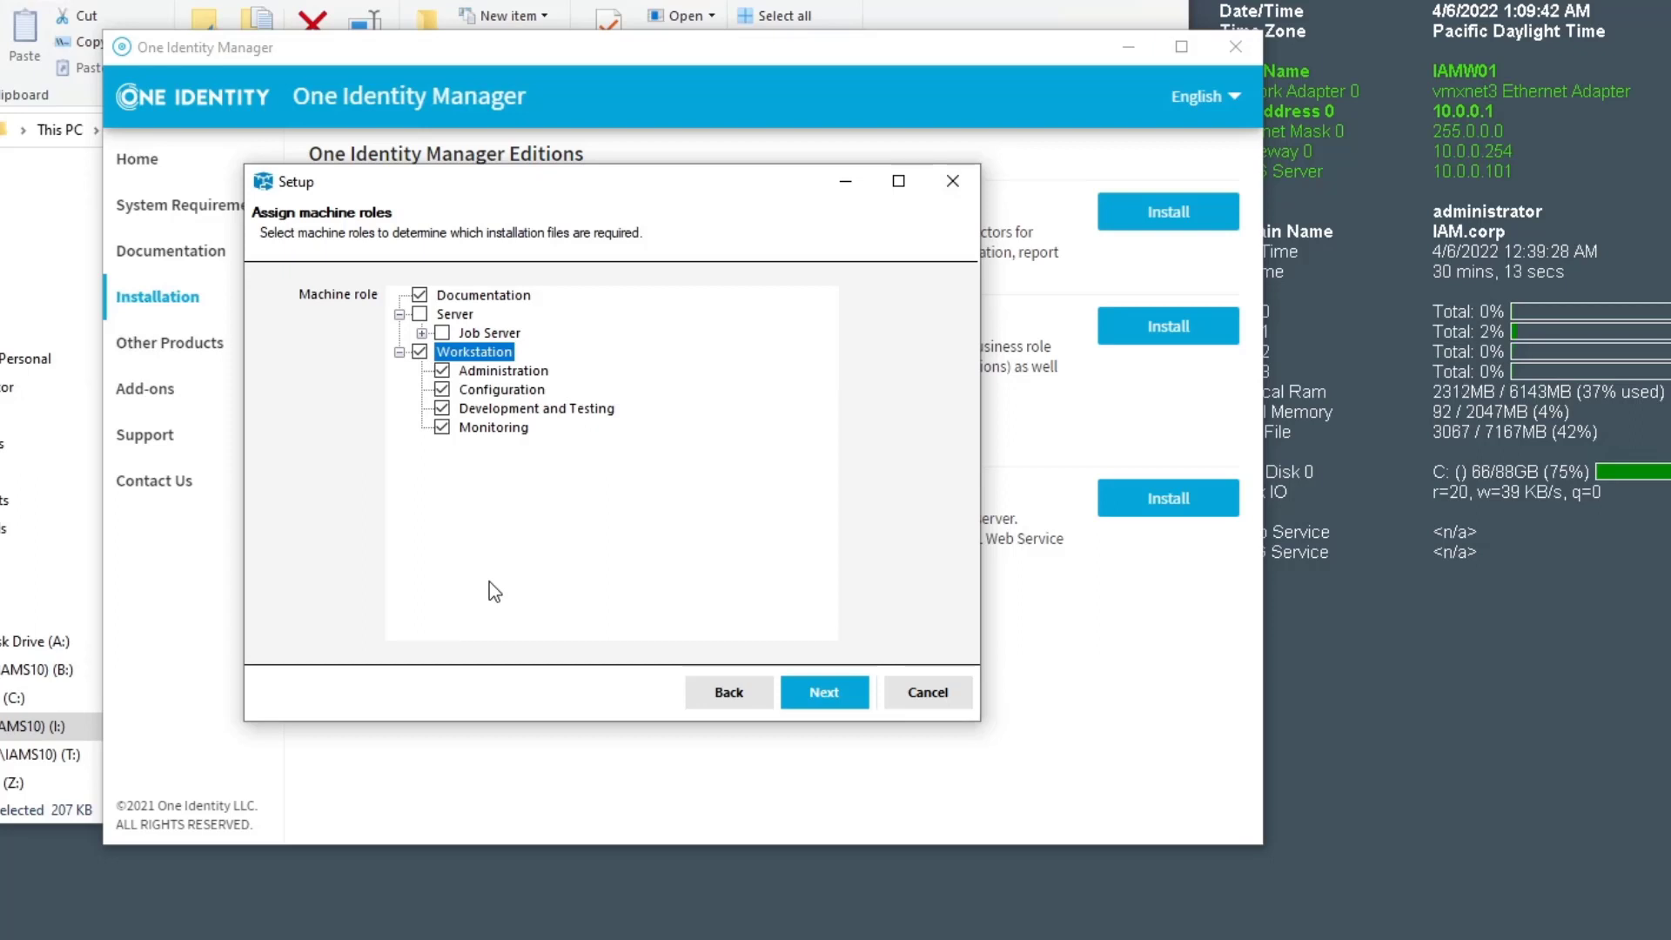
pyautogui.click(421, 333)
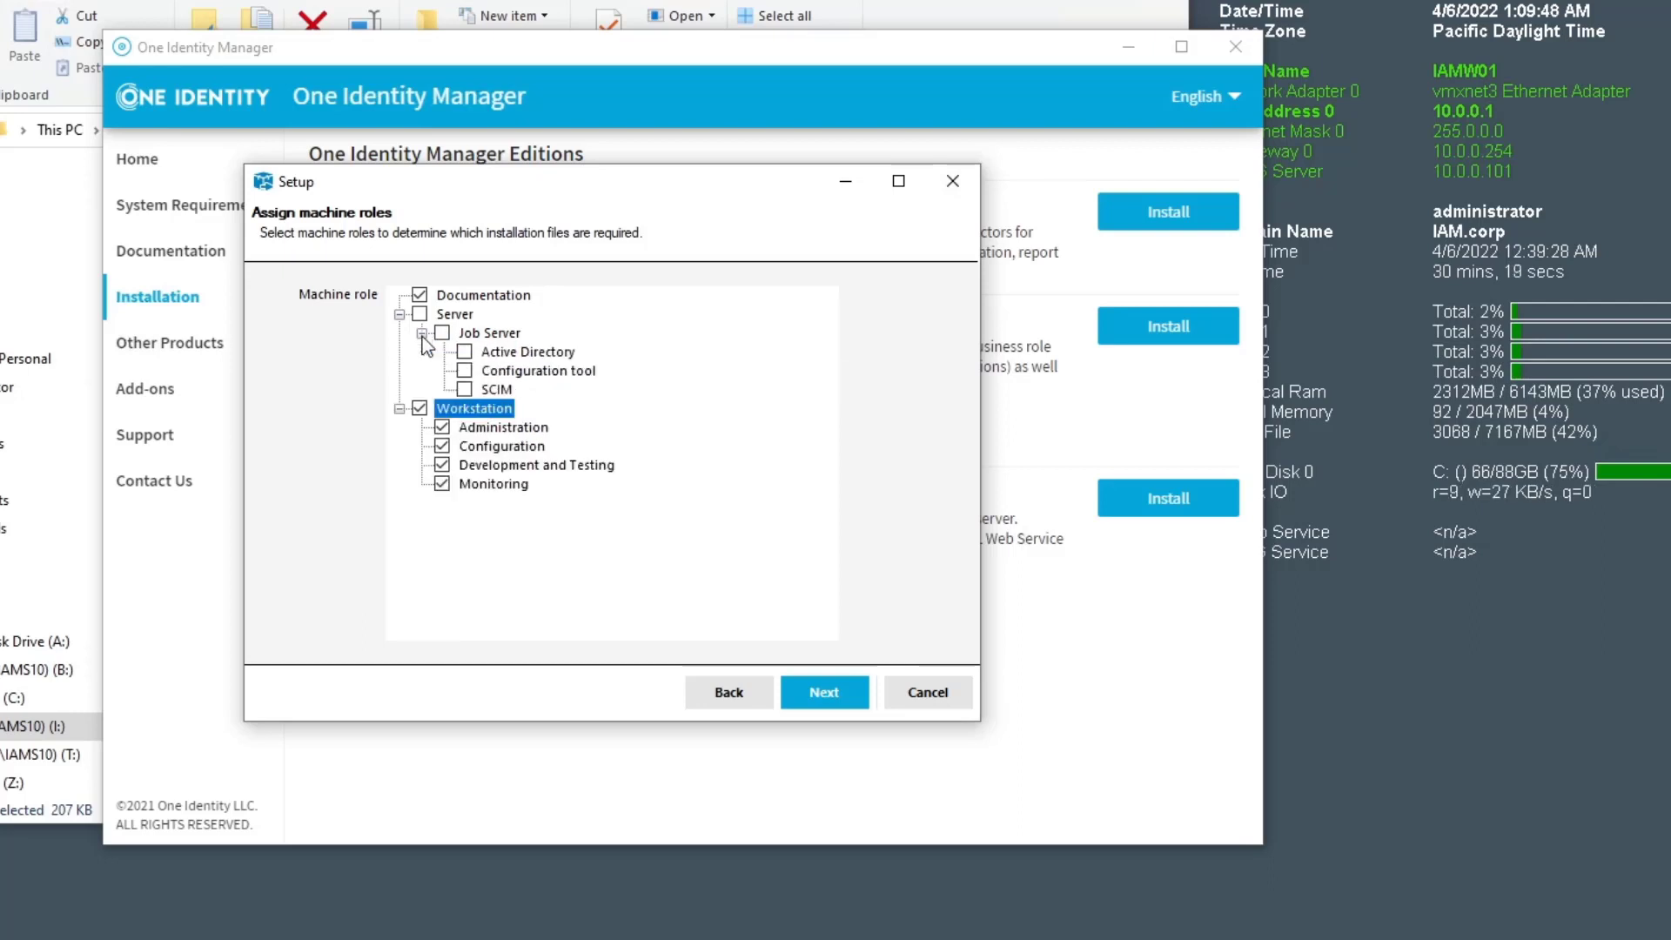
pyautogui.click(467, 374)
pyautogui.click(466, 372)
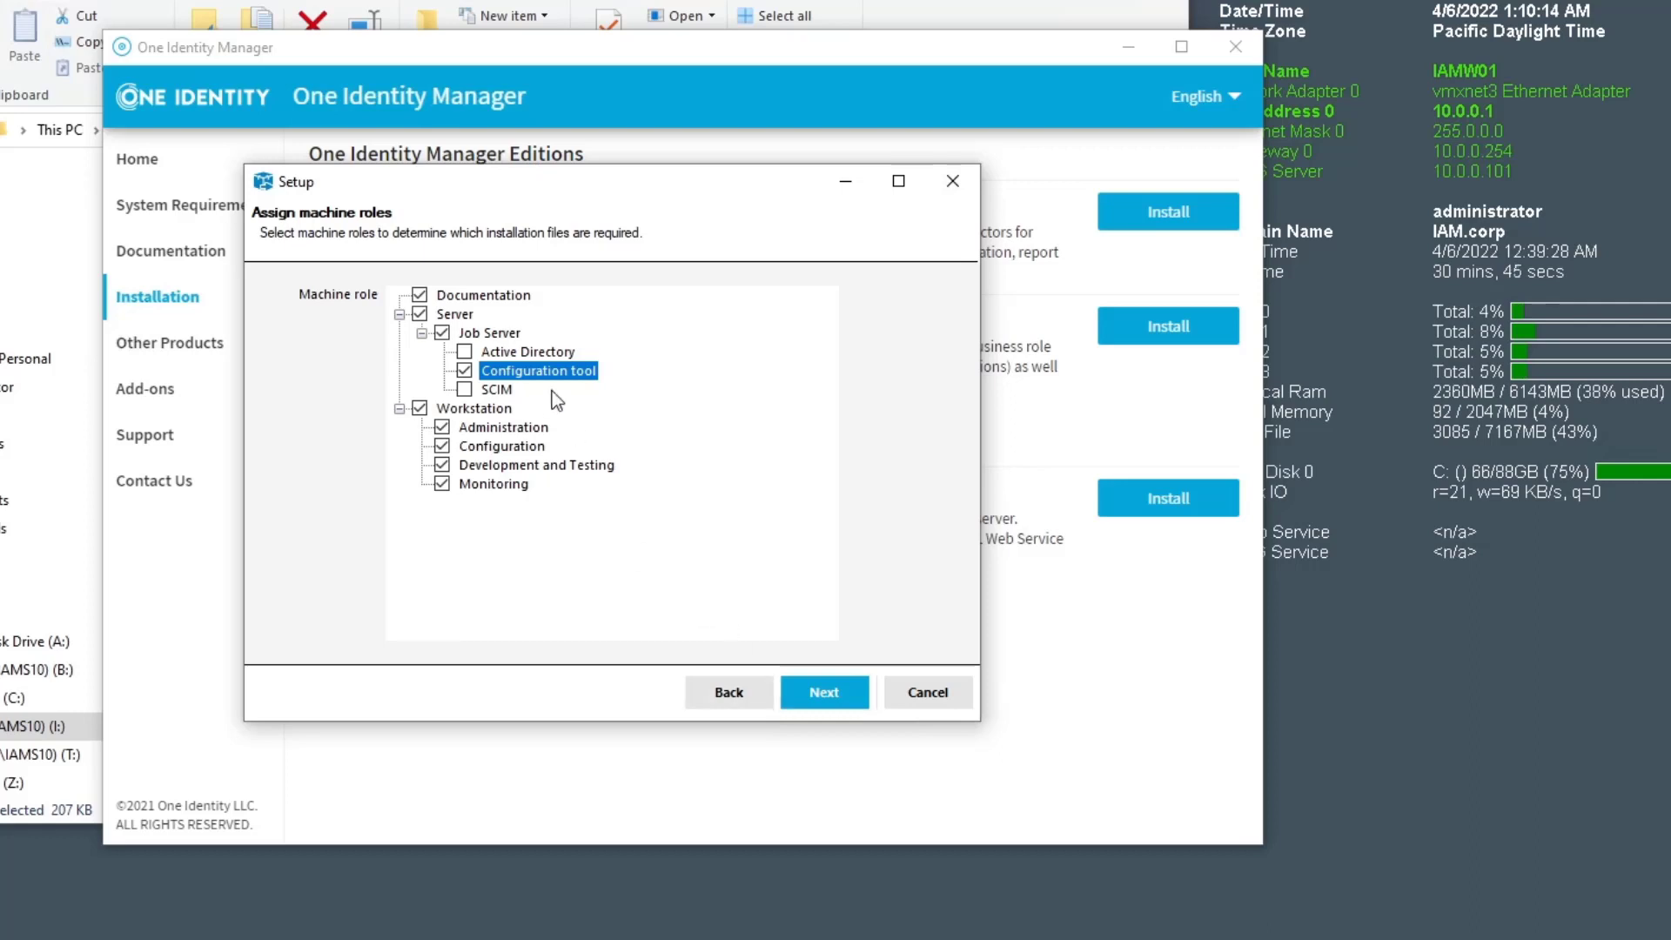
pyautogui.click(828, 693)
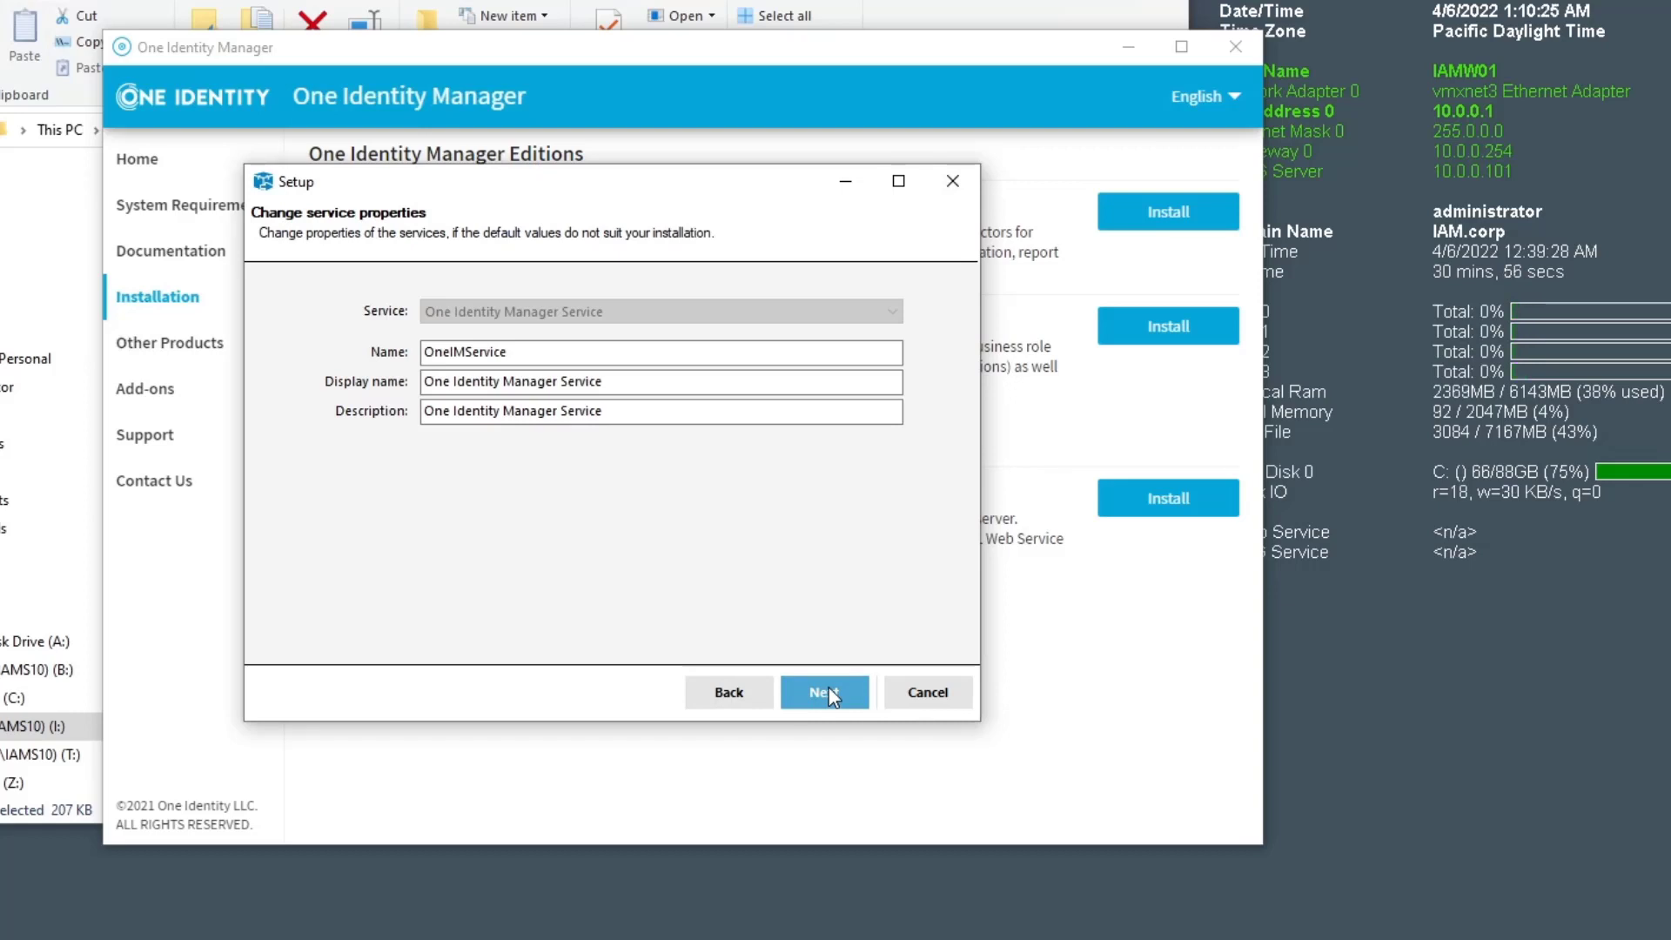
# Keep the default OneIMService service properties and carry the installation through to its completion page
pyautogui.click(828, 688)
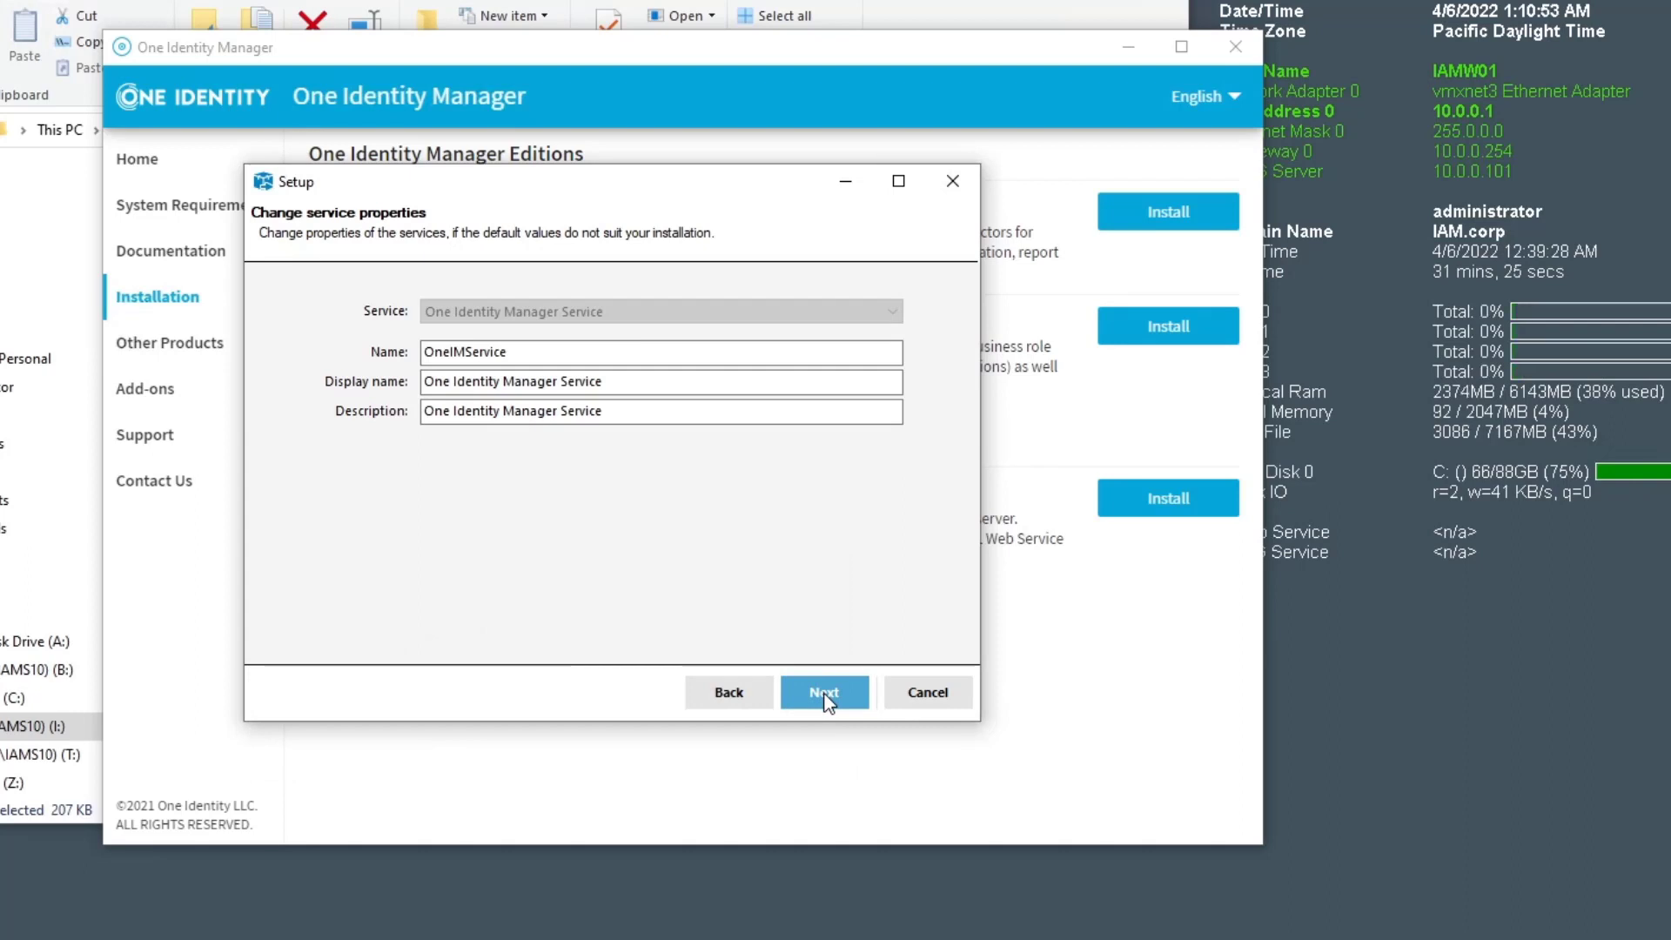
pyautogui.click(824, 693)
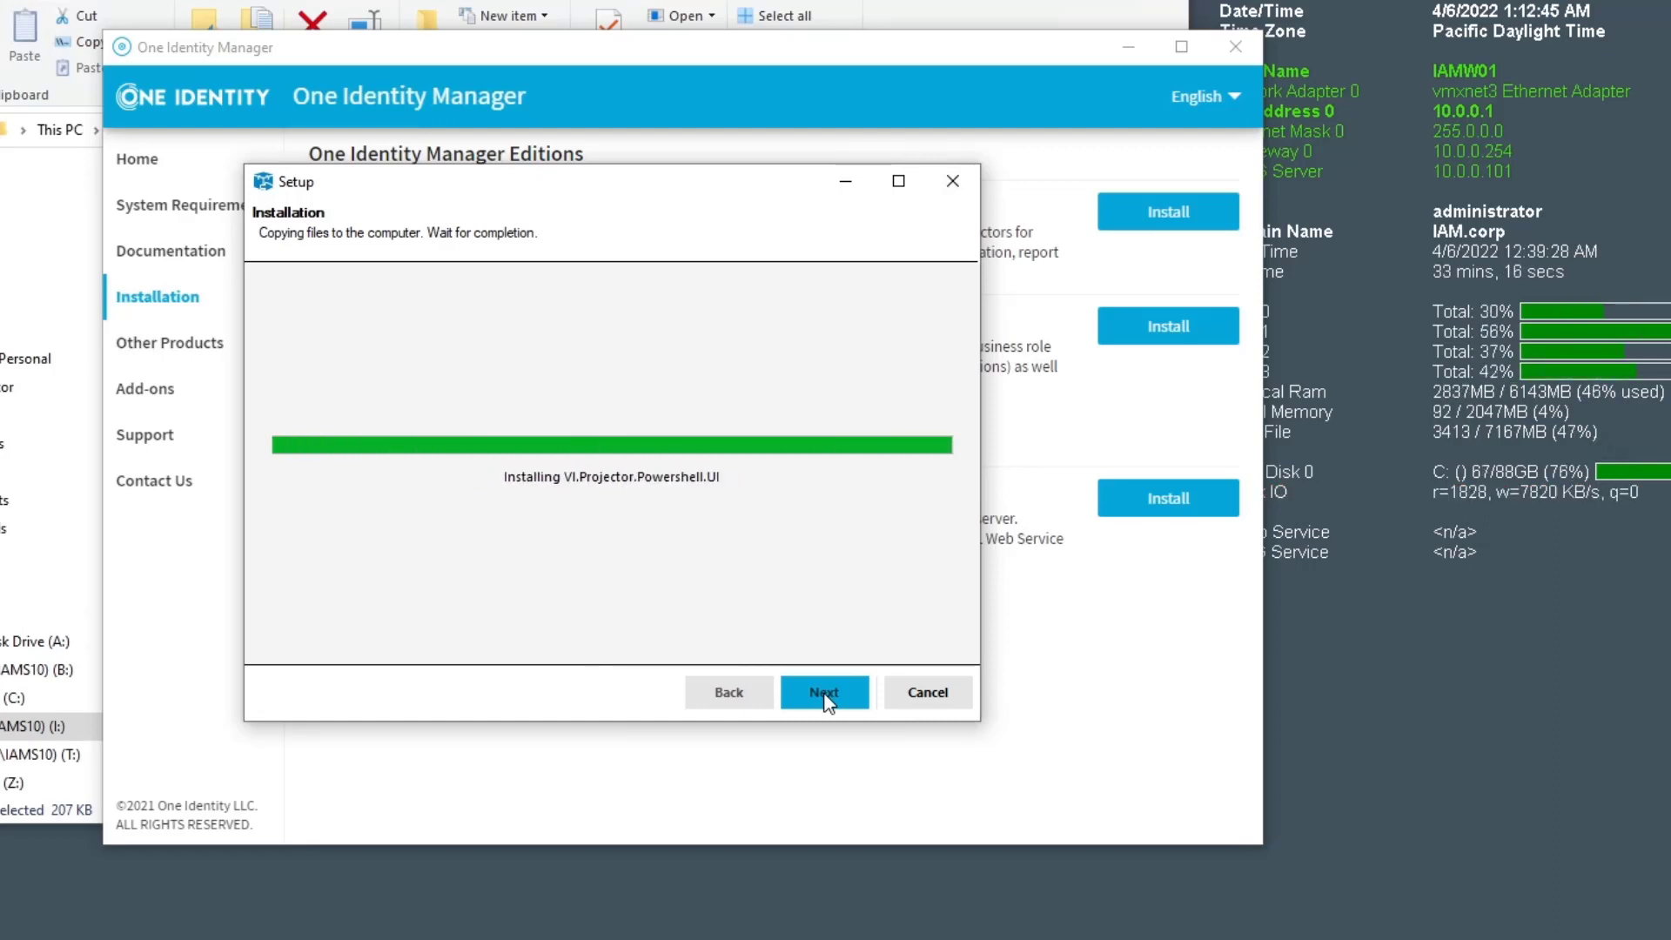
pyautogui.click(837, 694)
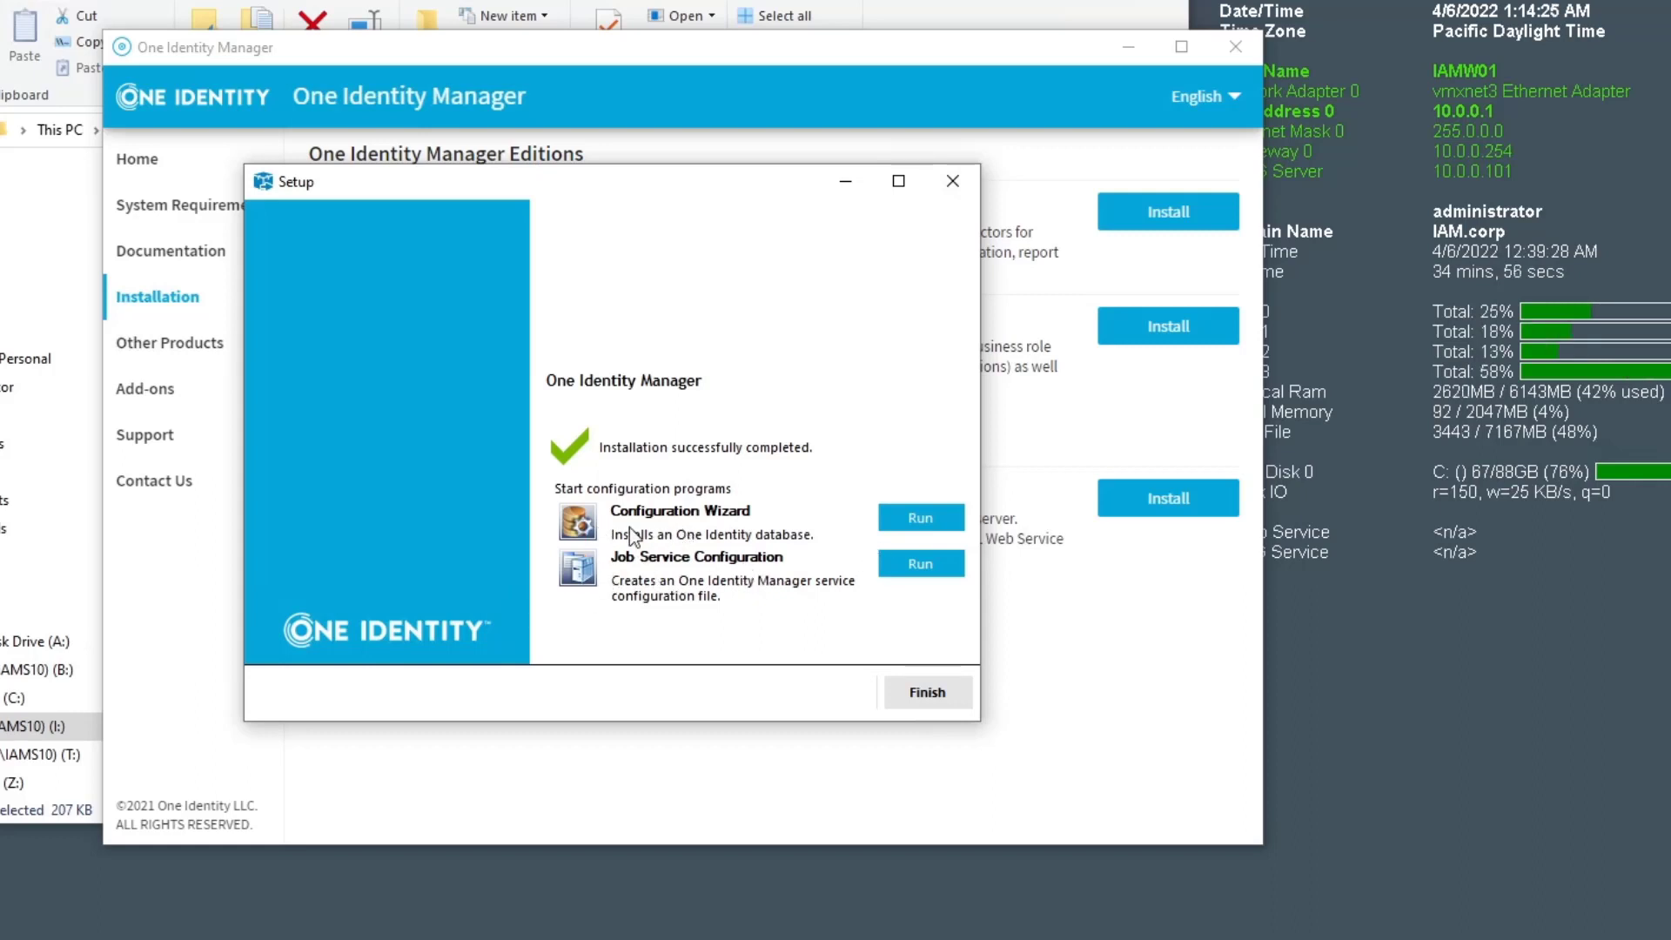
# Run the Configuration Wizard and choose to create and install a database
pyautogui.click(927, 519)
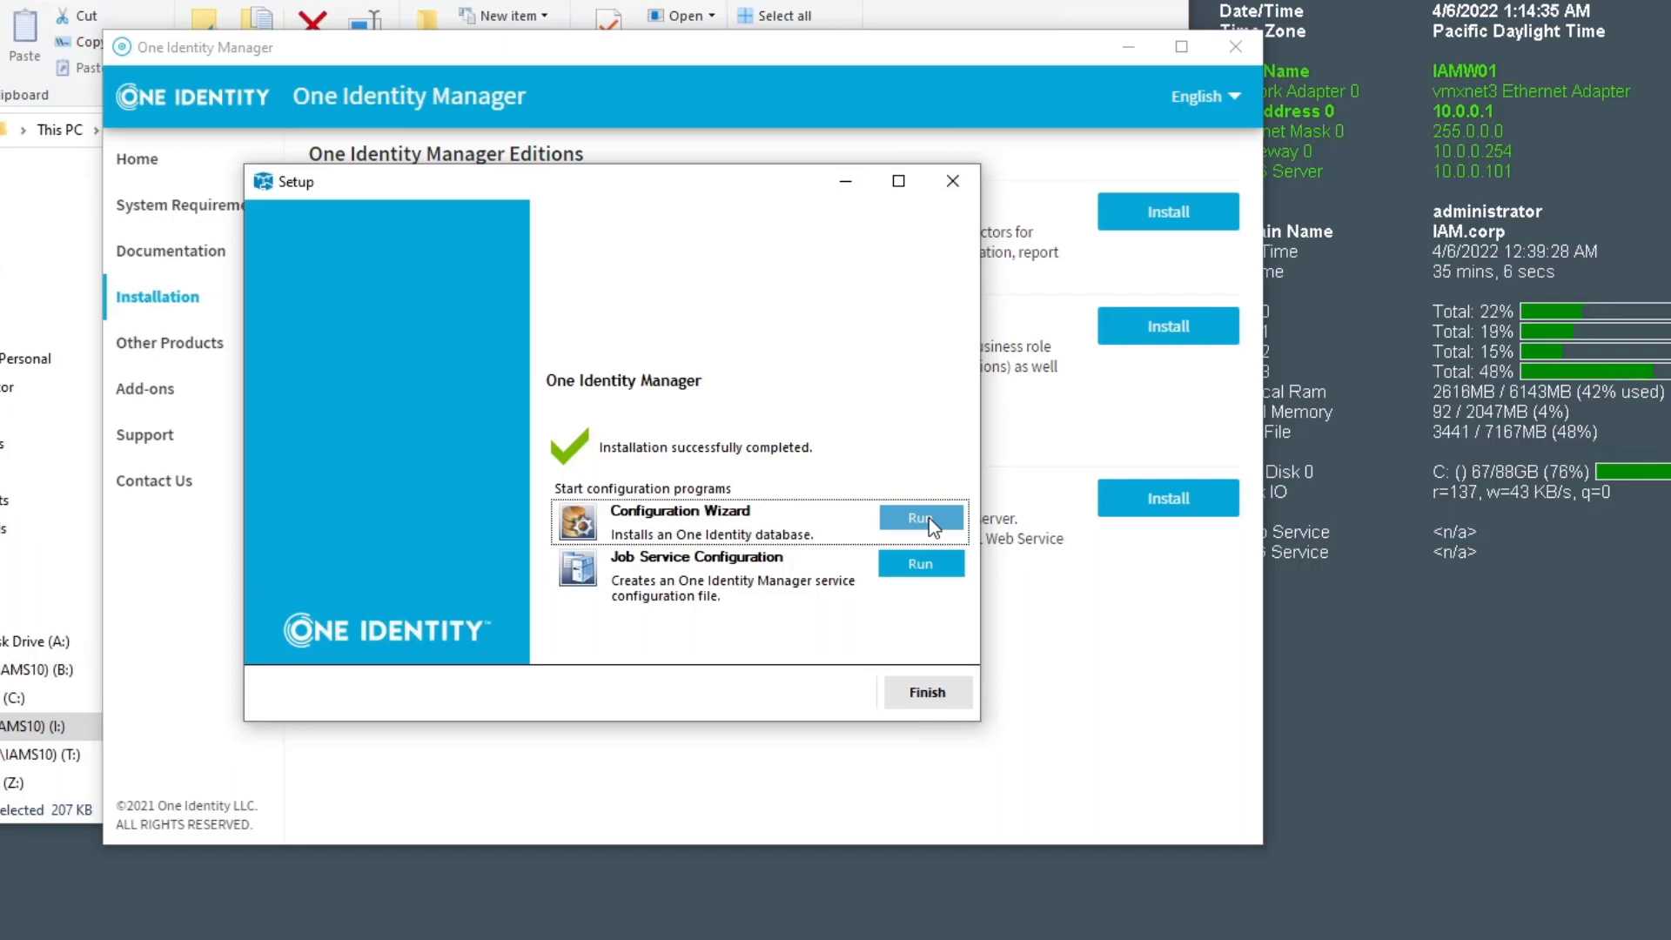
pyautogui.click(927, 517)
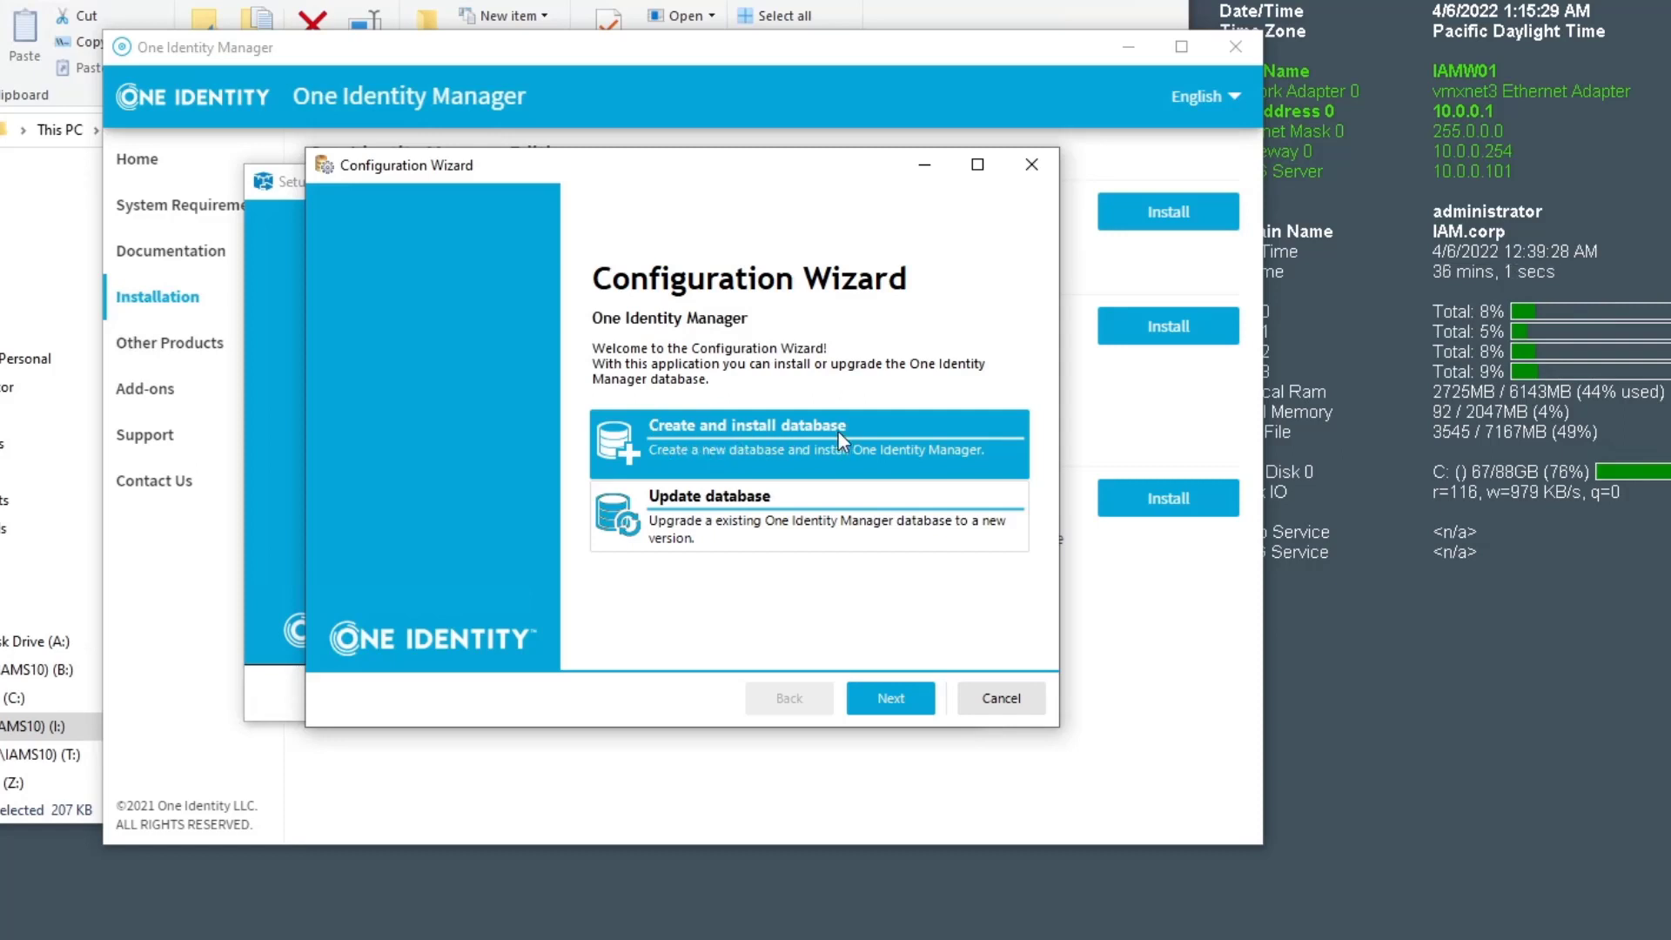
pyautogui.click(874, 696)
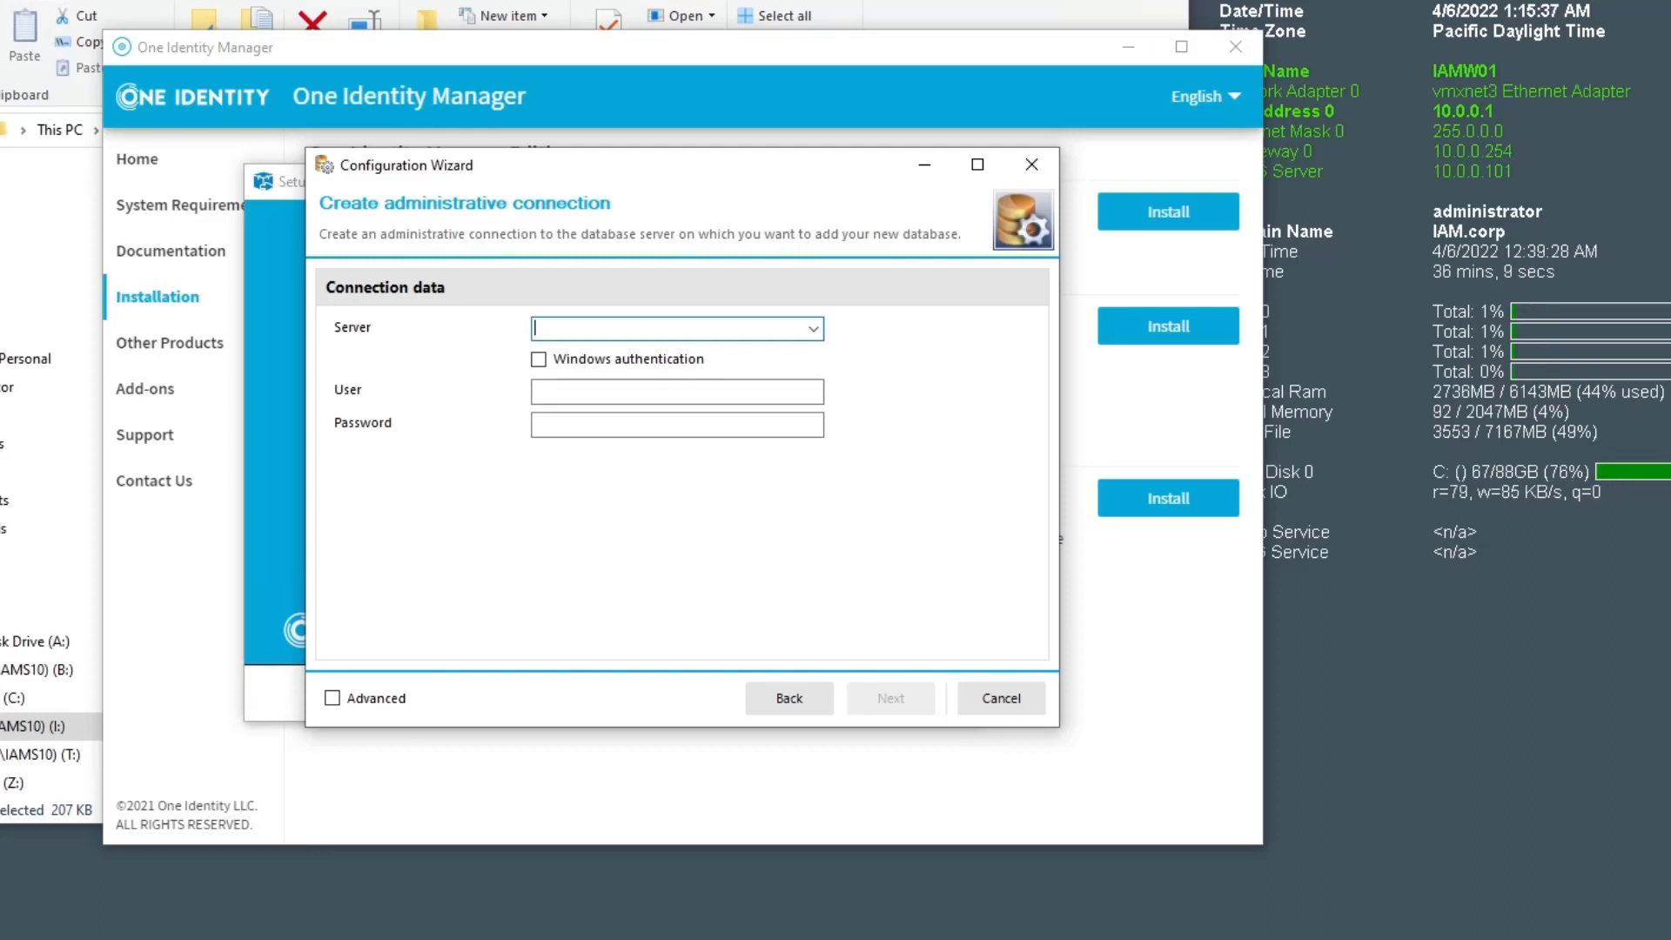
# Set up the administrative connection to server iams02 with user svc_1im_sql and the account password, without Windows authentication
pyautogui.write('iams02')
pyautogui.click(570, 388)
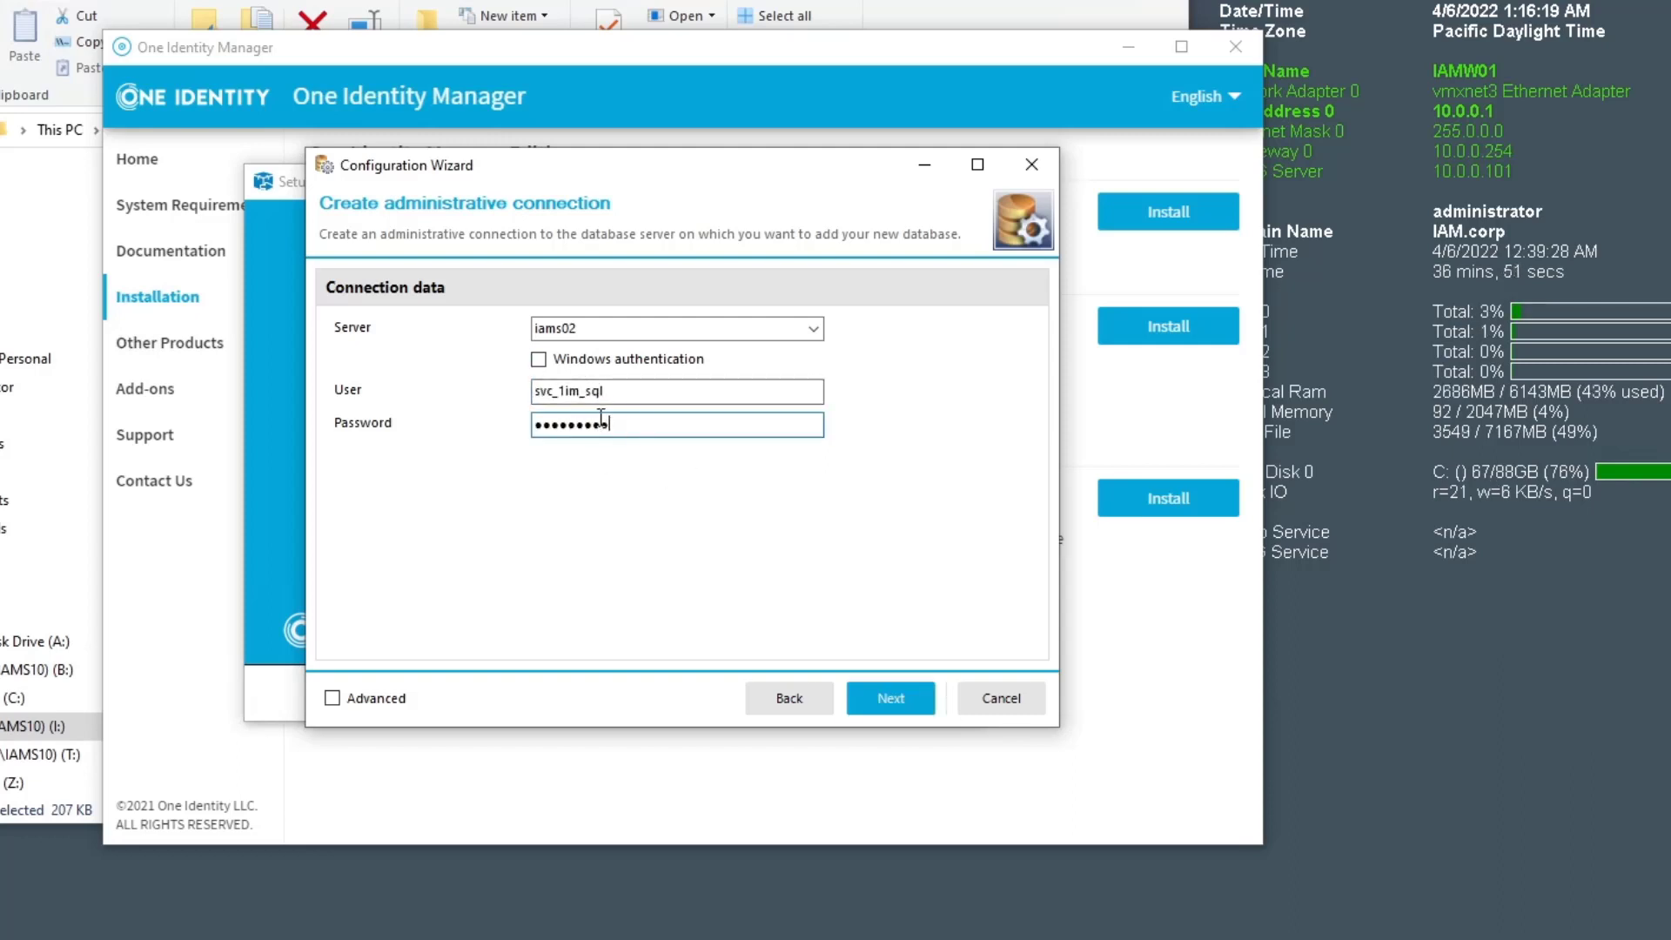
pyautogui.click(891, 701)
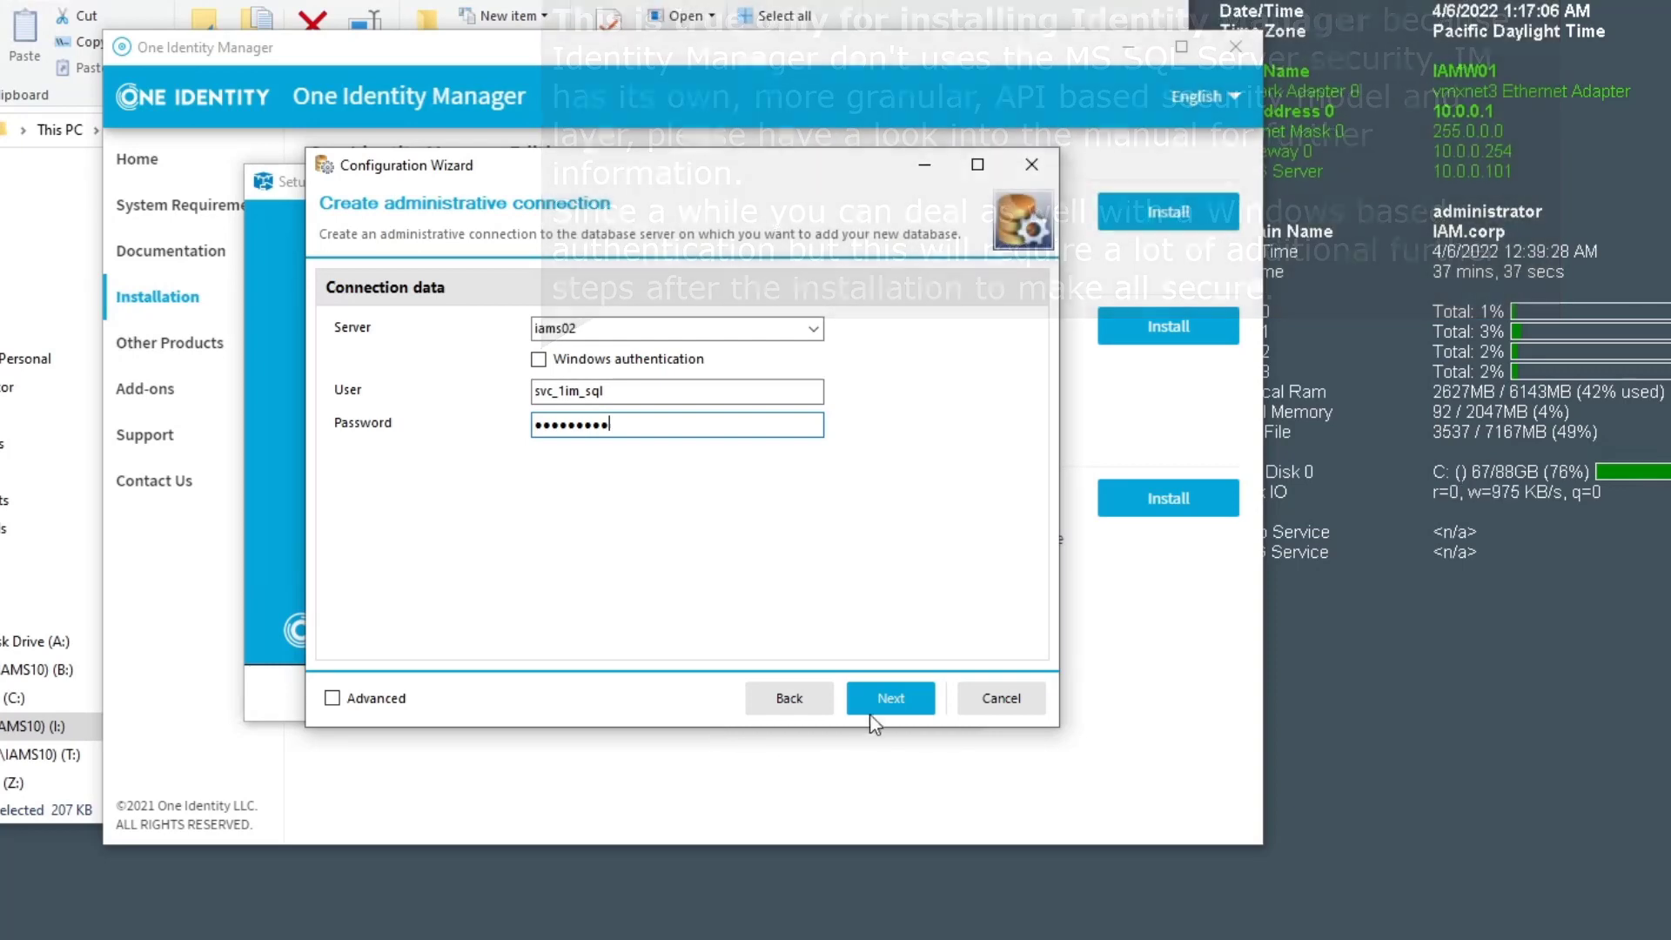
pyautogui.click(891, 698)
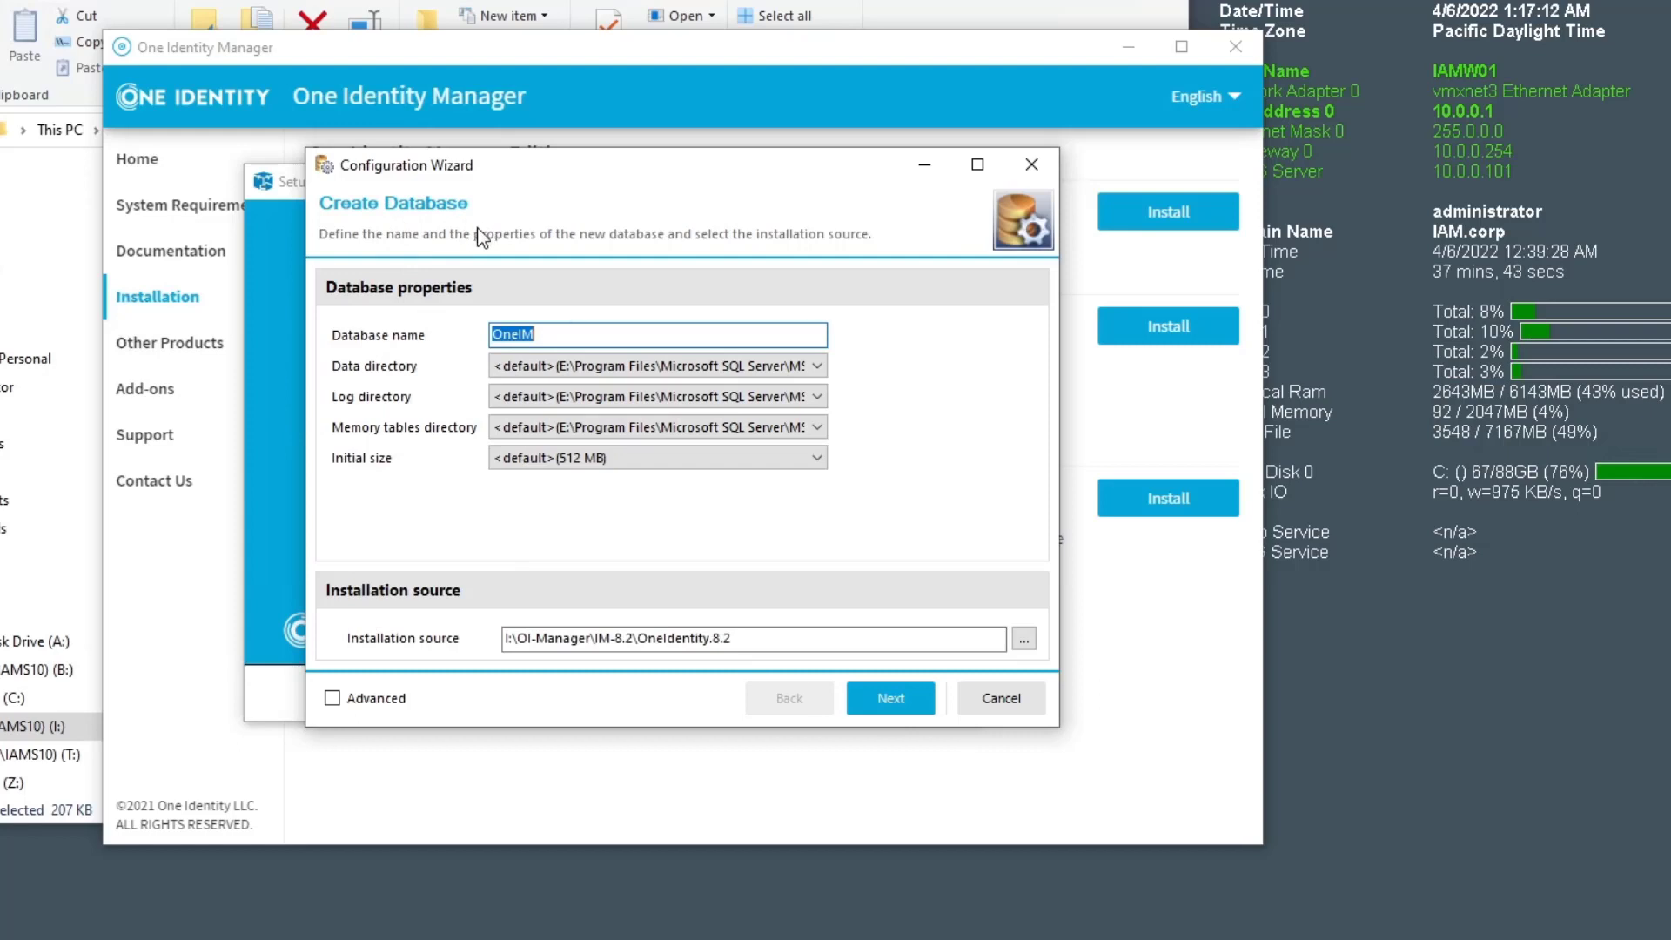
# Keep the database name OneIM and the default 512 MB initial size, enable the advanced options and proceed to module selection
pyautogui.click(593, 335)
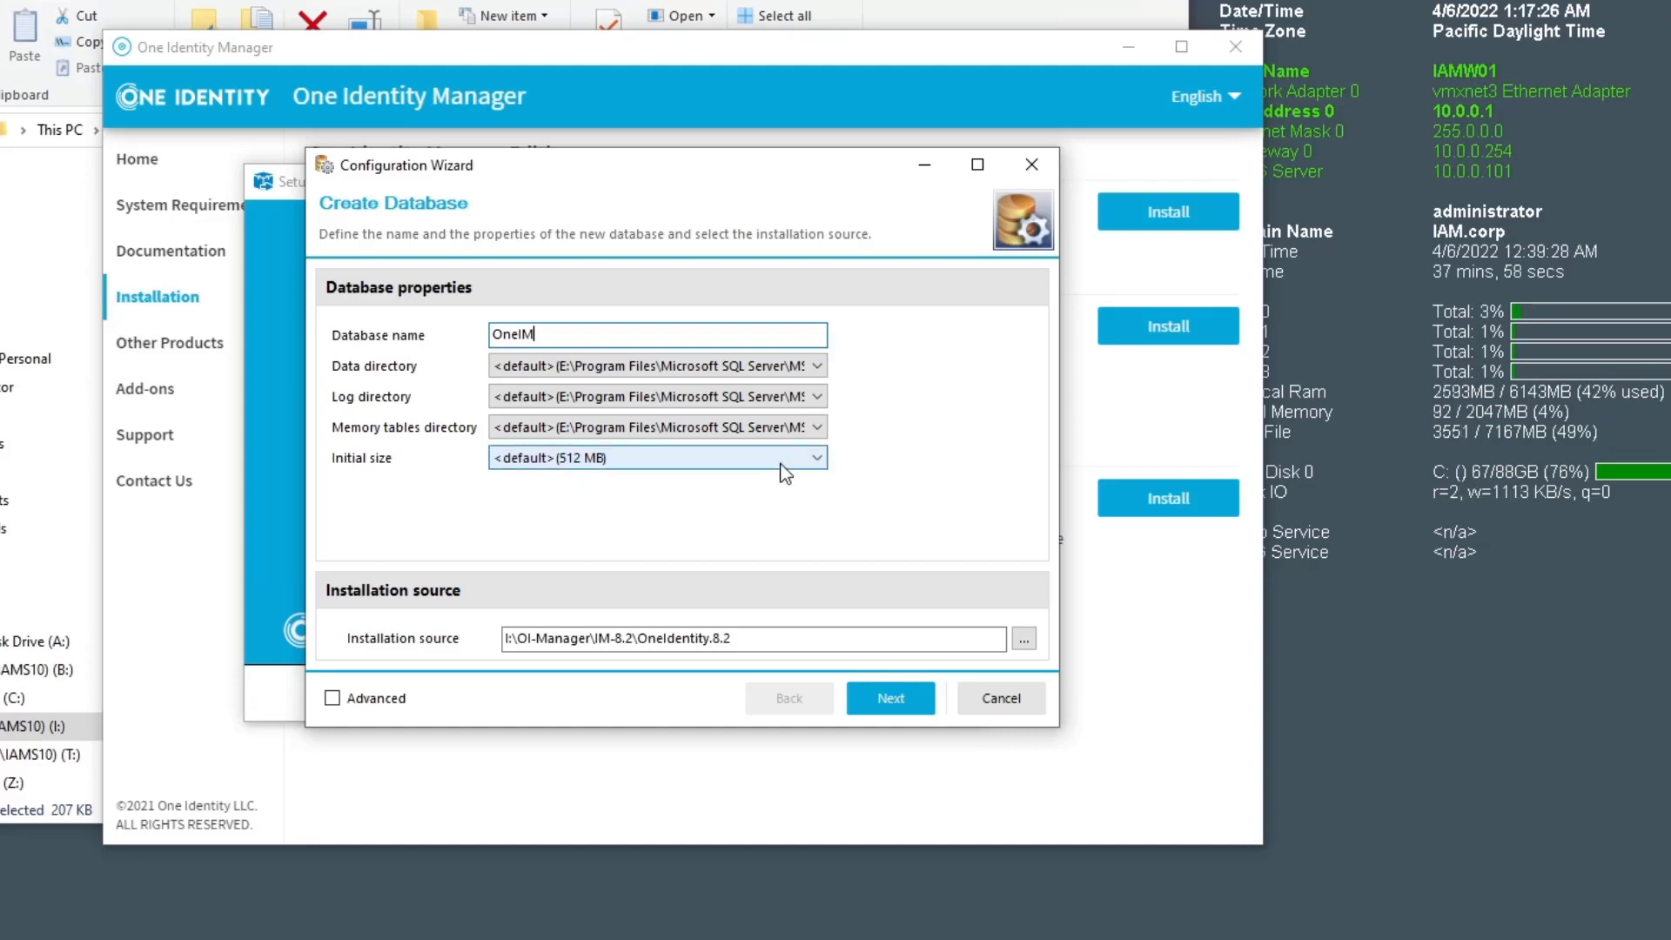
pyautogui.click(812, 458)
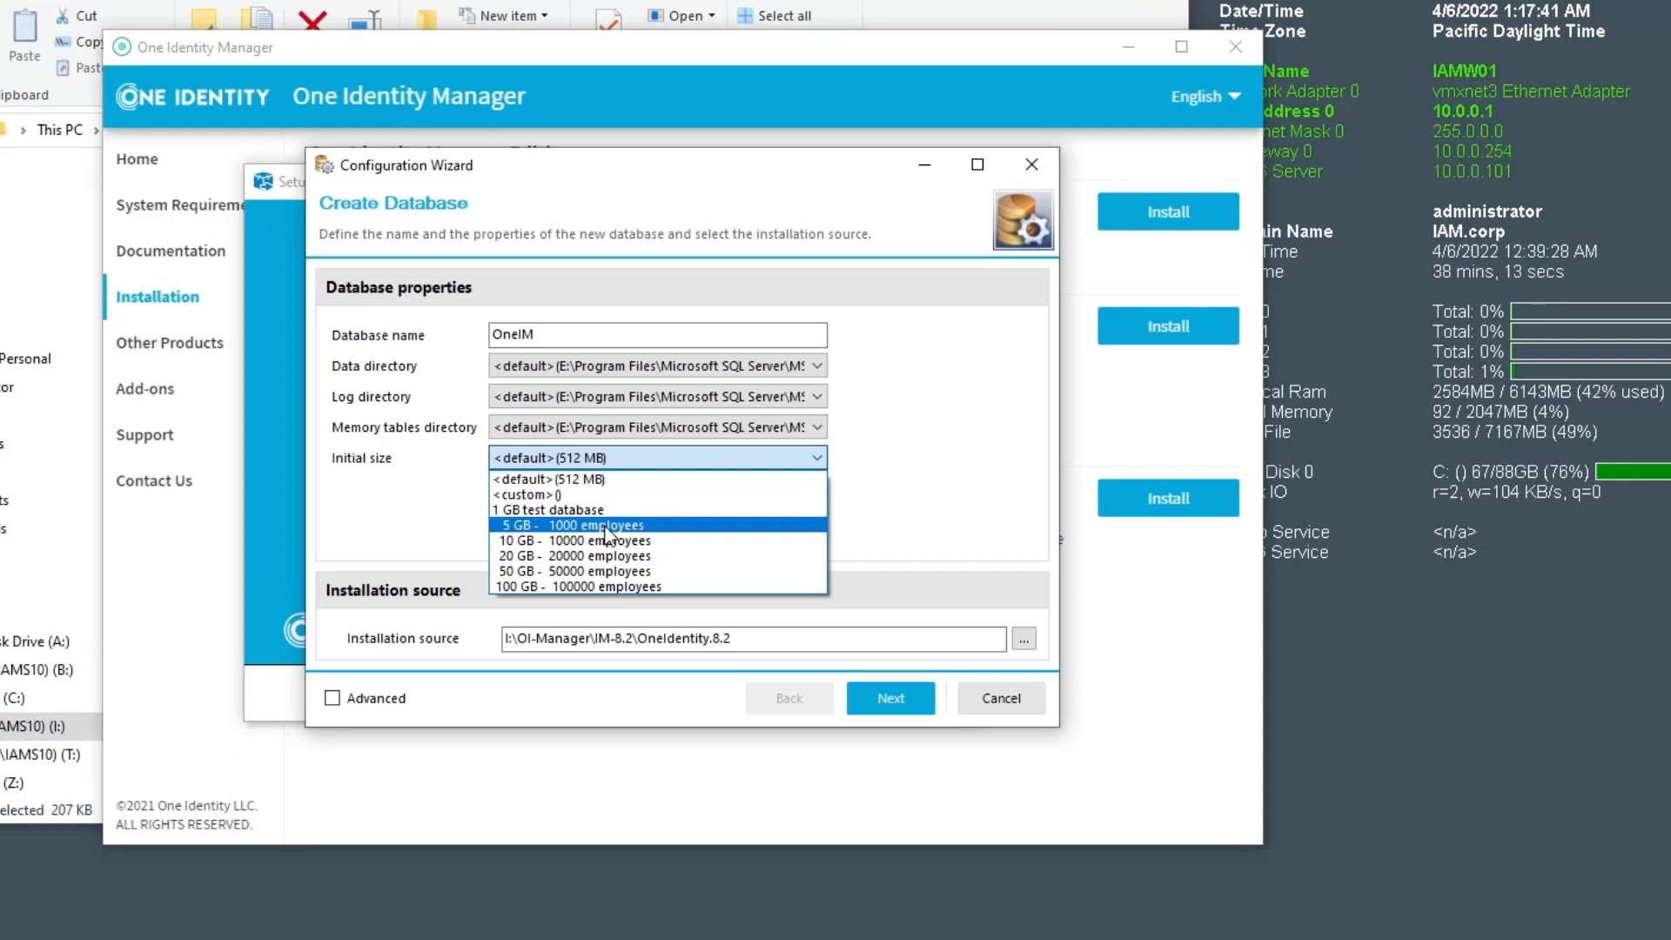
pyautogui.click(794, 479)
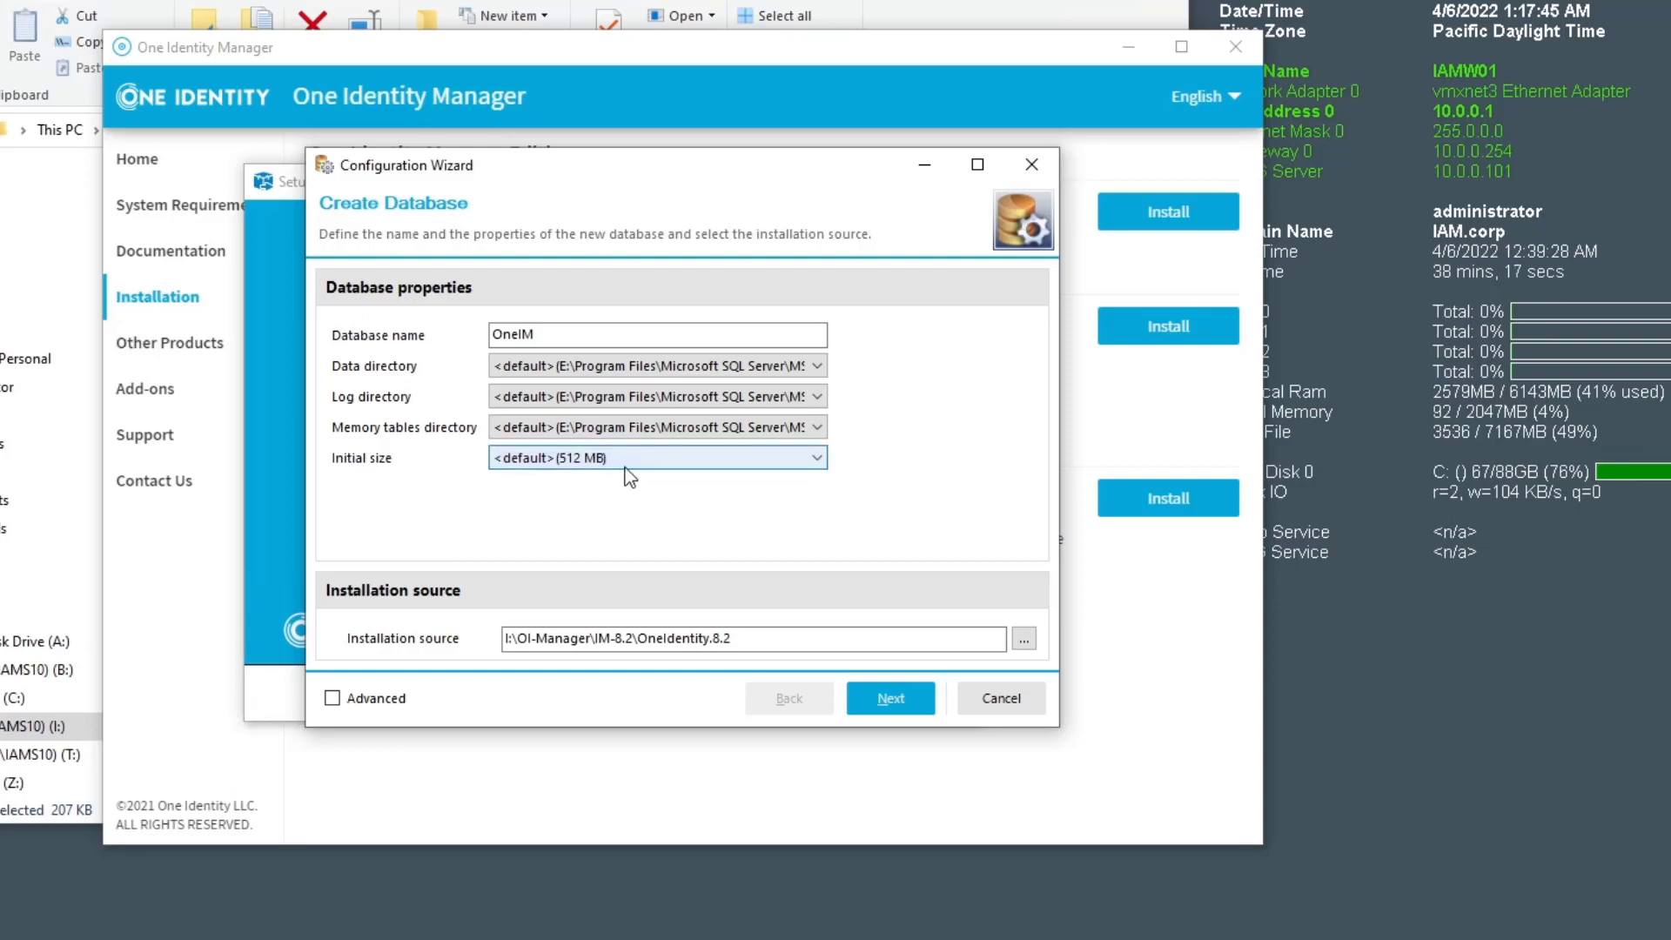
pyautogui.press('alt')
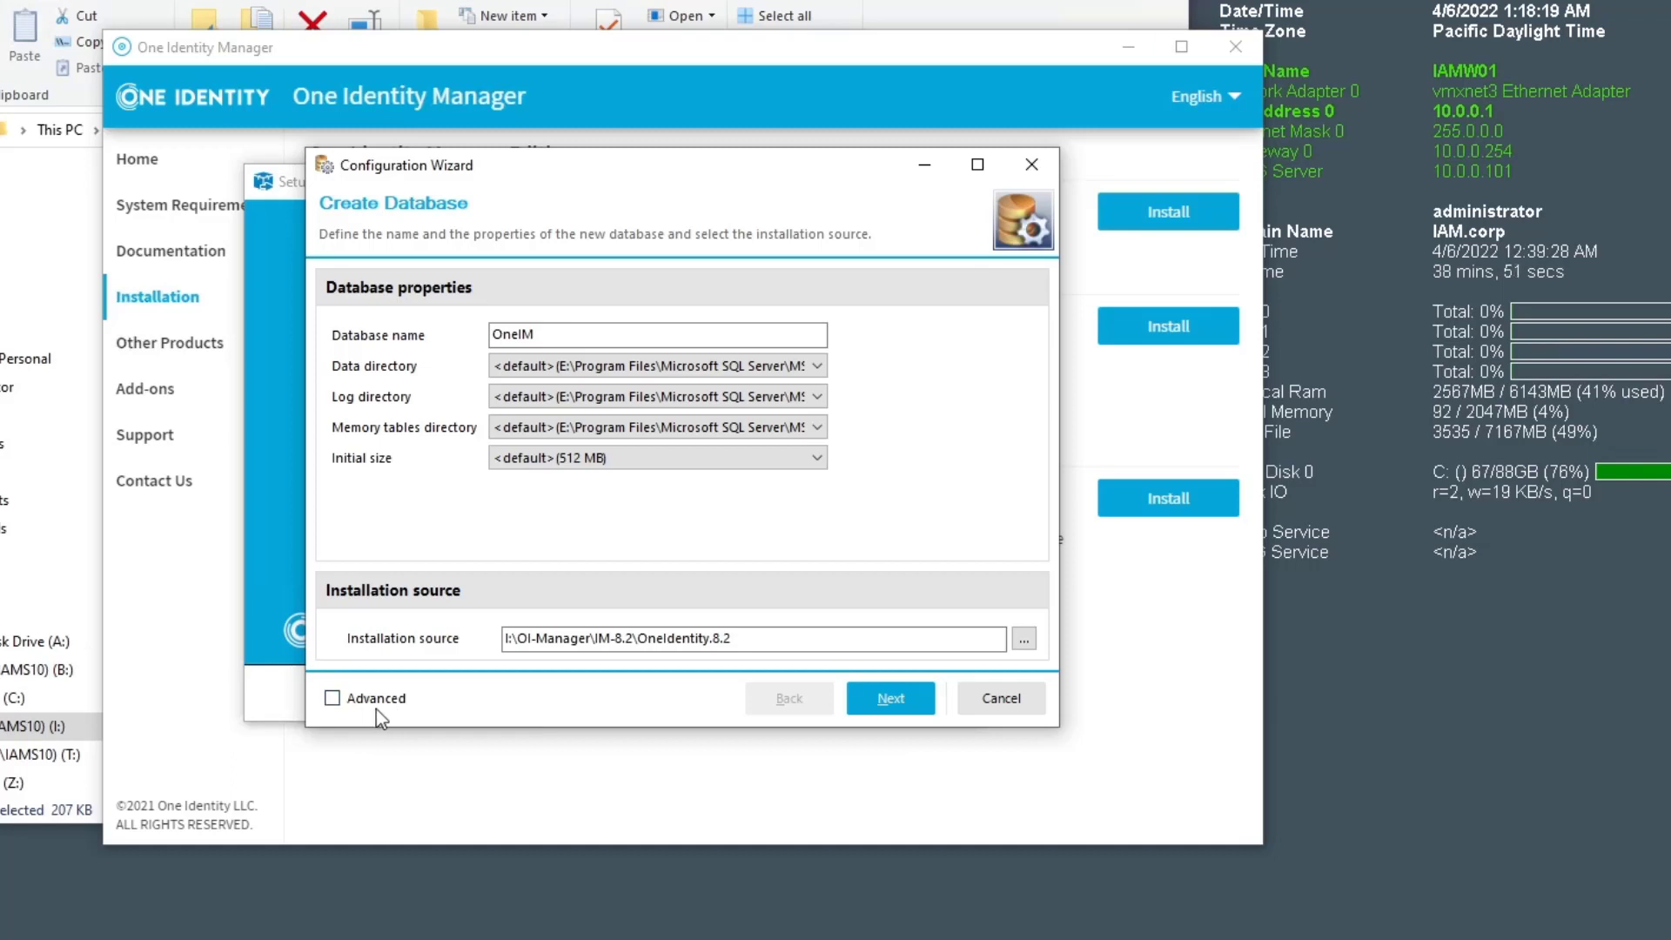
pyautogui.click(332, 698)
pyautogui.click(895, 706)
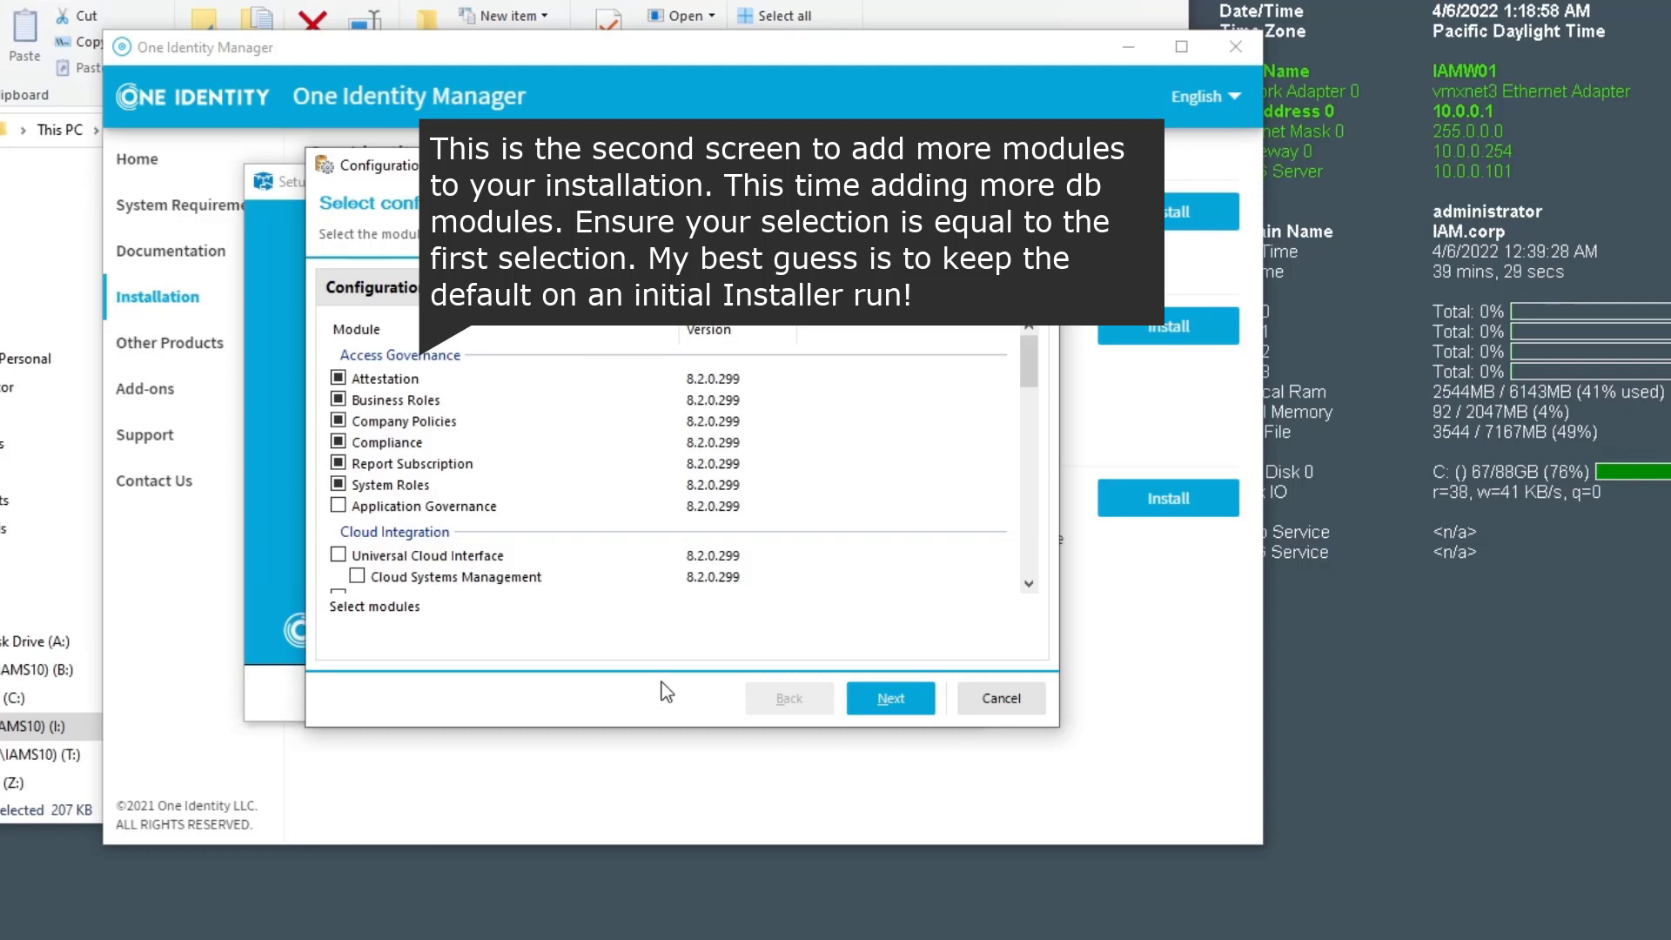
# Keep the default configuration modules and install the database using the current SQL Server login
pyautogui.click(882, 714)
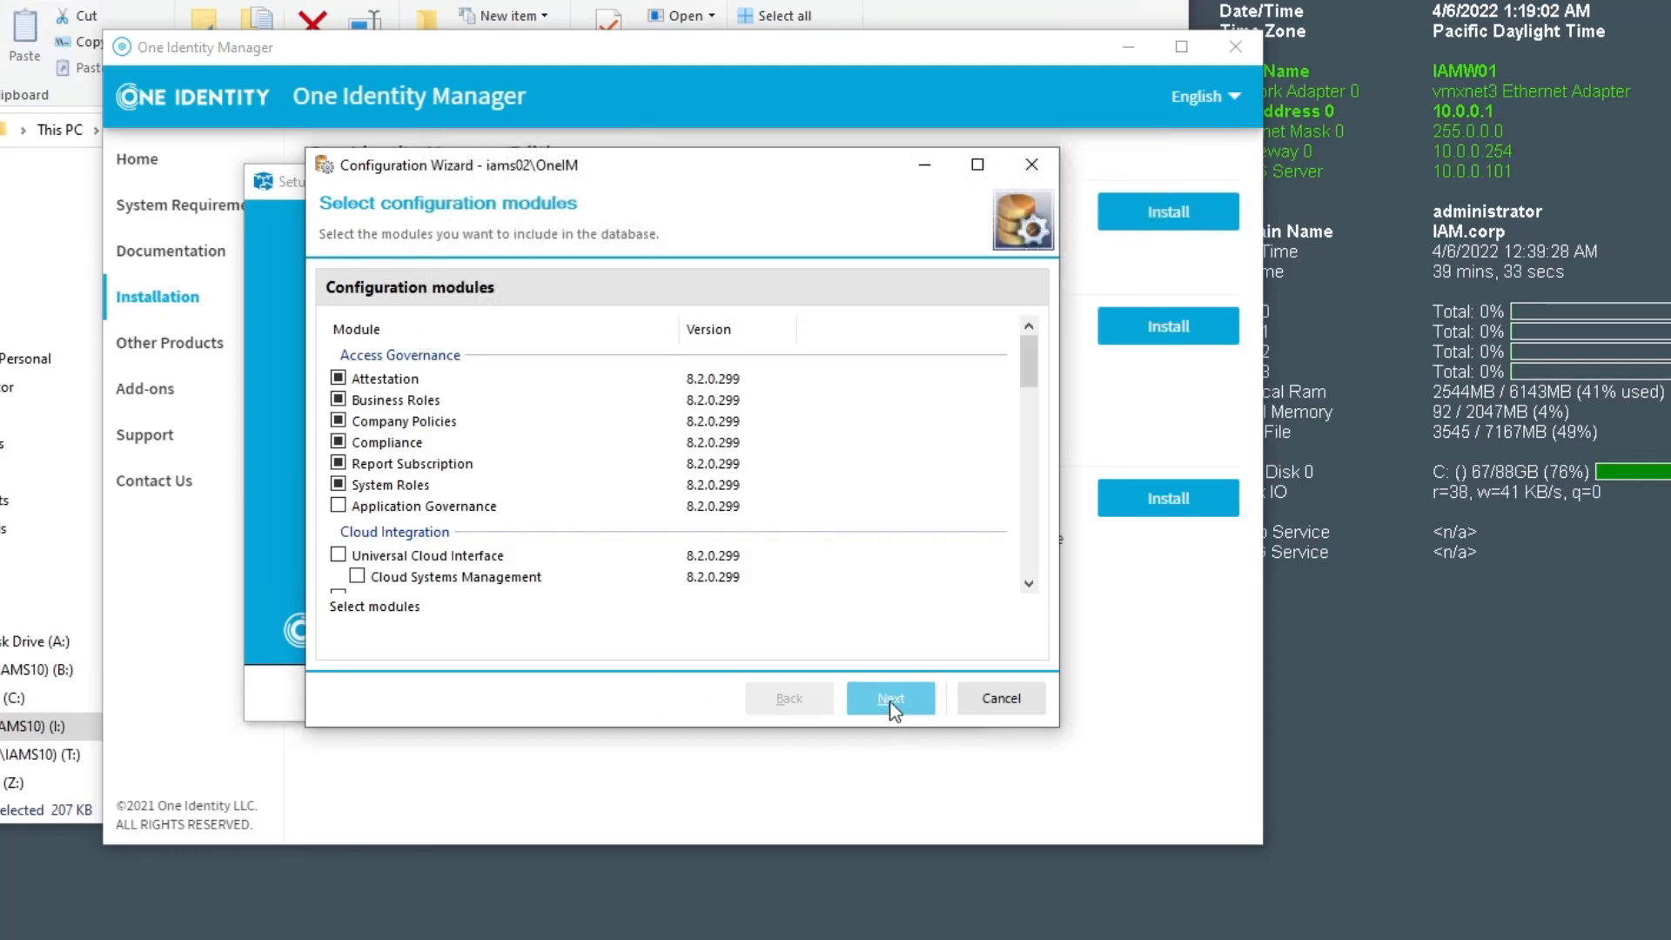
pyautogui.click(891, 699)
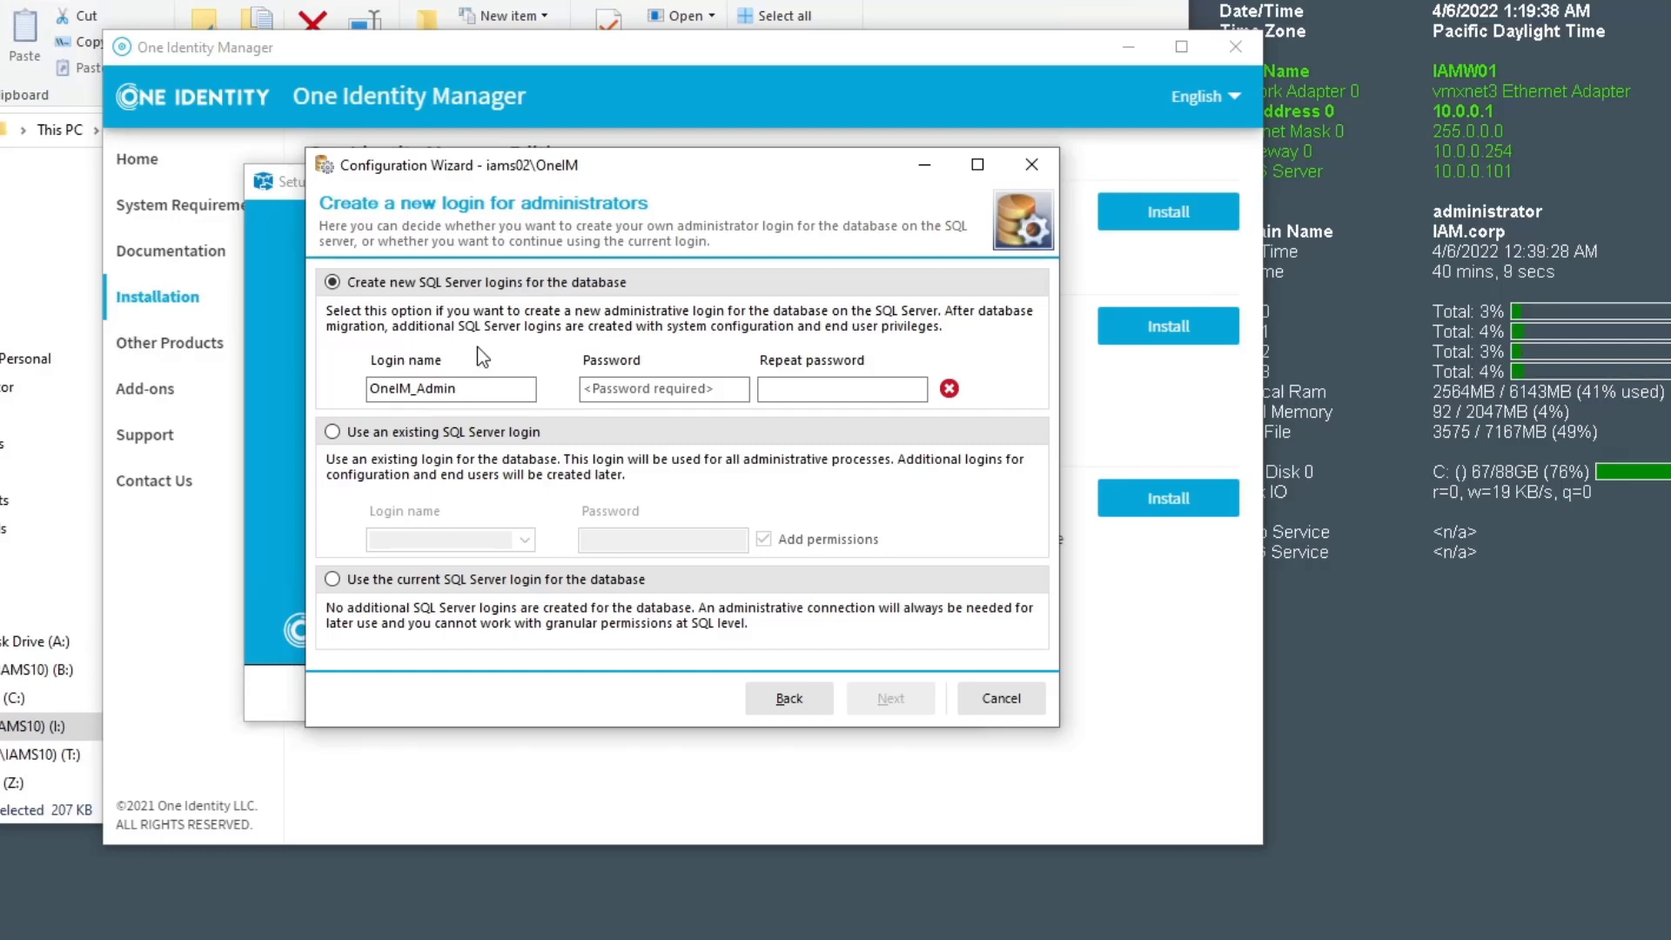
pyautogui.click(331, 587)
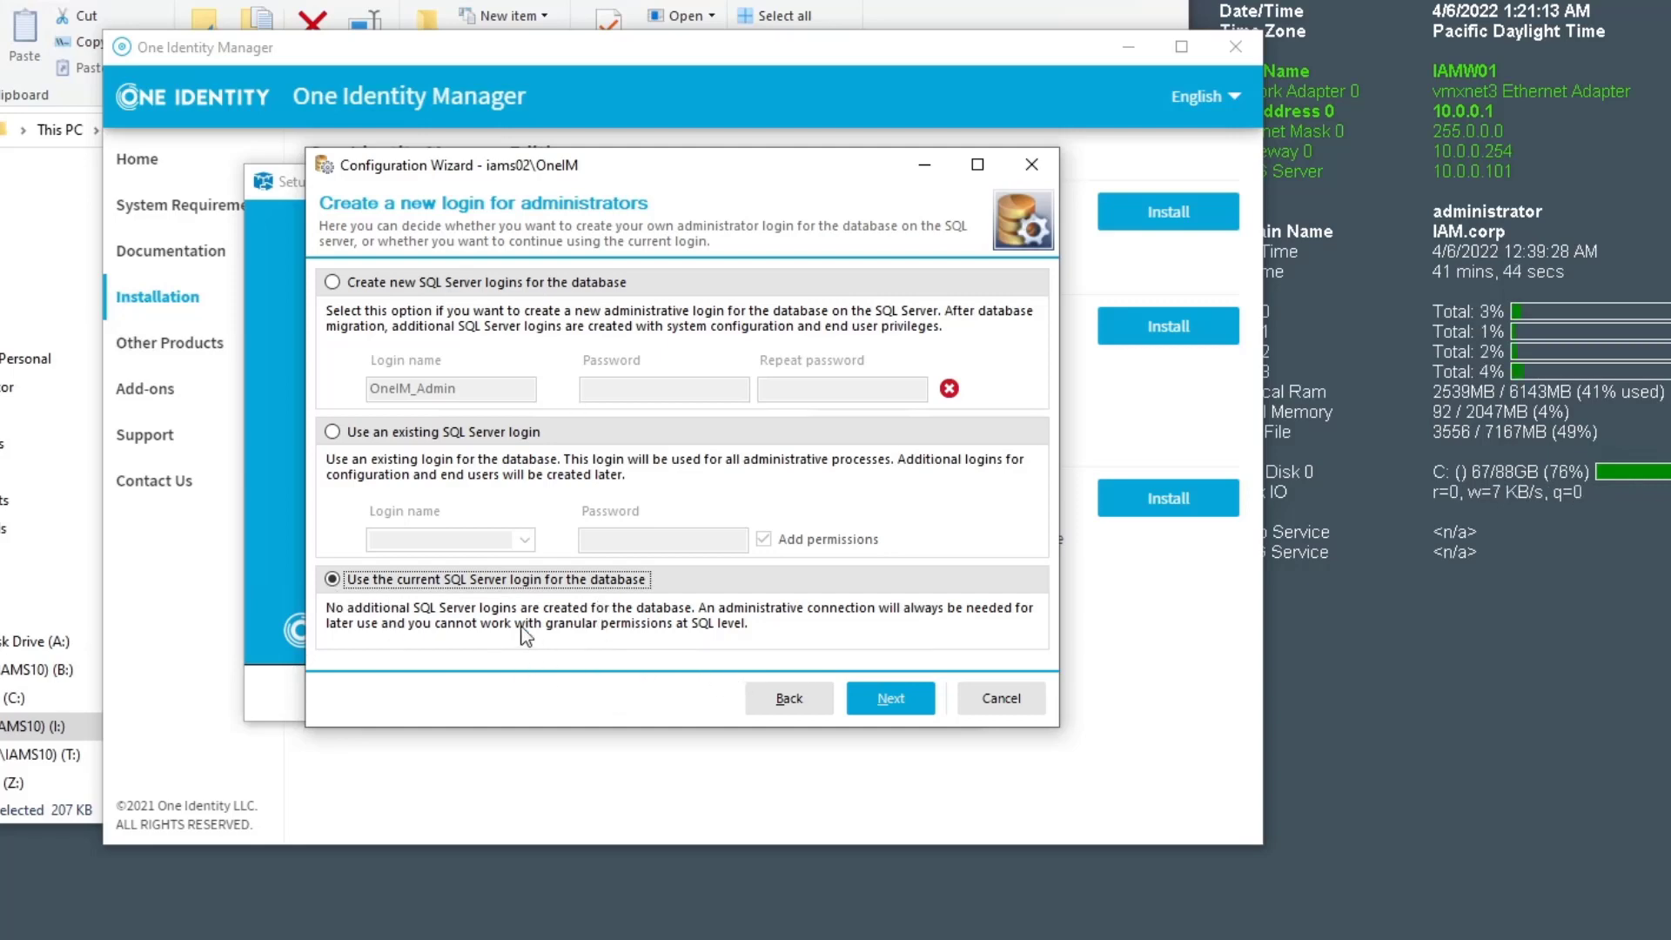
pyautogui.click(907, 698)
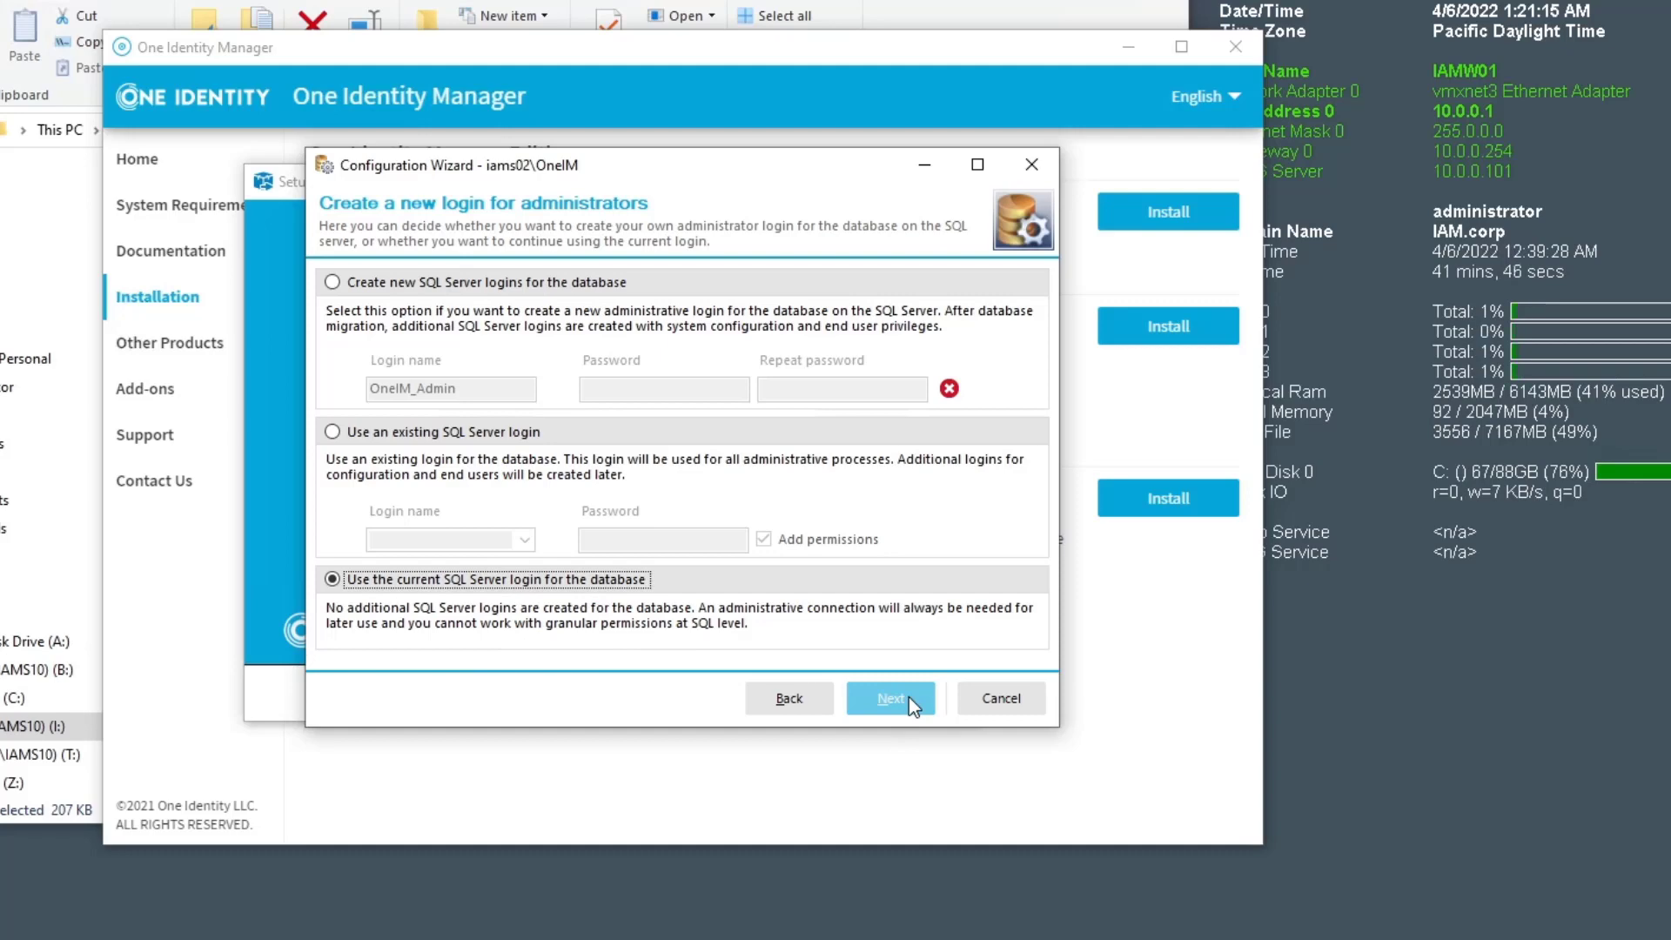
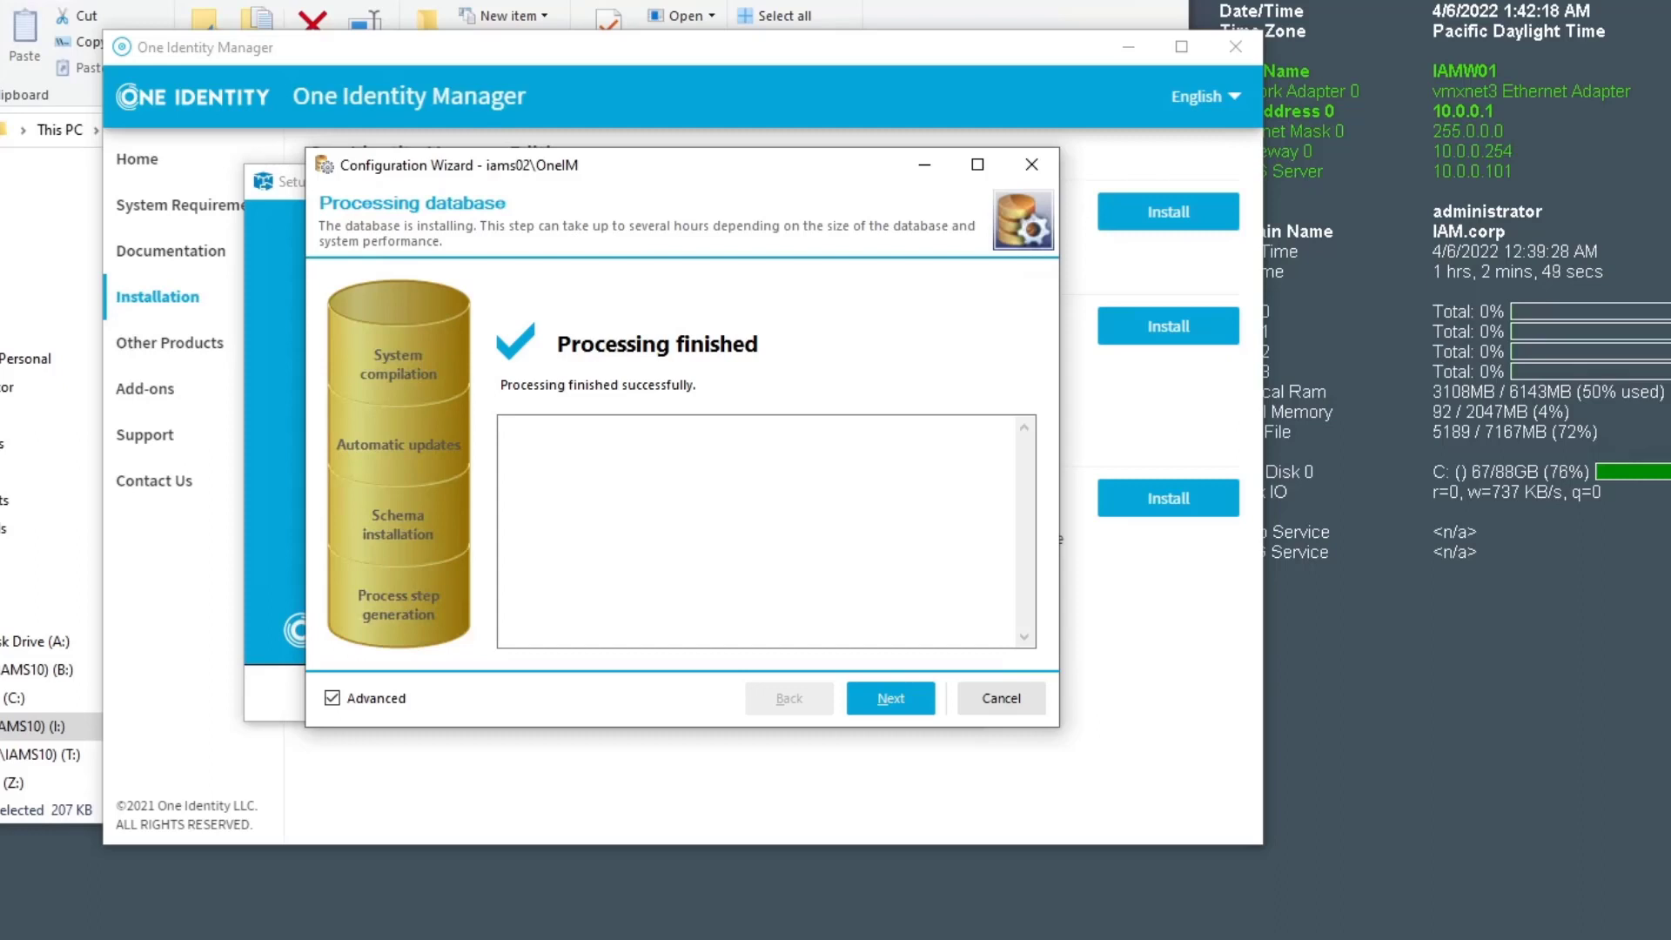
# Continue to the system information page and enter IAM Corp. as the customer full name
pyautogui.click(890, 698)
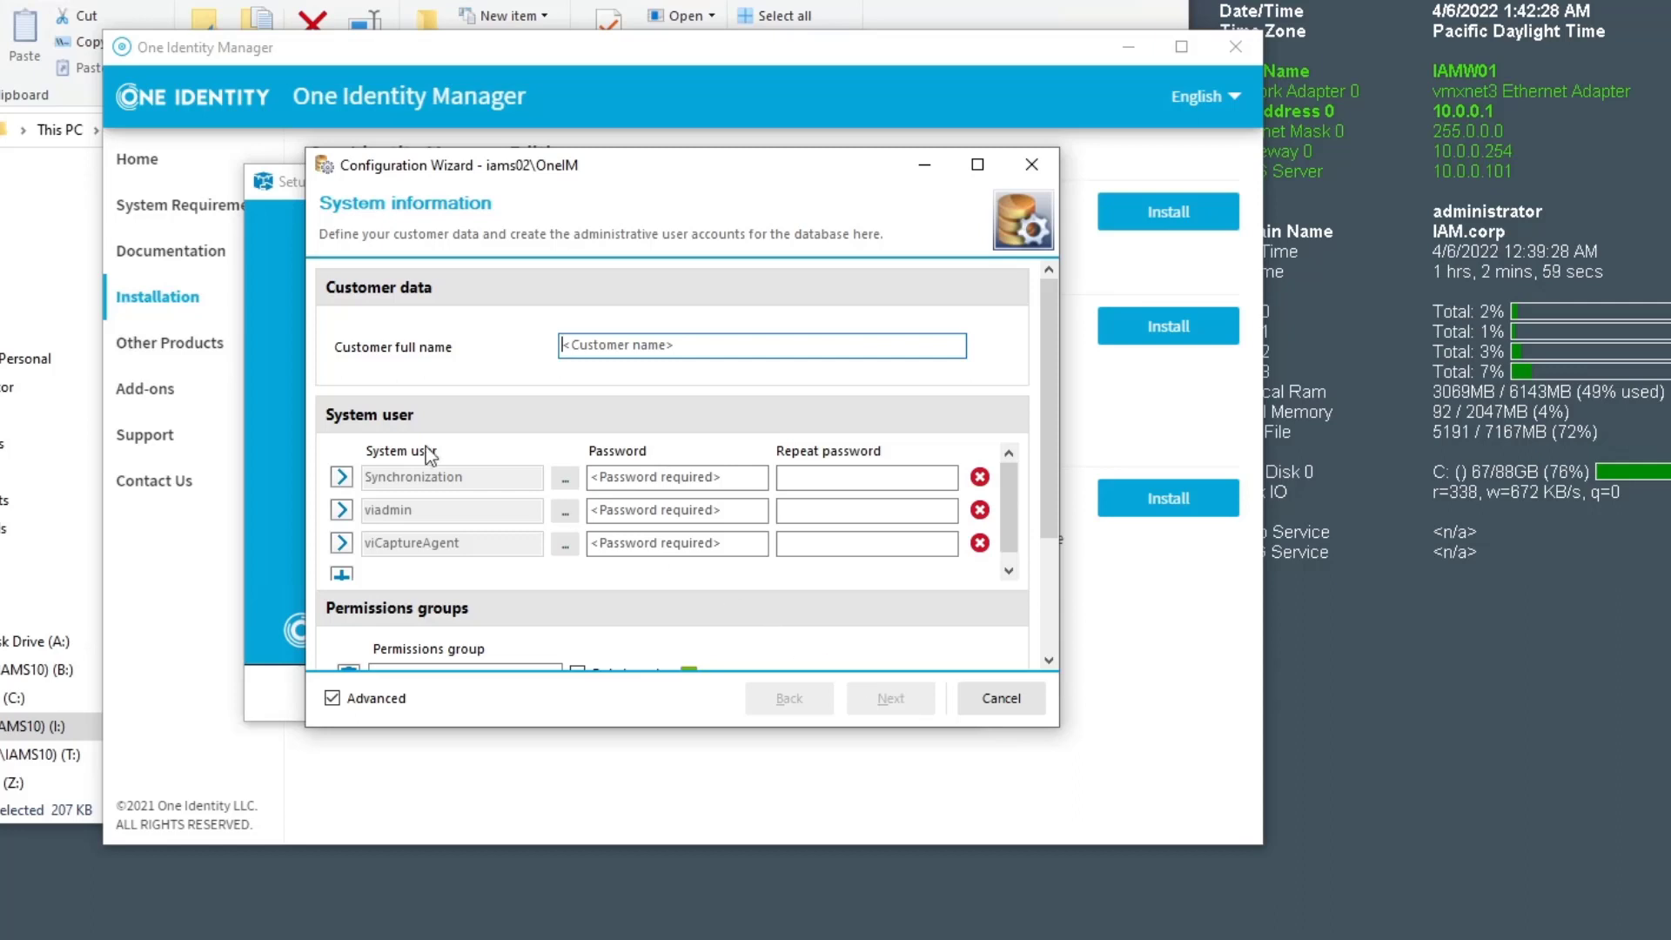
pyautogui.click(622, 347)
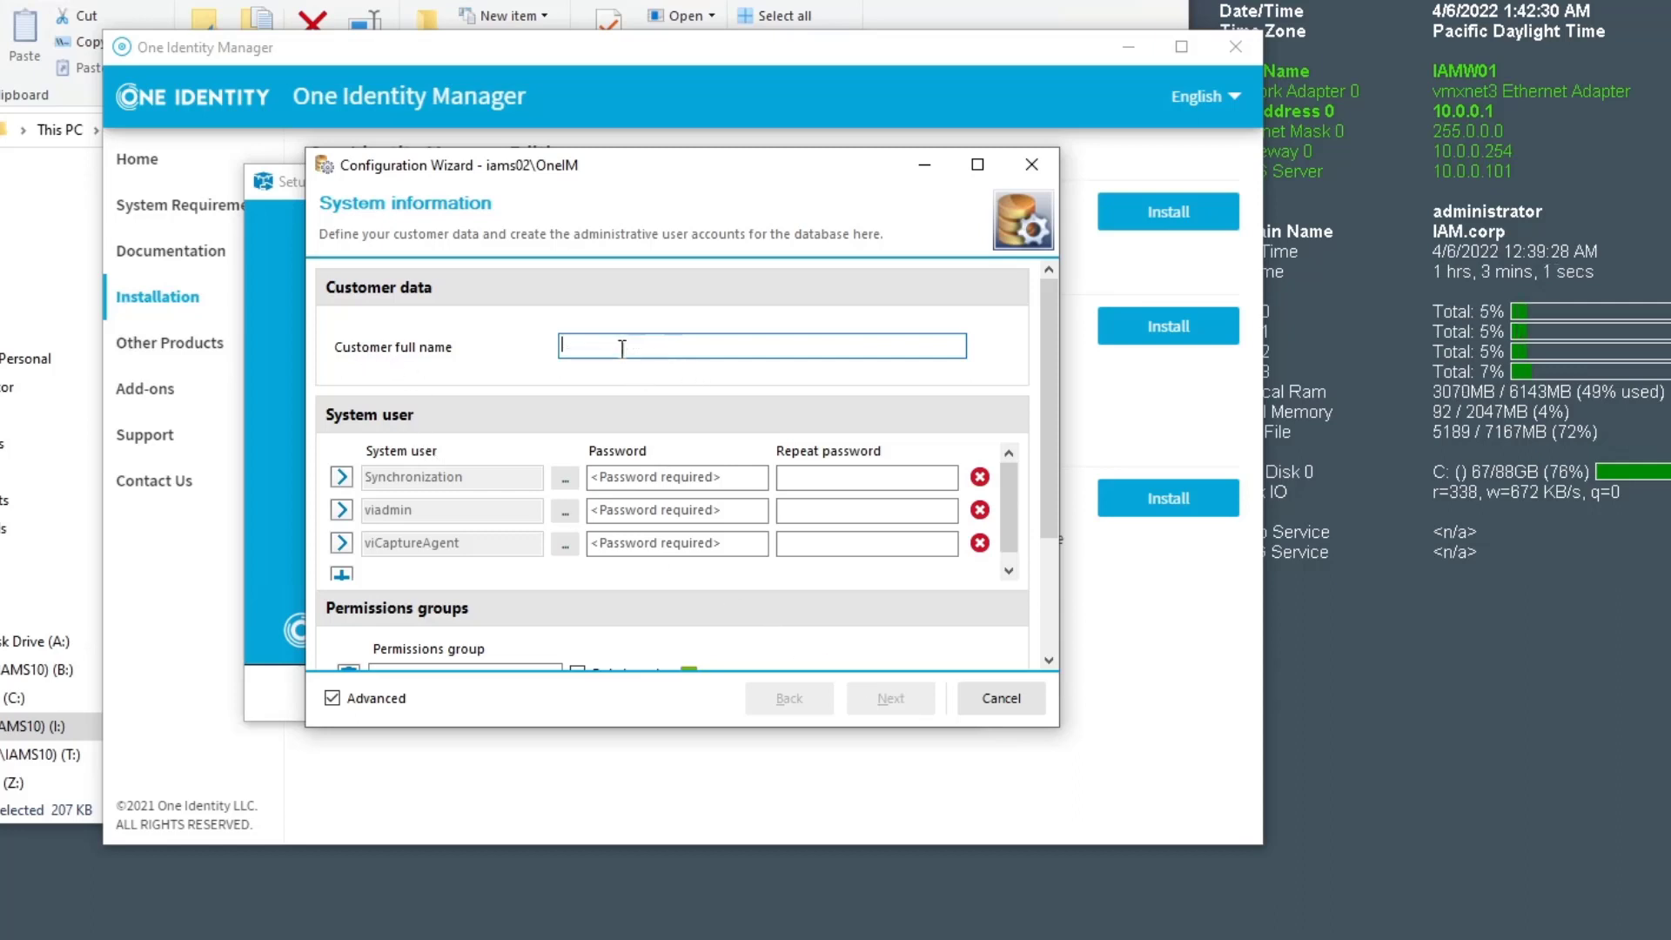
pyautogui.write('IAM Corp.')
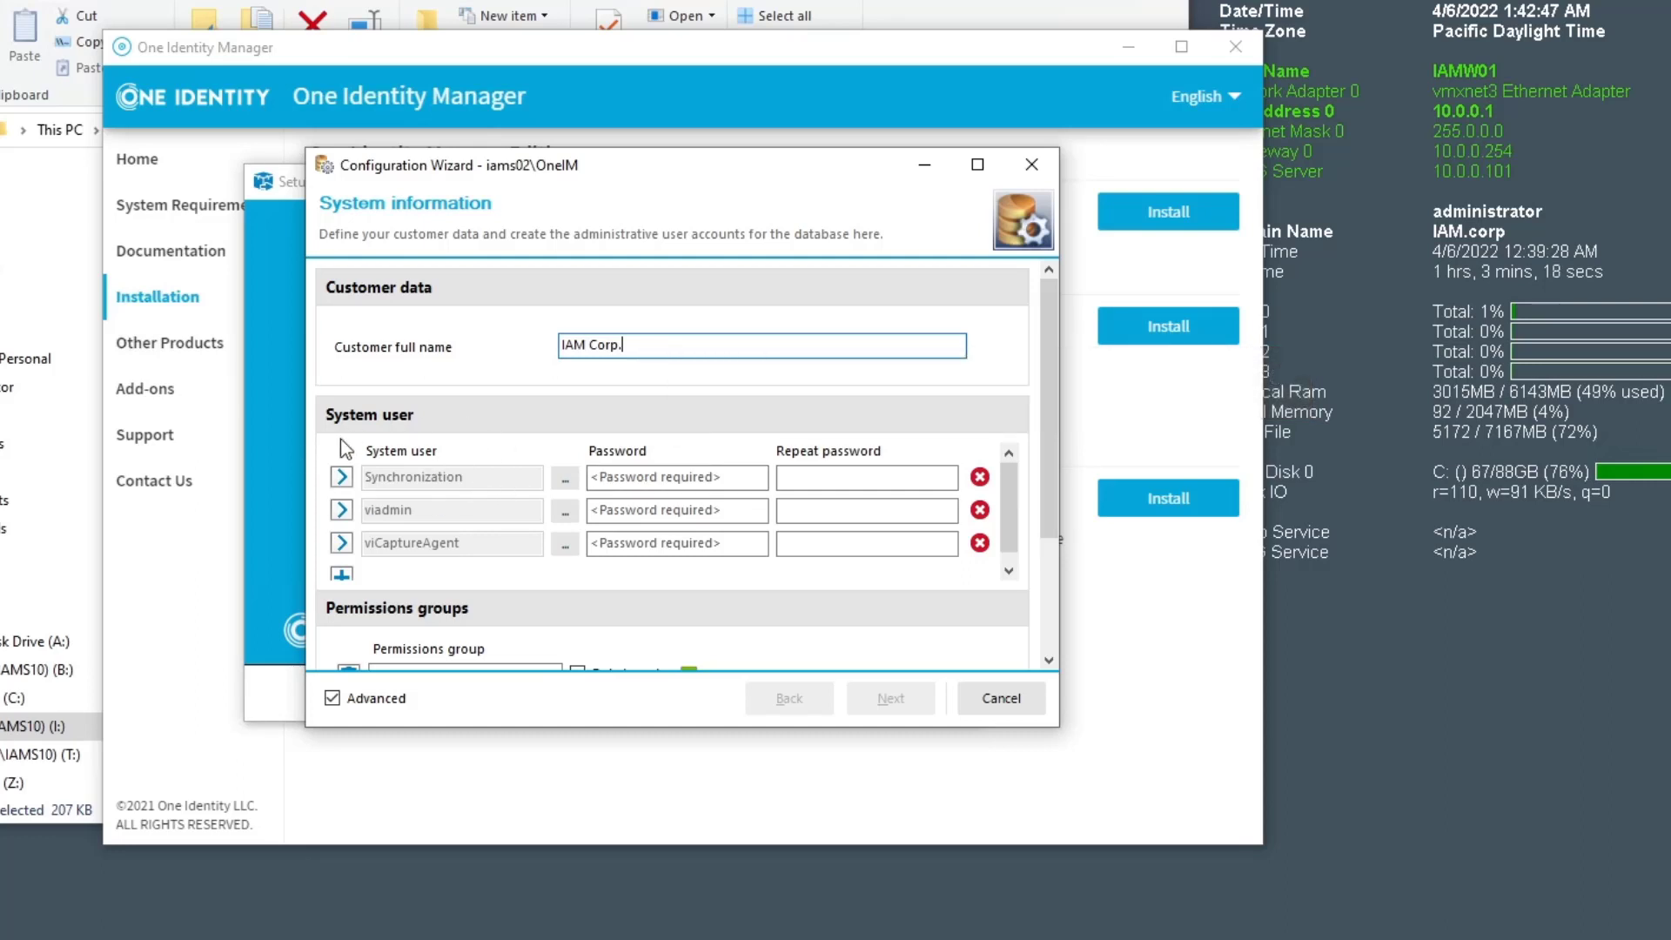
# Enter and repeat the account passwords for the system users Synchronization, viadmin and viCaptureAgent
pyautogui.click(628, 479)
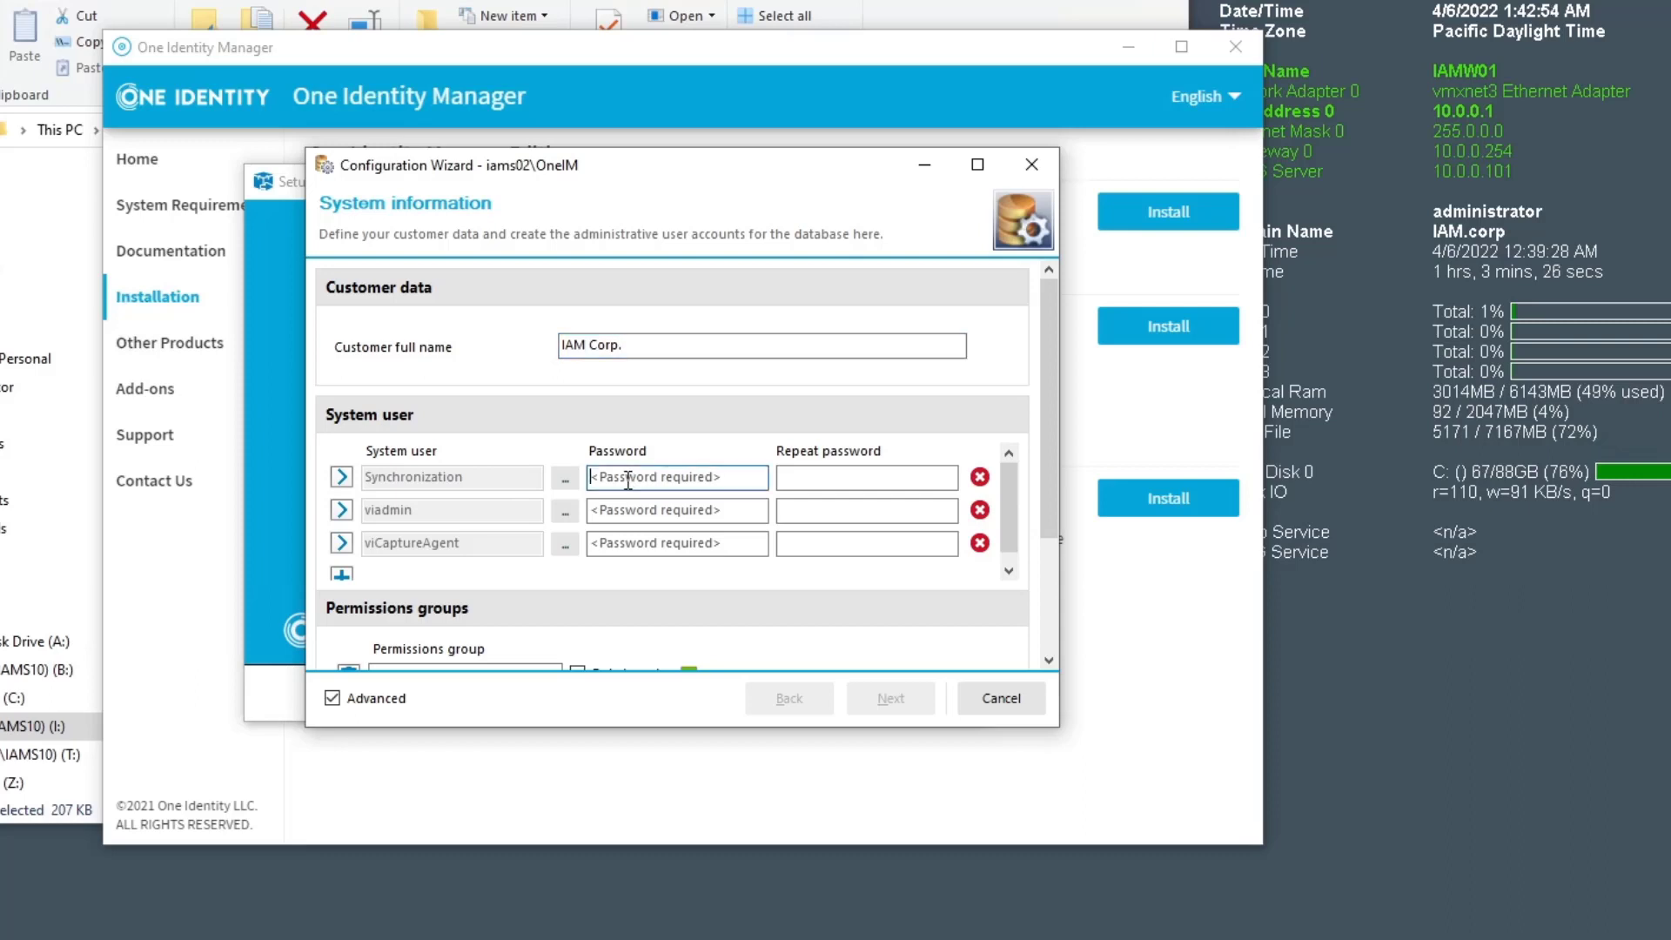
pyautogui.write('•••••••••')
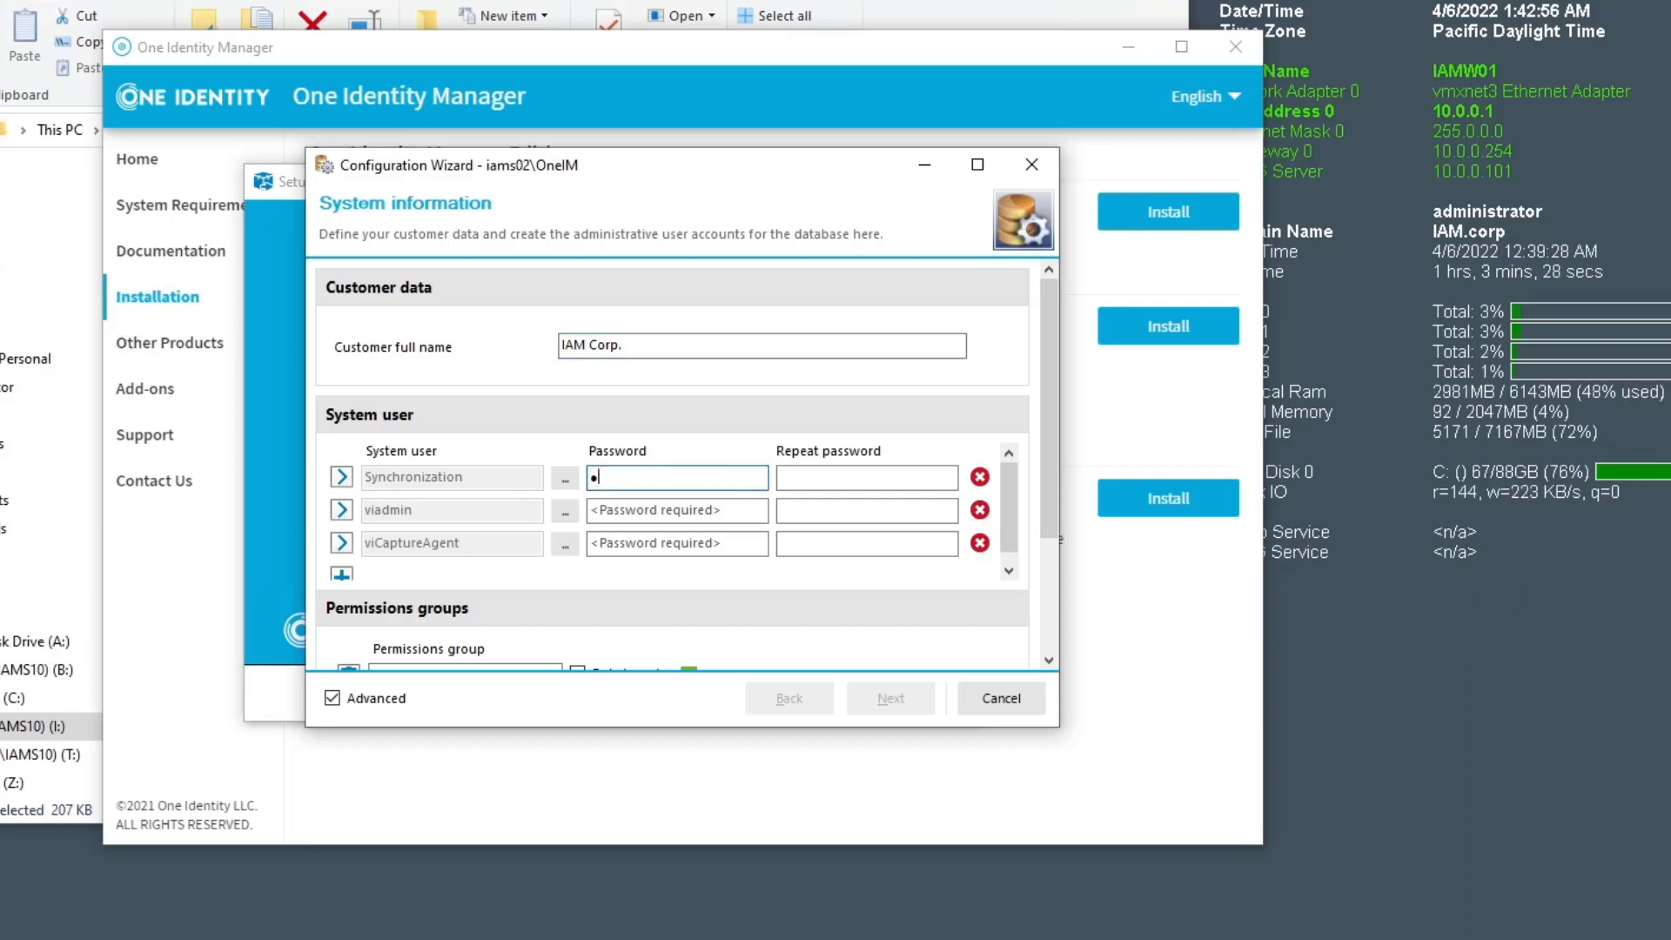
pyautogui.press('Tab')
pyautogui.write('•••••••••')
pyautogui.press('Tab')
pyautogui.press('Tab')
pyautogui.write('•••••••••')
pyautogui.press('Tab')
pyautogui.write('•••••••••')
pyautogui.press('Tab')
pyautogui.press('Tab')
pyautogui.write('•••••••••')
pyautogui.press('Tab')
pyautogui.write('•••••••••')
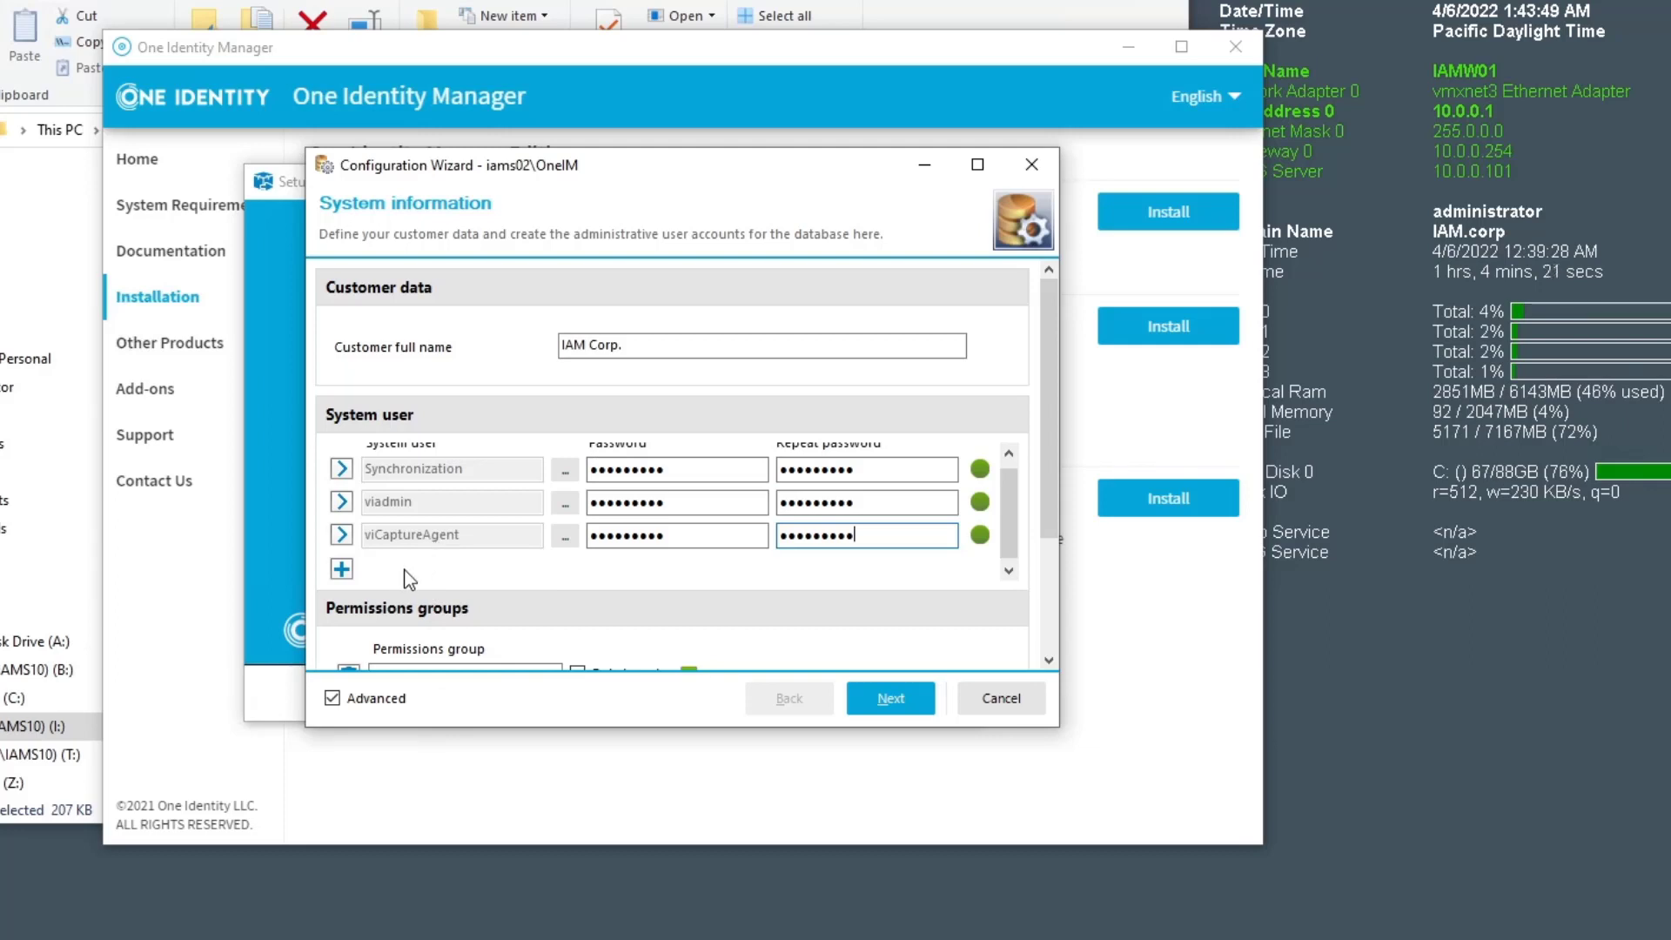
# Add another system user, entering the person's first name as user name plus the account password and its repetition
pyautogui.click(343, 571)
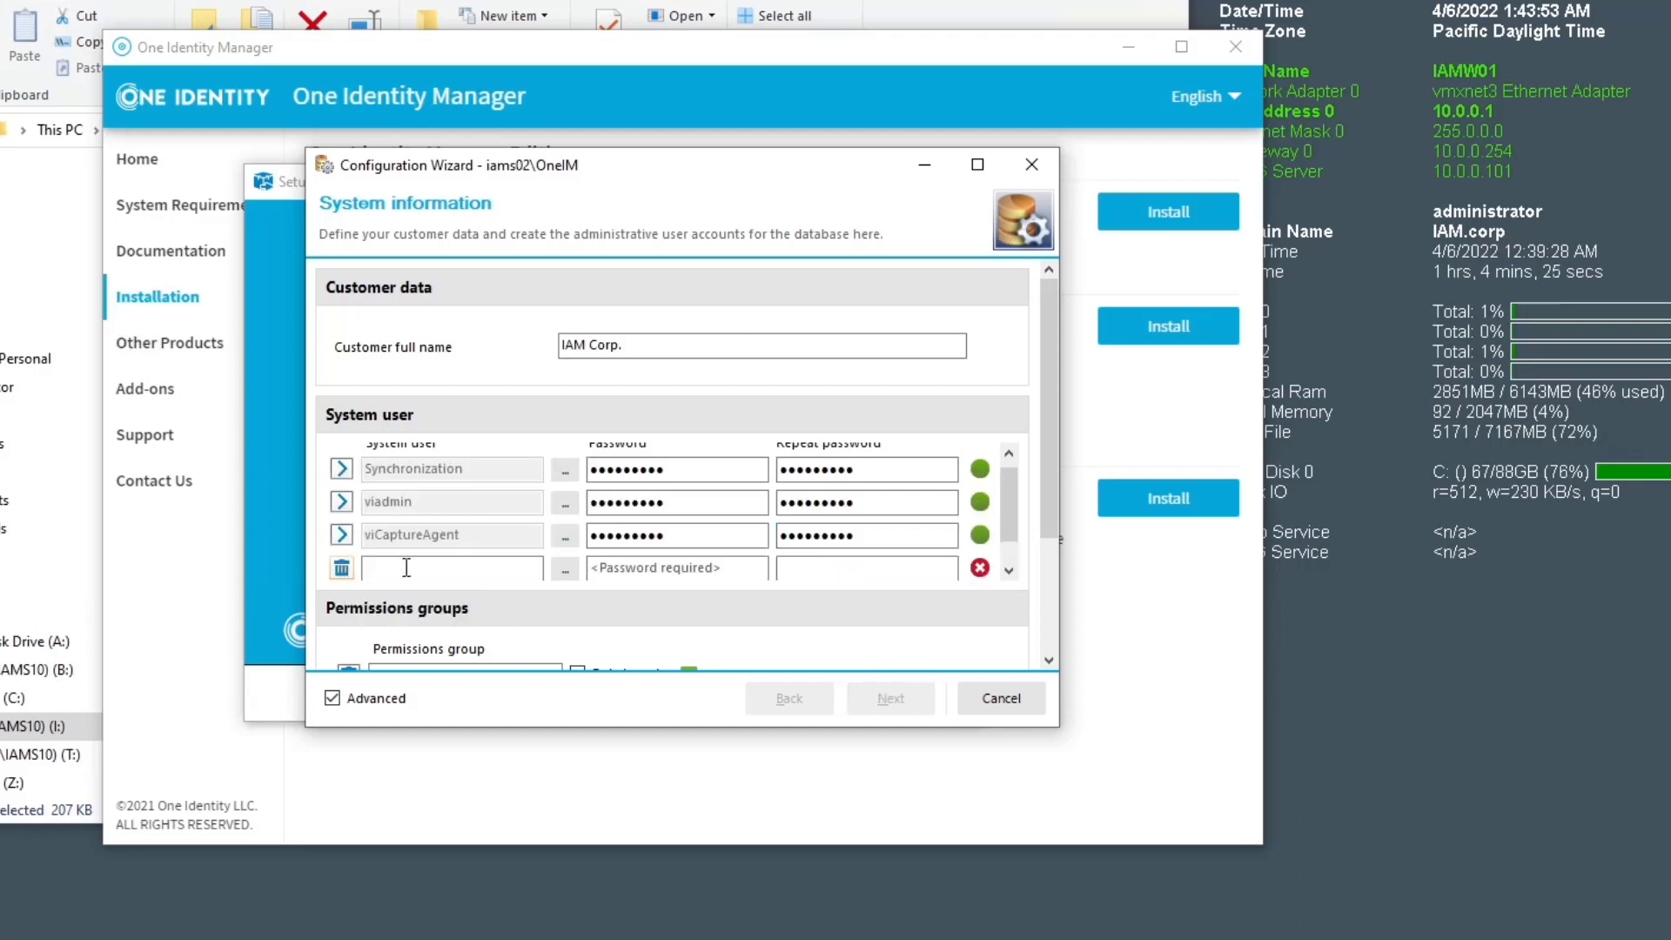
pyautogui.click(409, 567)
pyautogui.write('herwig')
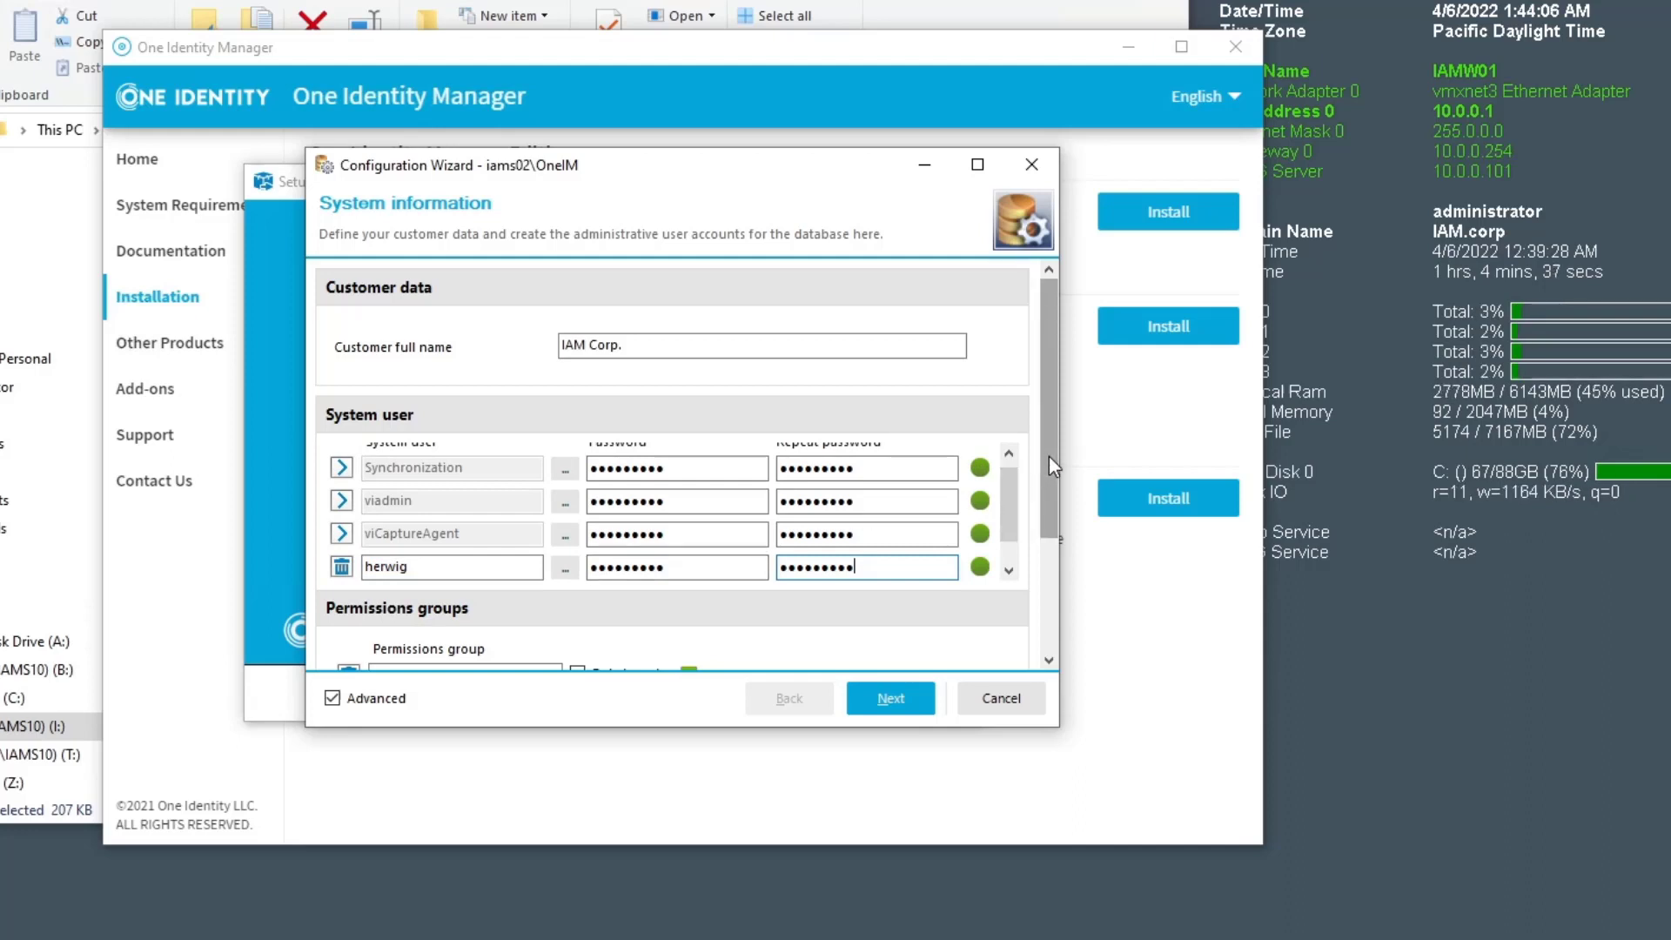
# Keep the default permissions groups, continue from the system information page, and skip database encryption
pyautogui.moveTo(1048, 456); pyautogui.dragTo(1048, 612)
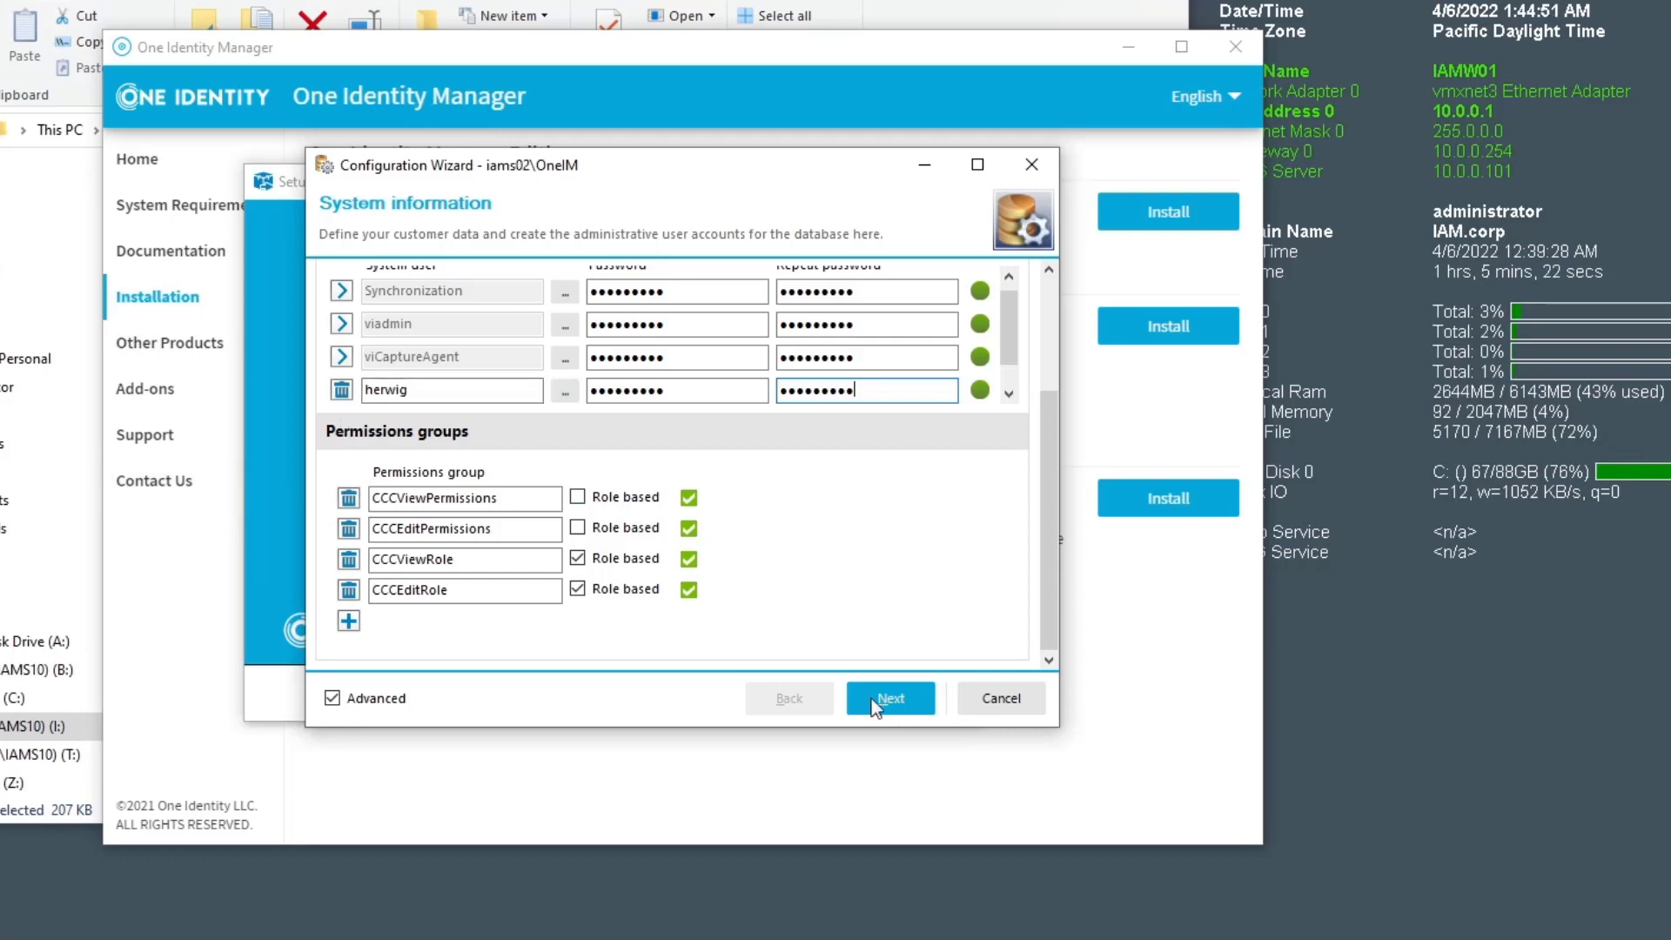
pyautogui.click(922, 698)
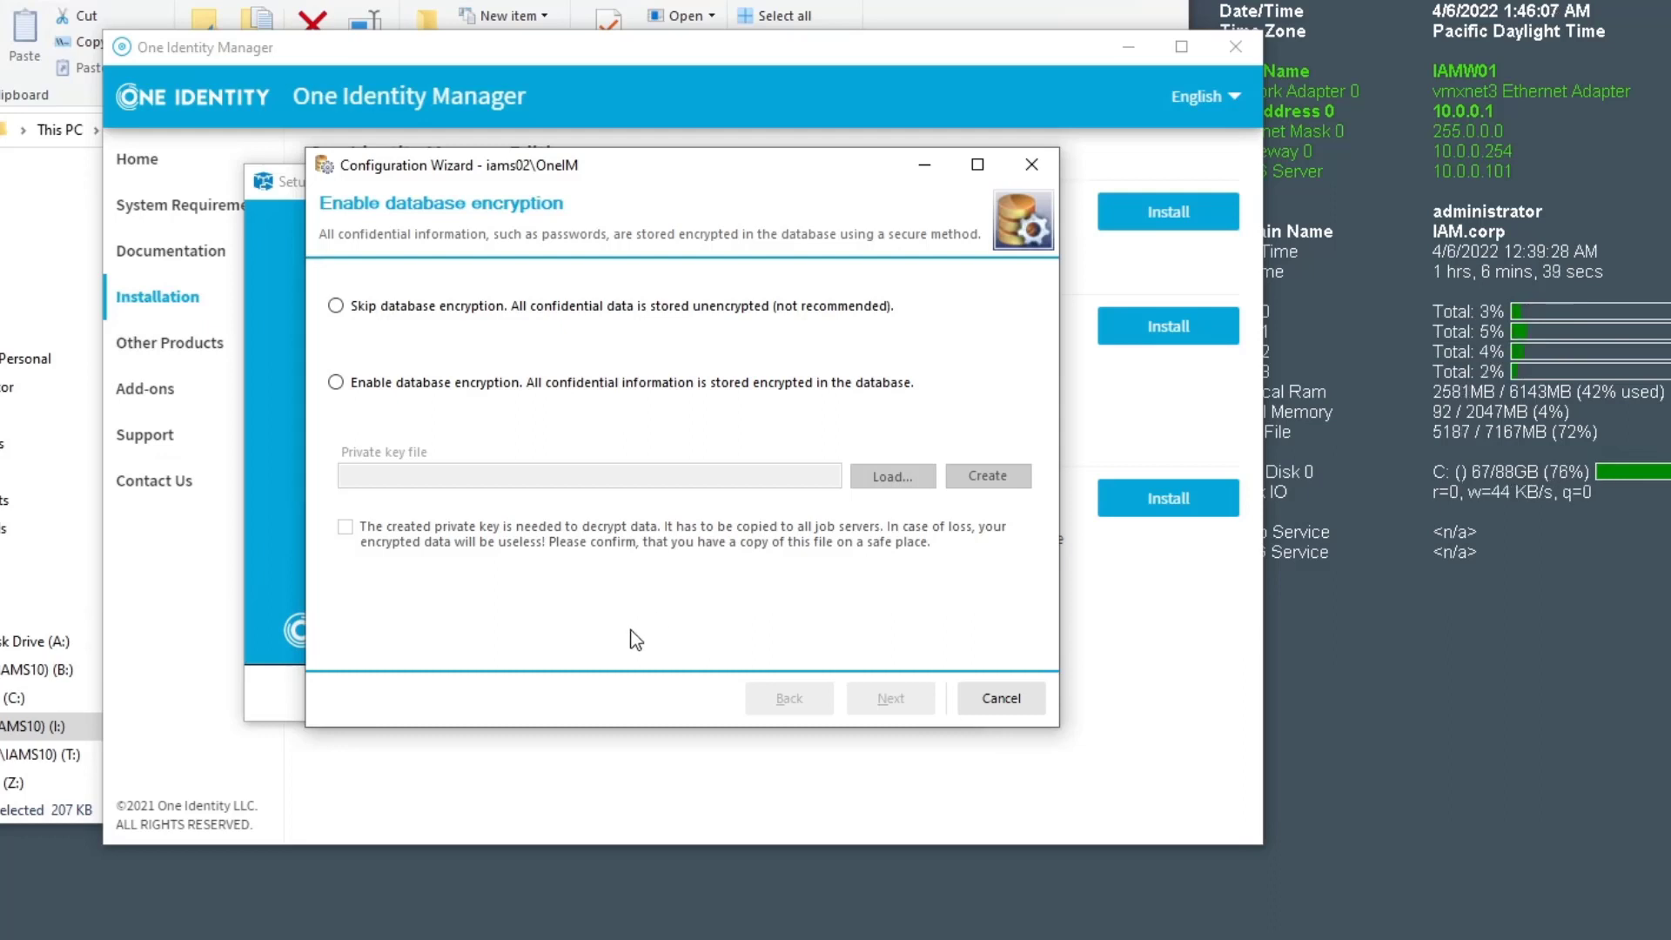
pyautogui.click(437, 306)
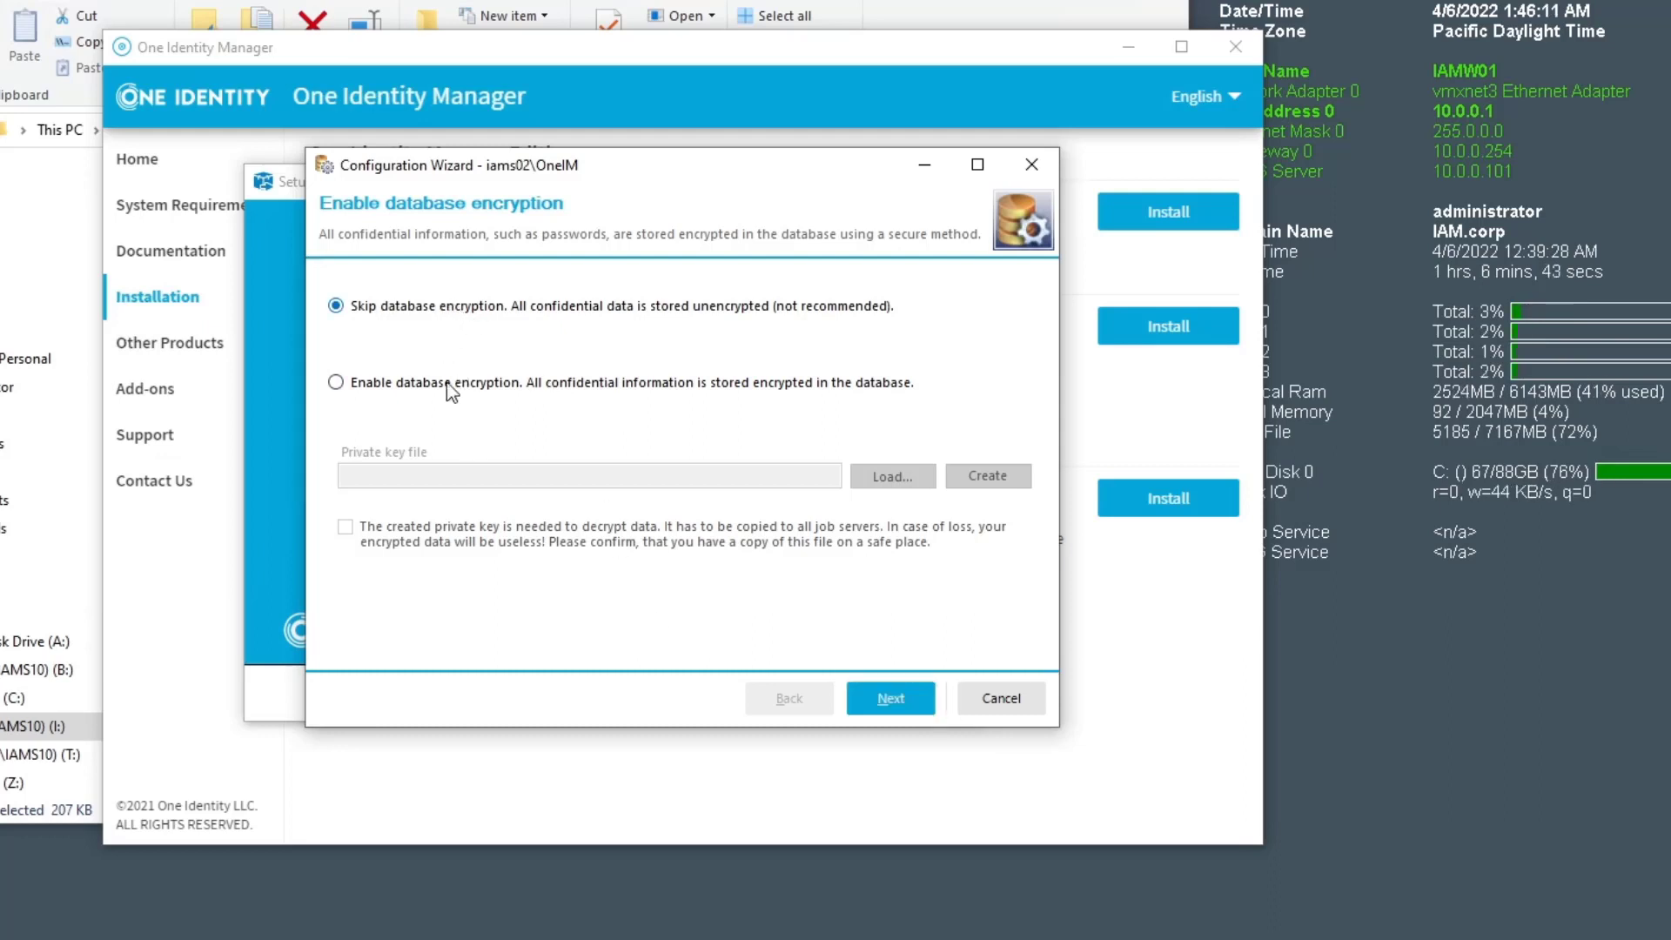
pyautogui.click(896, 697)
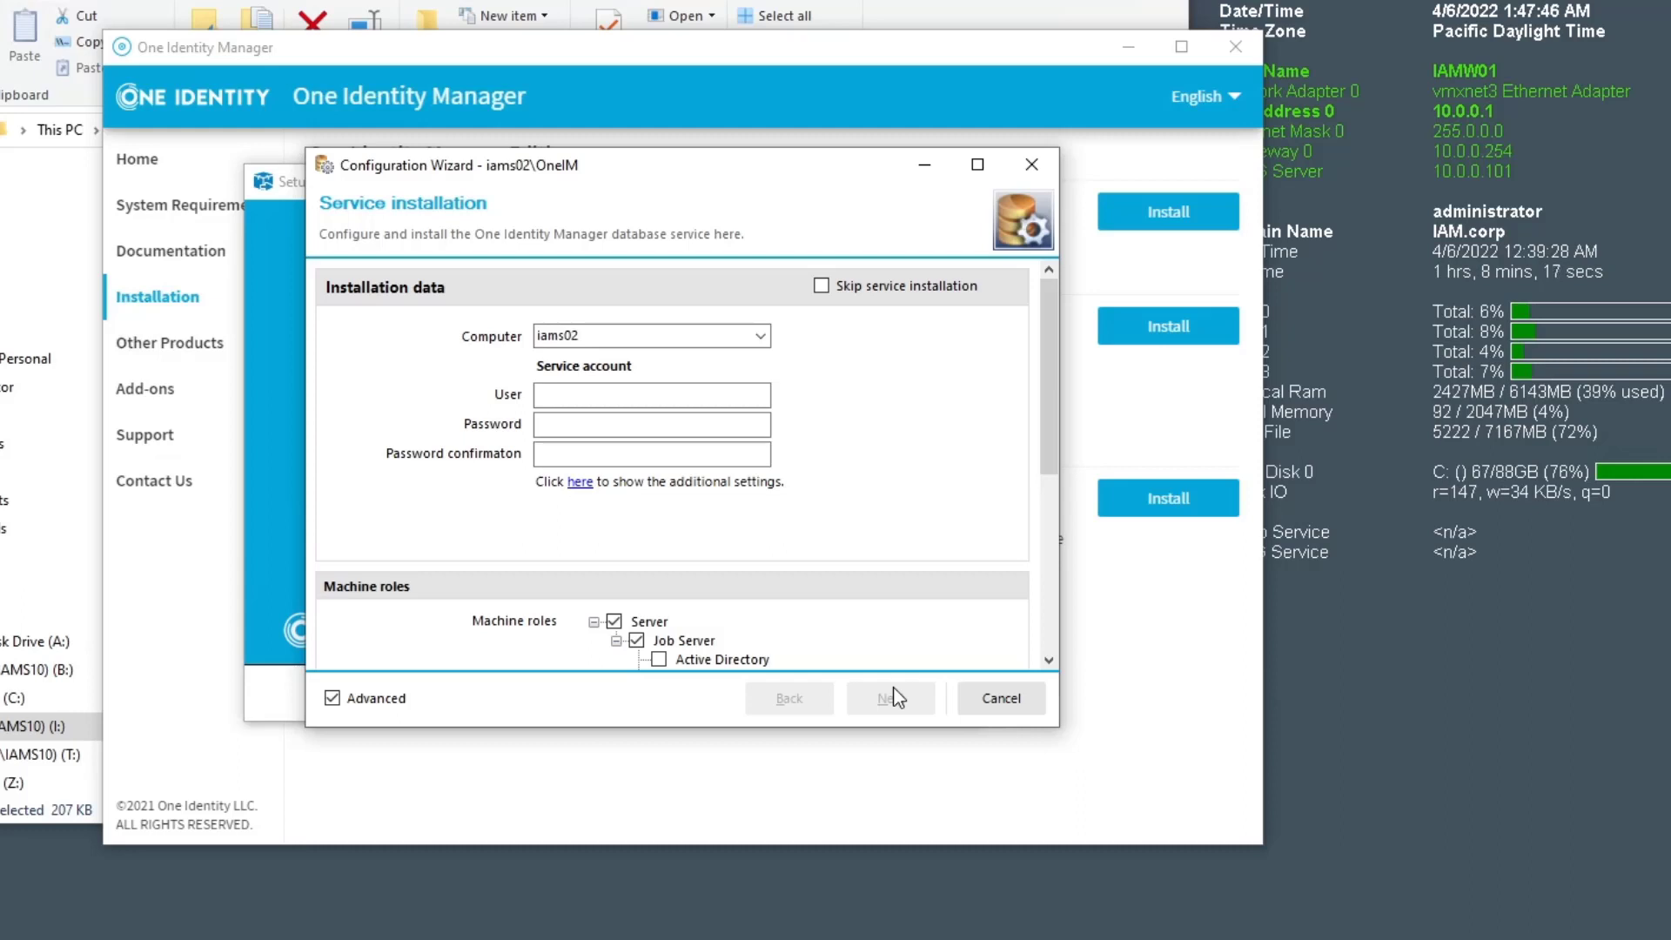
# Set the service account on iams02 to iam\svc_1im_service and enter and confirm its account password
pyautogui.click(578, 396)
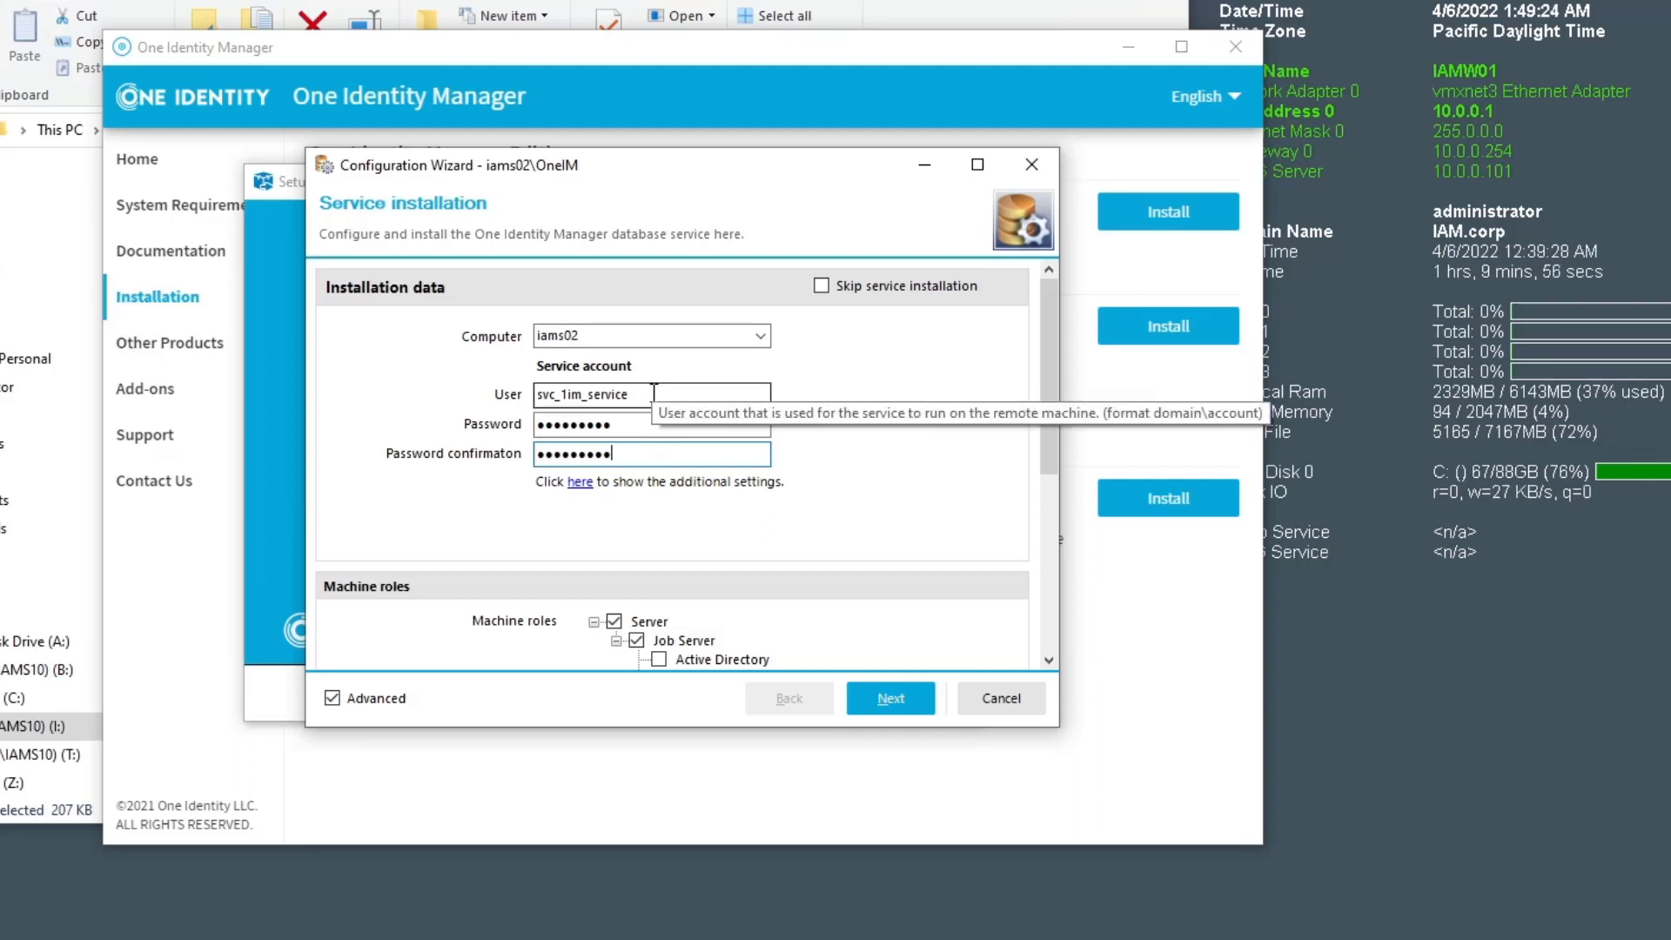
pyautogui.click(540, 397)
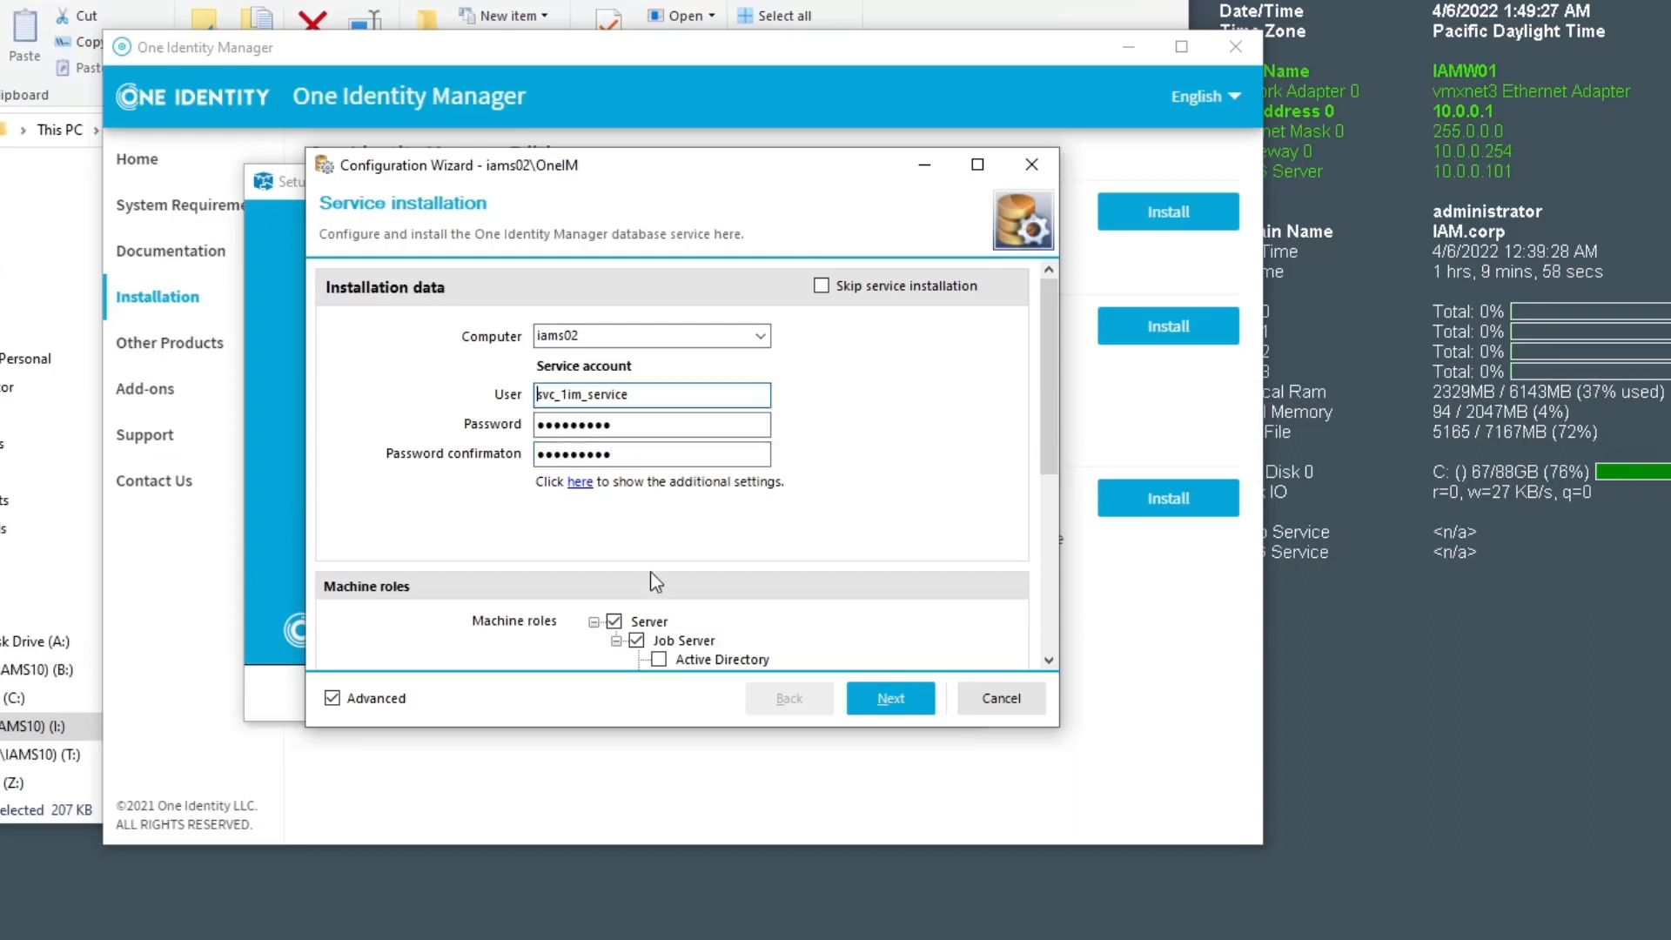
pyautogui.write('iam\\')
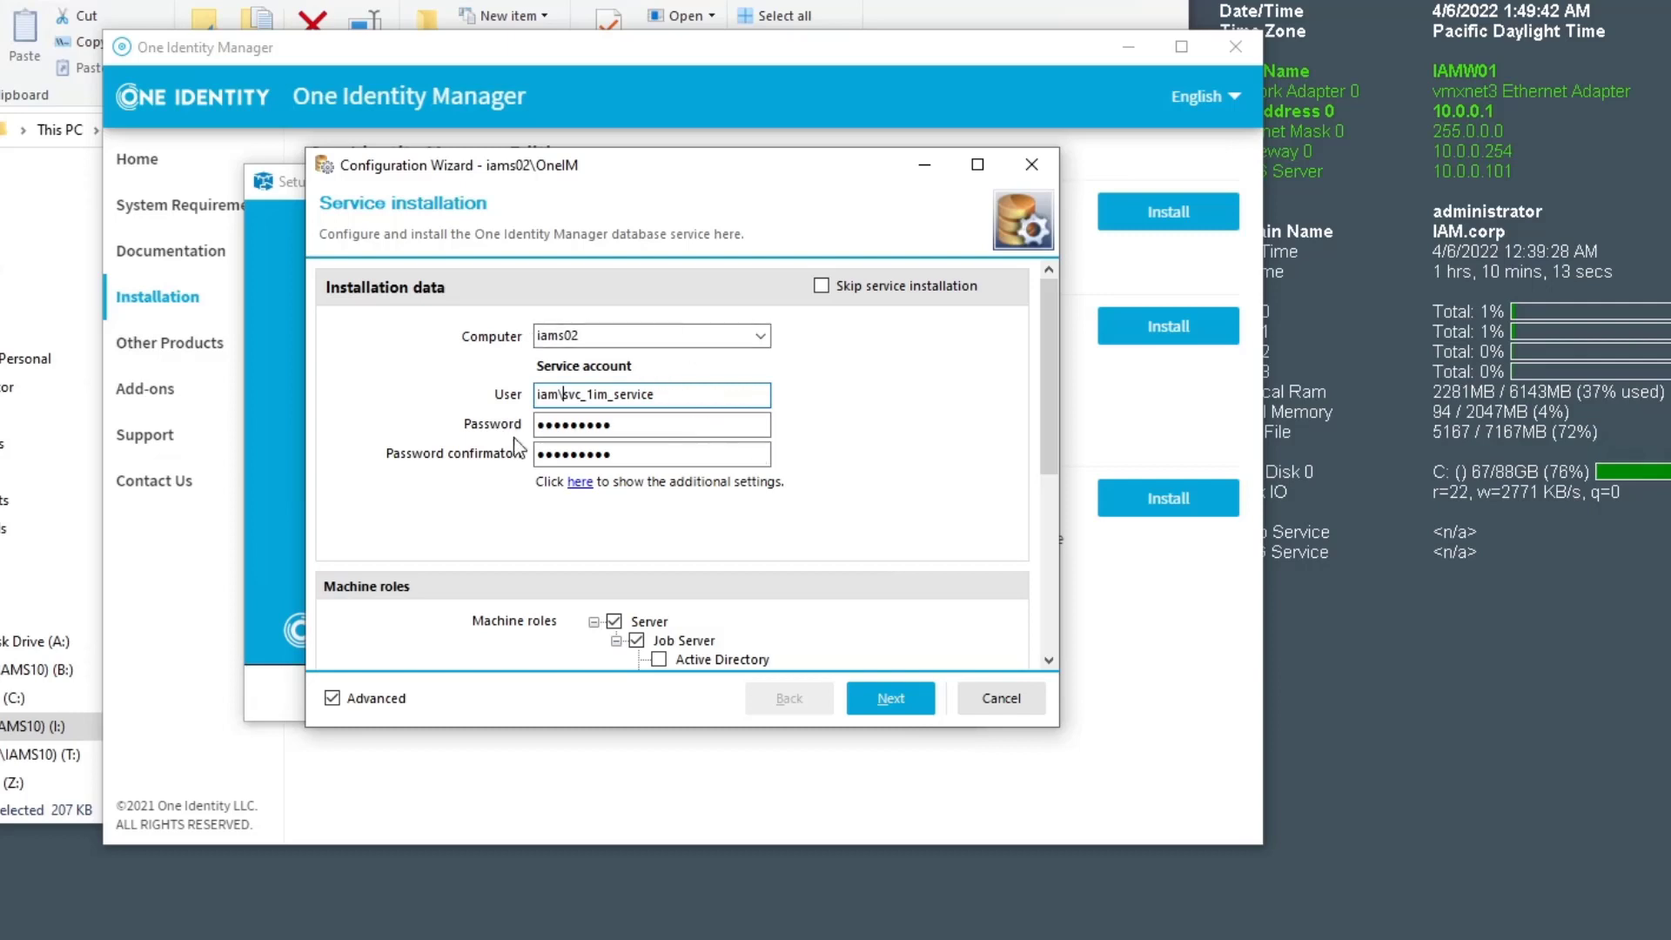
pyautogui.click(692, 395)
pyautogui.moveTo(693, 395); pyautogui.dragTo(496, 399)
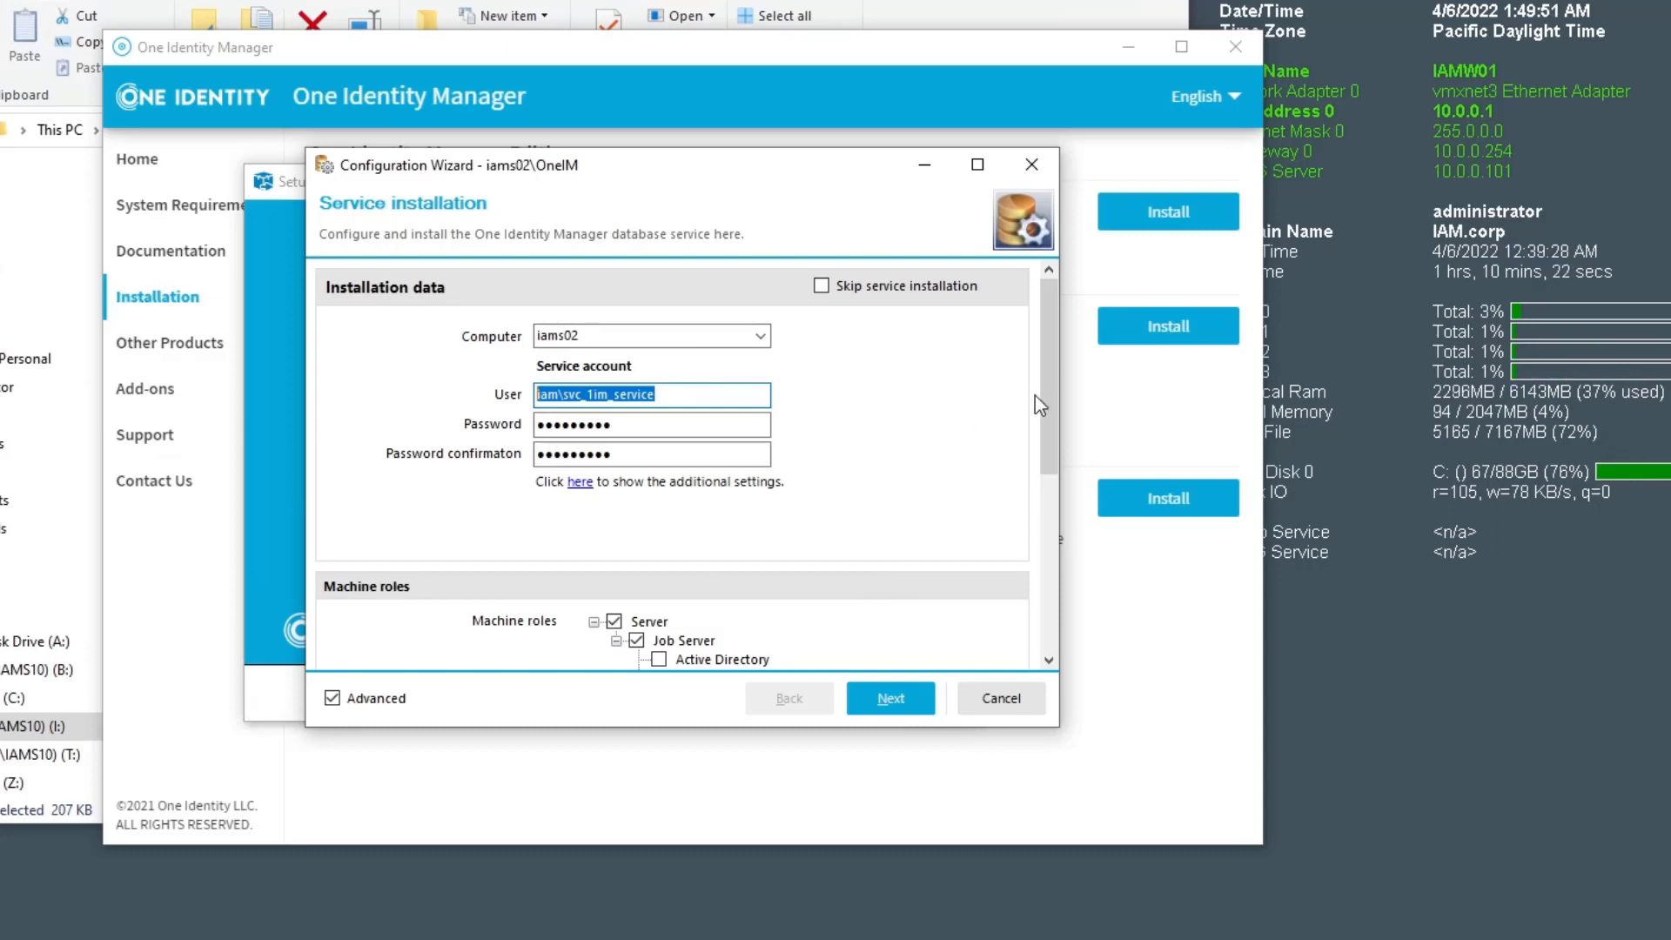
# Add the Configurationtool and SCIM machine roles to the Job Server
pyautogui.moveTo(1051, 379); pyautogui.dragTo(1049, 494)
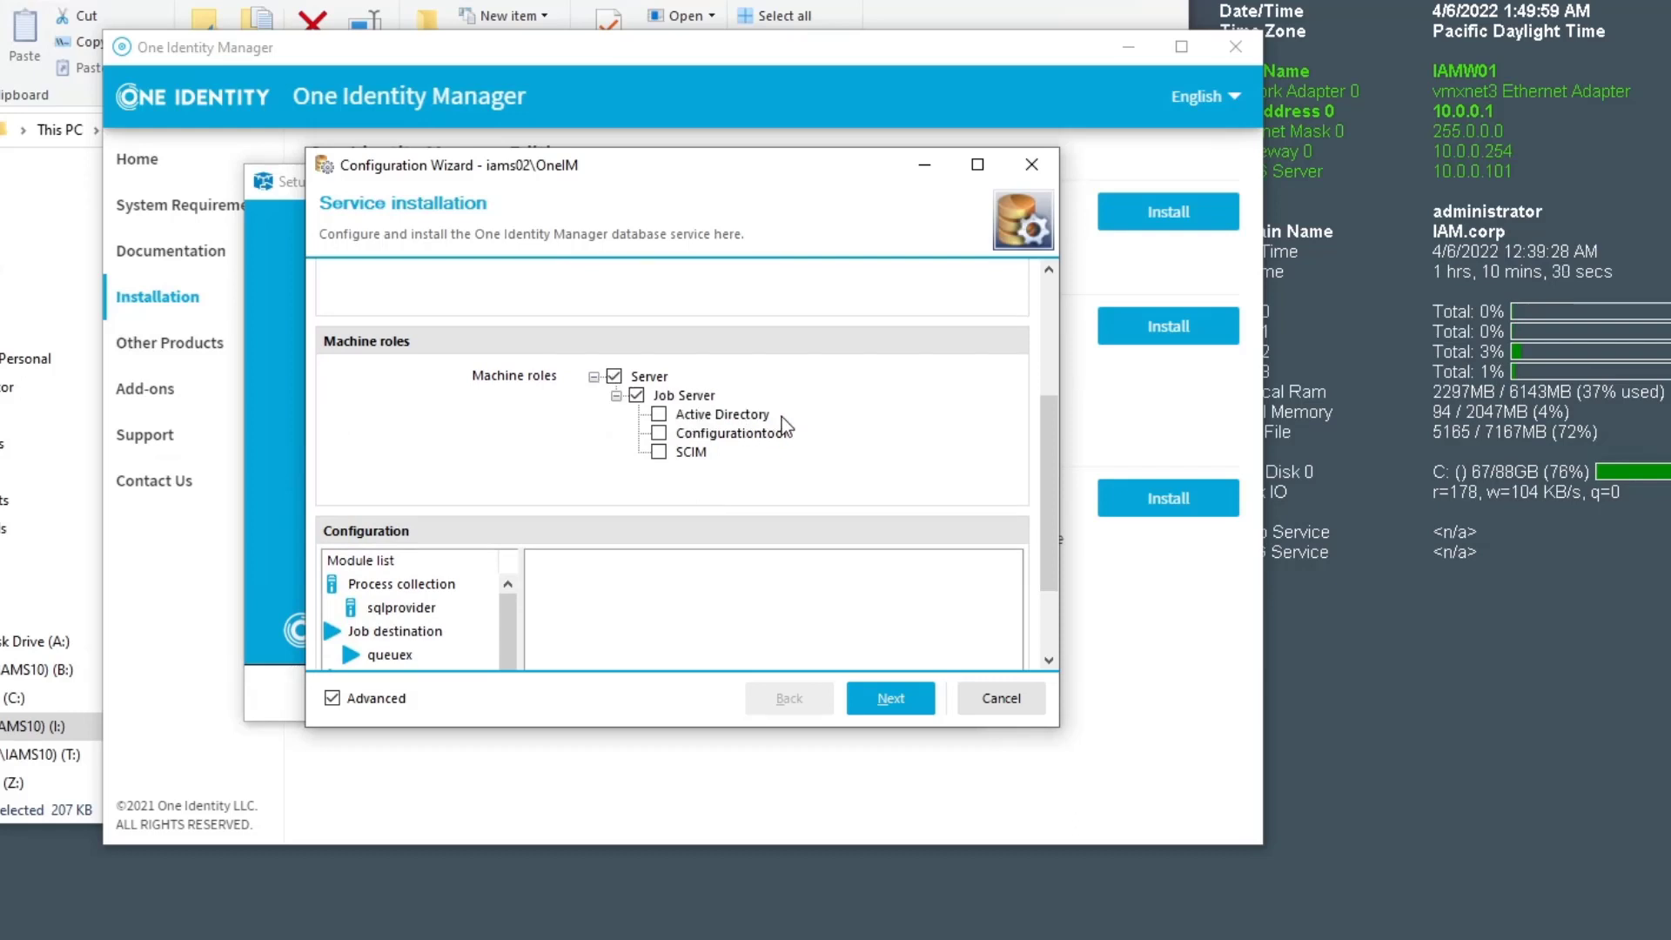
pyautogui.click(658, 433)
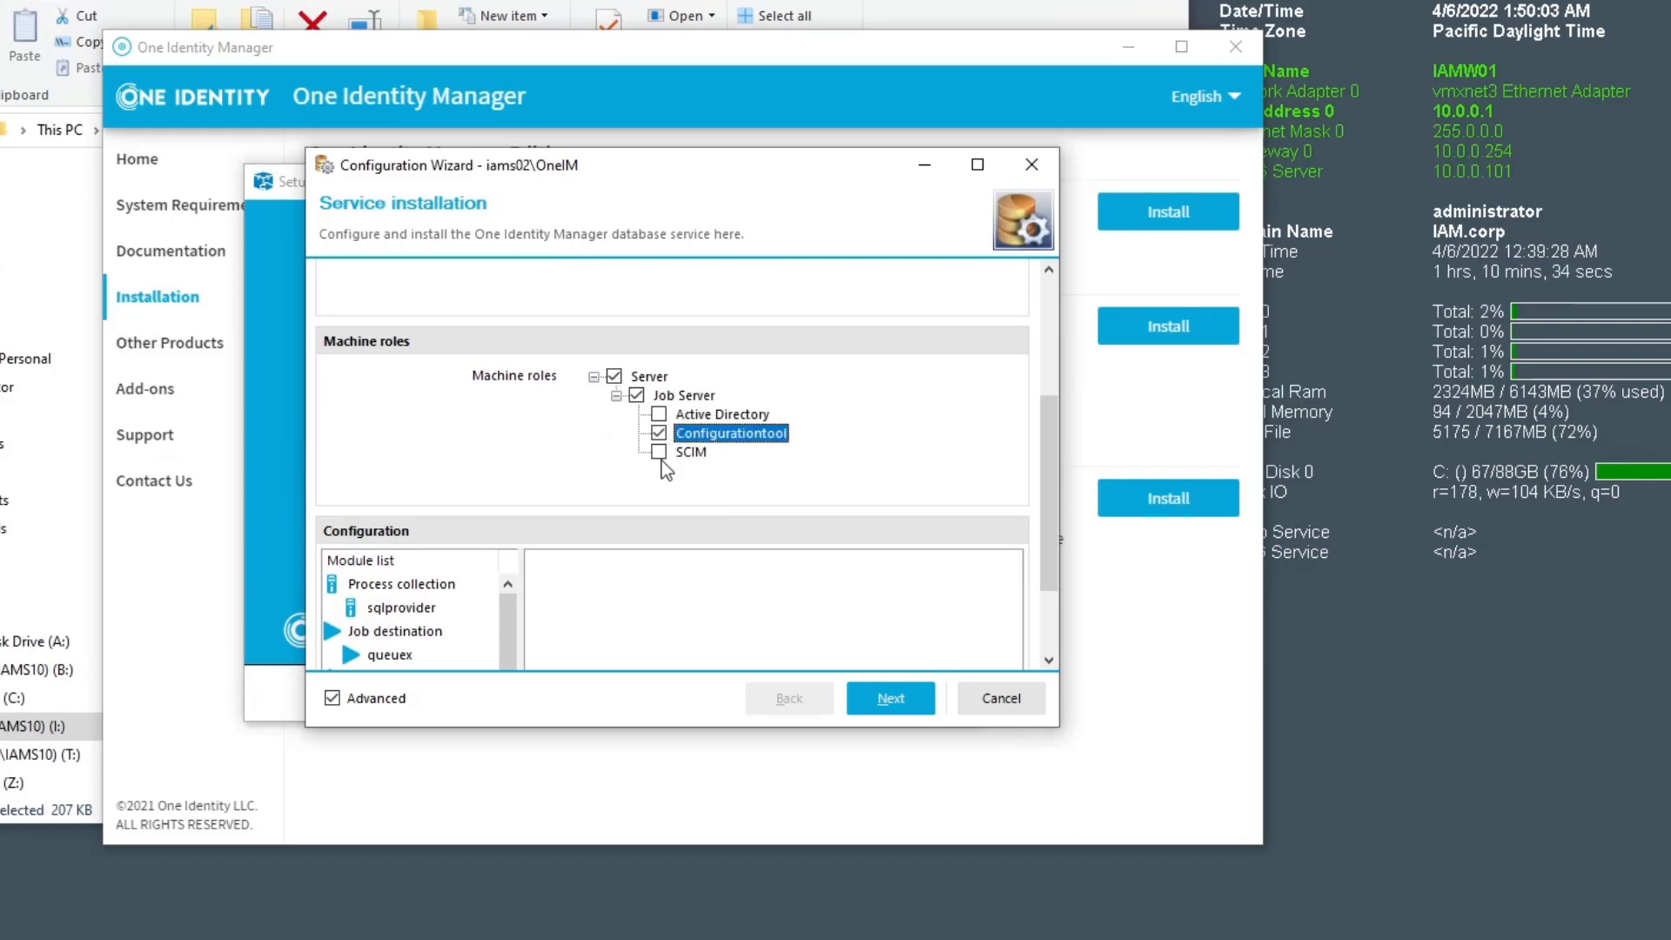
pyautogui.click(659, 452)
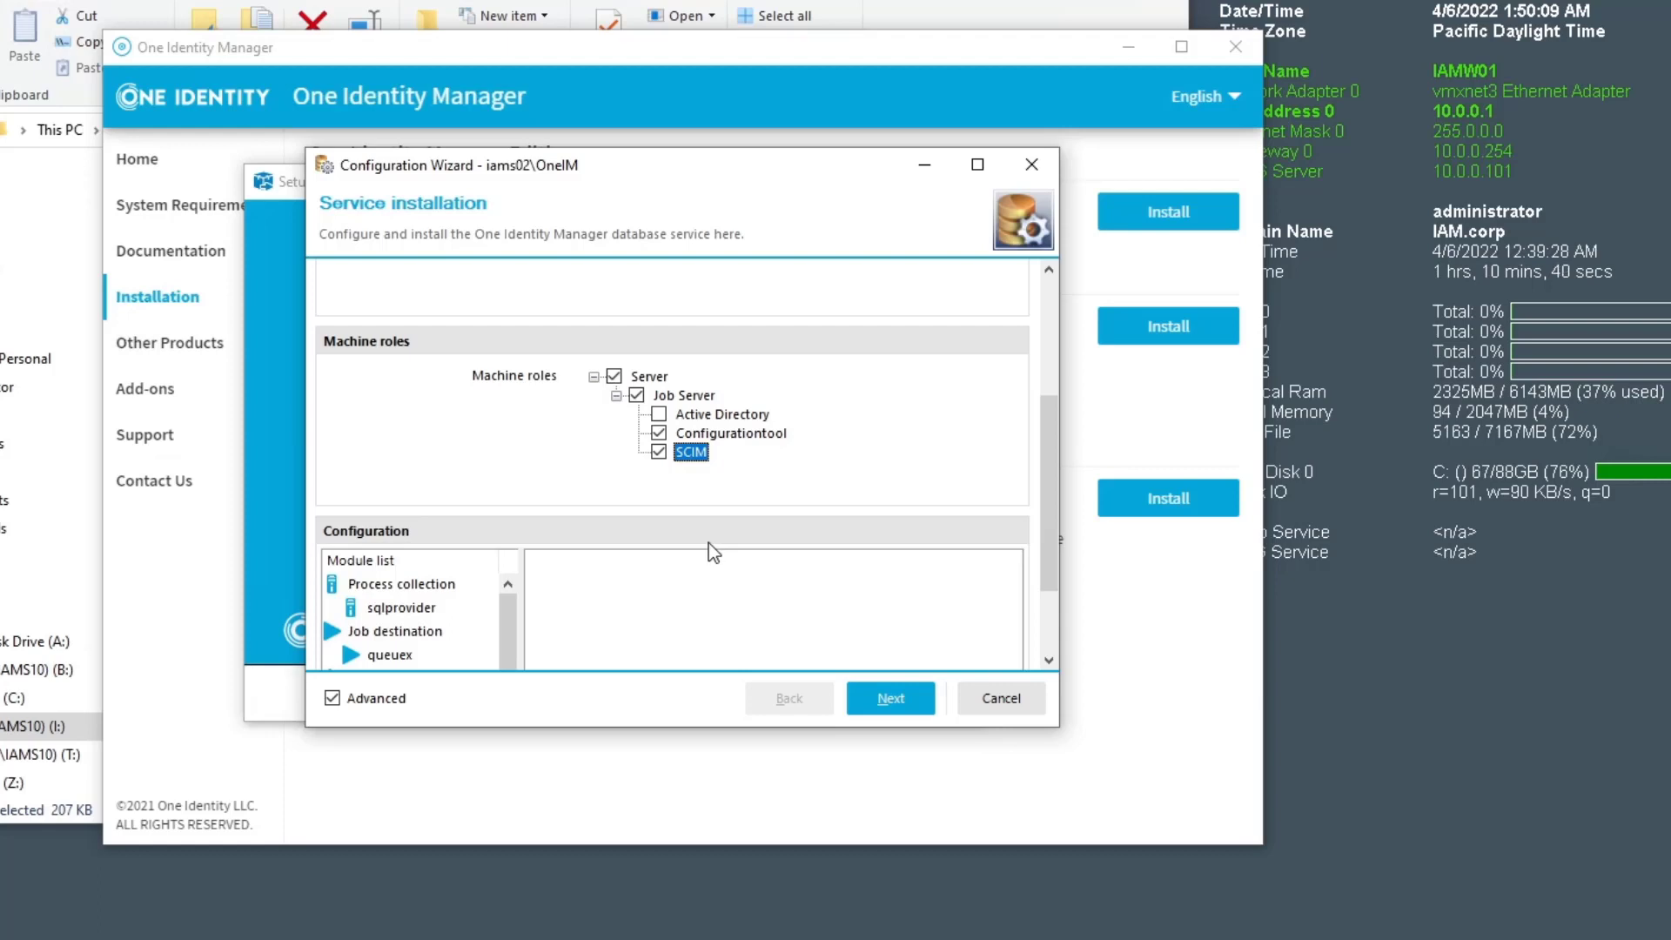
# Set the process request interval of the queuex job destination to 30 seconds and proceed with the service installation
pyautogui.moveTo(1052, 467); pyautogui.dragTo(1053, 552)
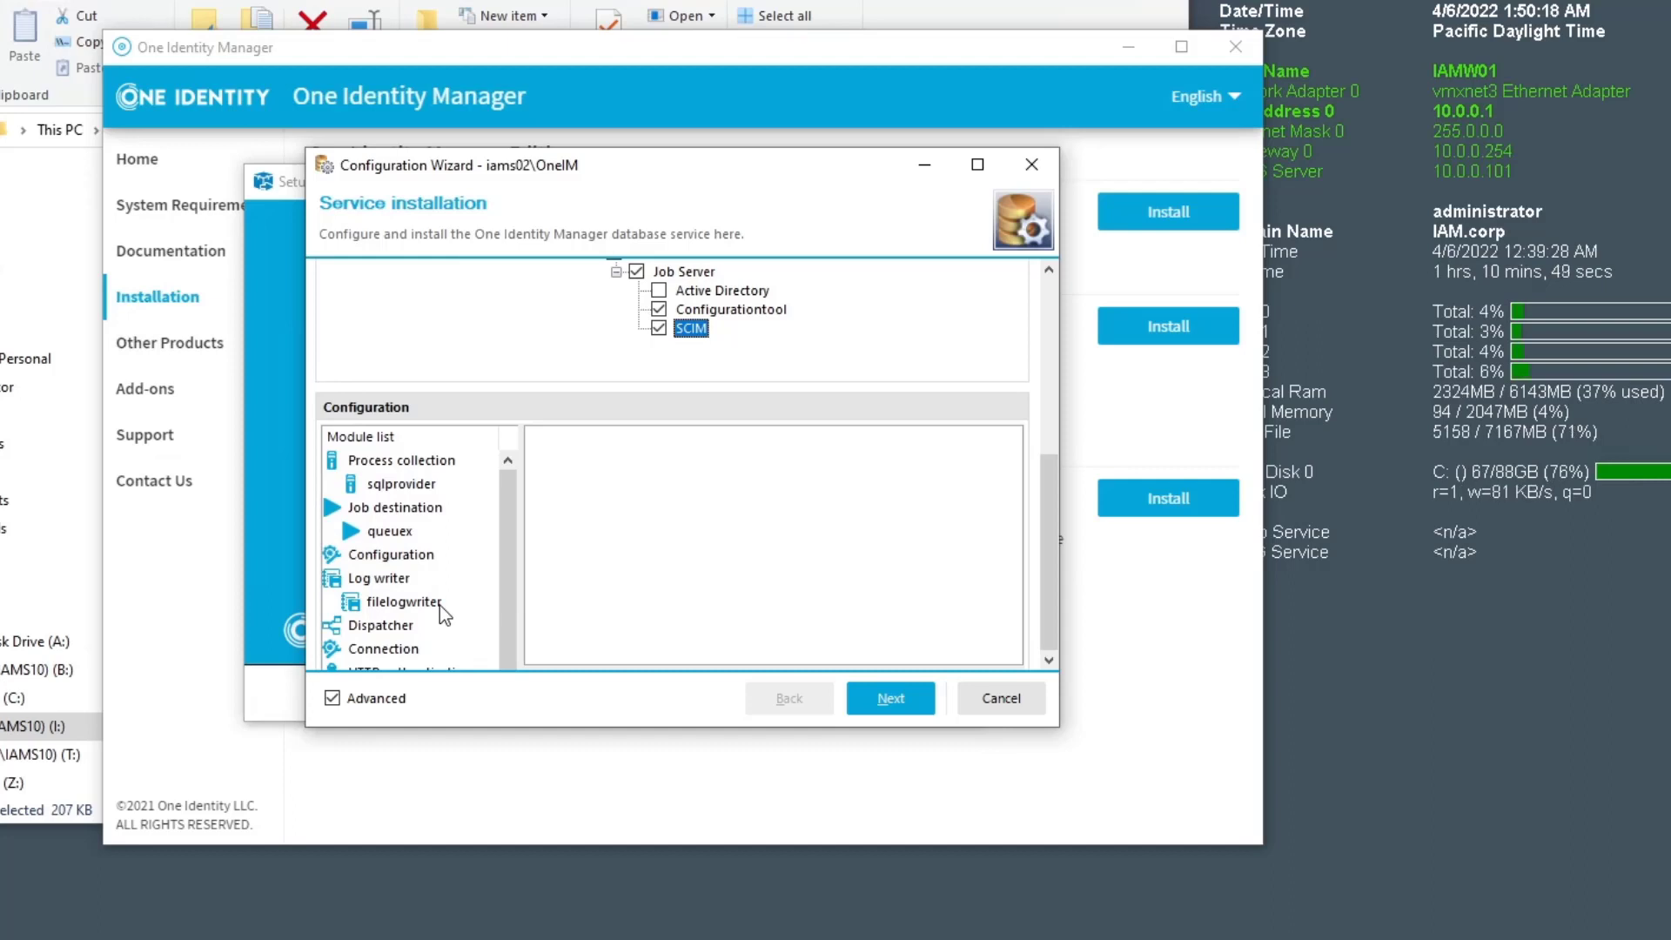
pyautogui.click(407, 531)
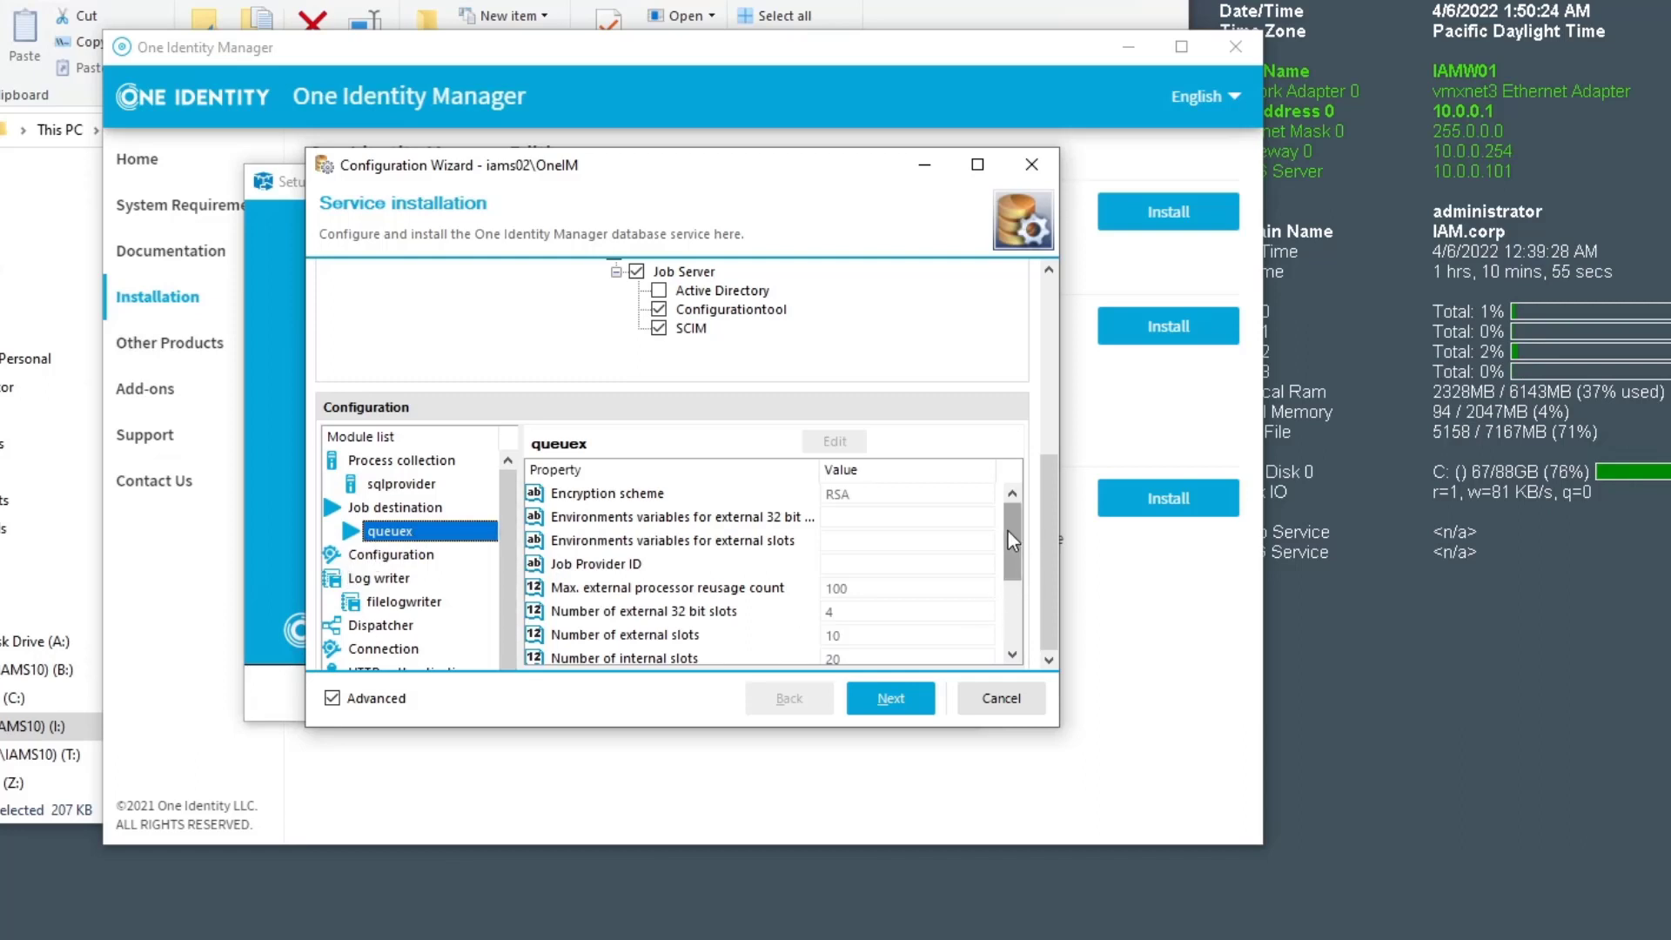
pyautogui.moveTo(1010, 532); pyautogui.dragTo(1010, 600)
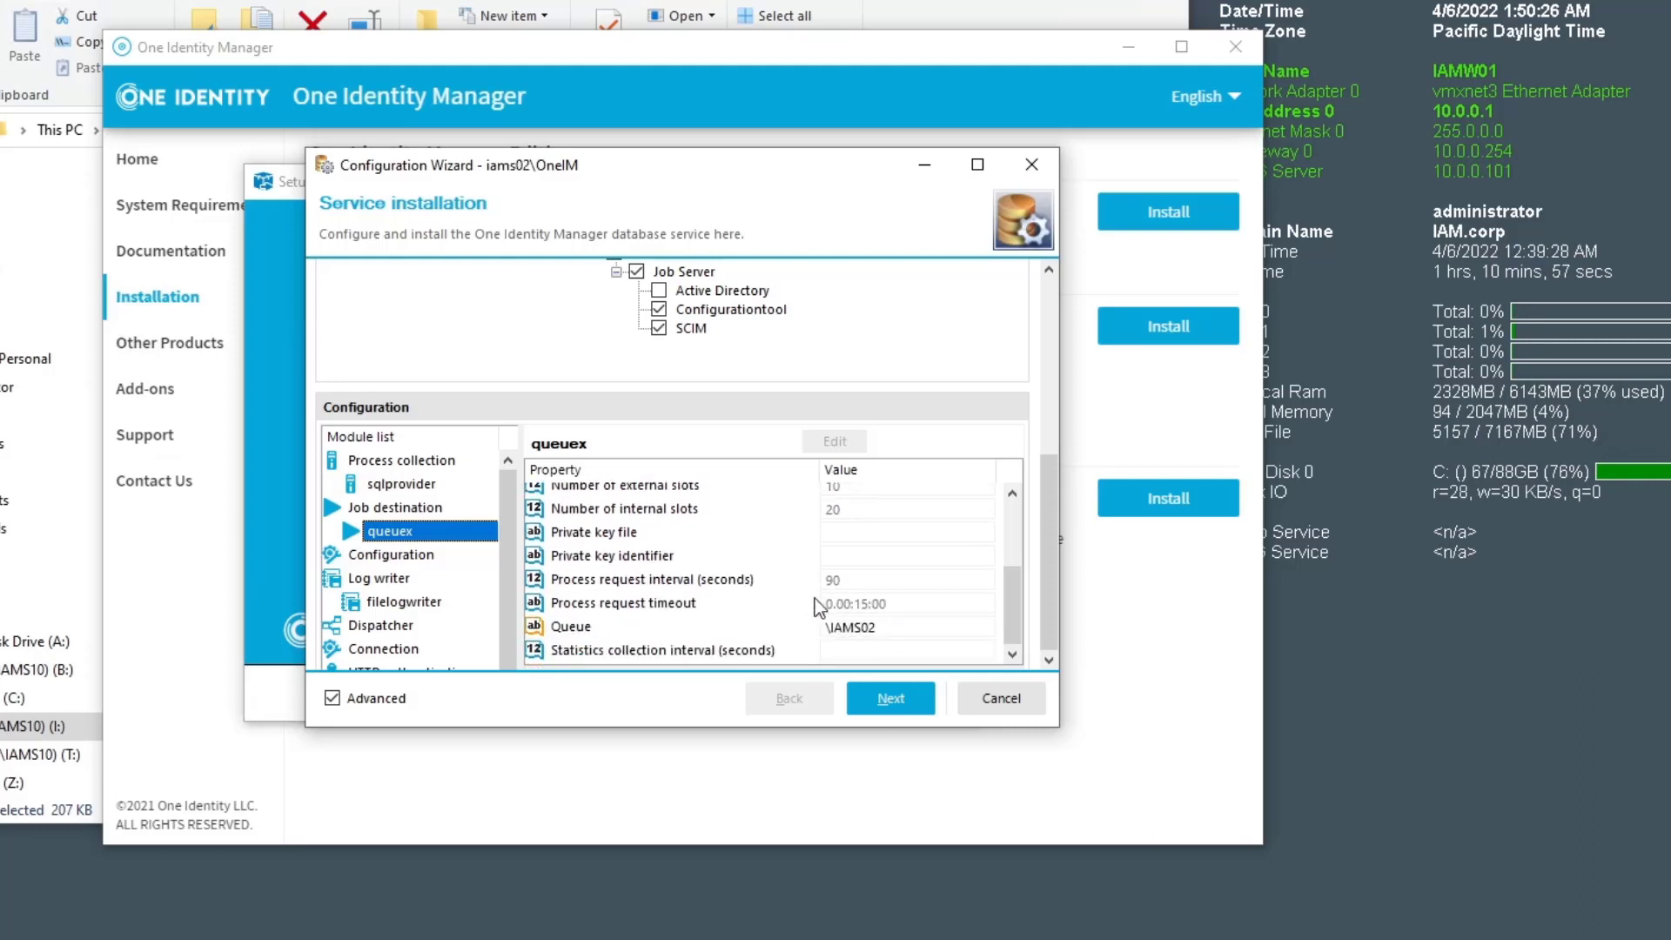
pyautogui.click(862, 578)
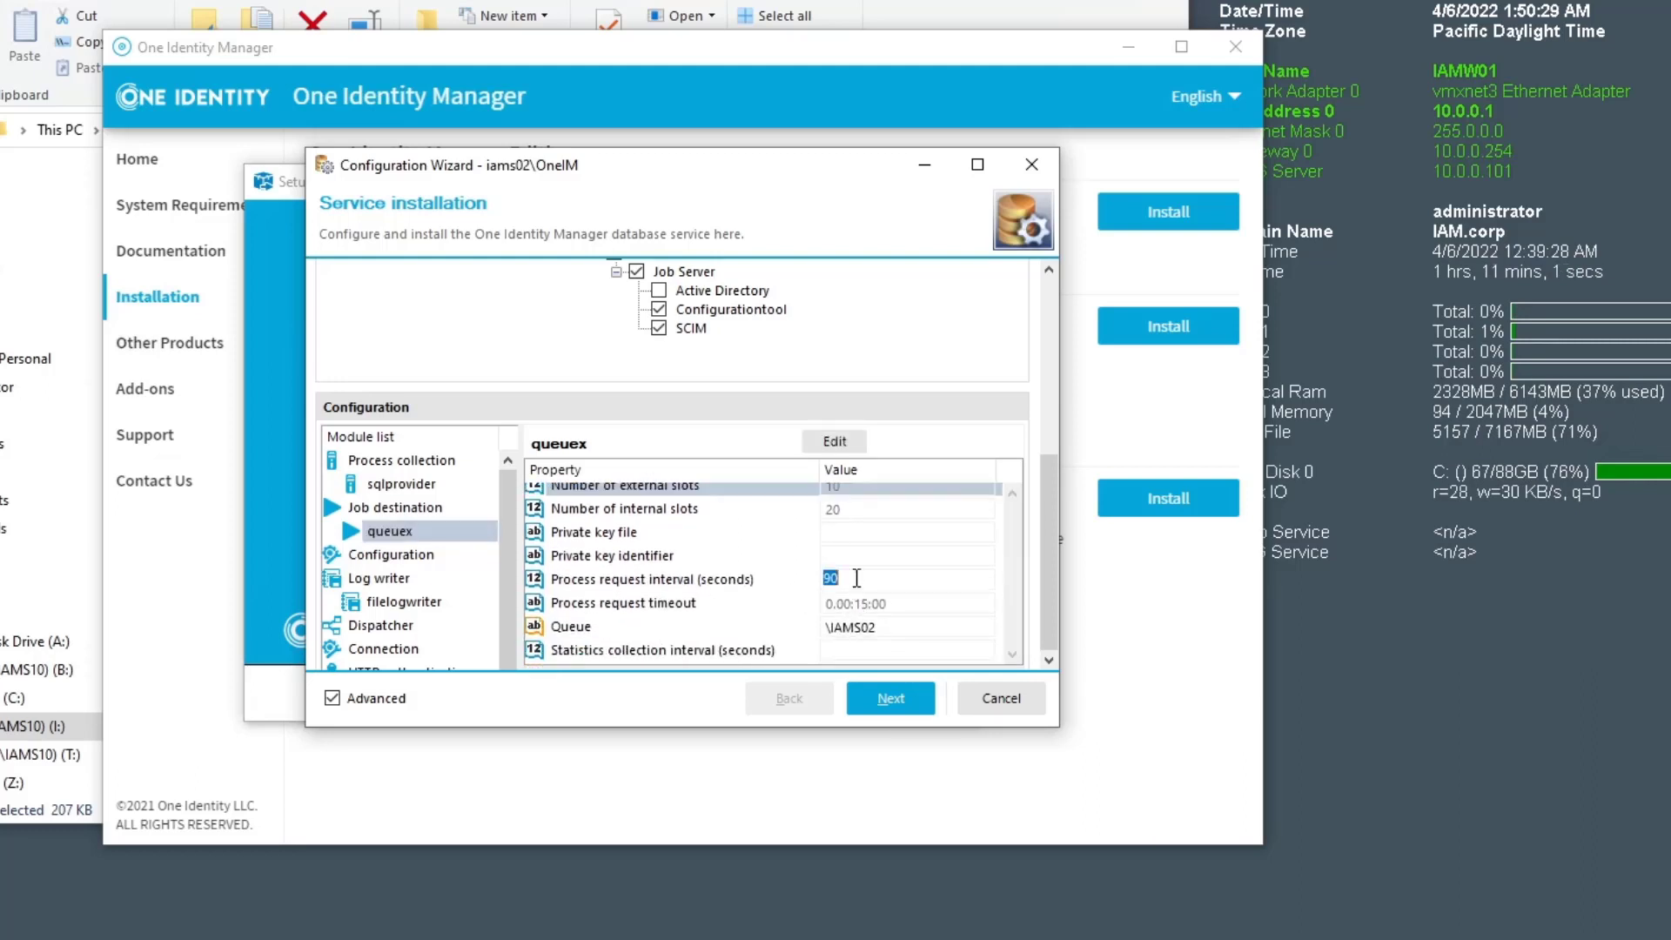
pyautogui.write('30')
pyautogui.click(874, 559)
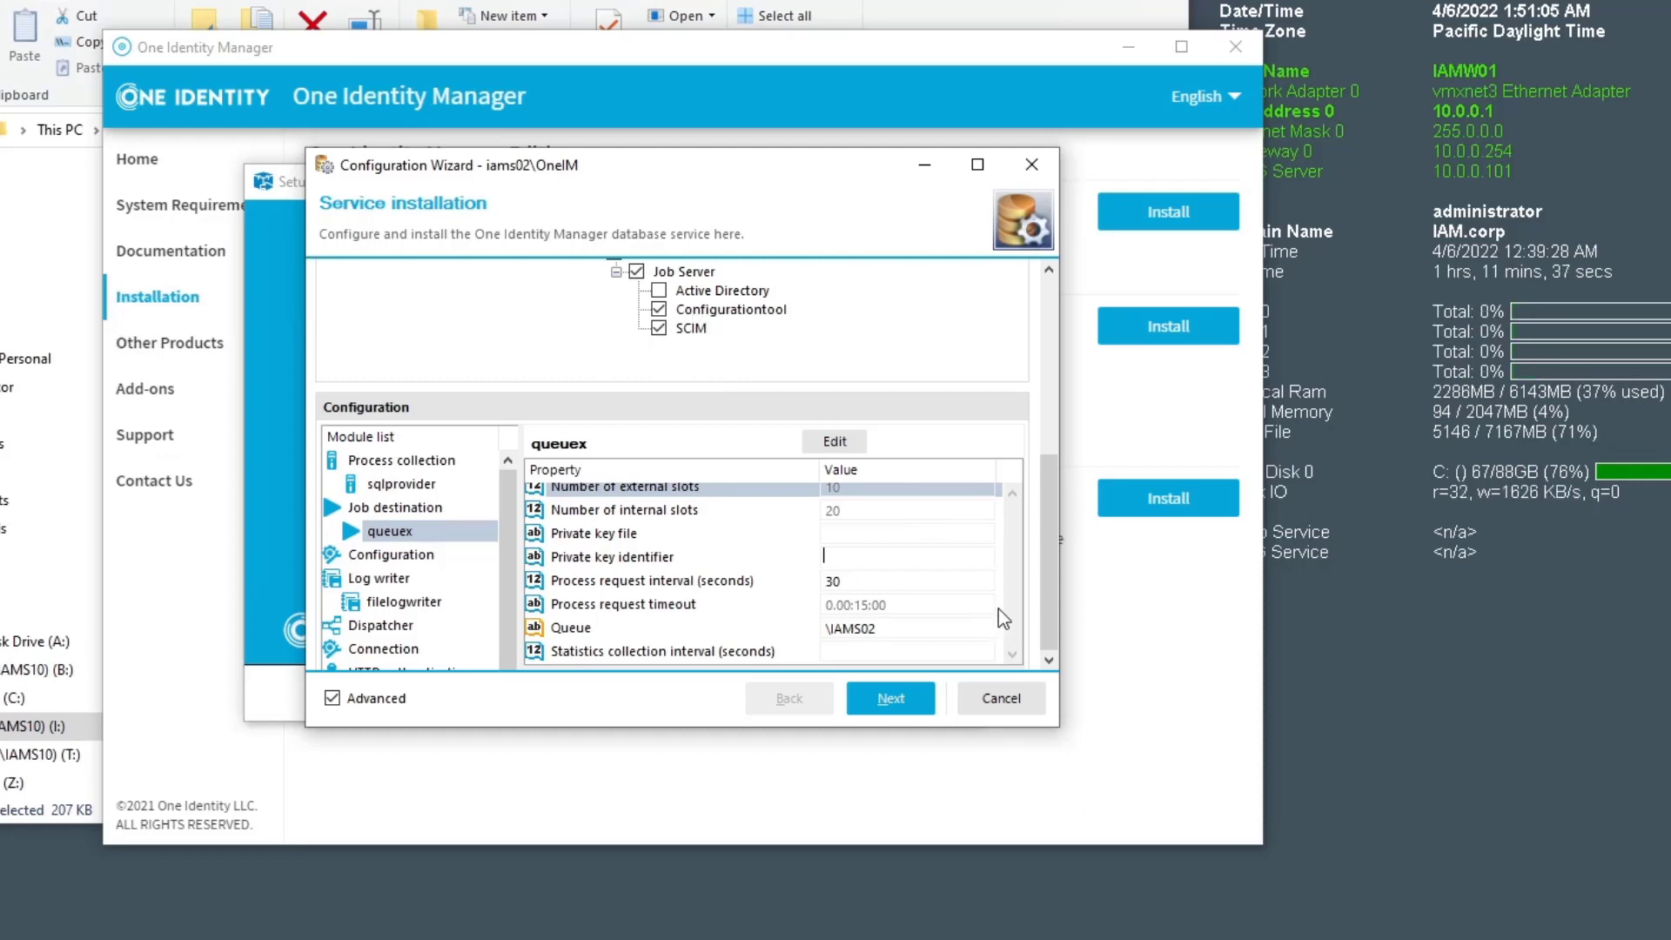
pyautogui.click(902, 702)
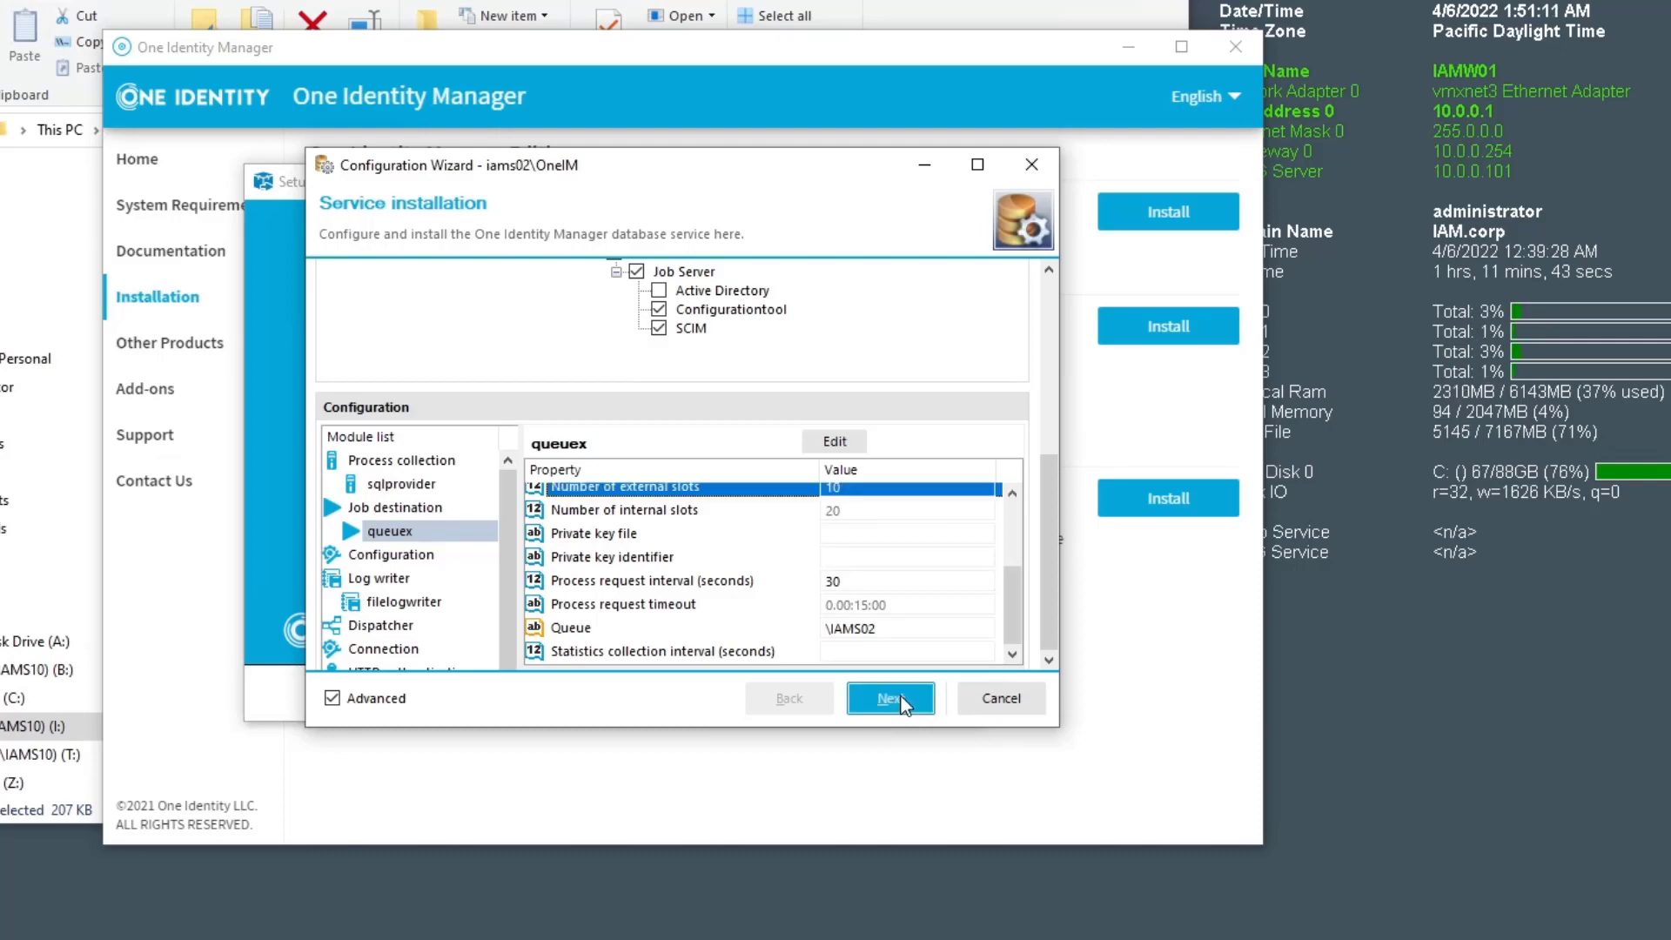
pyautogui.click(903, 701)
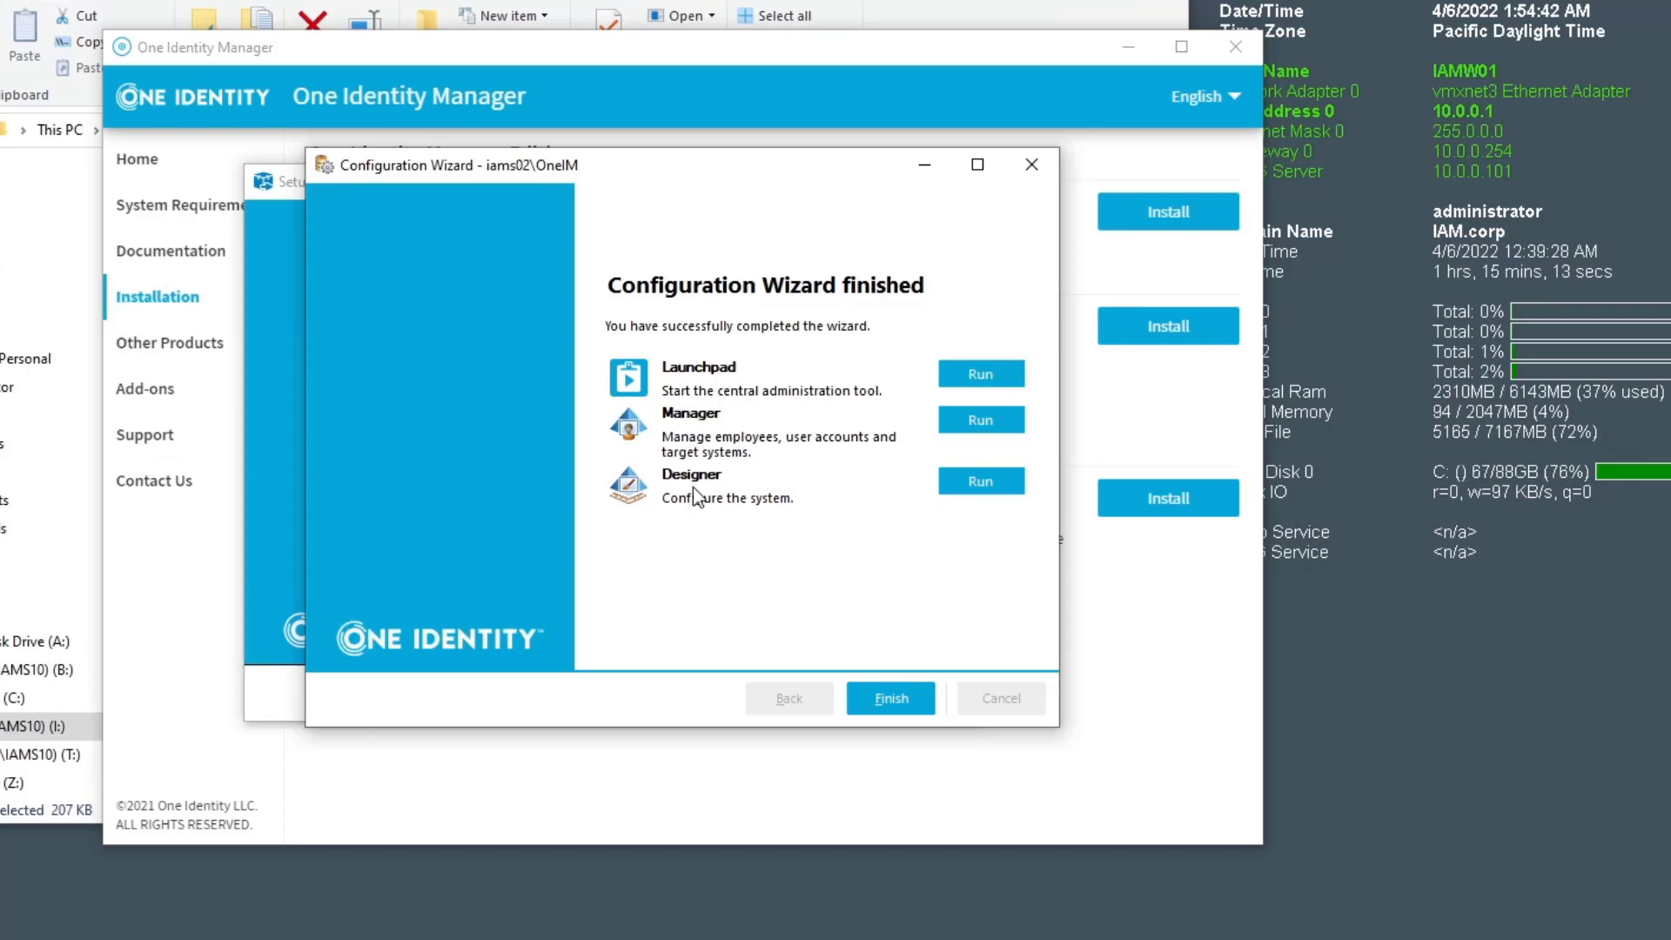
# Run the Launchpad from the finished wizard and open its system status check in a maximized window
pyautogui.click(1011, 374)
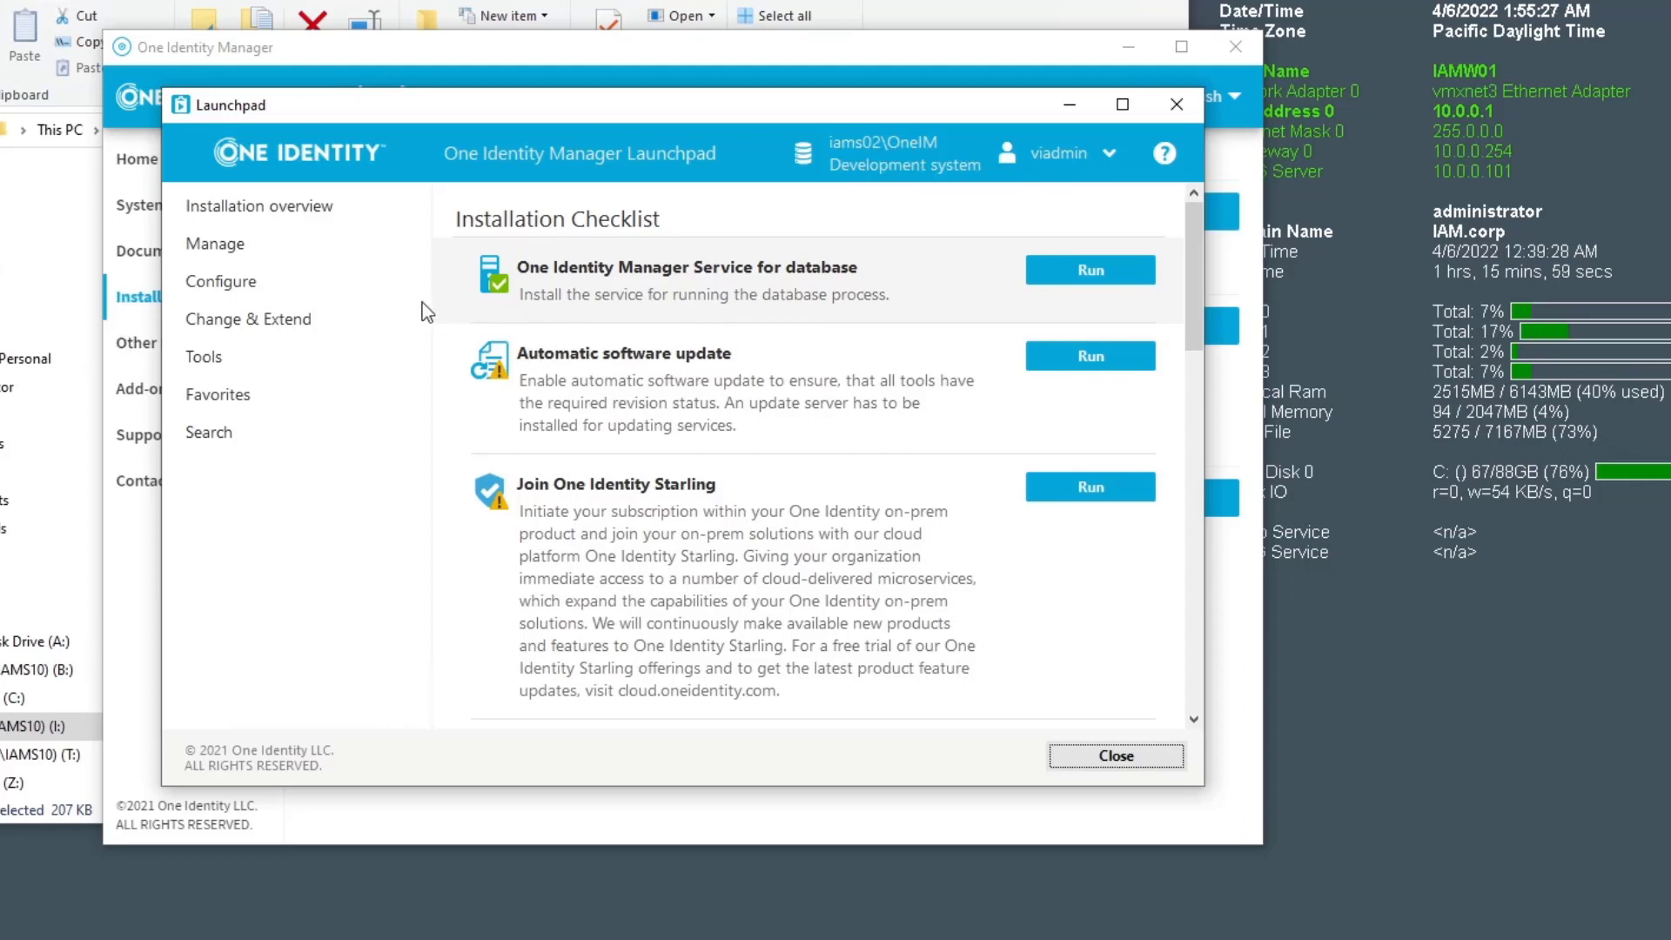
pyautogui.click(216, 249)
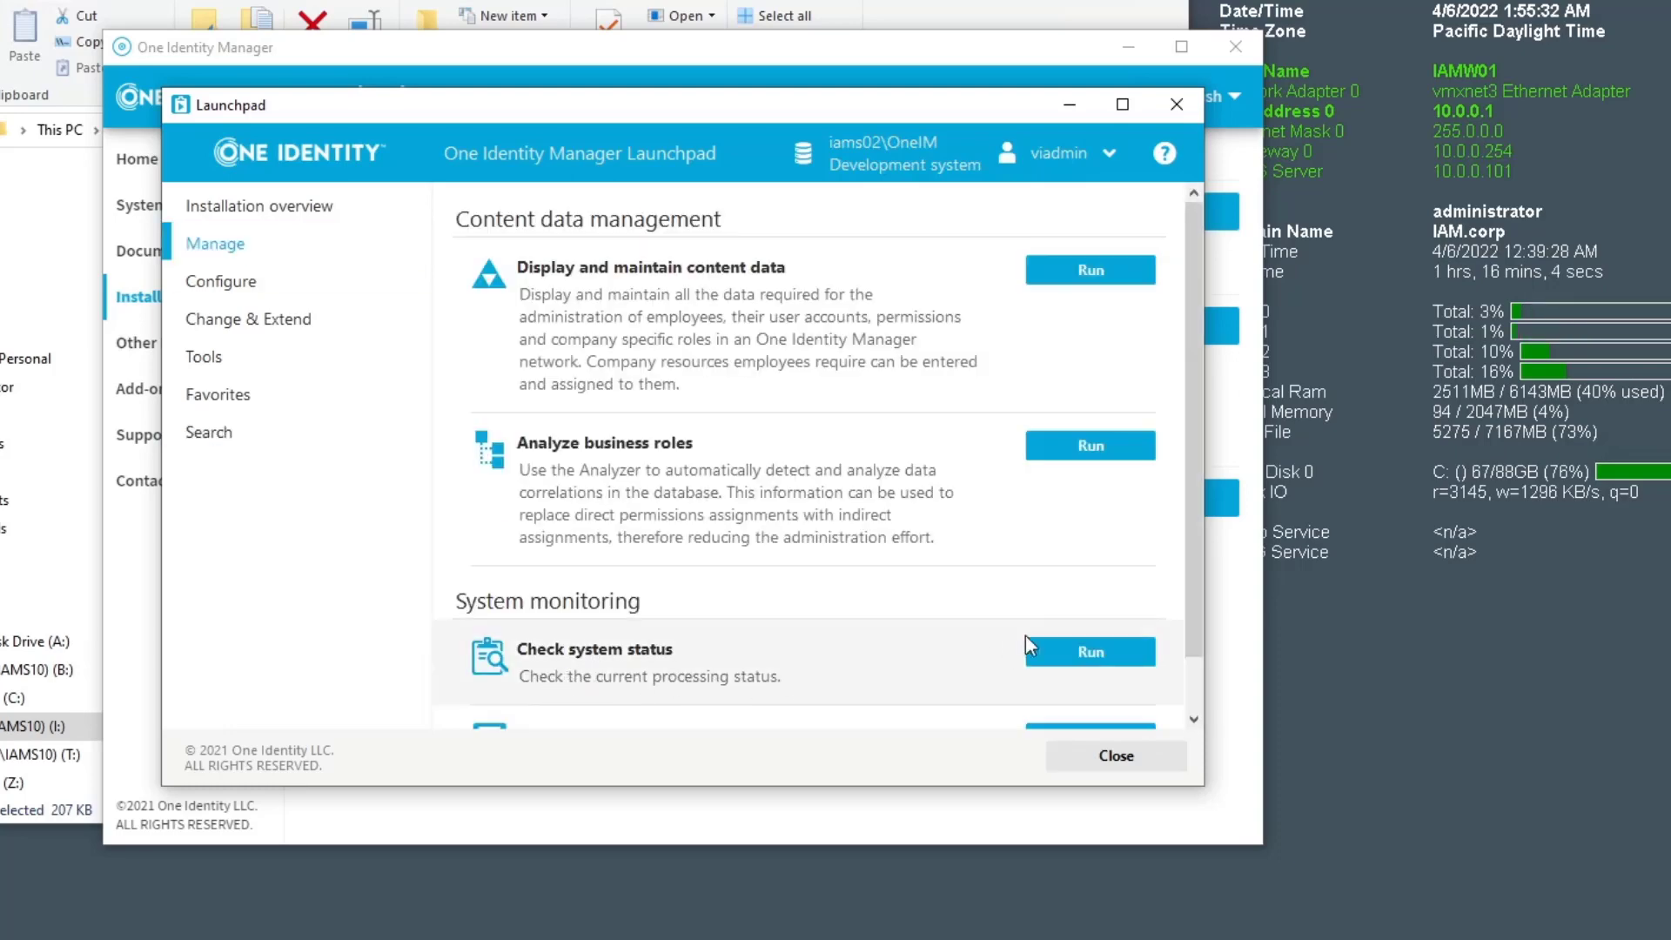
pyautogui.click(1087, 654)
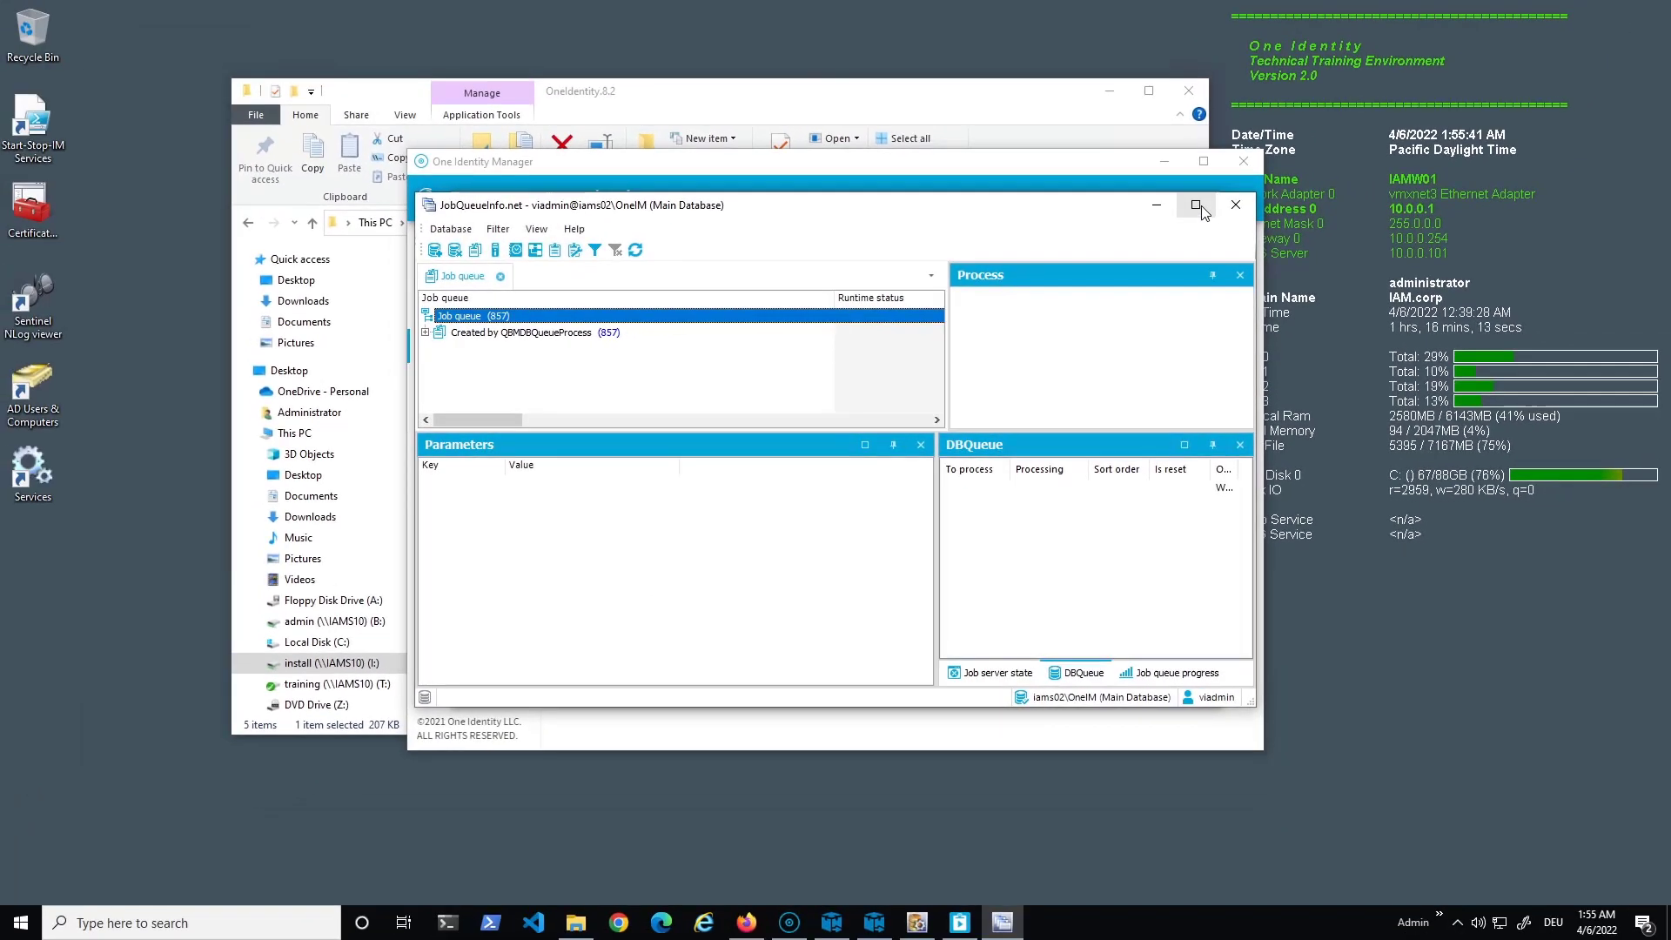
pyautogui.click(1172, 111)
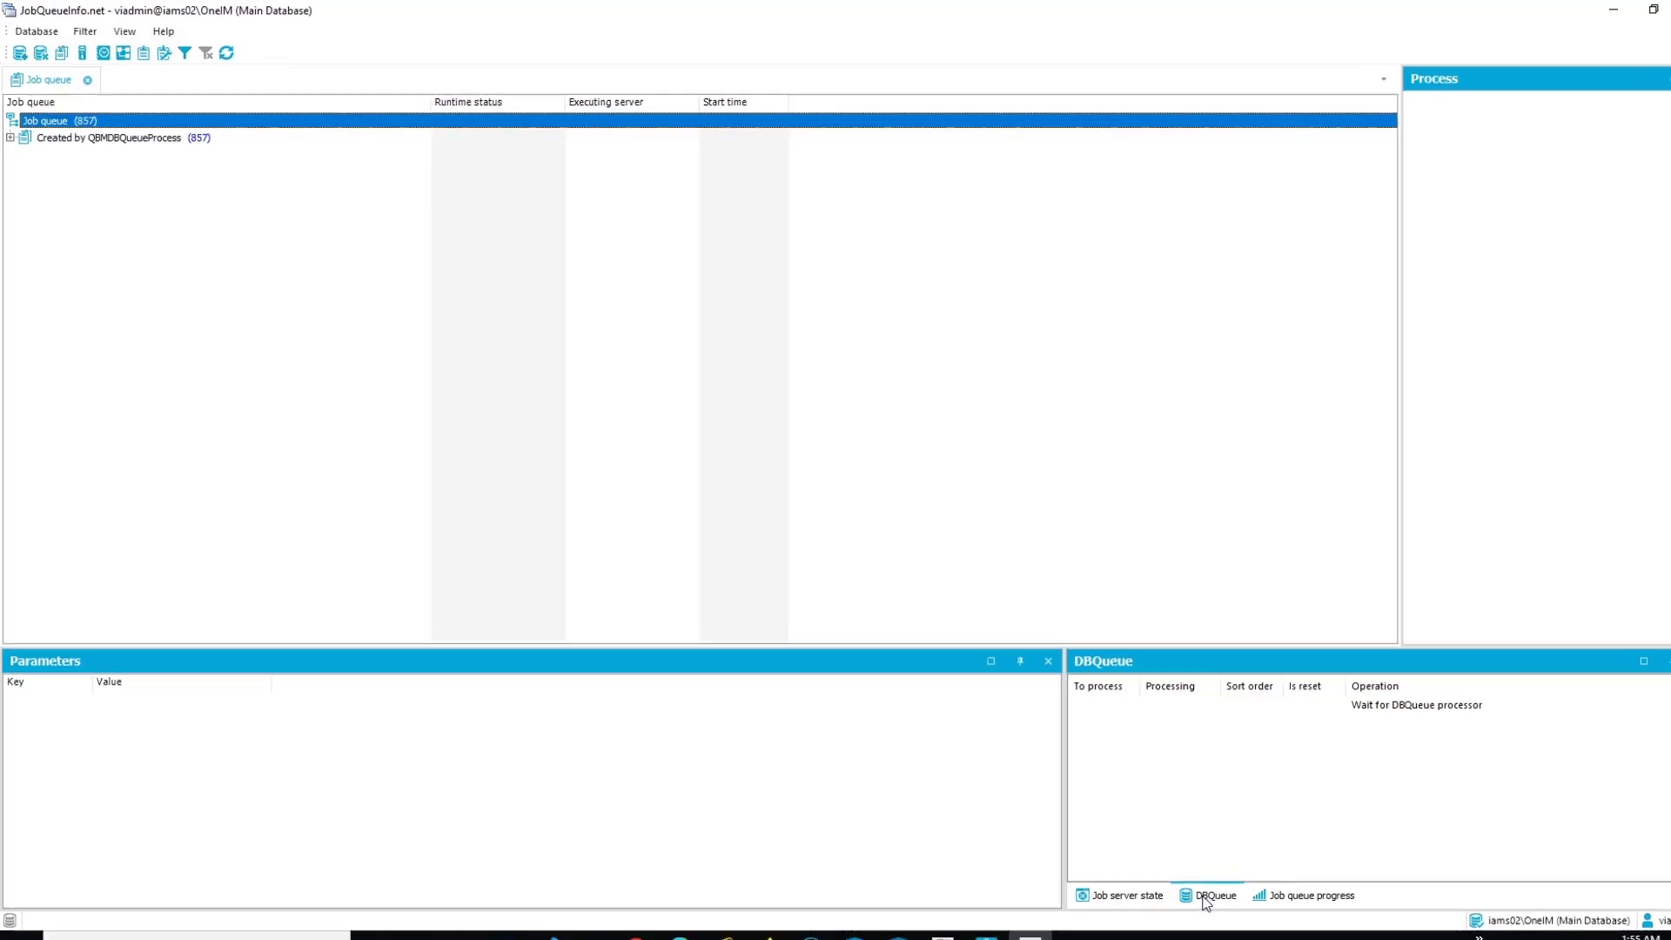
# Start monitoring the entire job queue, and examine the DBQueue and the job queue progress chart
pyautogui.click(1203, 896)
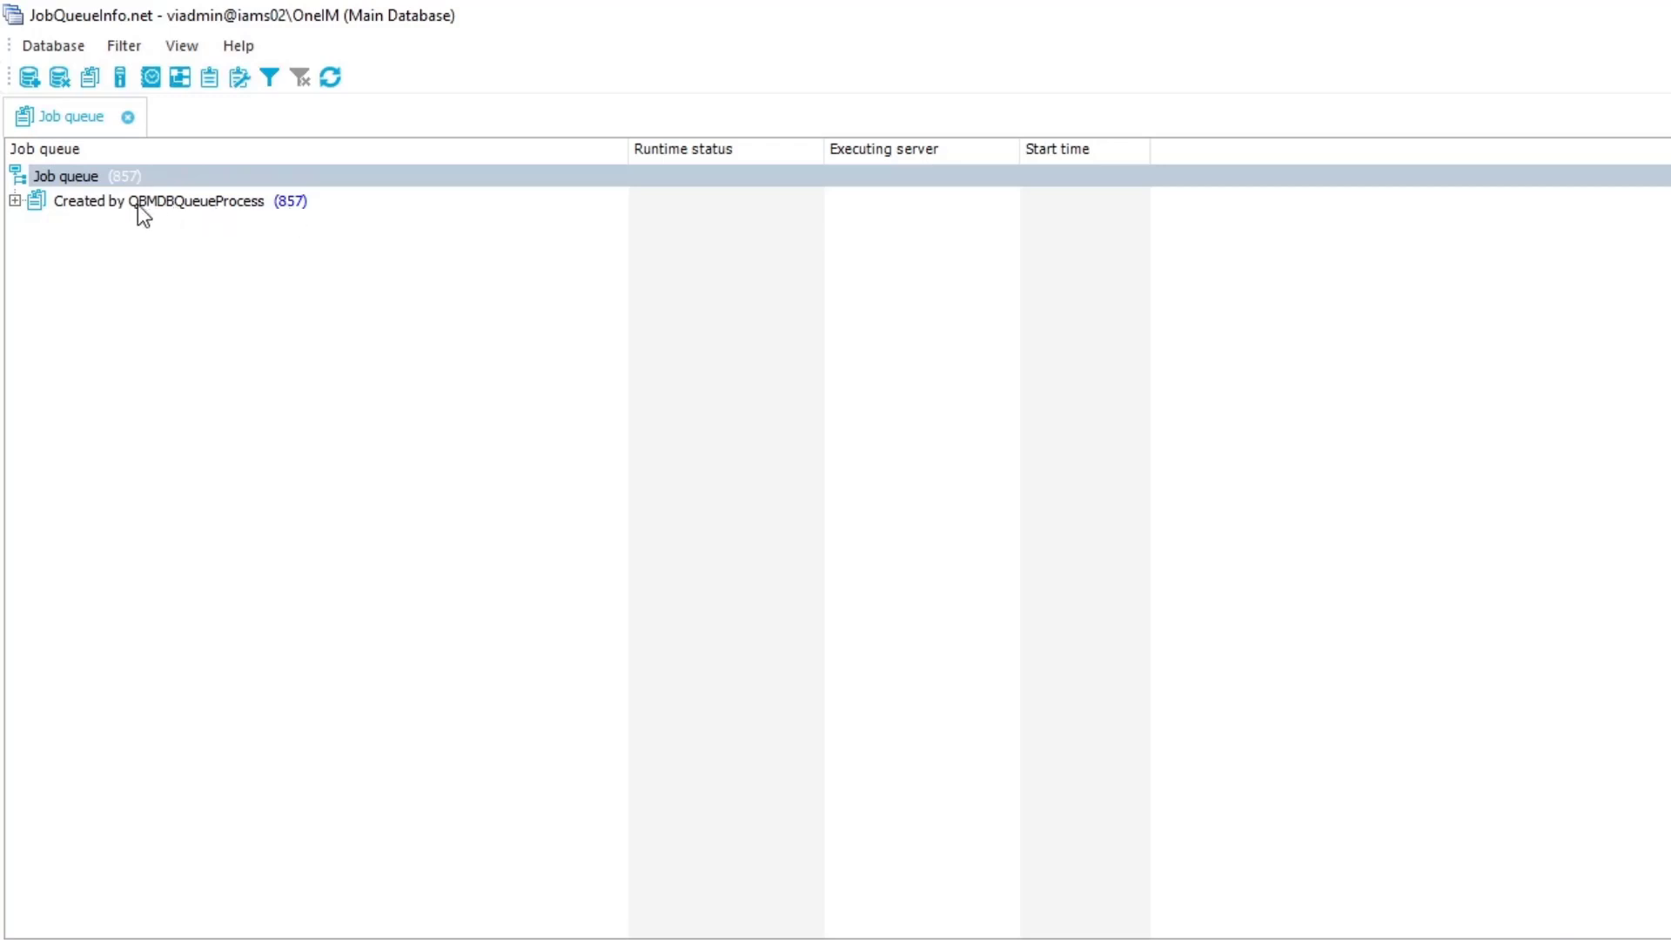
pyautogui.rightClick(113, 206)
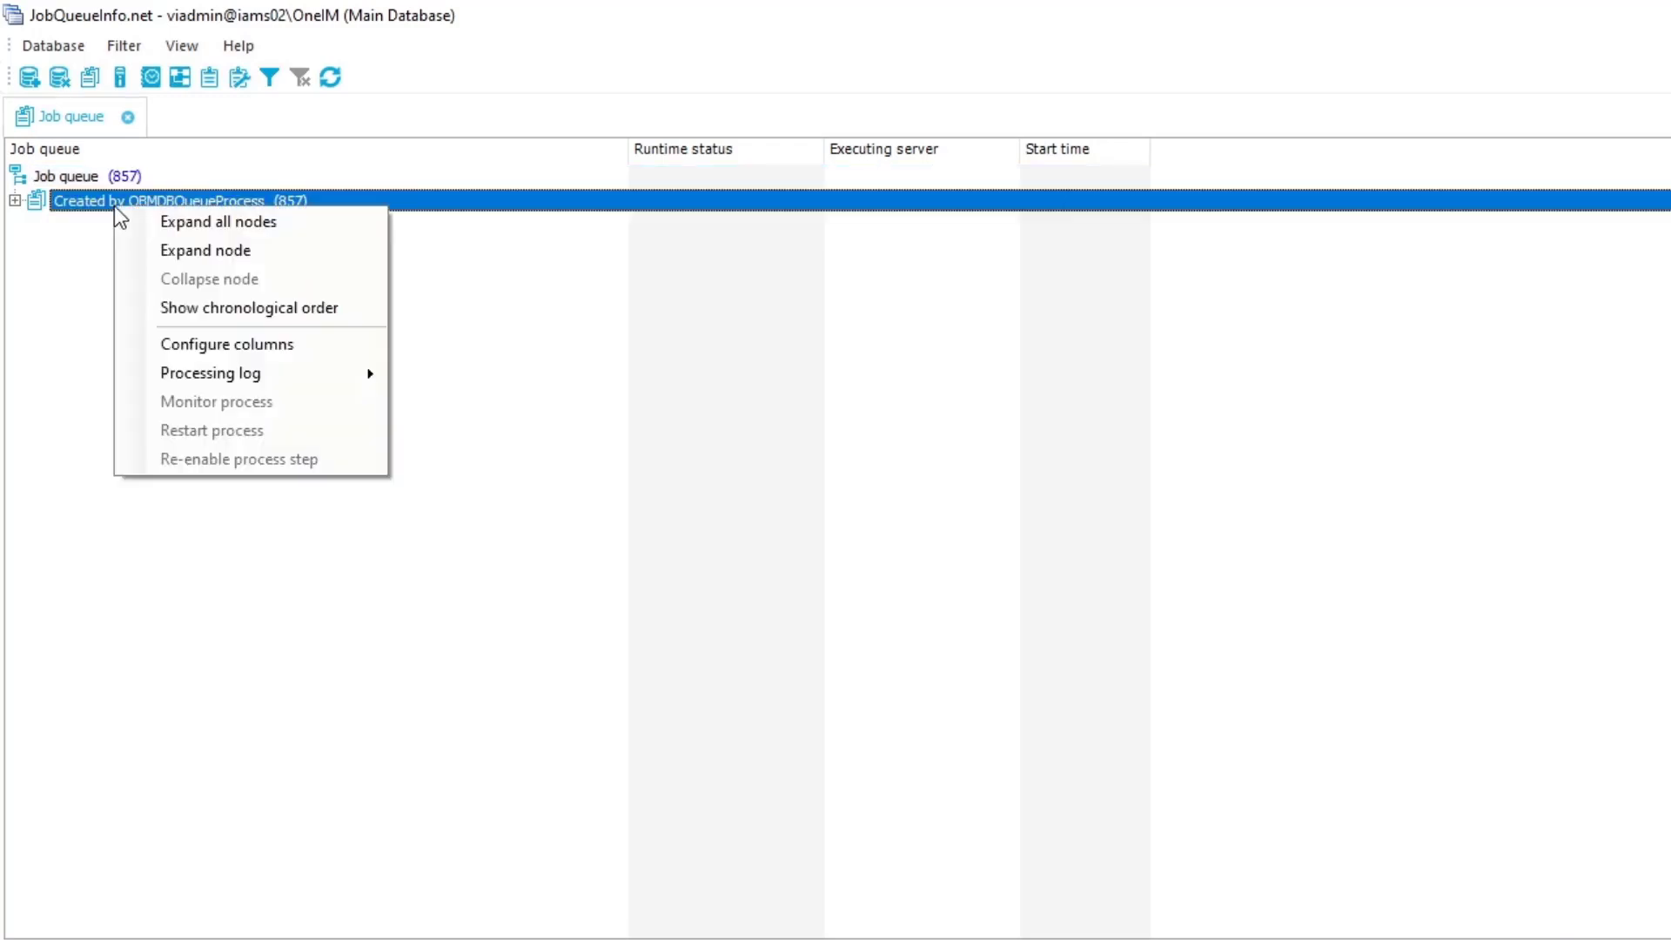
pyautogui.rightClick(106, 176)
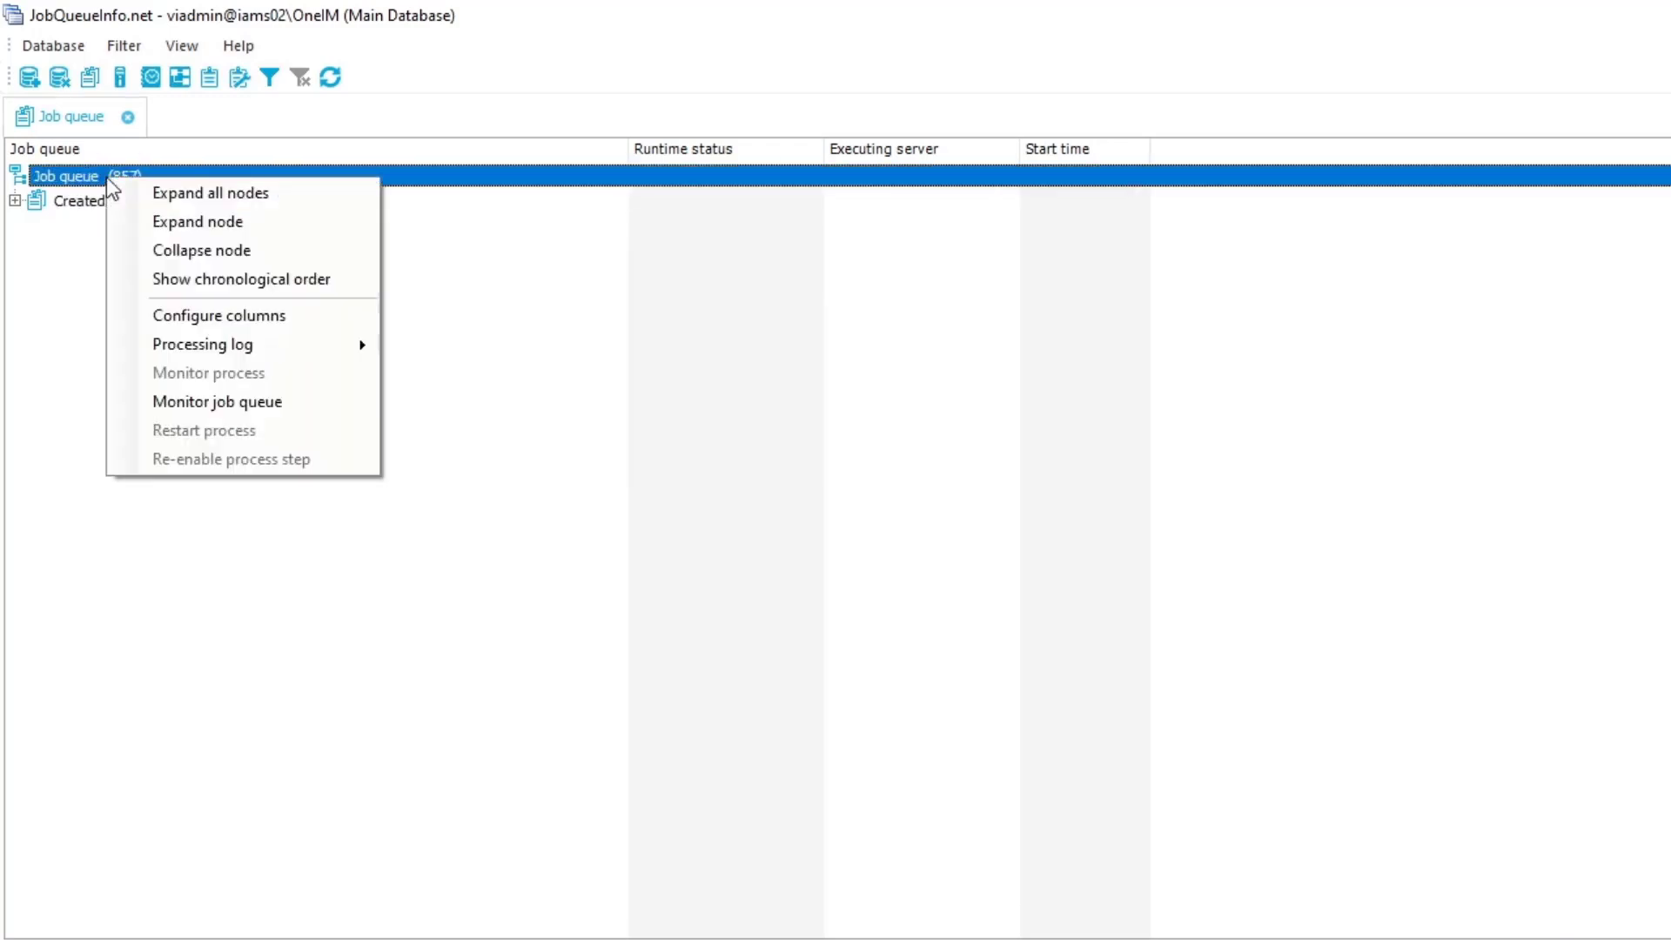
pyautogui.click(225, 401)
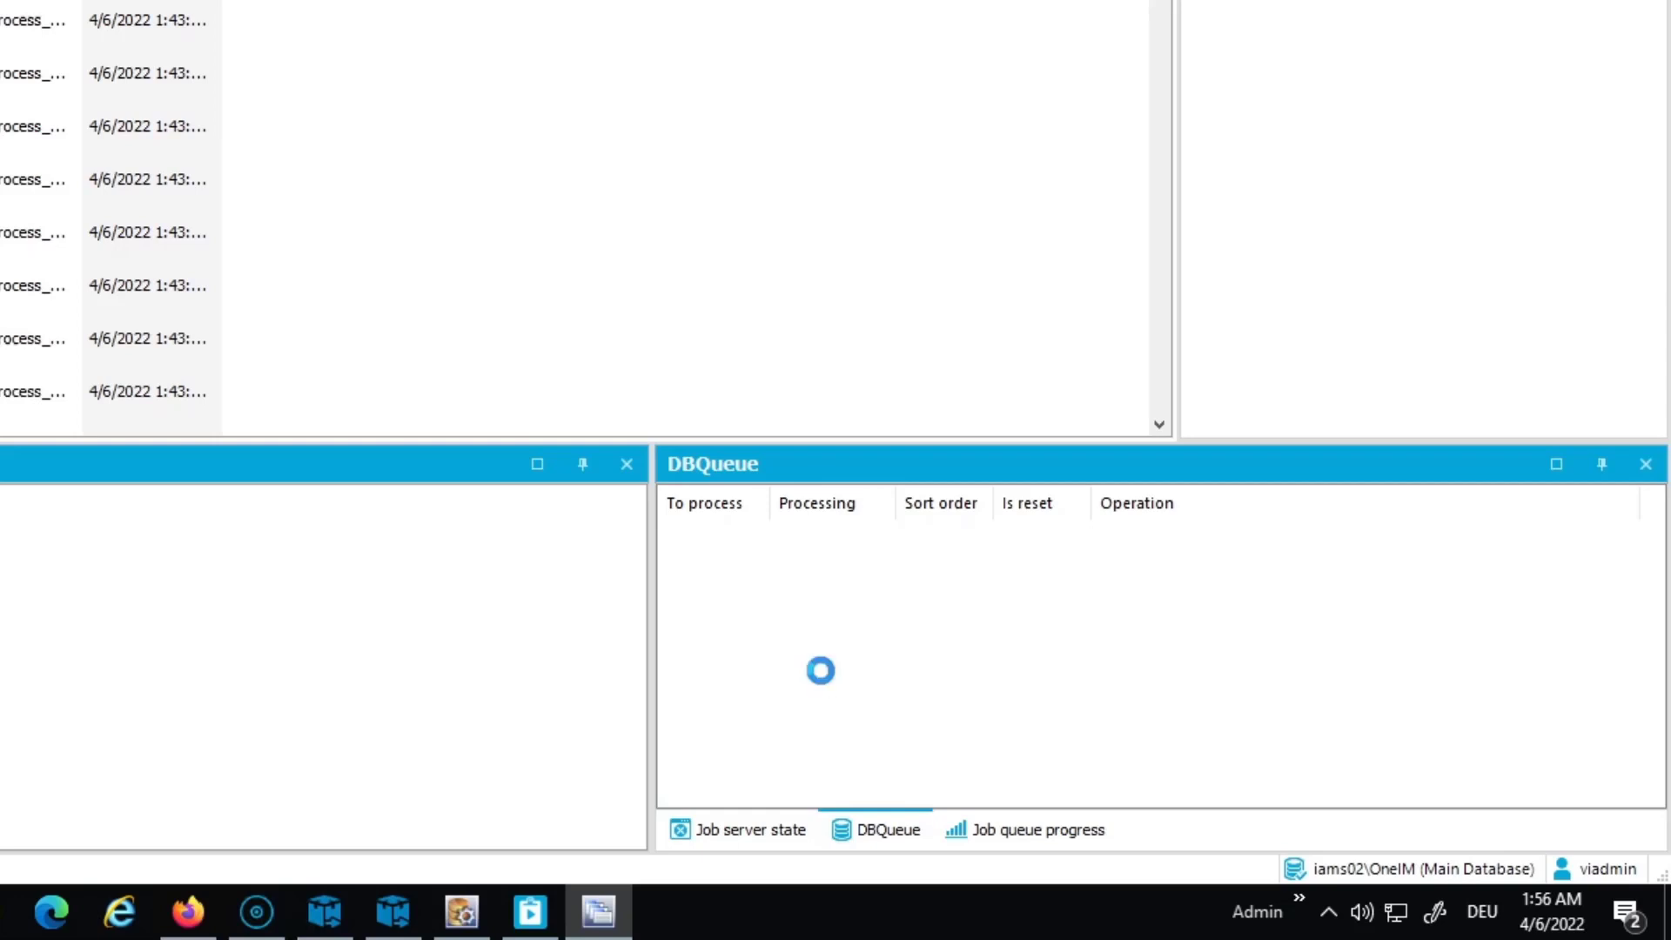
pyautogui.click(733, 480)
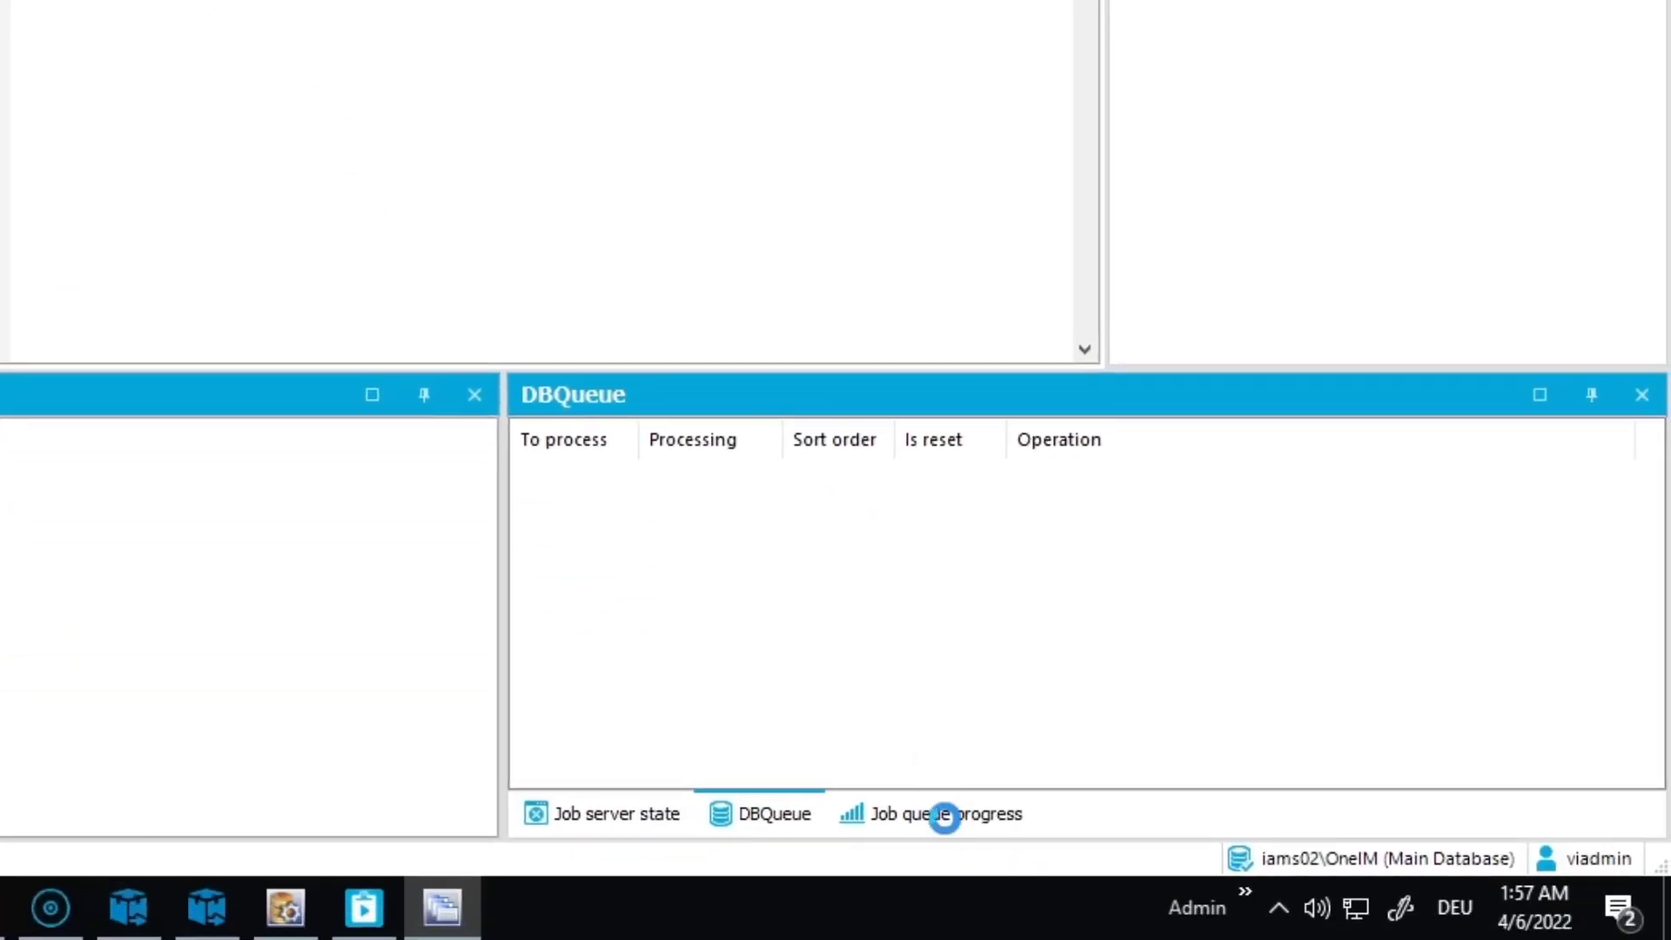
pyautogui.click(944, 818)
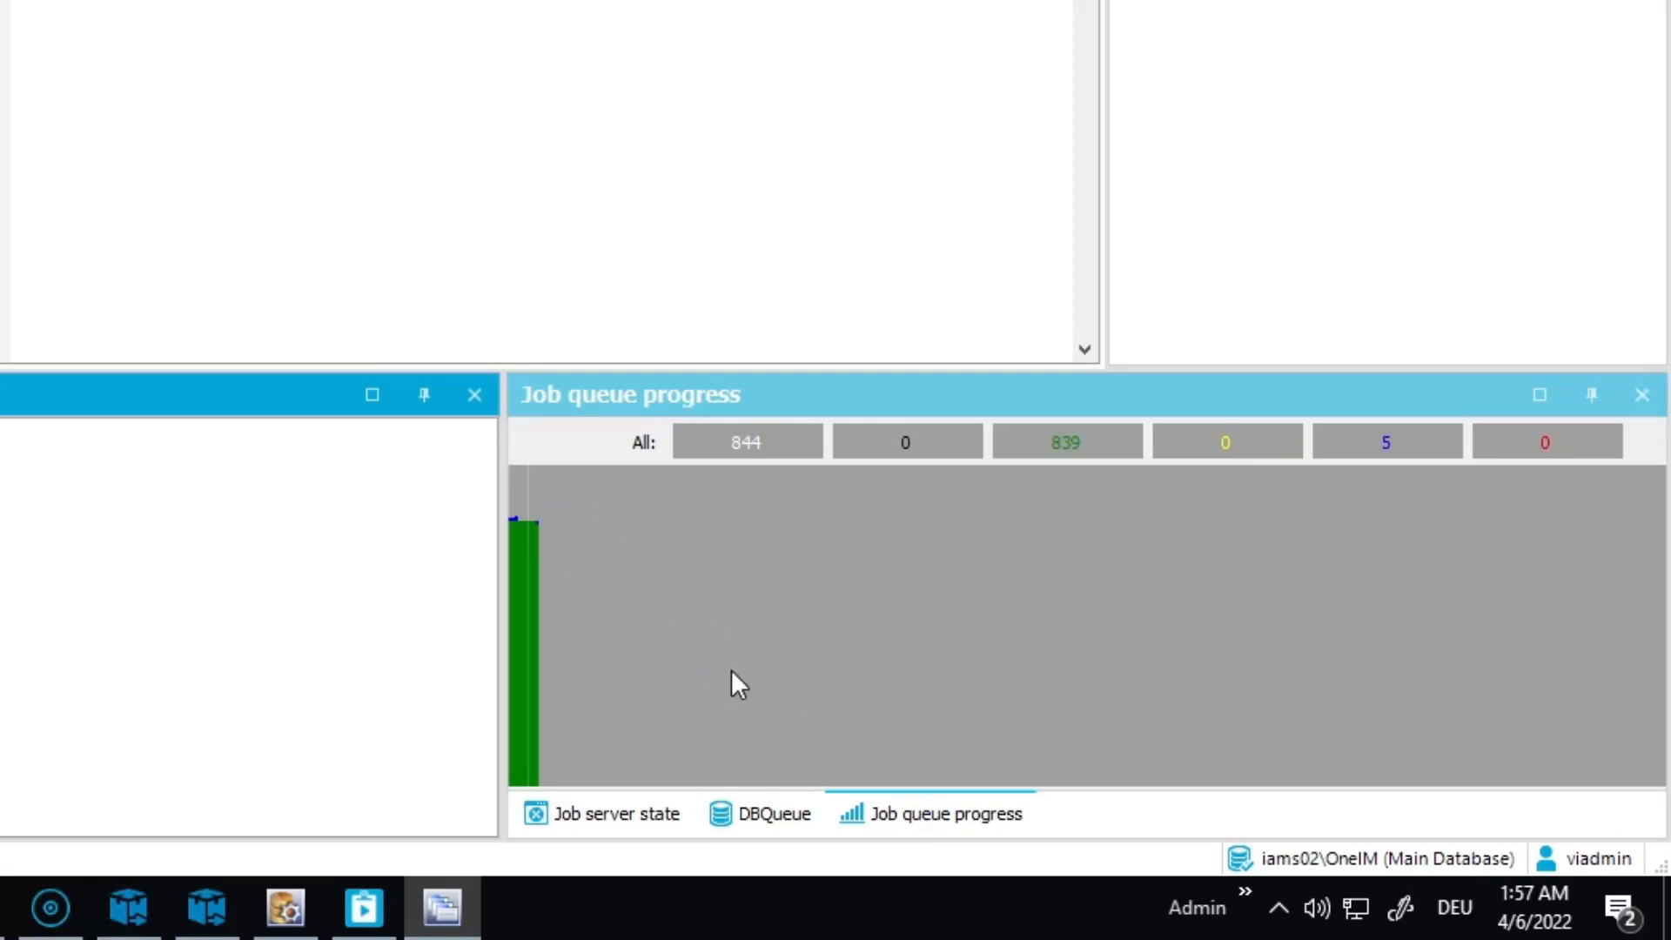
pyautogui.moveTo(532, 551)
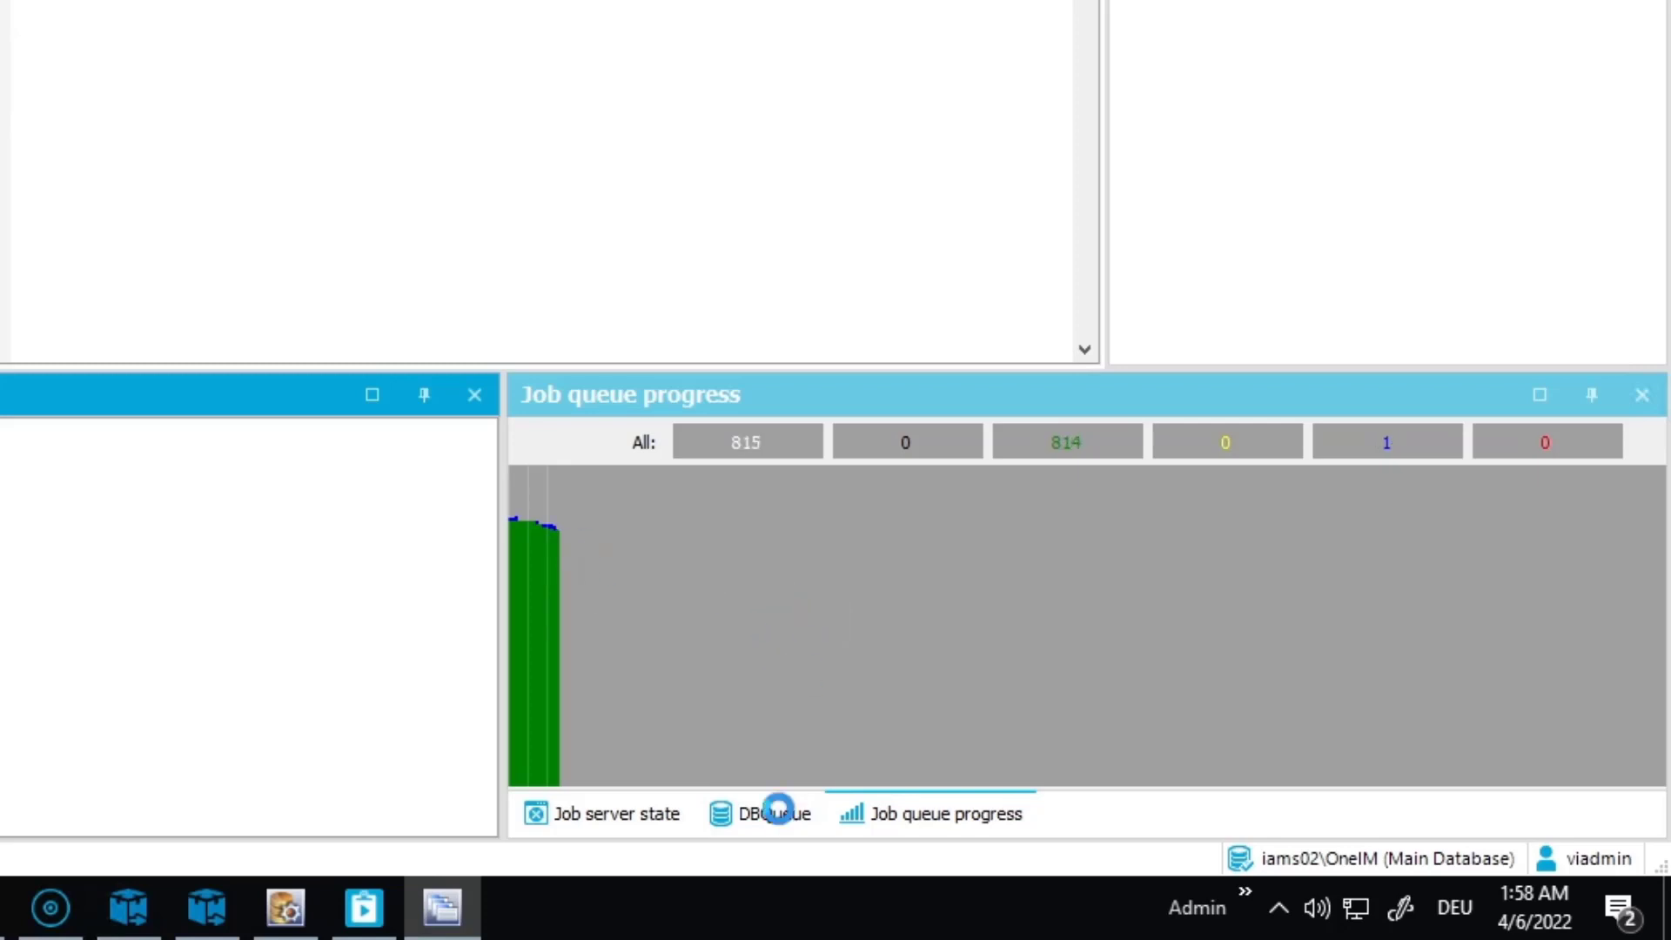
# Show the job server state, refresh the server list, and get the current status of IAMS02
pyautogui.click(625, 815)
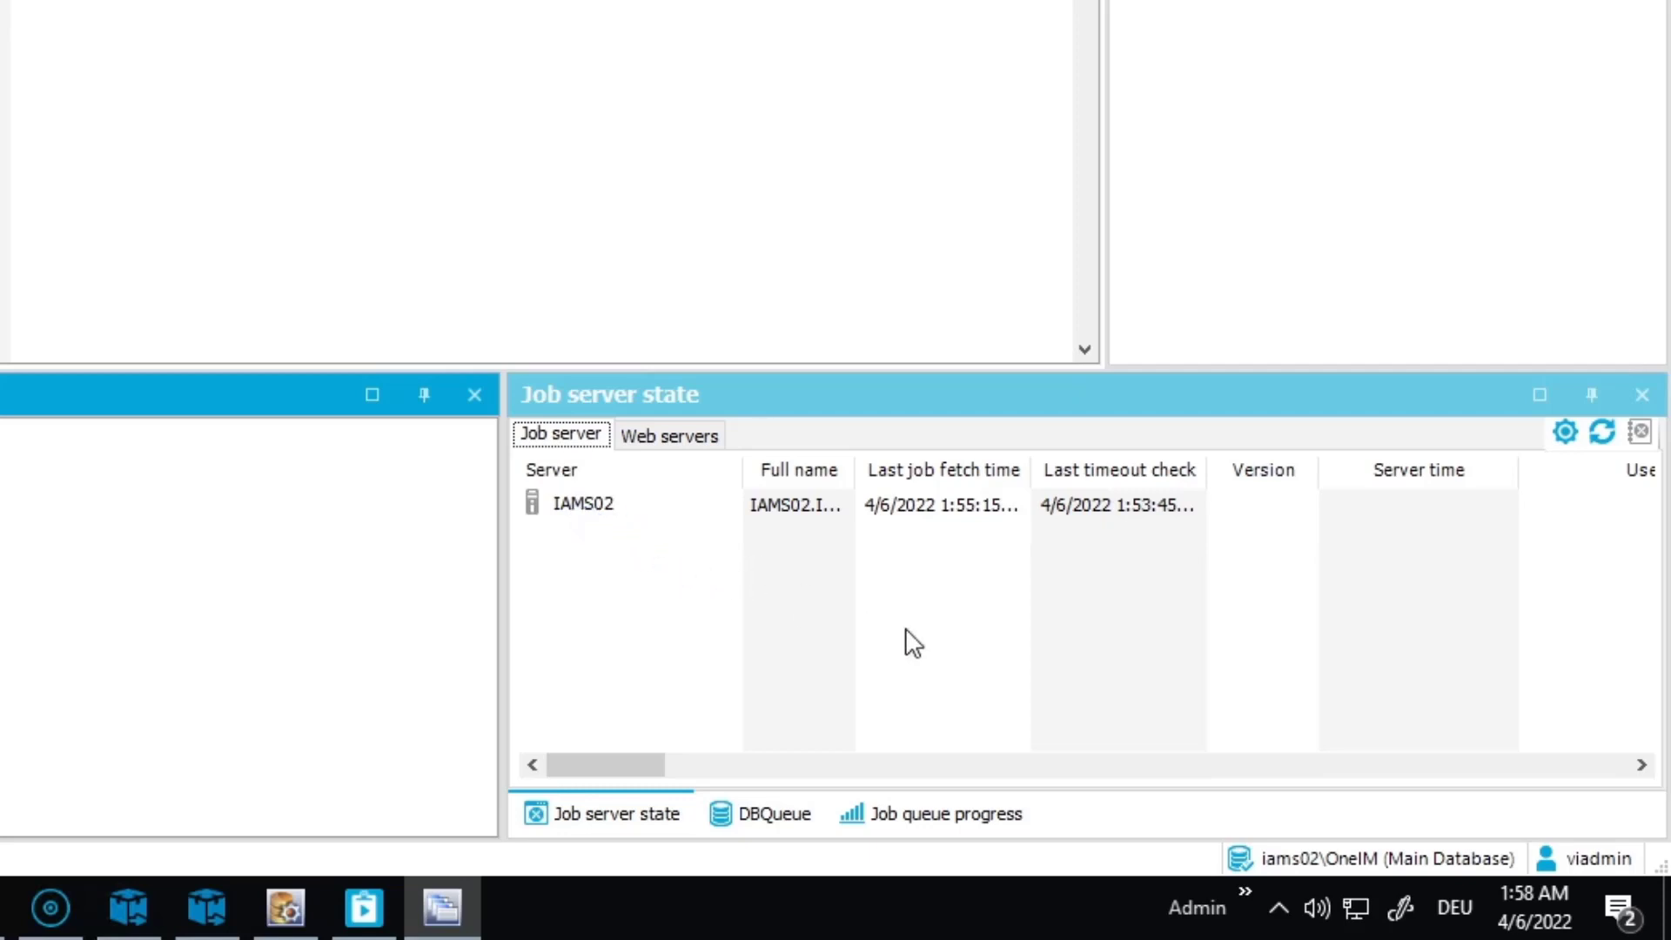
pyautogui.click(933, 616)
pyautogui.click(1603, 432)
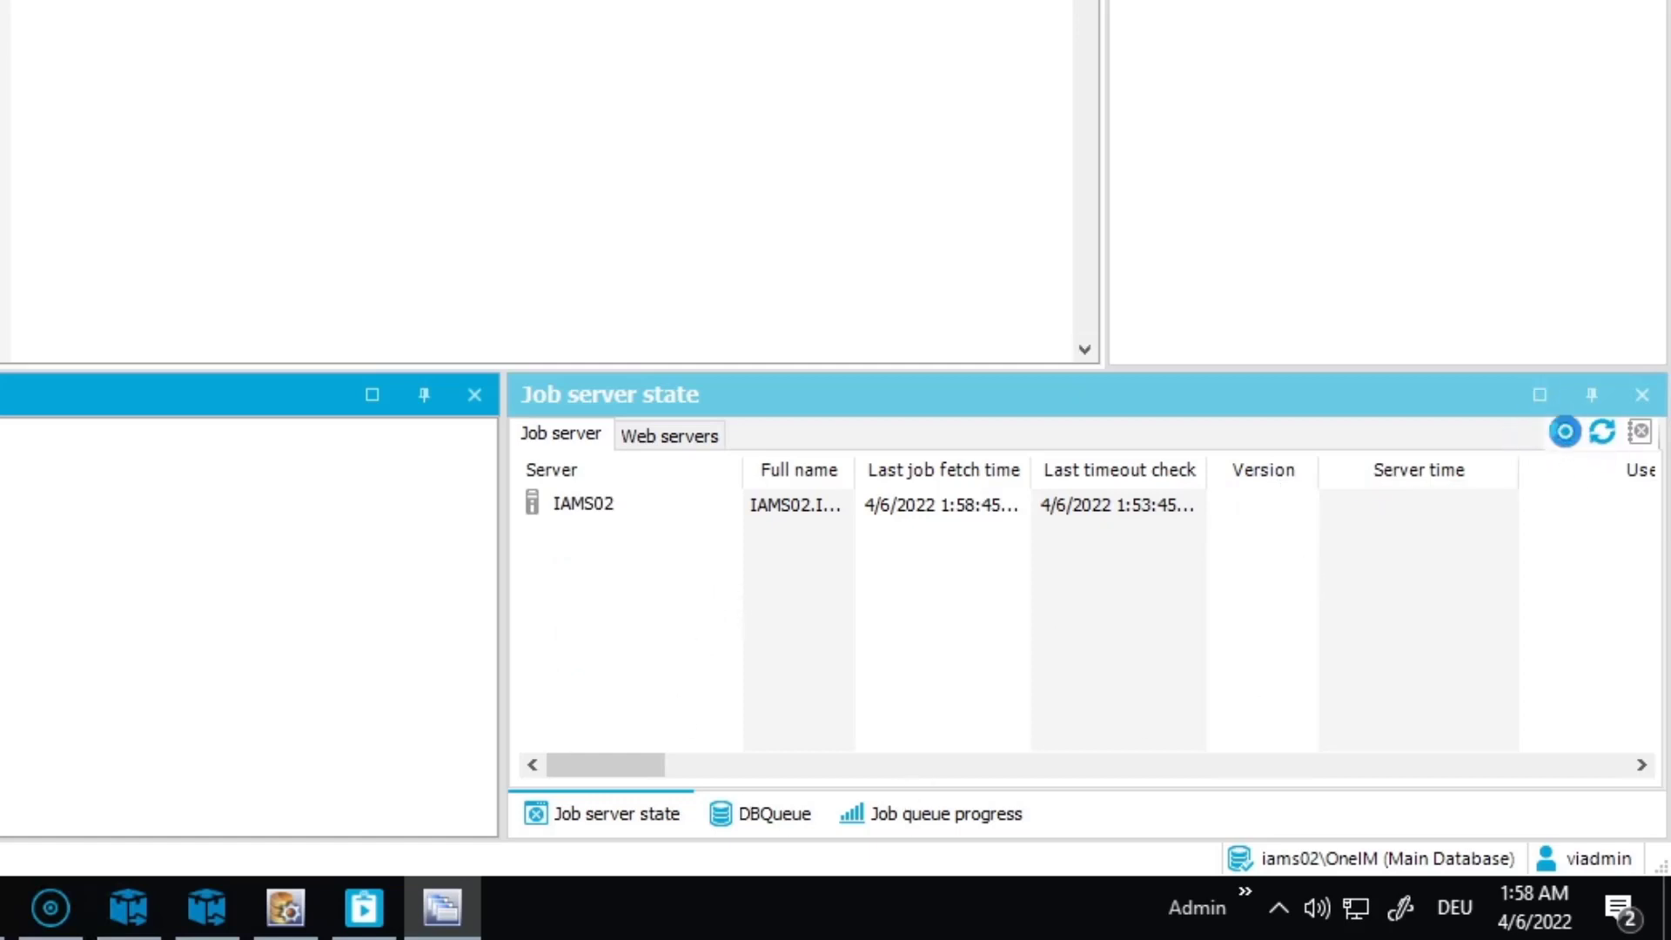
pyautogui.click(1565, 431)
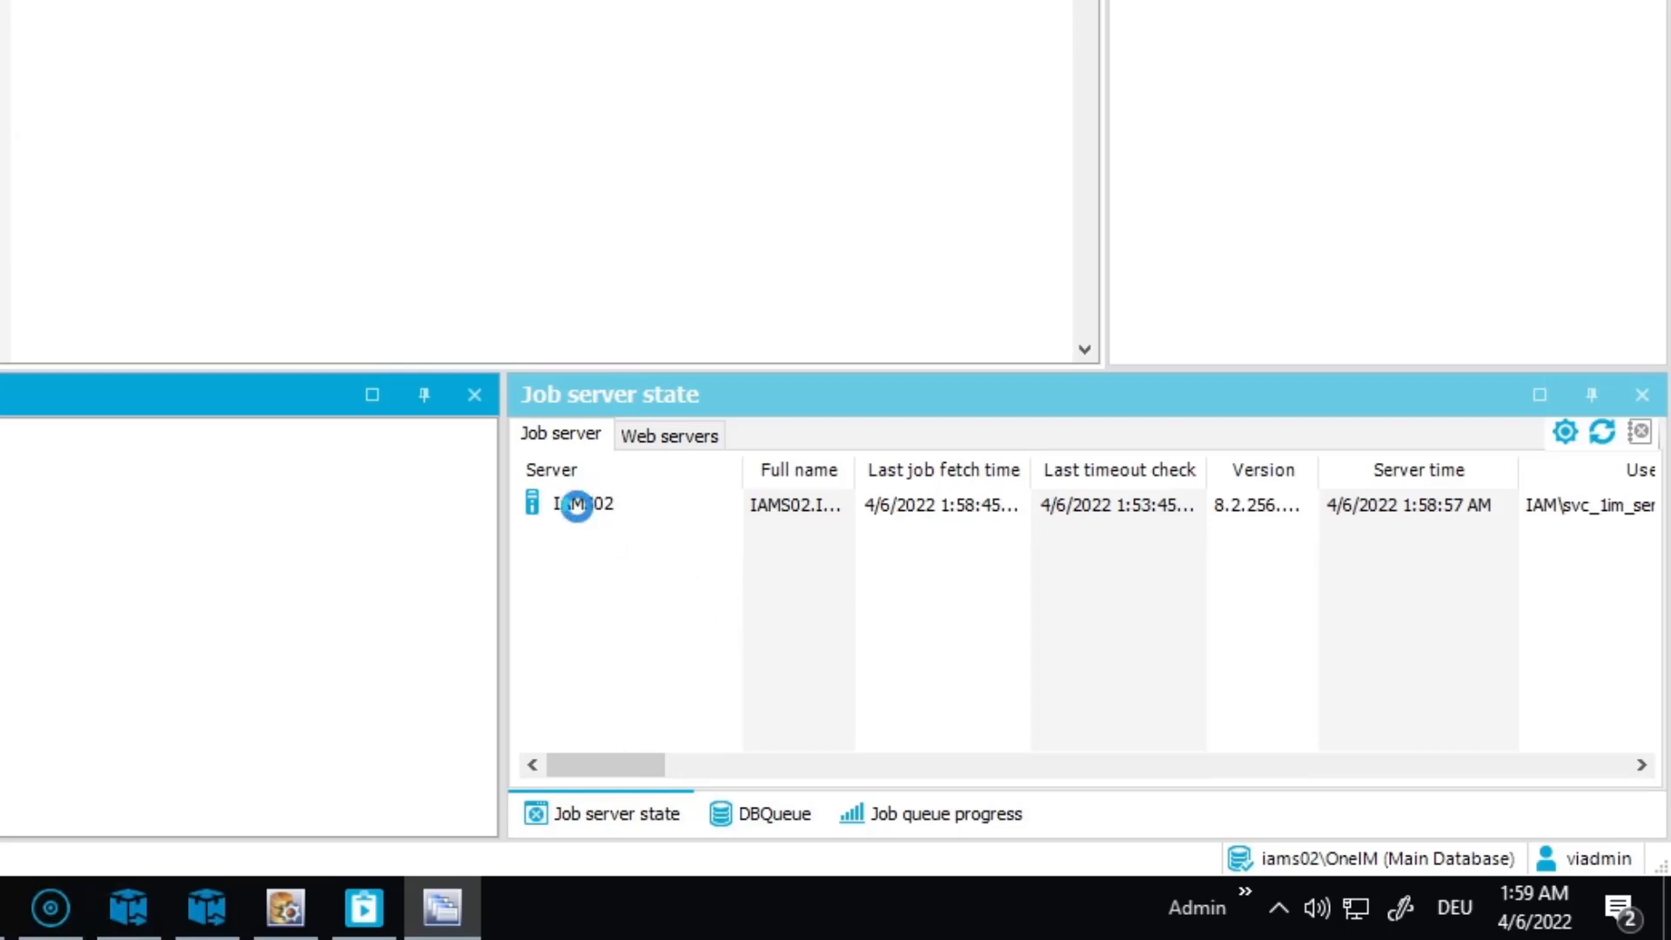
# Show the IAMS02 job server in the browser and open its log file with all information
pyautogui.rightClick(578, 507)
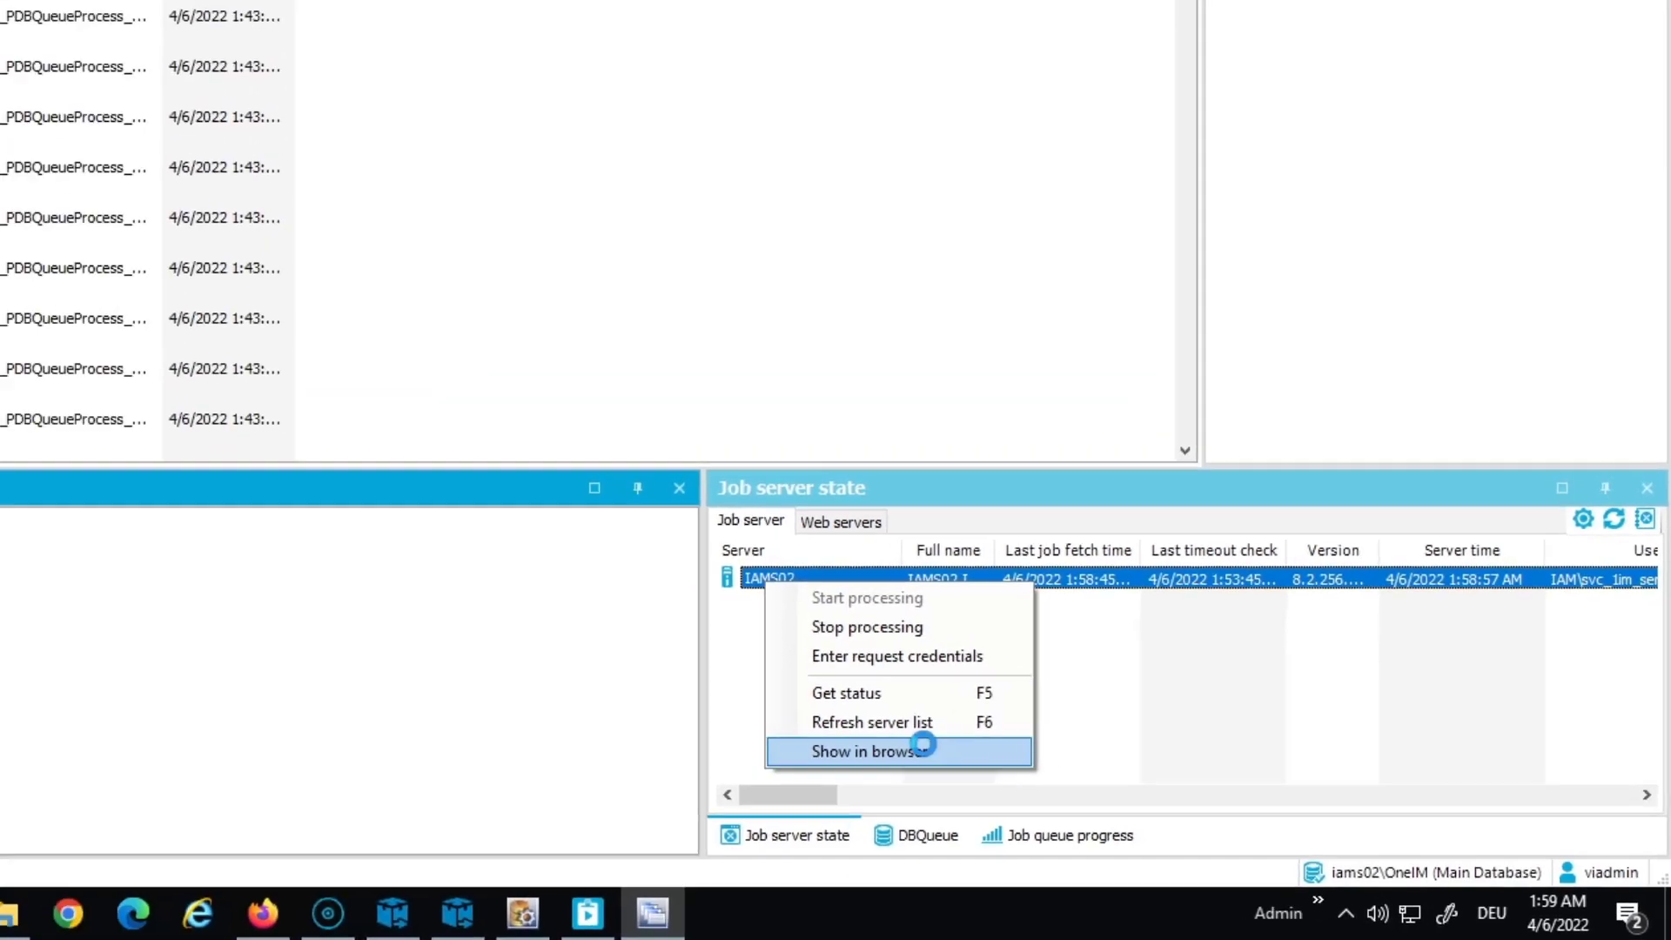
pyautogui.click(767, 712)
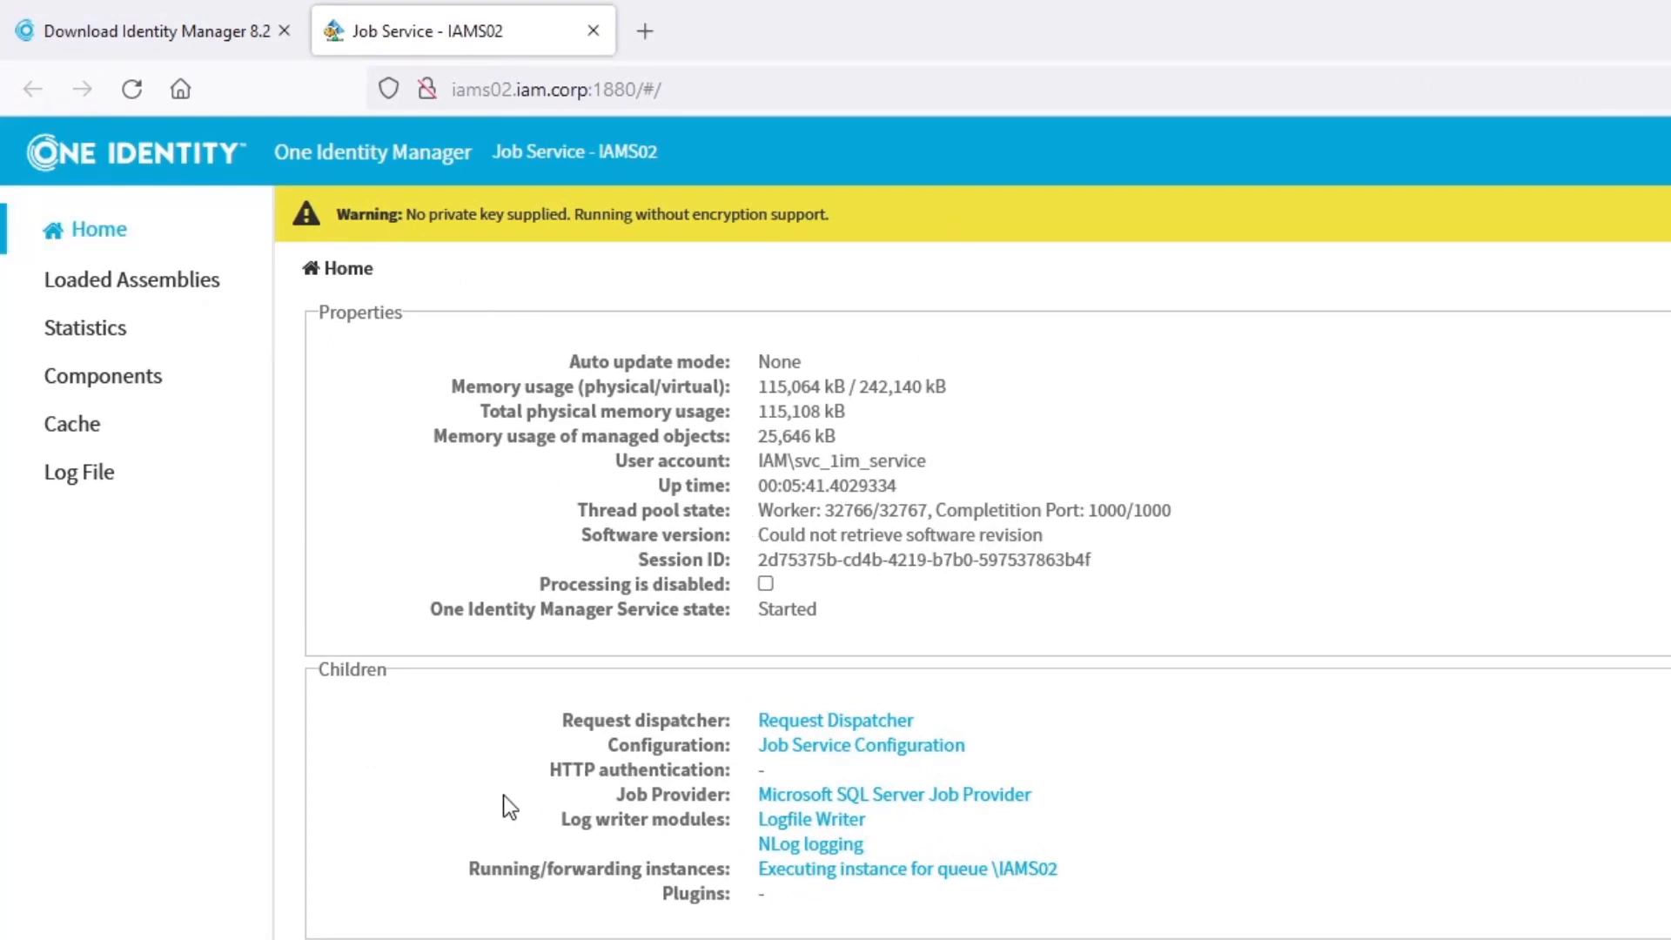
pyautogui.click(75, 483)
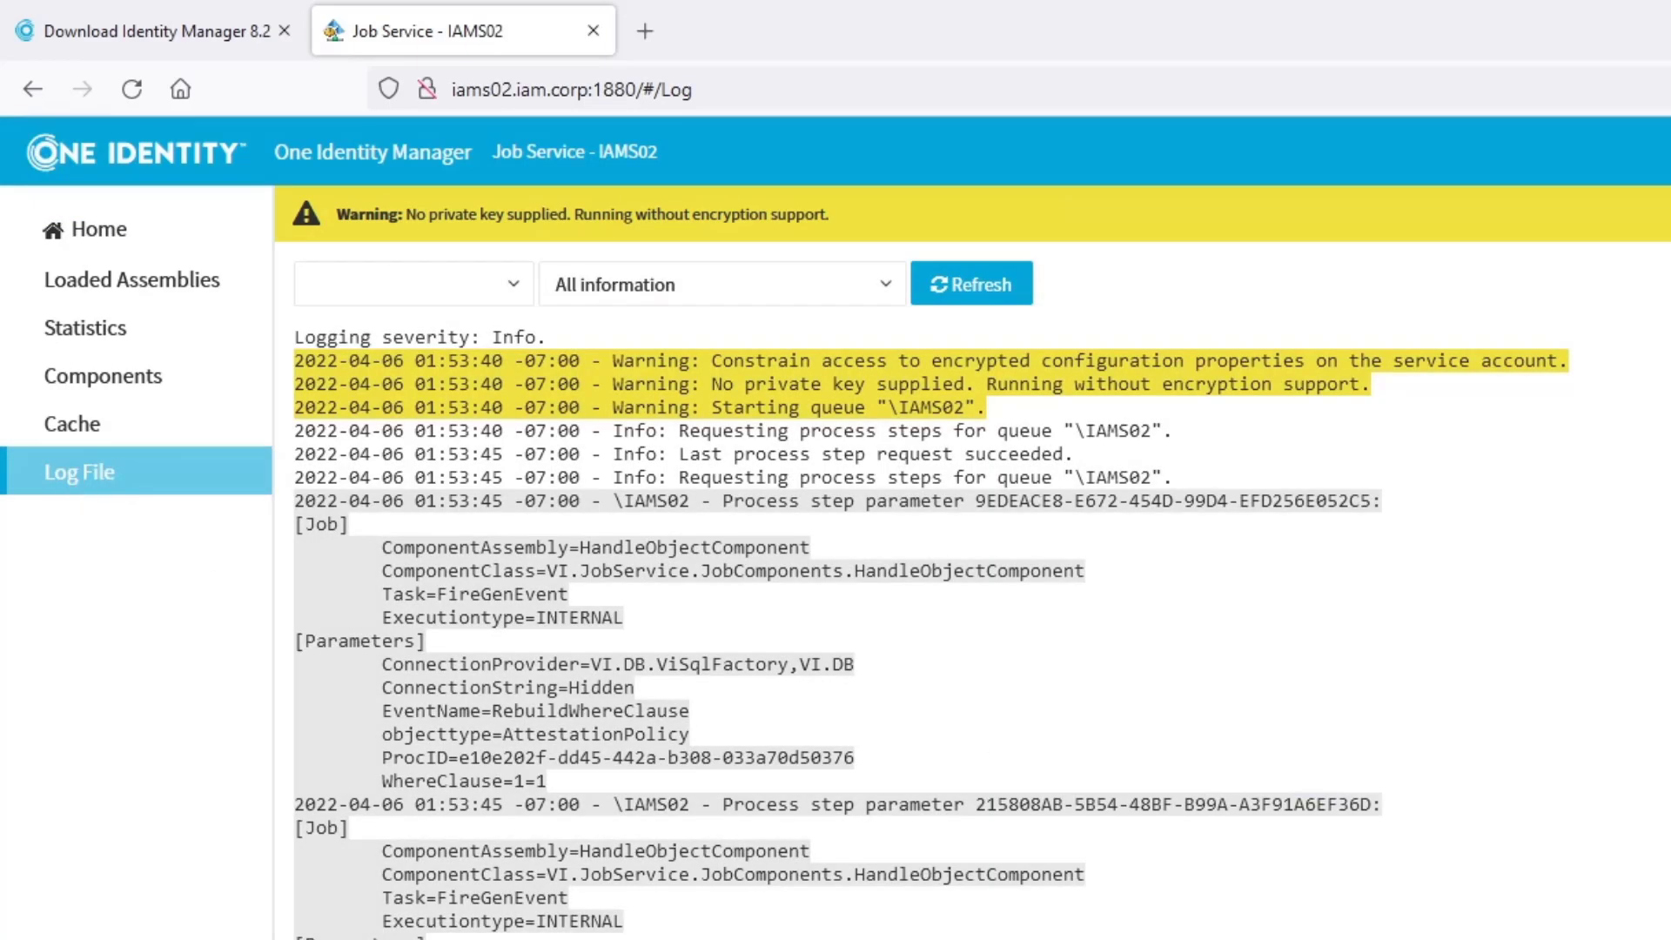
# Read the IAMS02 log file to its latest entries, and examine the DBQueue and the job queue progress chart again
pyautogui.scroll(-15, 982, 631)
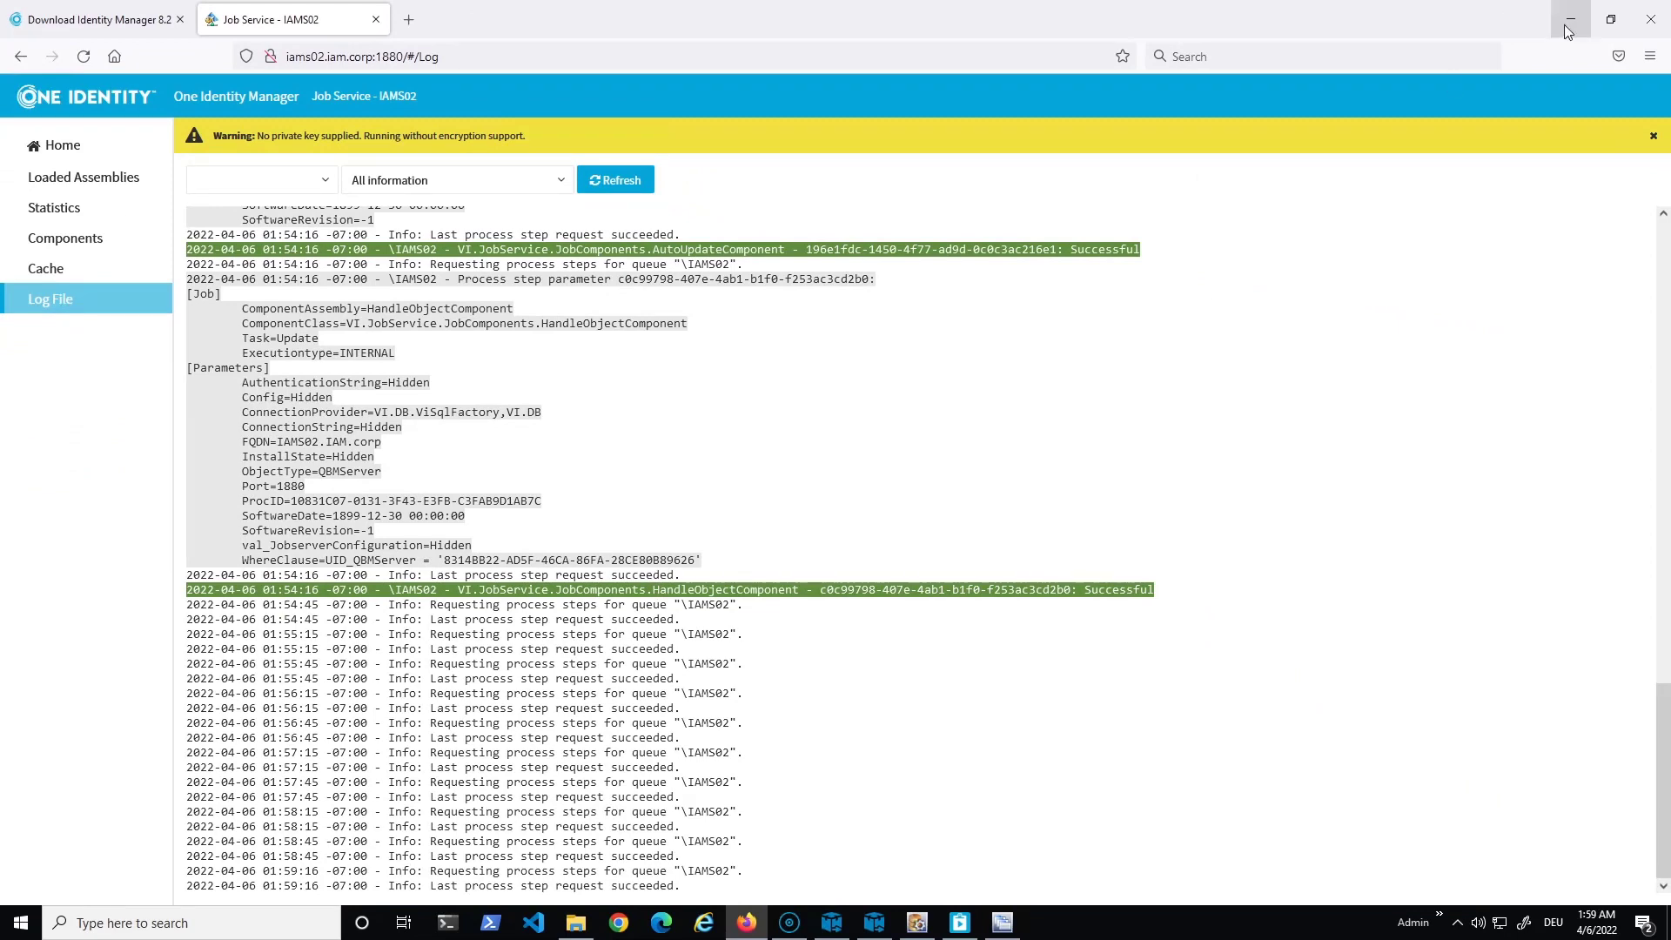
pyautogui.click(1564, 24)
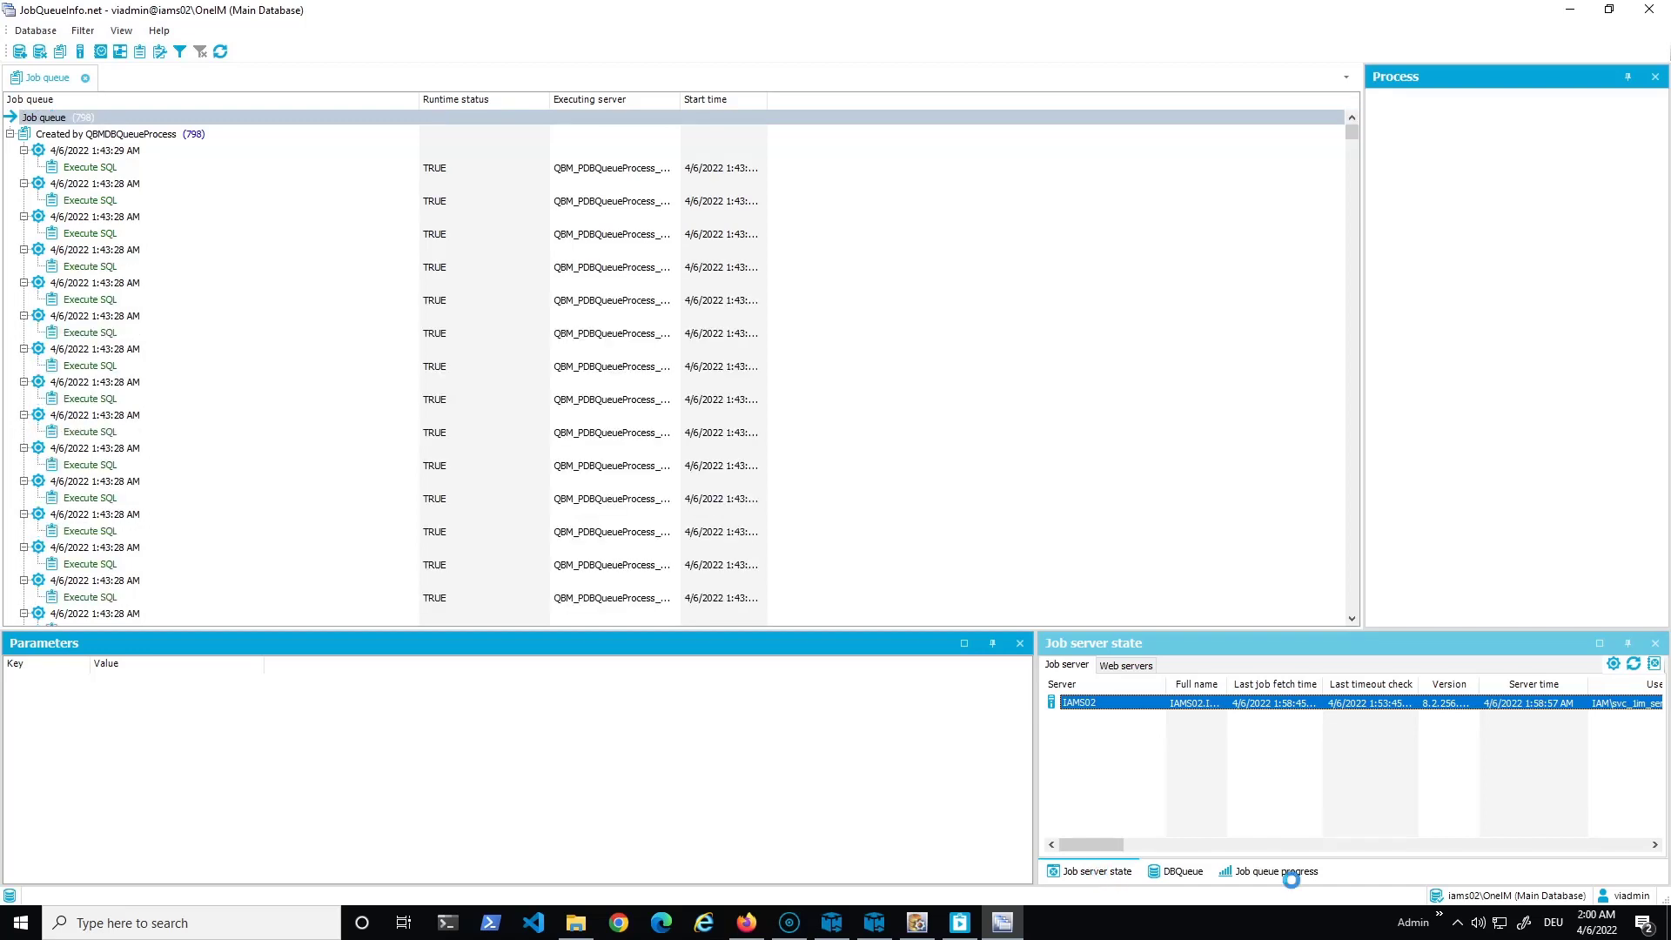
pyautogui.click(1179, 871)
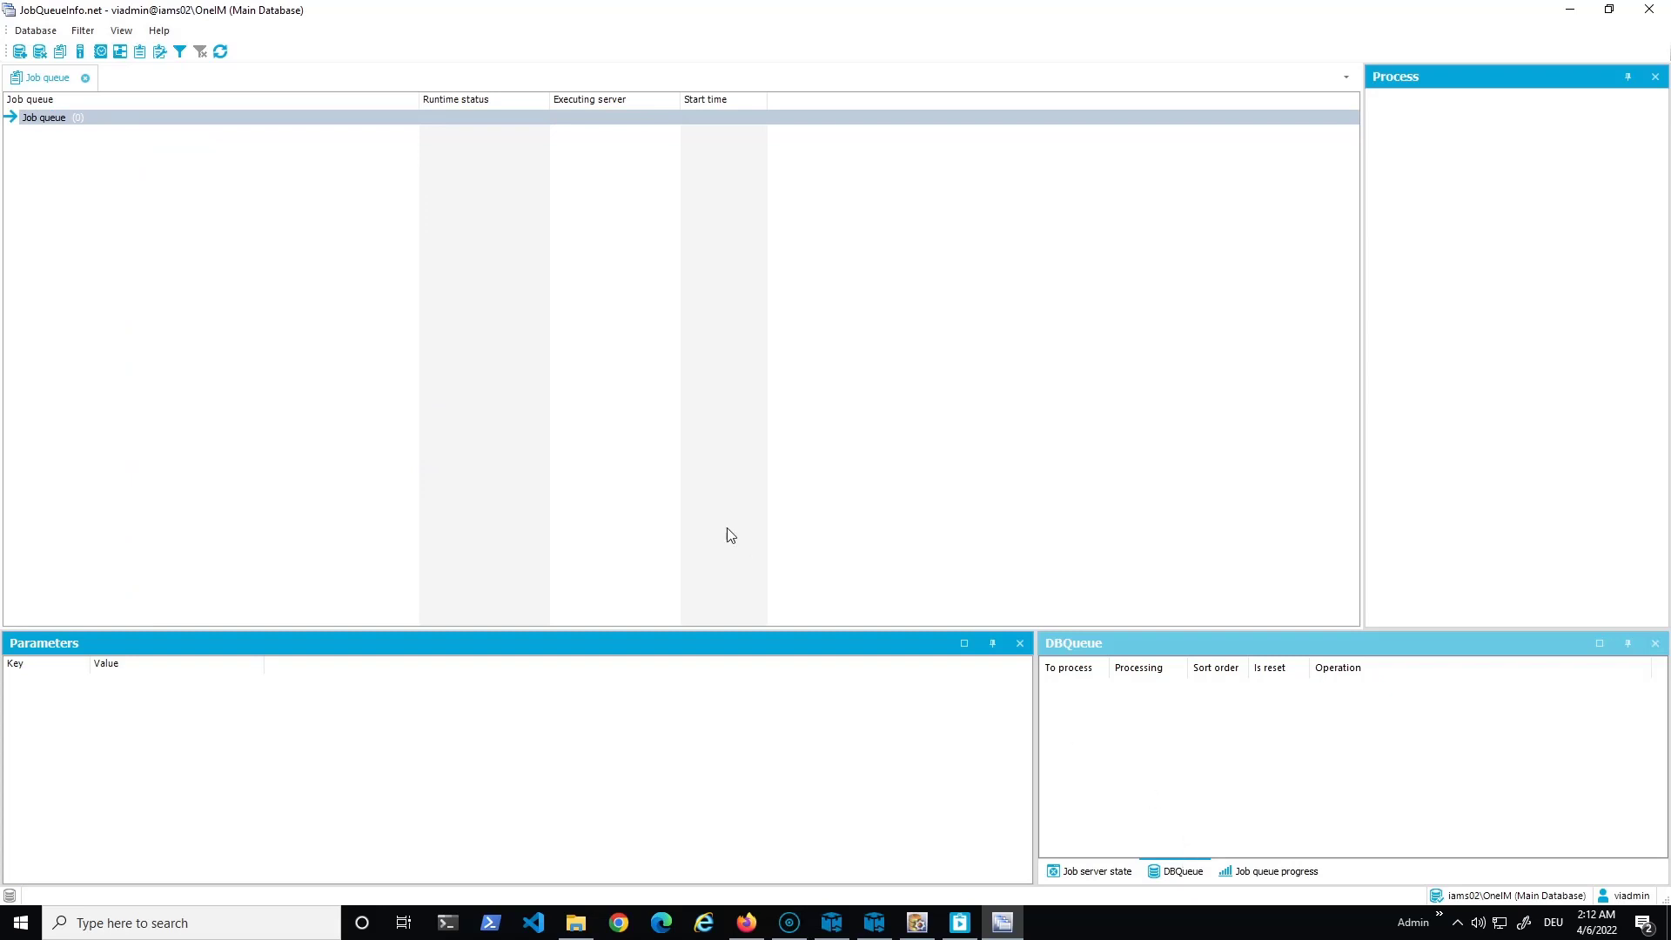
pyautogui.click(1271, 875)
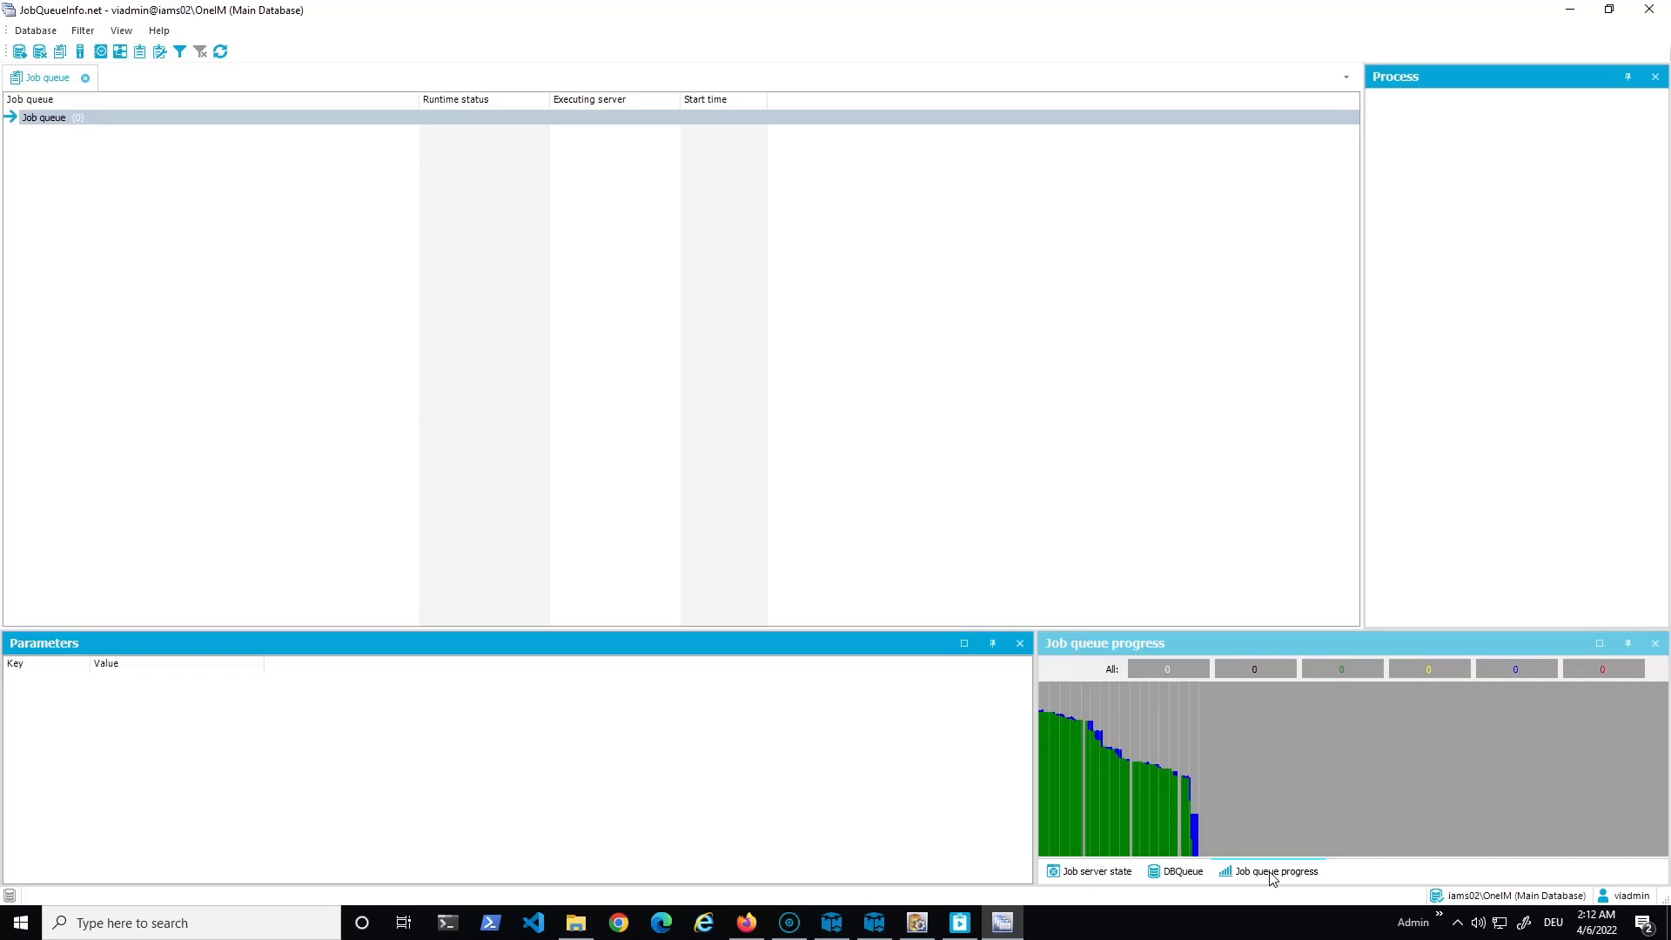
pyautogui.moveTo(1047, 715)
pyautogui.moveTo(1185, 807)
# Close the job queue monitor, the Launchpad and the finished Configuration Wizard
pyautogui.click(1641, 11)
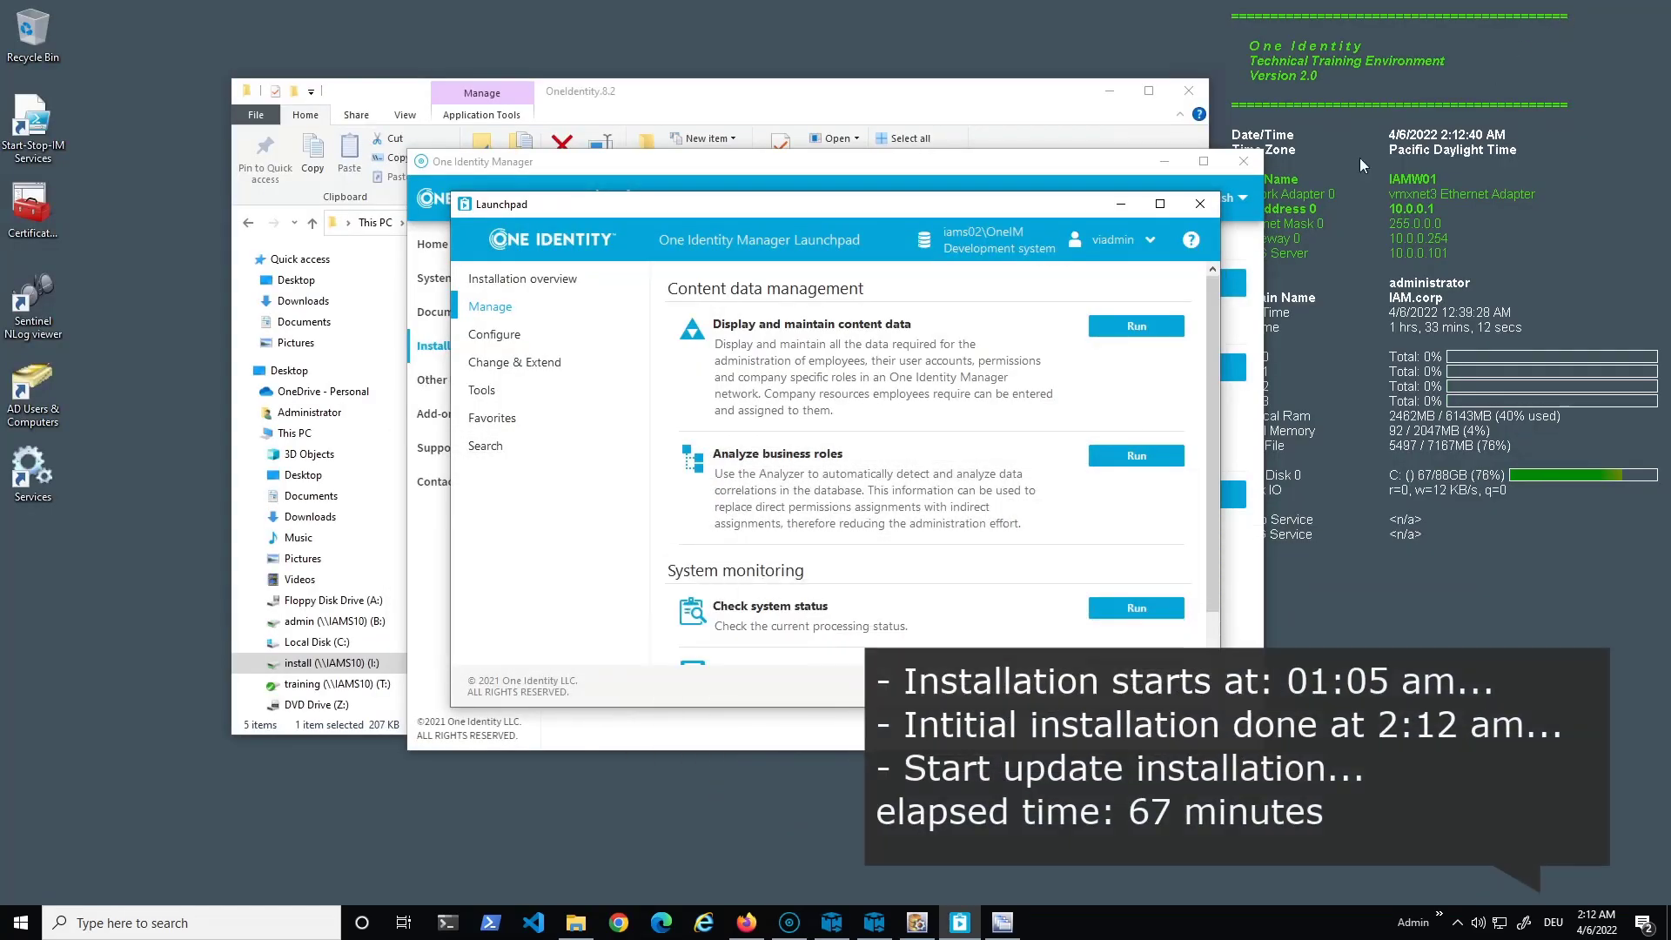
pyautogui.click(1199, 206)
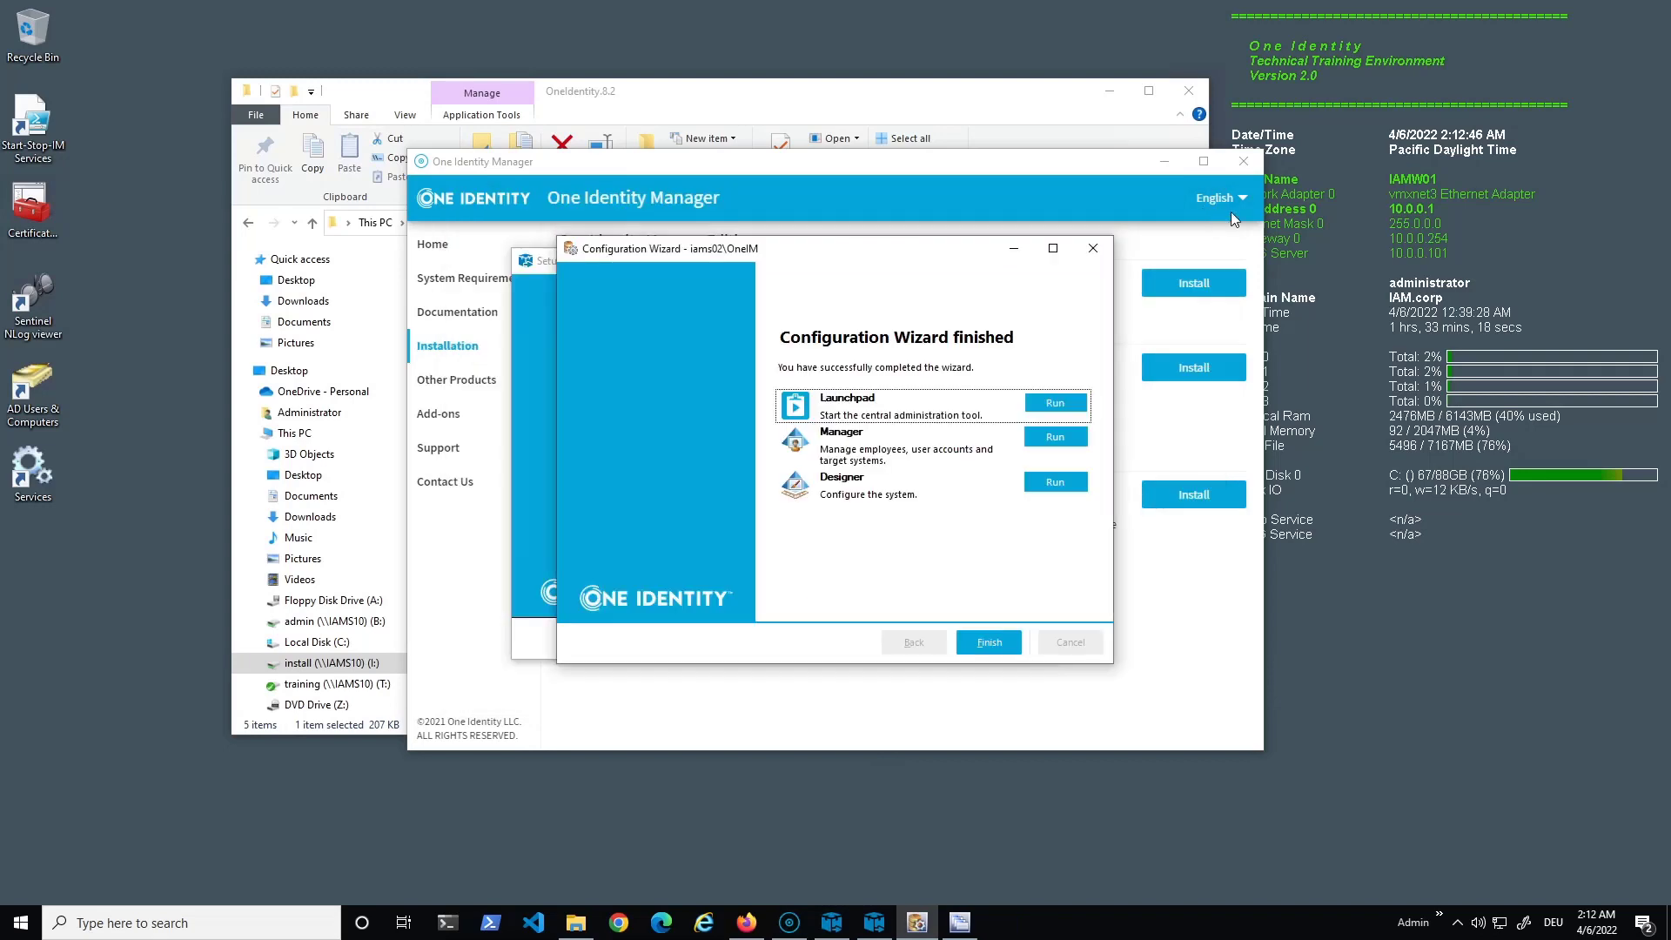
pyautogui.click(1097, 258)
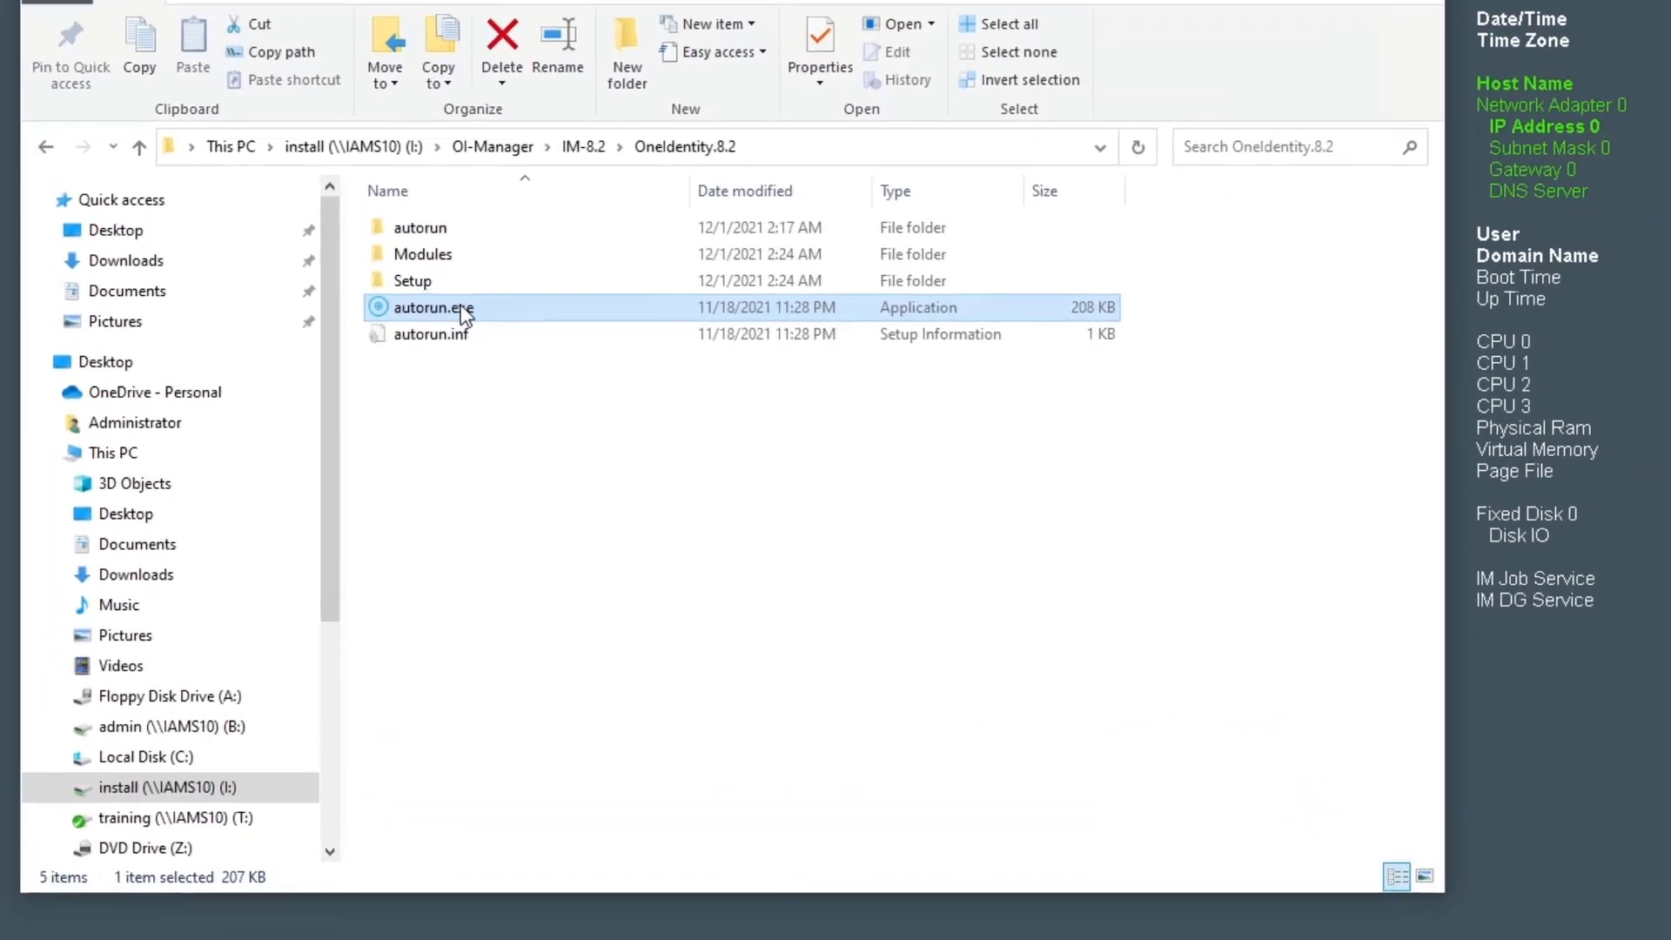
# Run autorun.exe from the OneIdentity.8.2 folder, start installing the One Identity Manager edition, and accept the license agreement
pyautogui.doubleClick(432, 307)
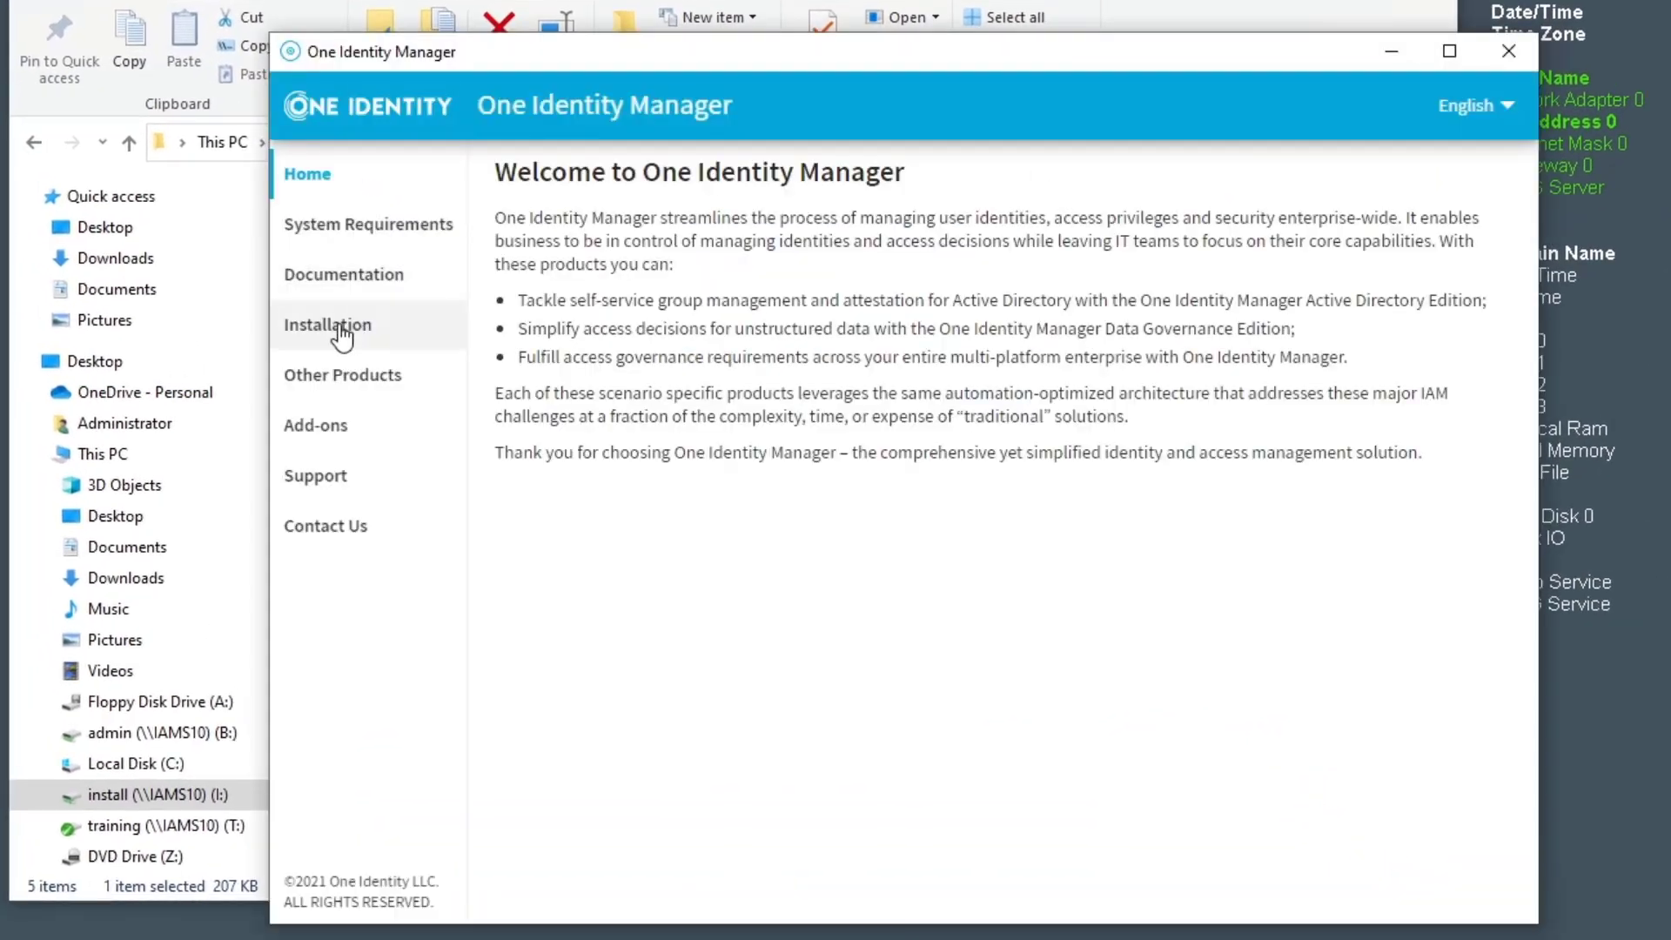
pyautogui.click(336, 325)
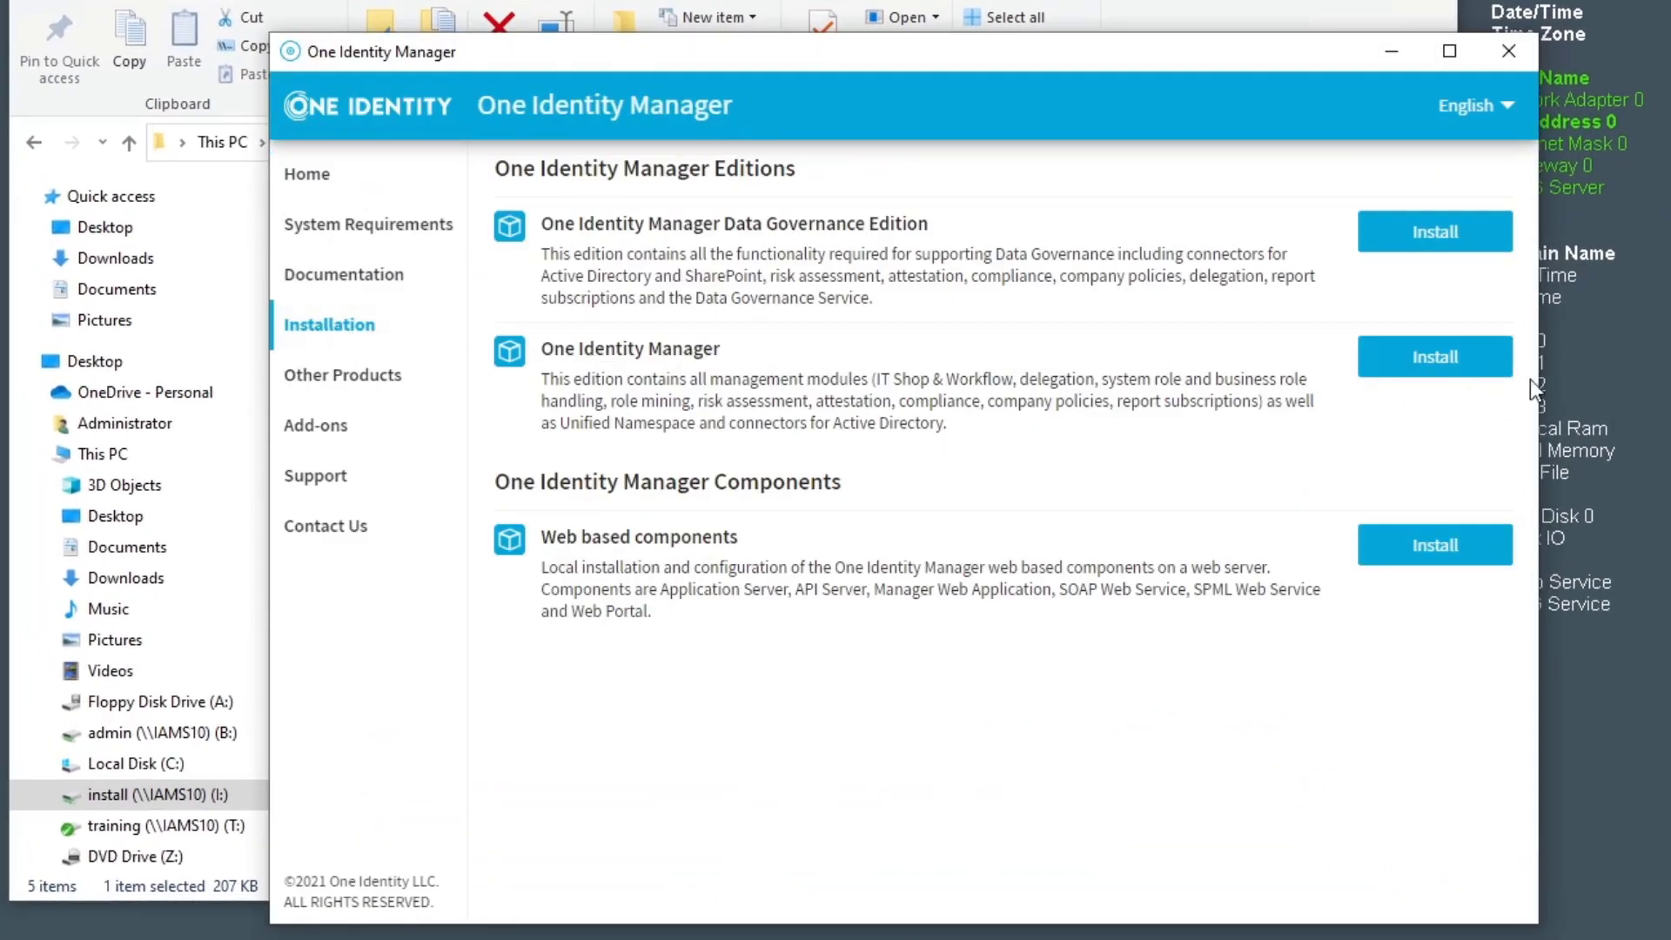
pyautogui.click(1480, 356)
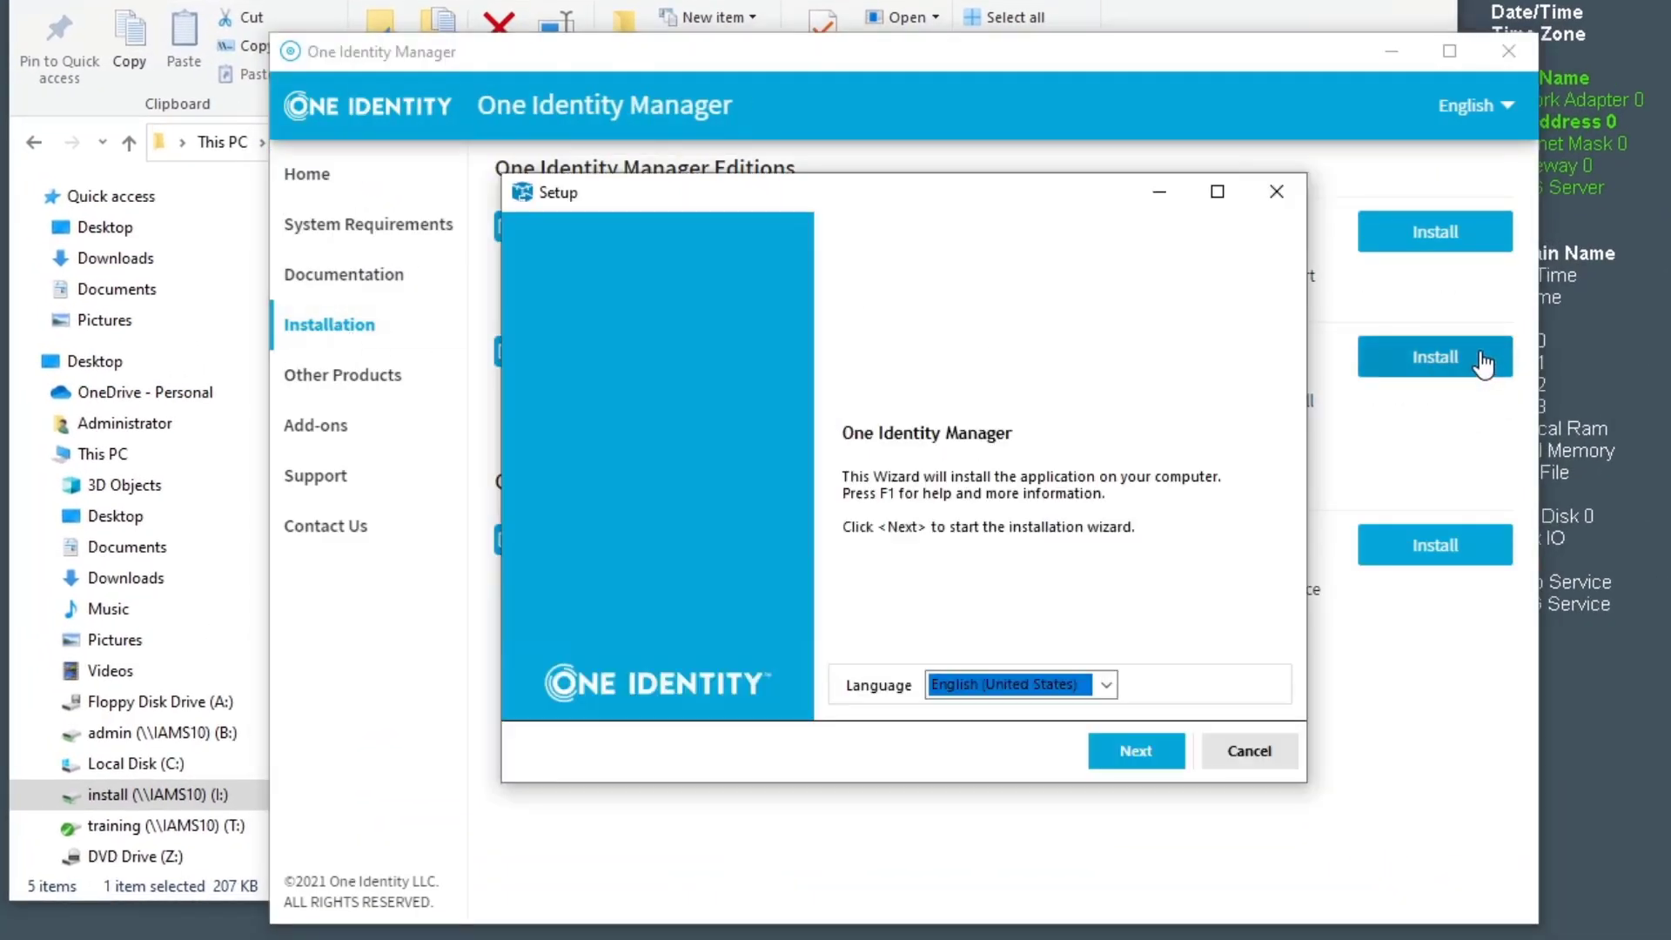
pyautogui.click(1140, 750)
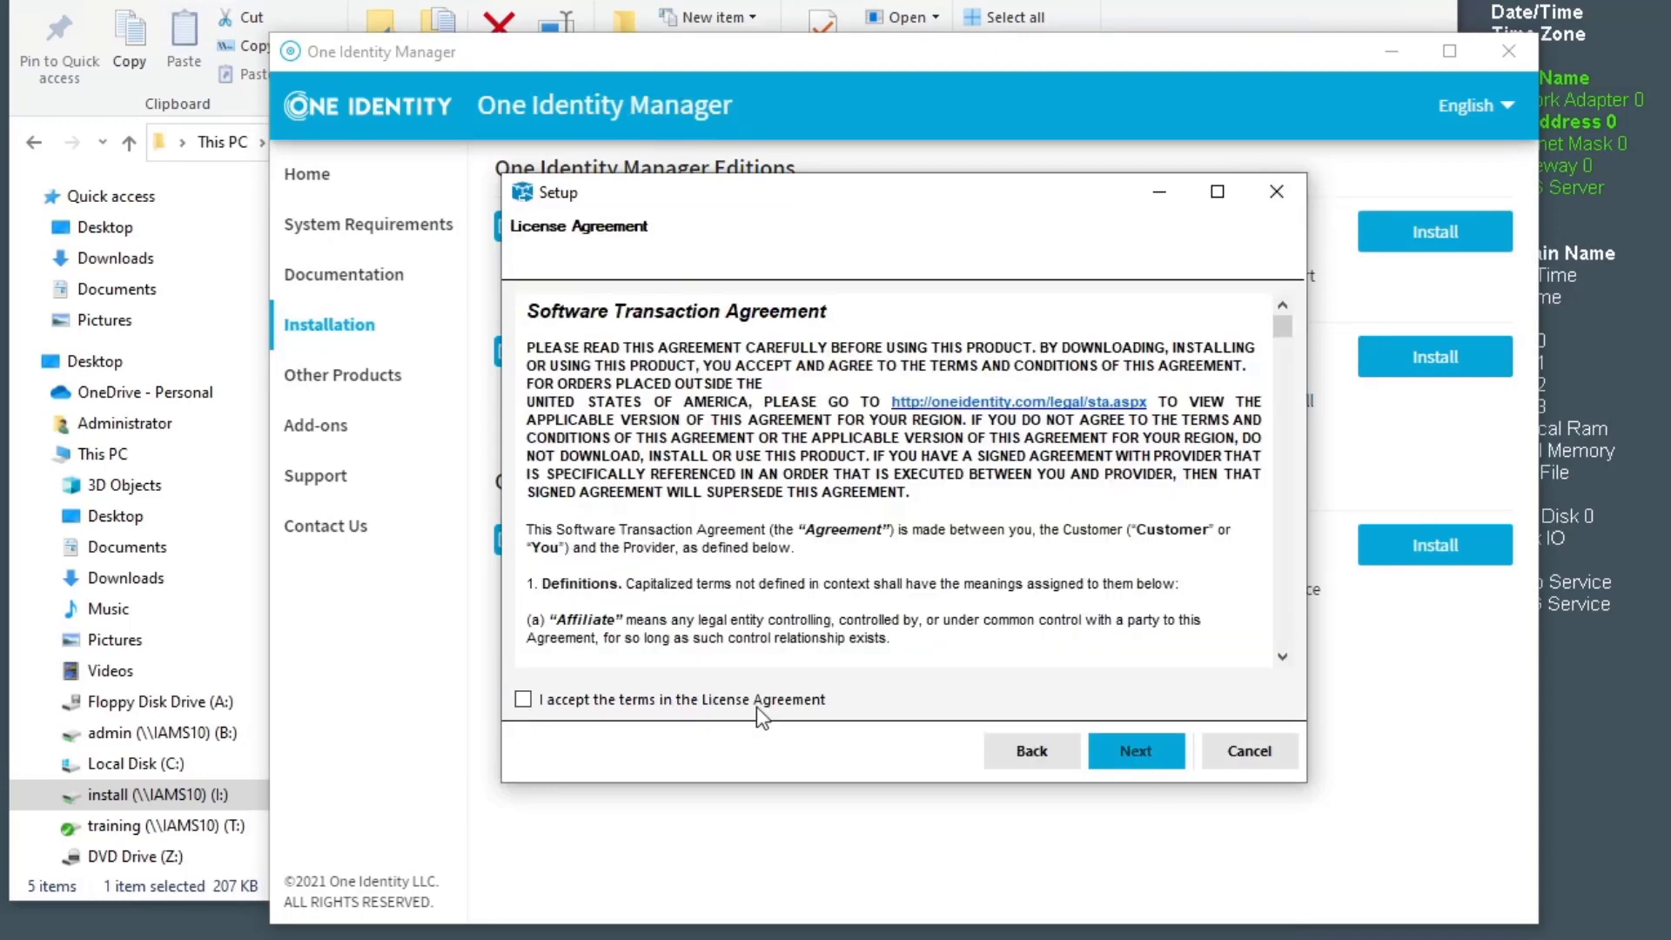
pyautogui.click(634, 700)
pyautogui.click(1140, 753)
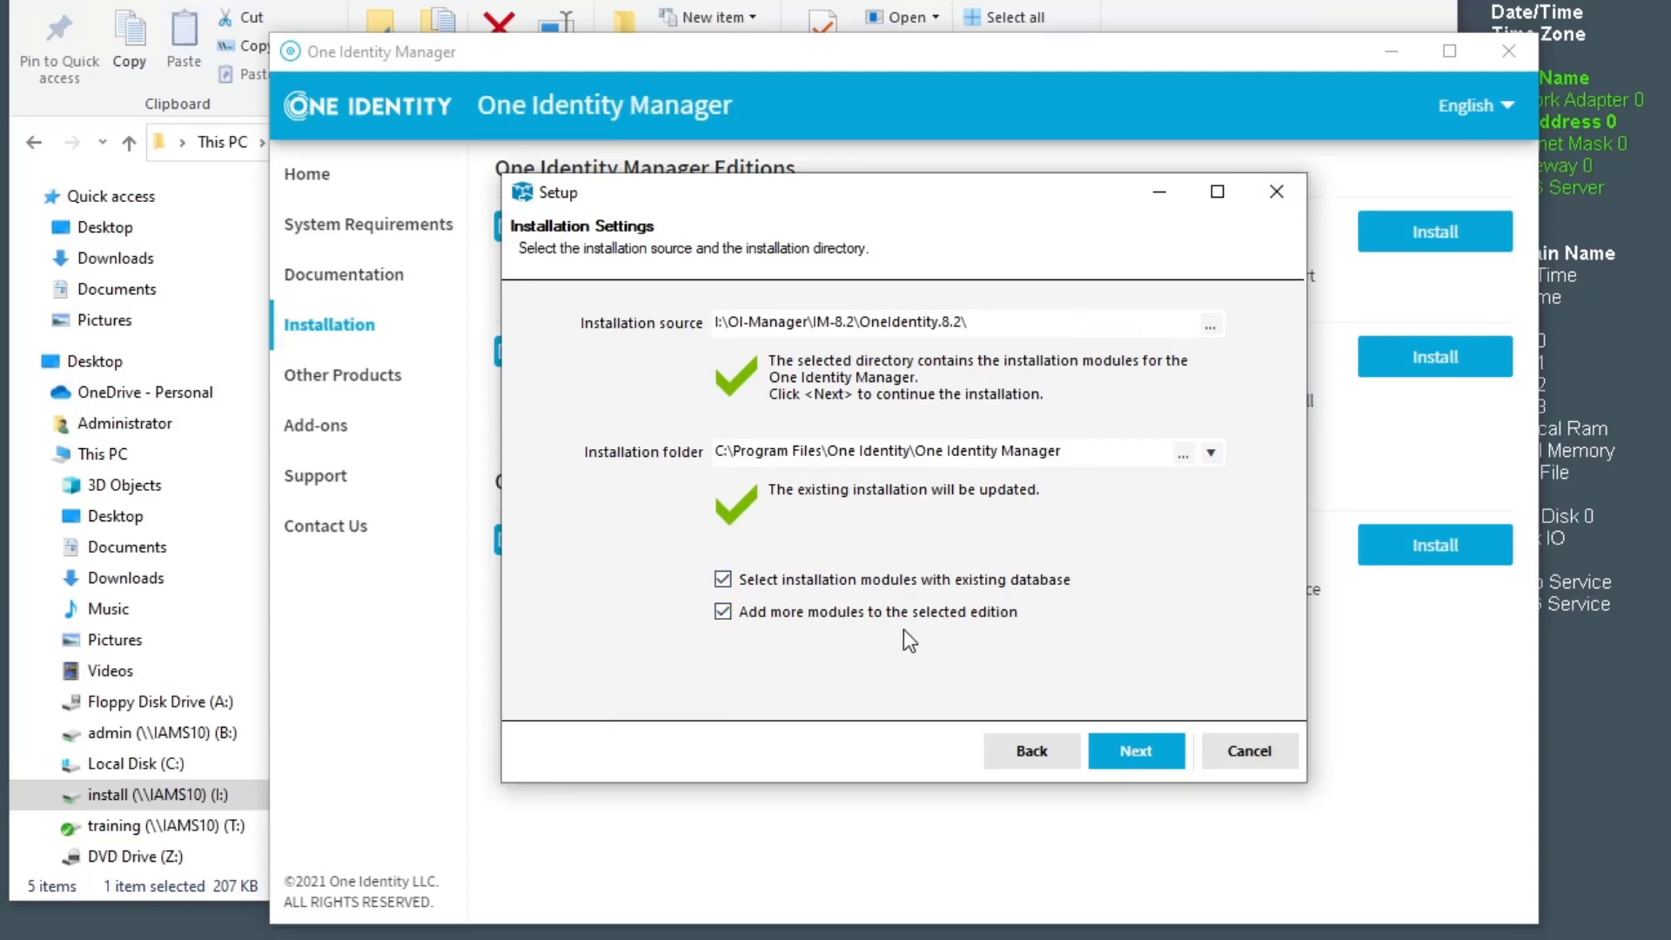
# Continue with module selection from an existing database and more modules added, and connect to iams02\OneIM (Main Database)
pyautogui.click(1166, 754)
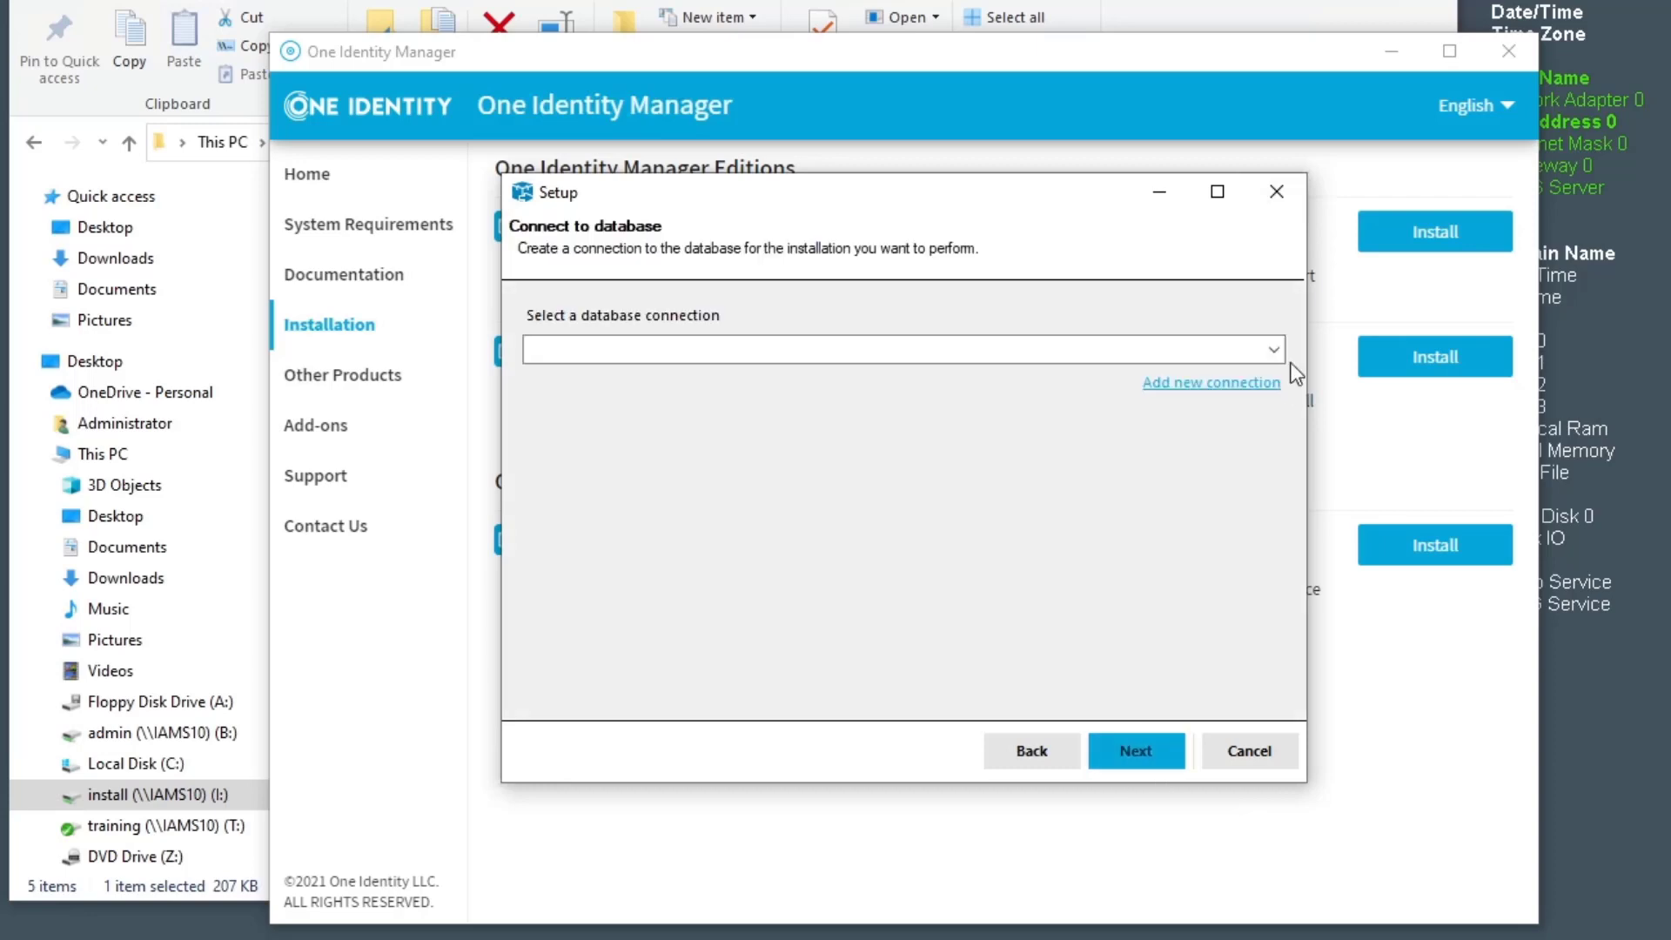
pyautogui.click(1273, 350)
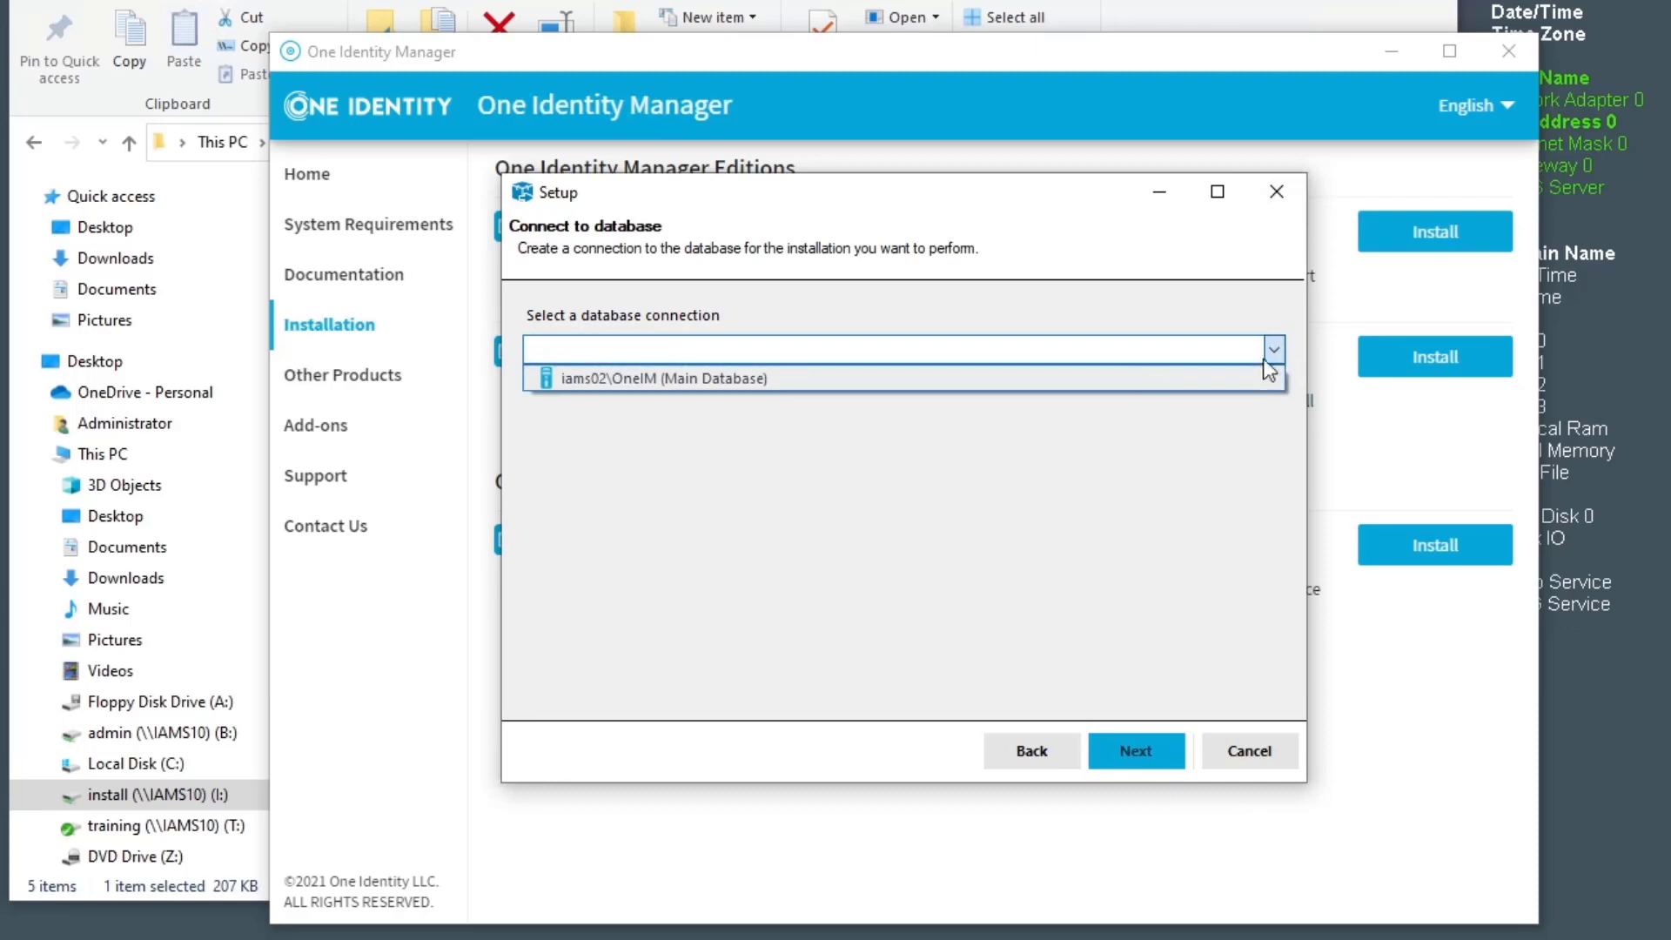
pyautogui.click(703, 380)
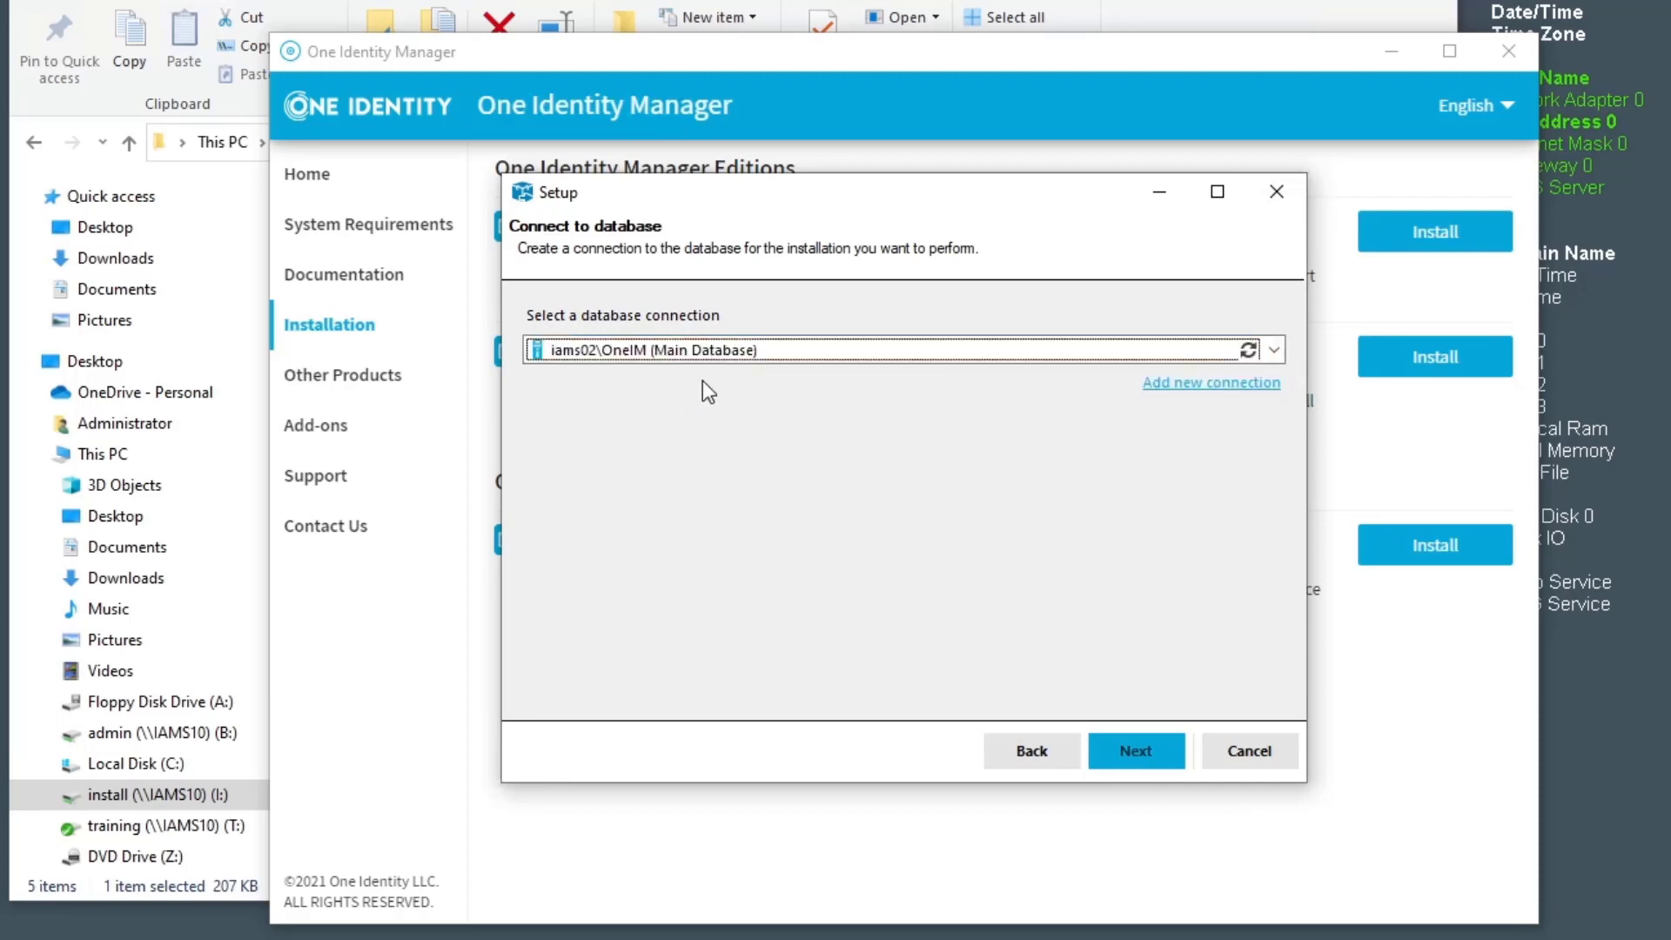
pyautogui.click(1168, 753)
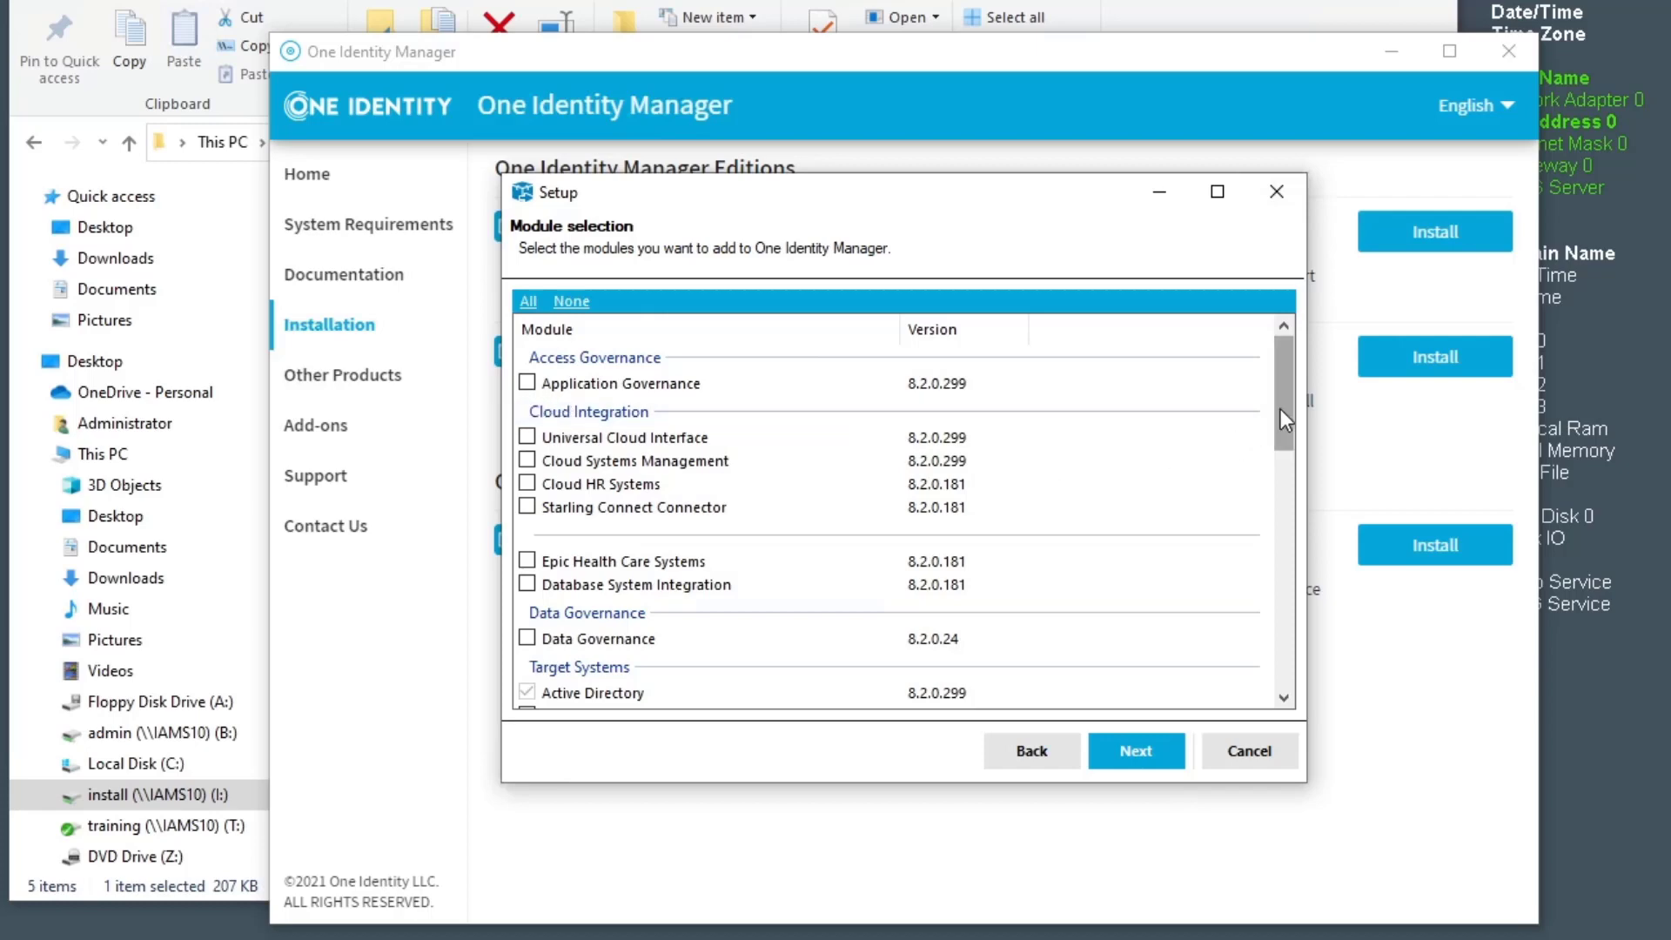
# Add the Application Governance module to the One Identity Manager module selection and proceed
pyautogui.moveTo(1281, 409); pyautogui.dragTo(1372, 489)
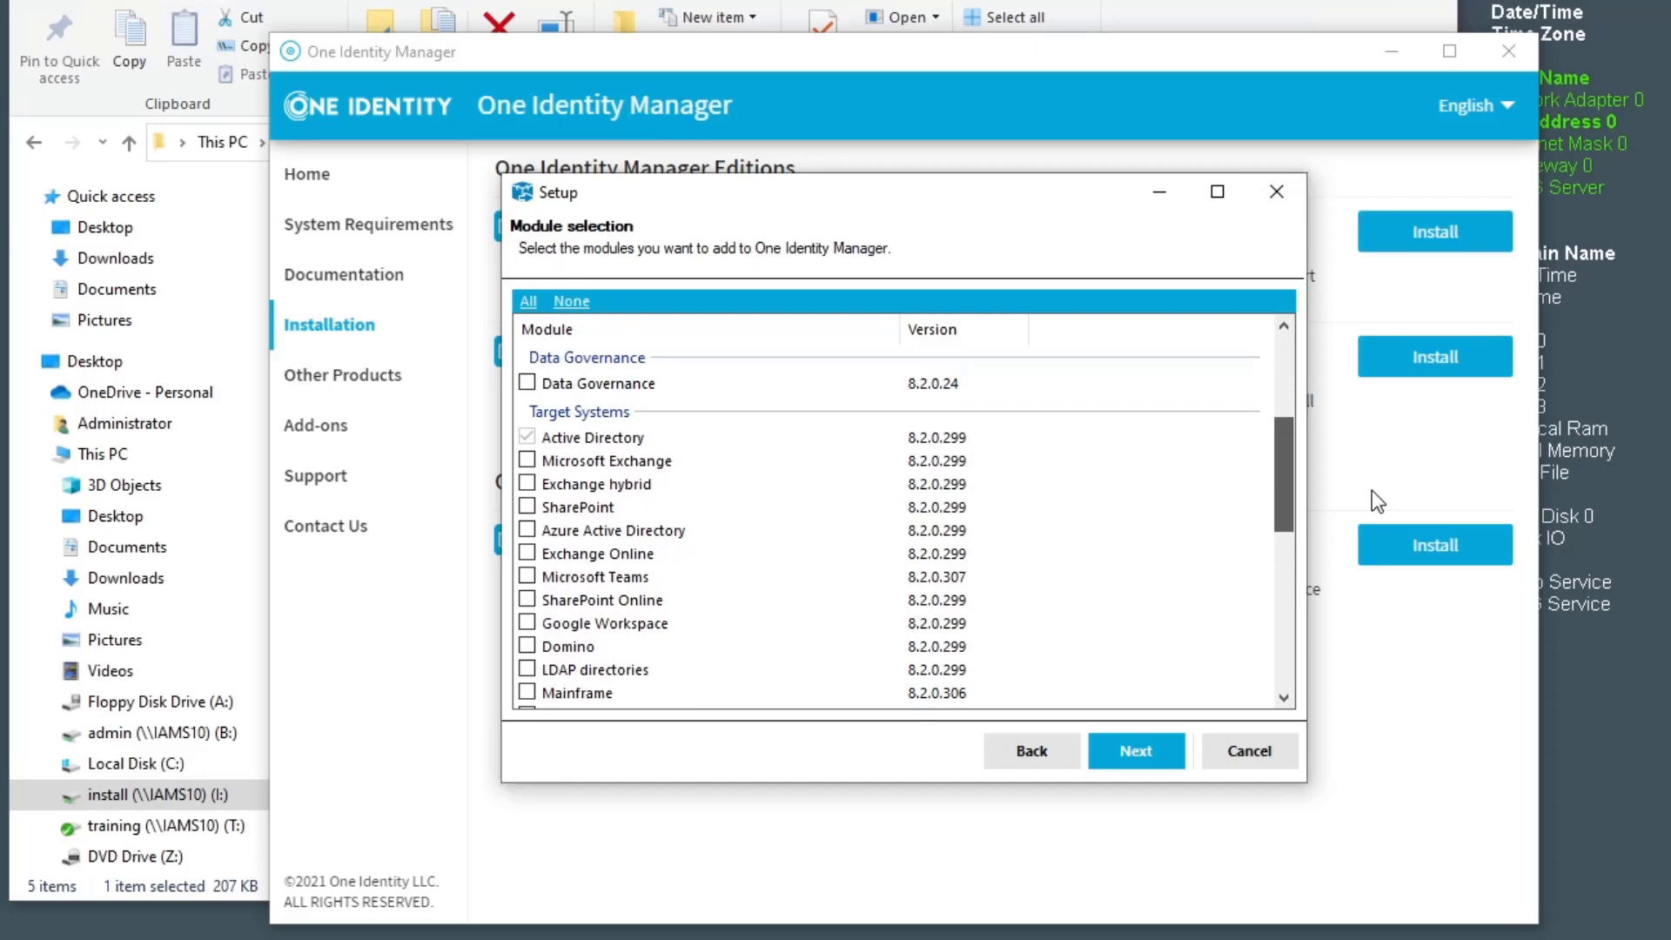
pyautogui.moveTo(1371, 489); pyautogui.dragTo(1374, 394)
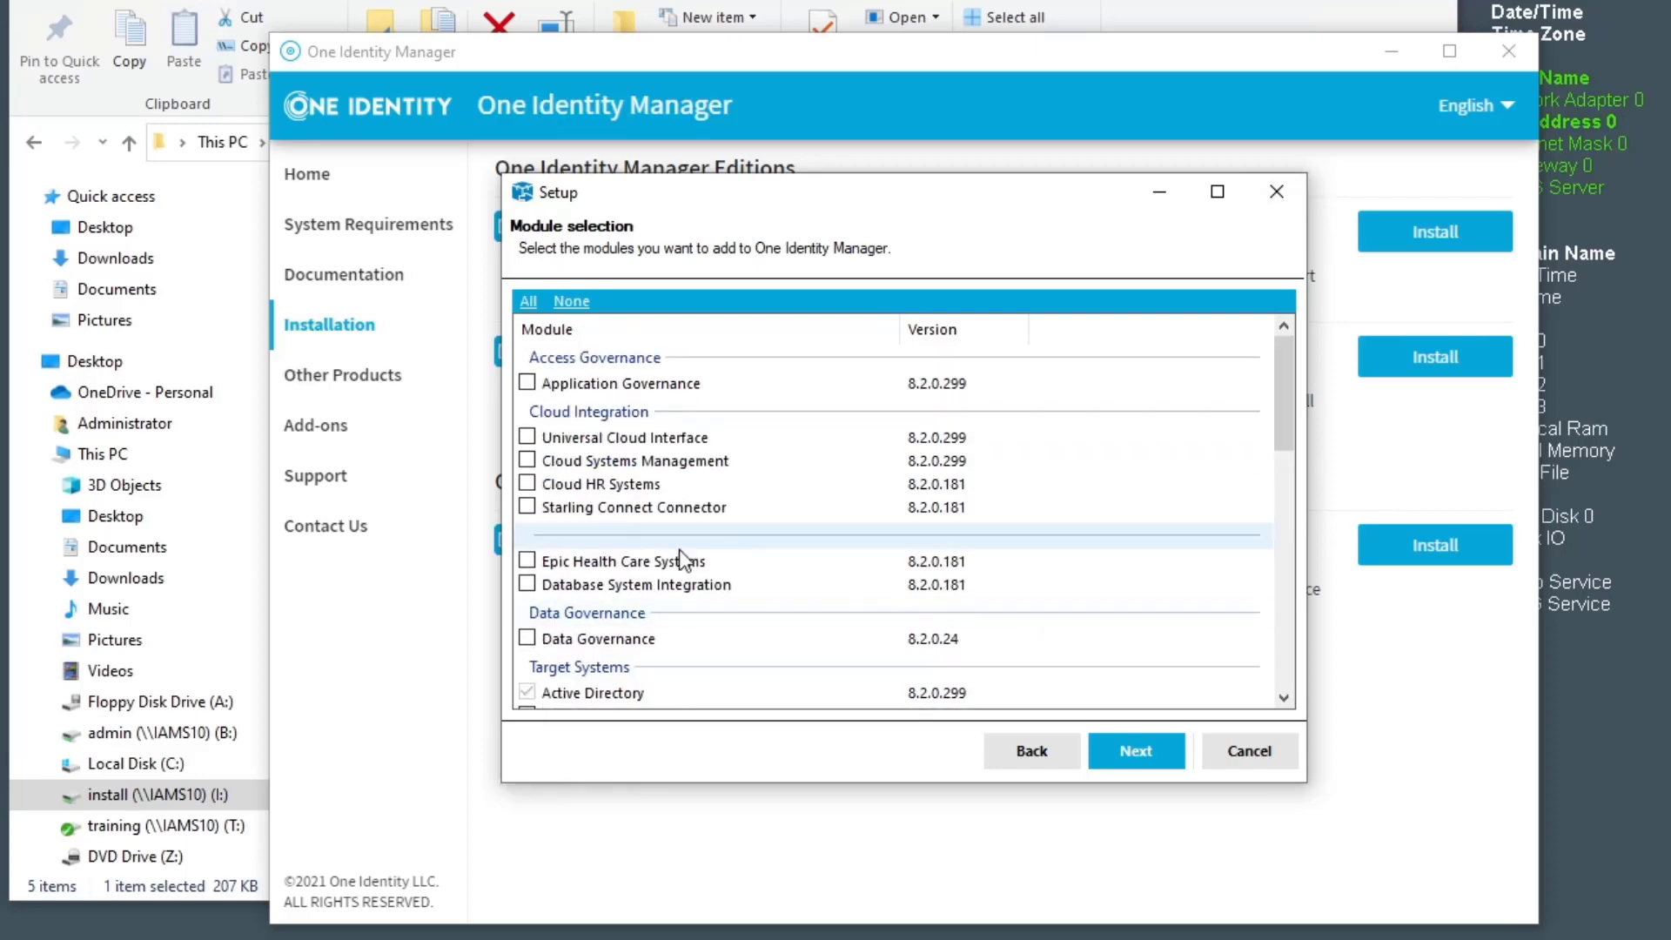
pyautogui.click(526, 383)
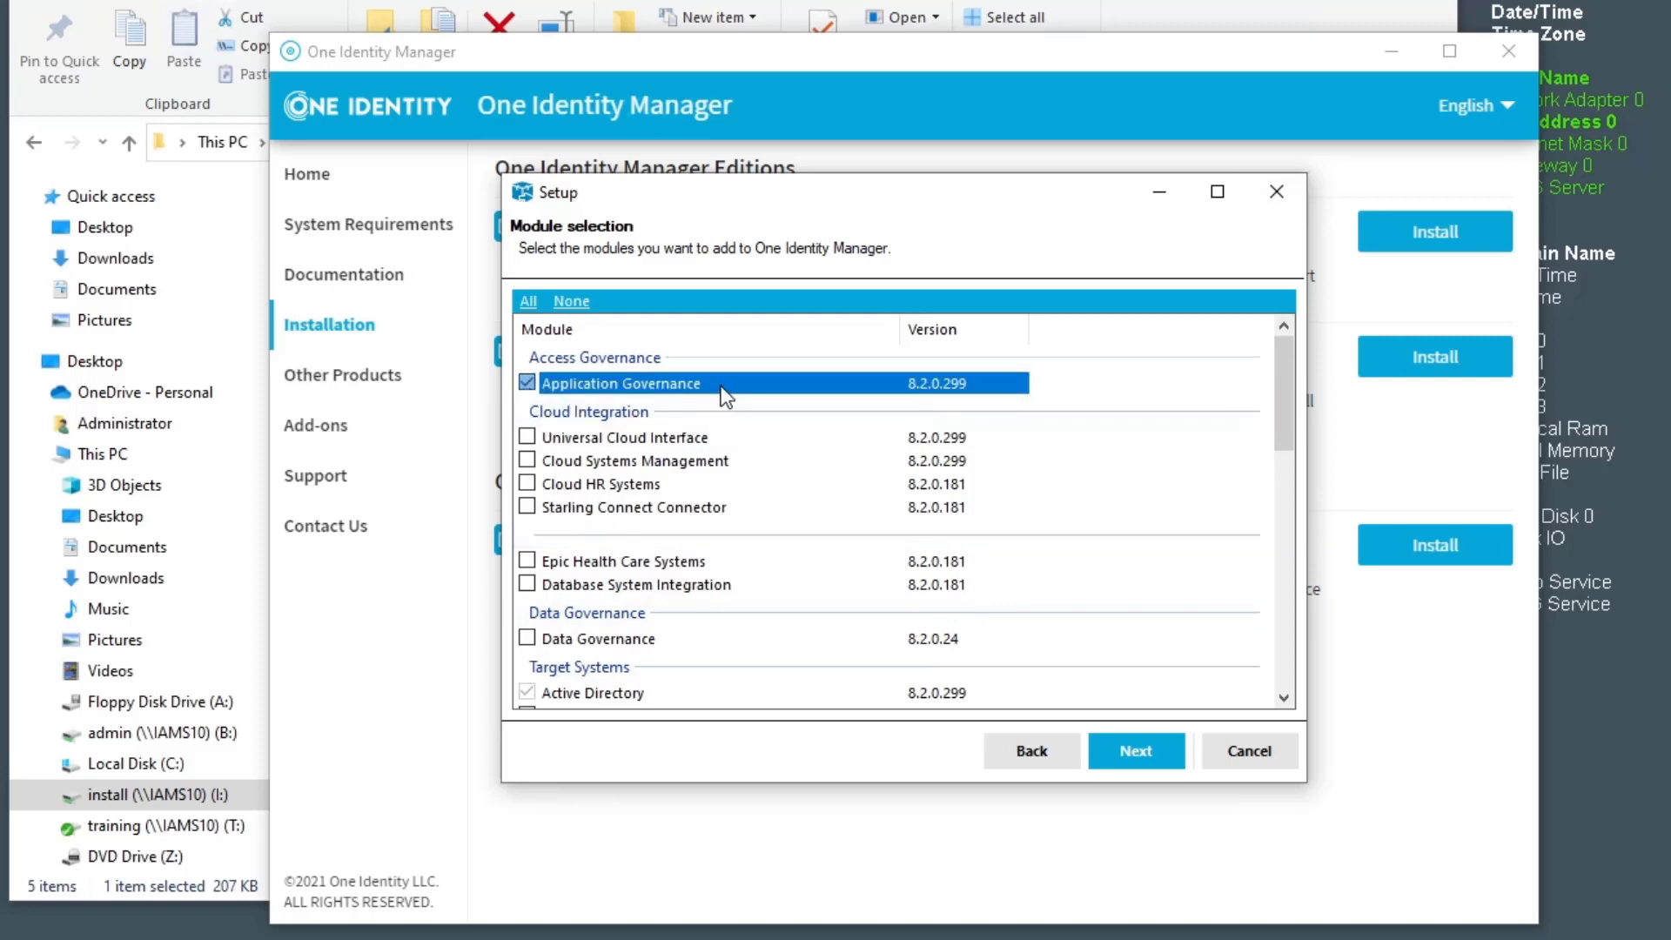
pyautogui.click(1144, 748)
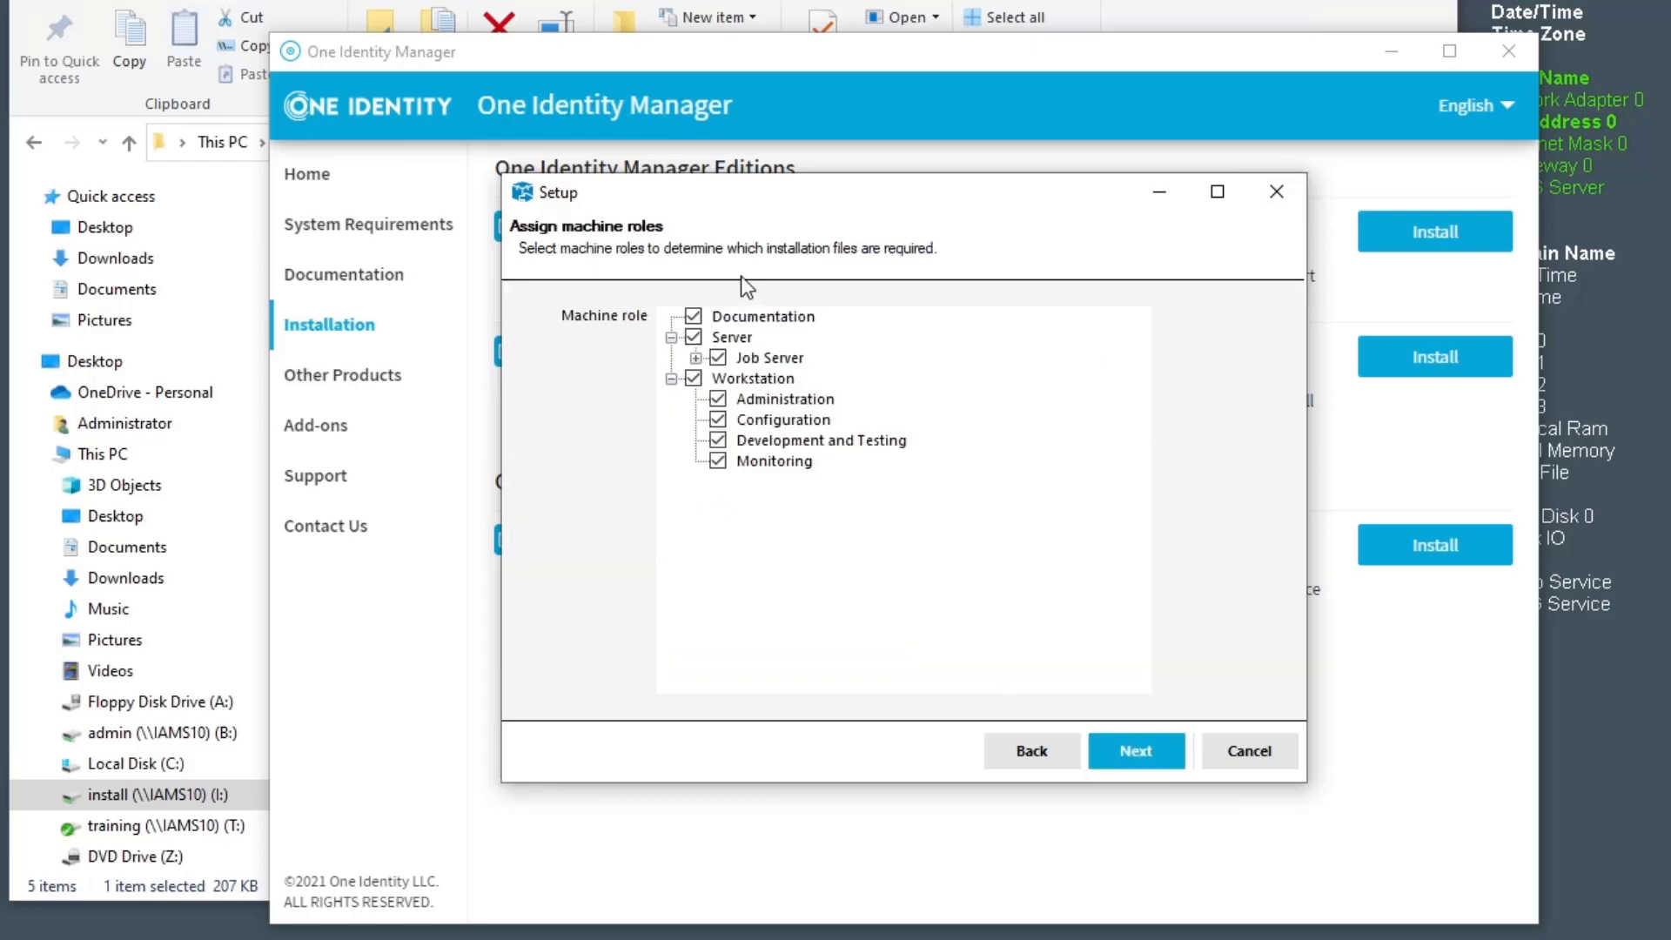
# Limit the Job Server machine role to its Configuration tool, keep the Documentation and Workstation roles, and run the installation
pyautogui.click(693, 338)
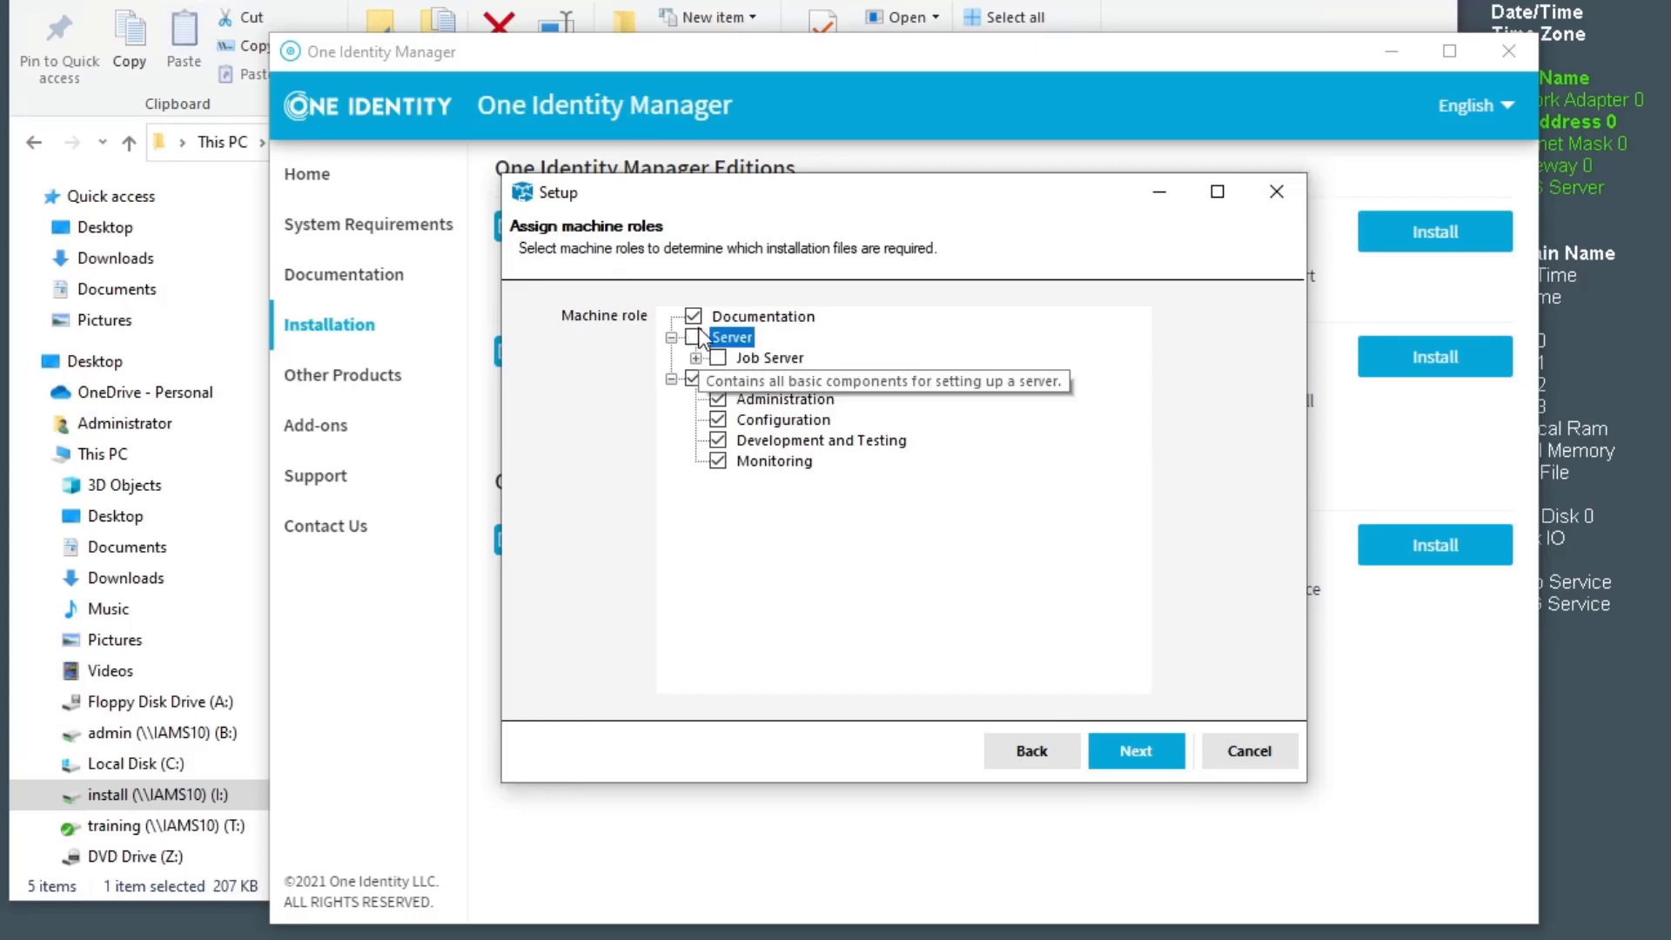
pyautogui.click(694, 337)
pyautogui.click(696, 358)
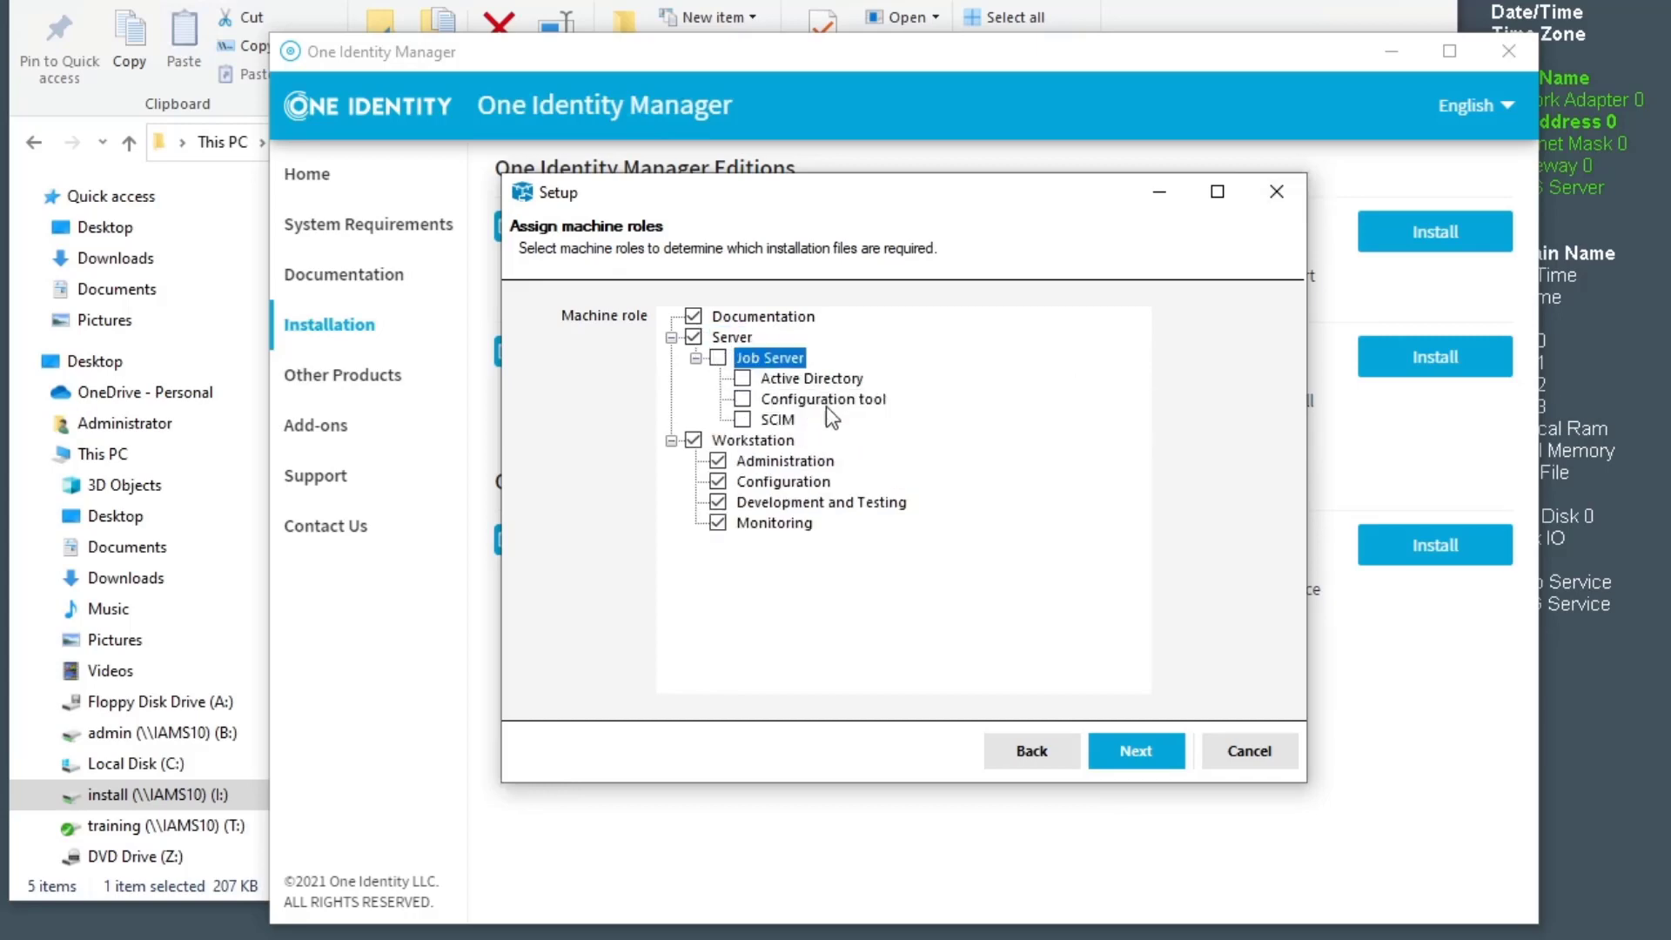
pyautogui.click(742, 399)
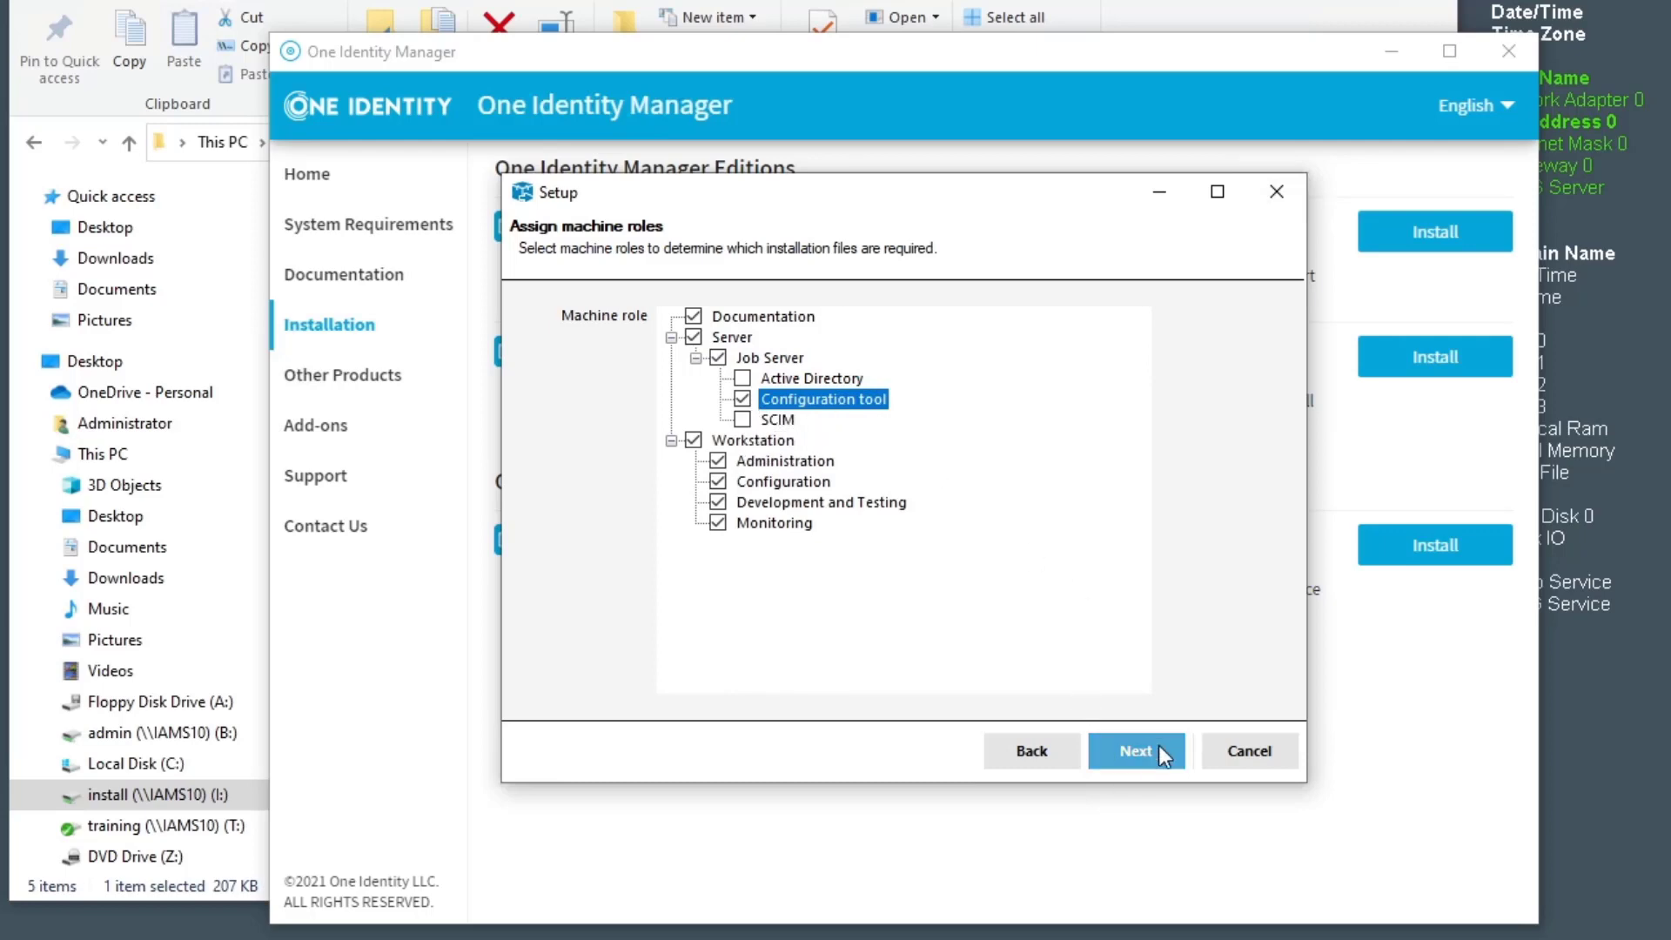
pyautogui.click(1135, 751)
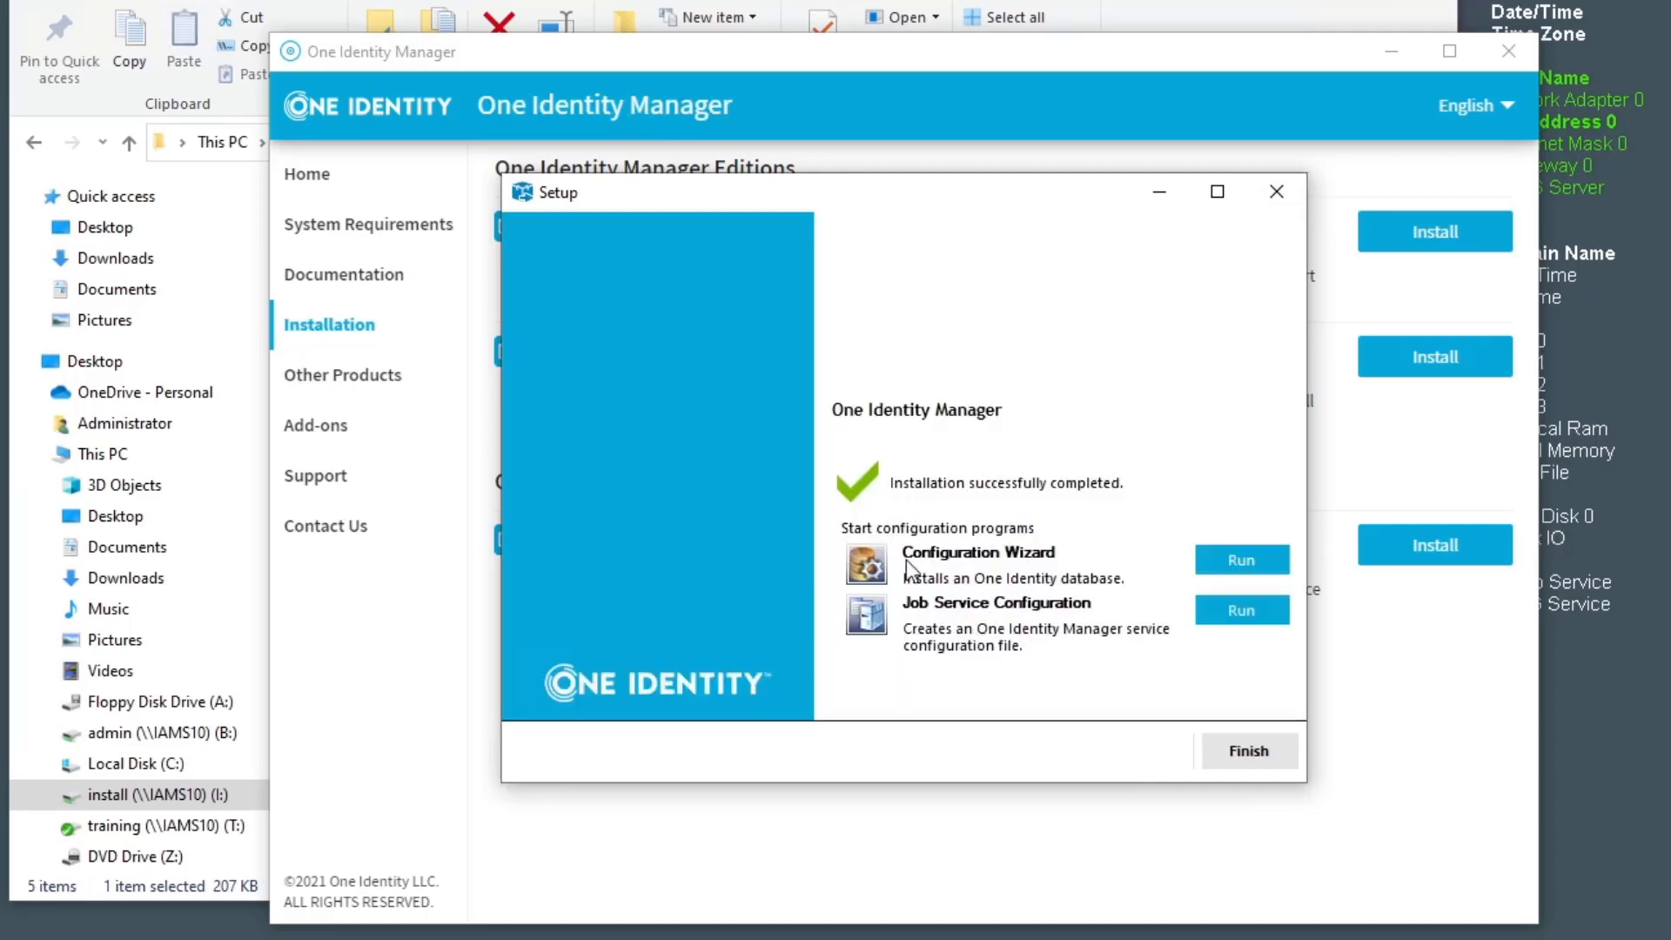
# Run the Configuration Wizard to update the database, using the iams02\OneIM (Main Database) connection
pyautogui.click(1261, 566)
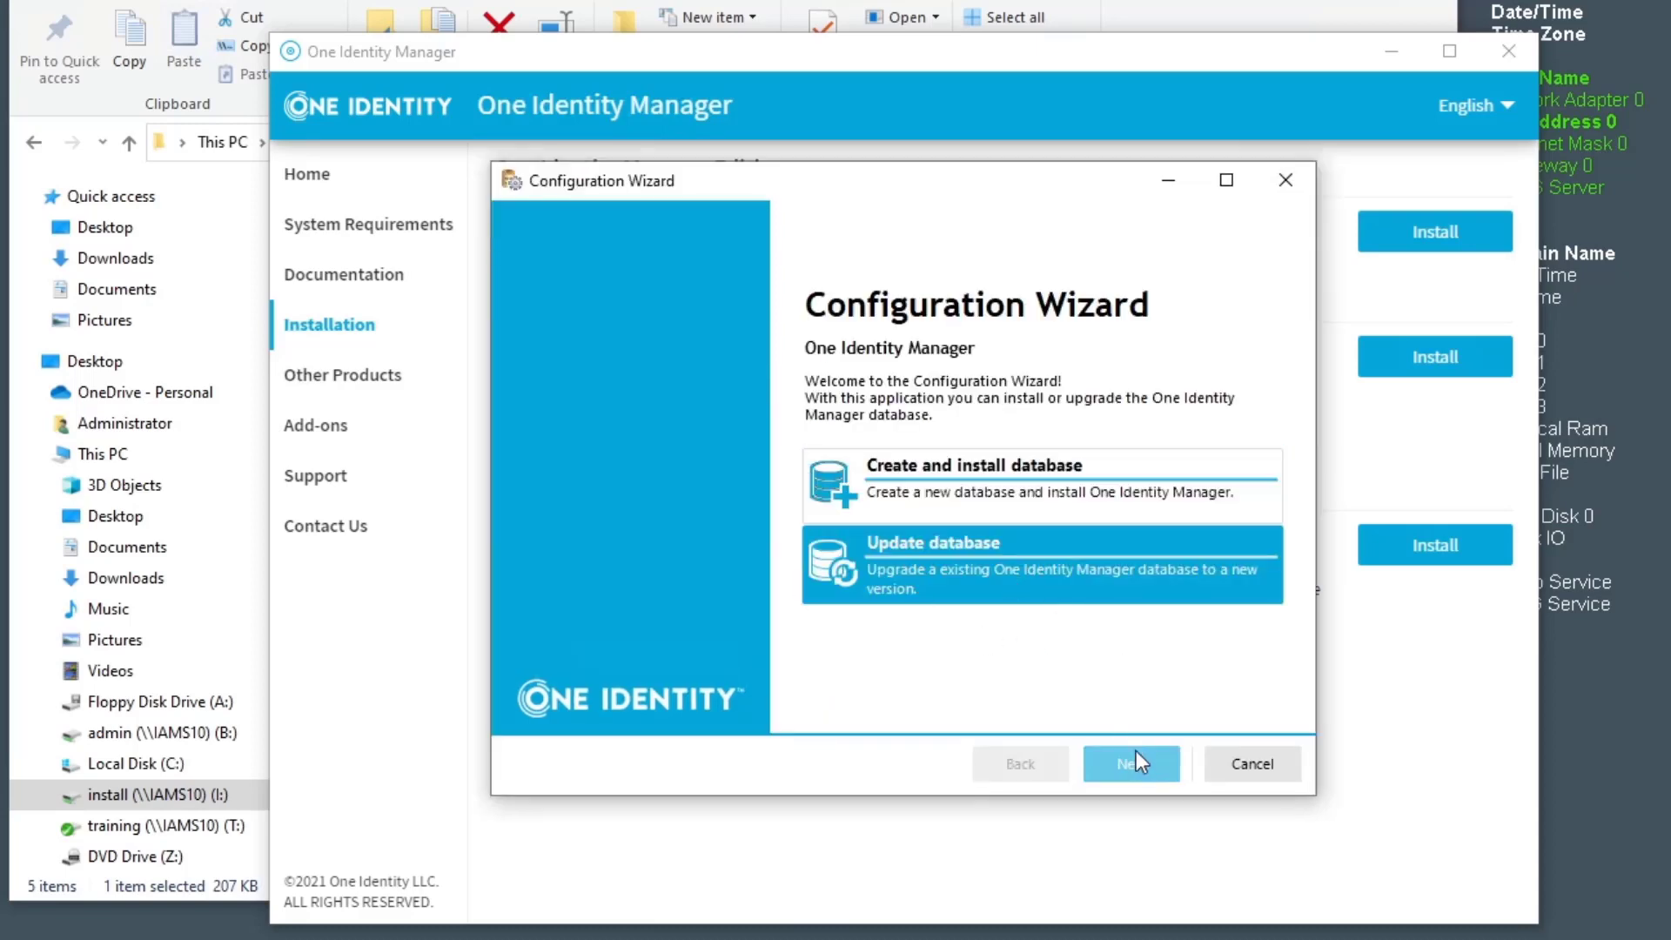
pyautogui.click(1135, 774)
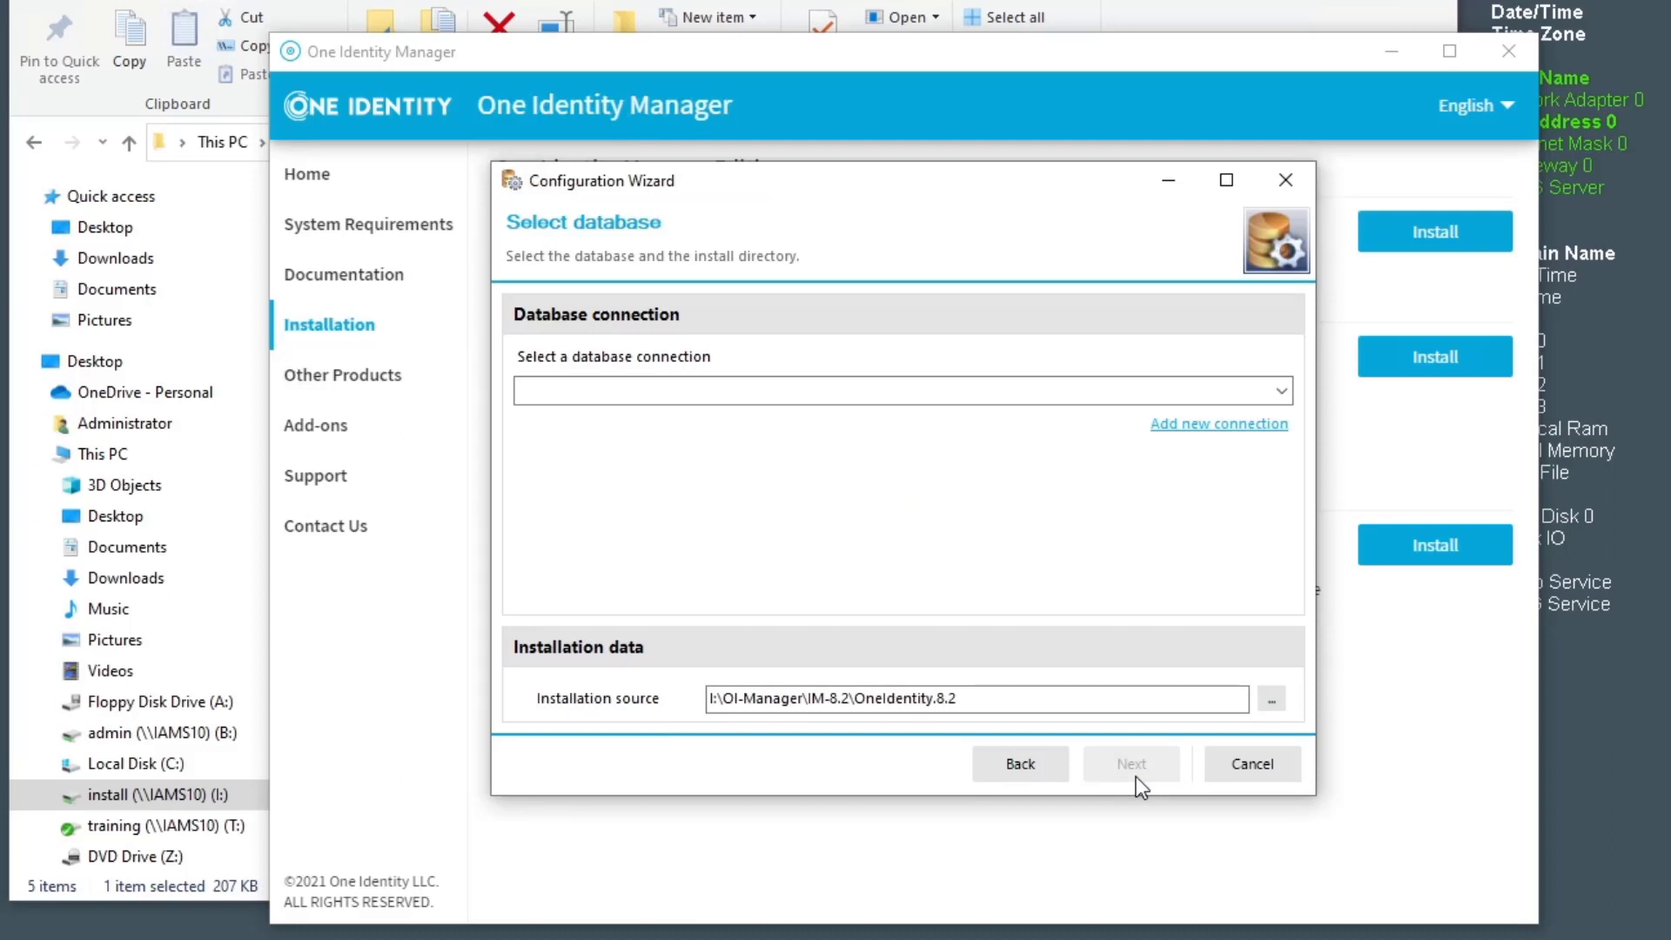
pyautogui.click(1279, 390)
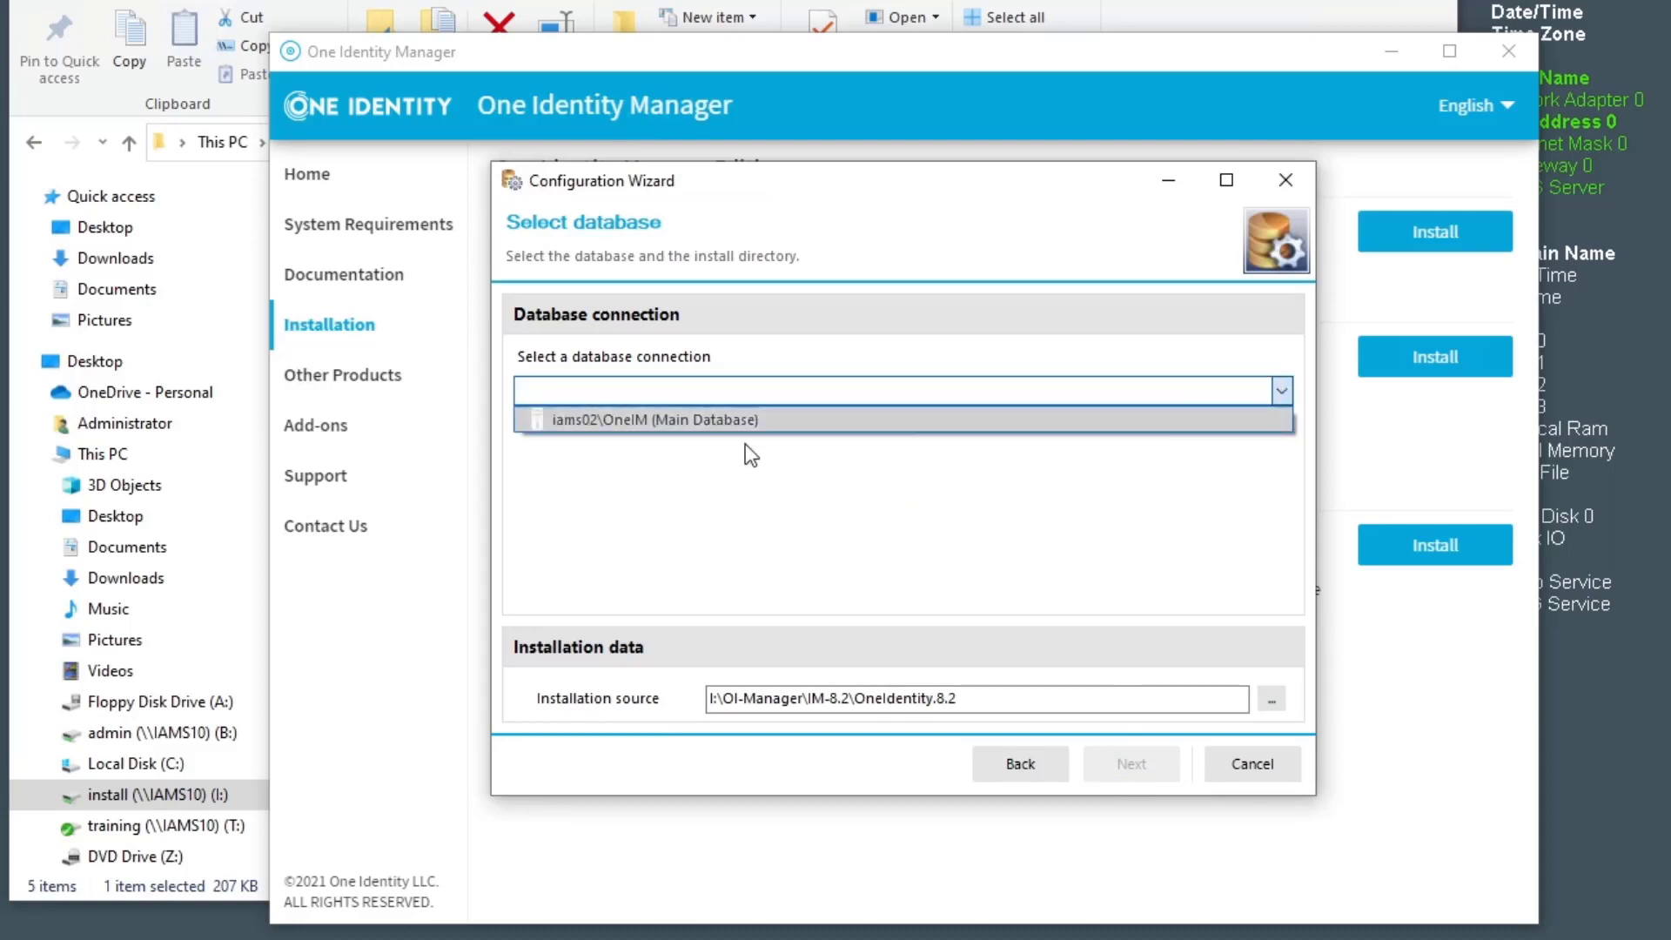
pyautogui.click(674, 416)
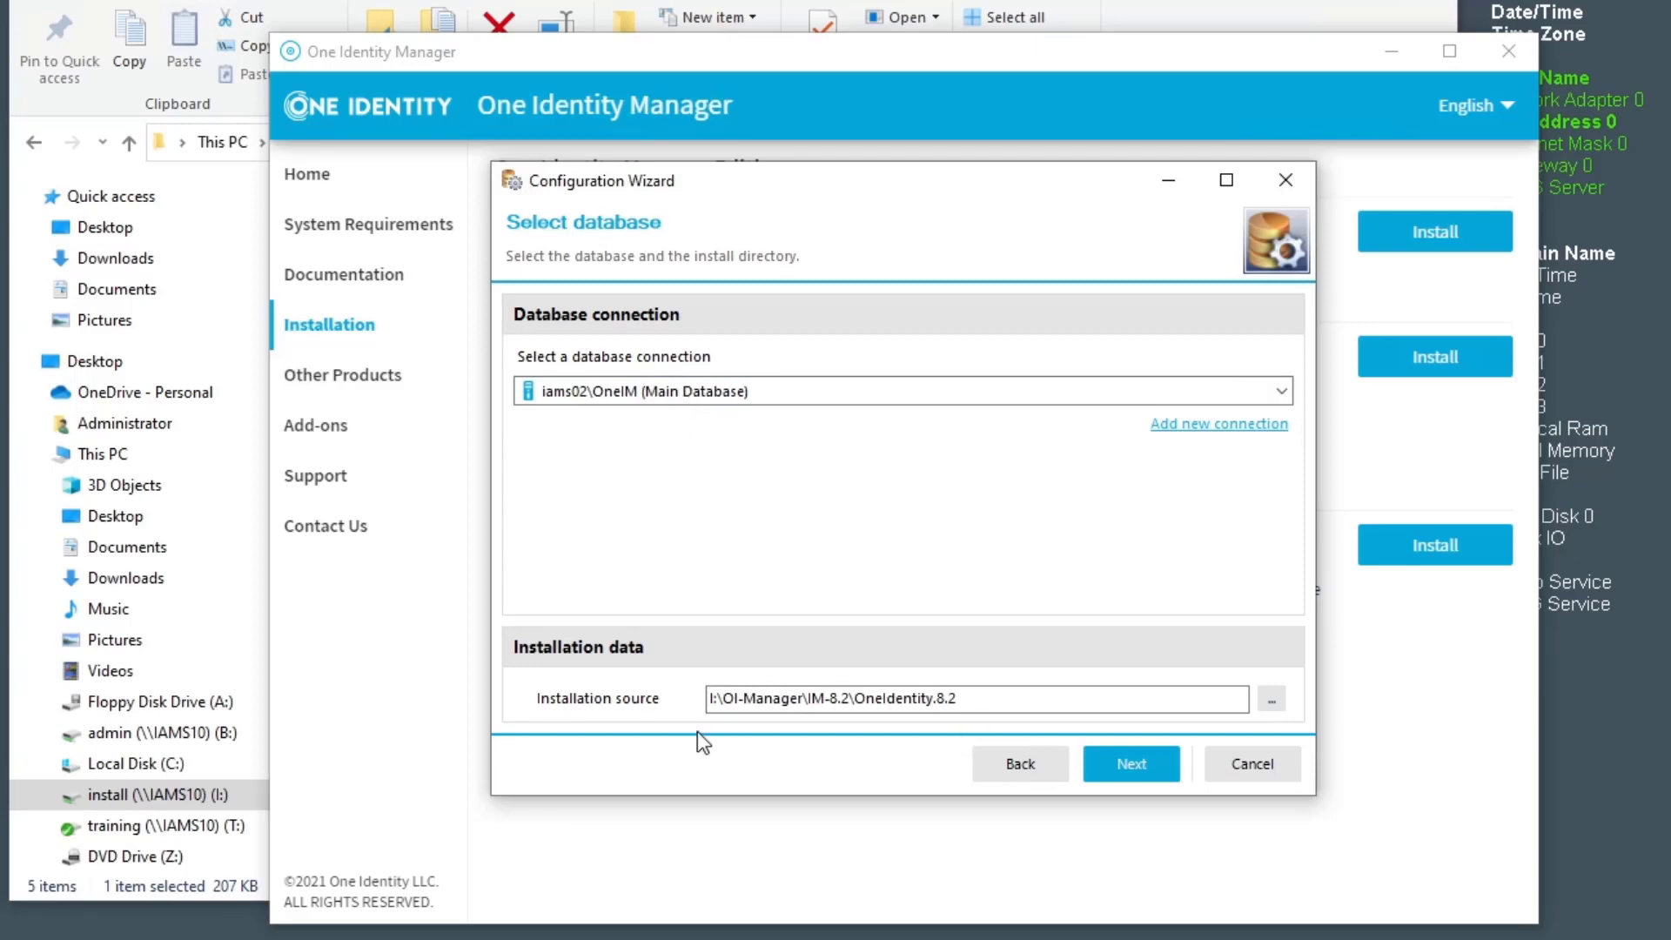
pyautogui.click(1125, 754)
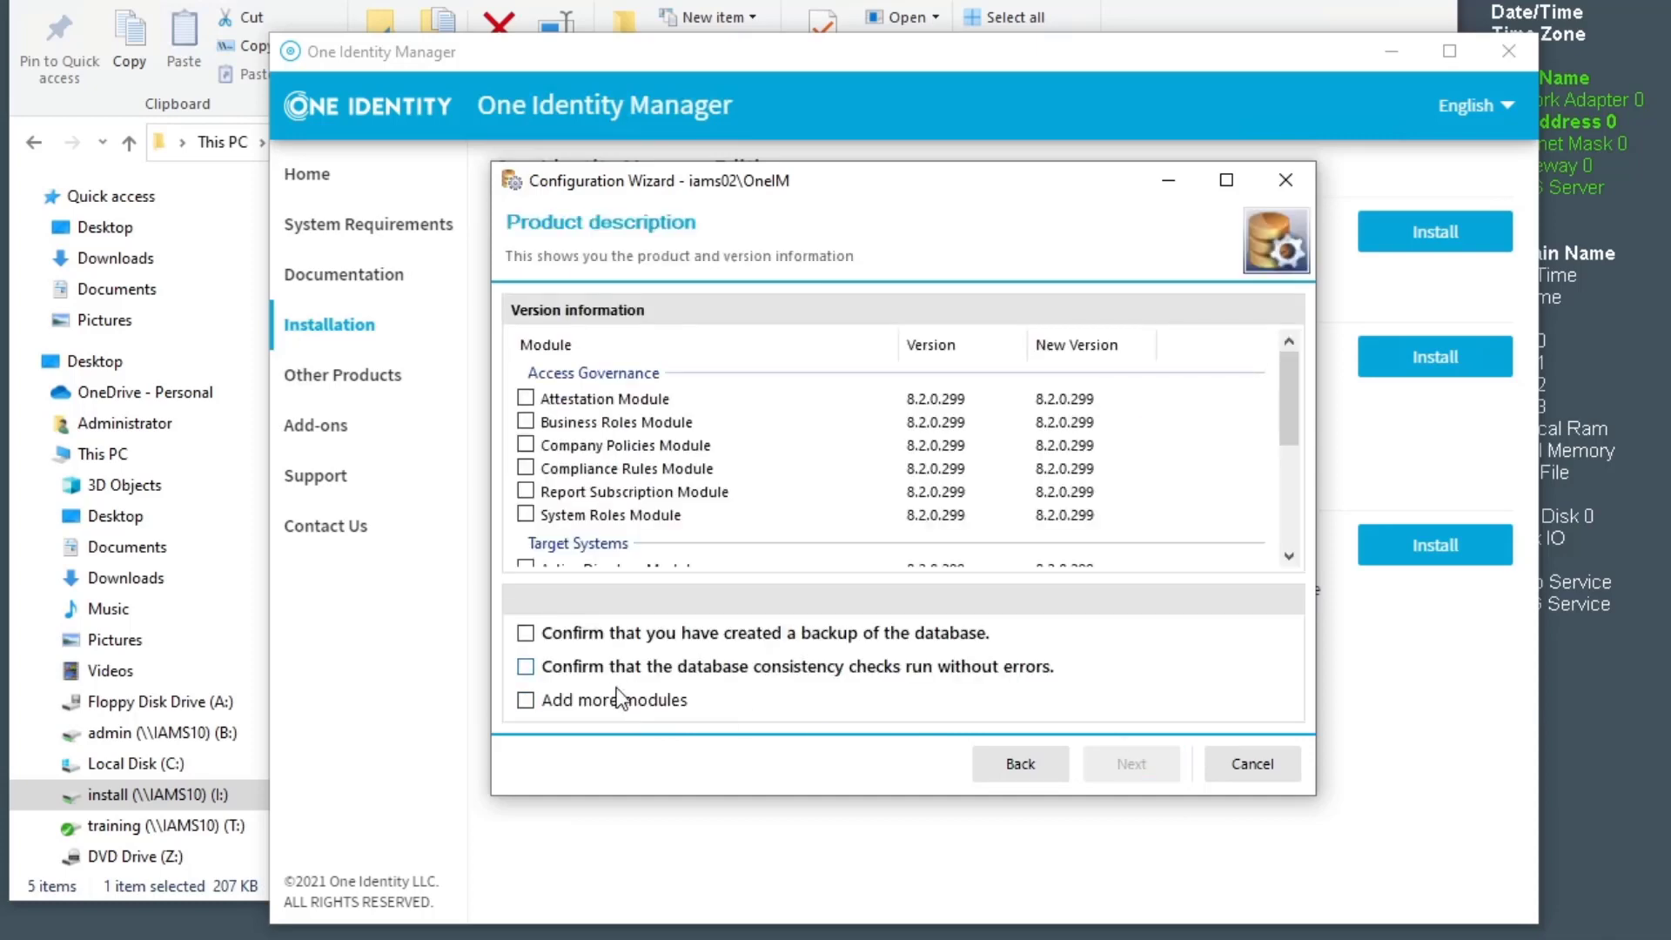
# Confirm the database backup and the error-free consistency checks, and enable adding more modules to the update
pyautogui.click(526, 634)
pyautogui.click(527, 701)
pyautogui.click(525, 696)
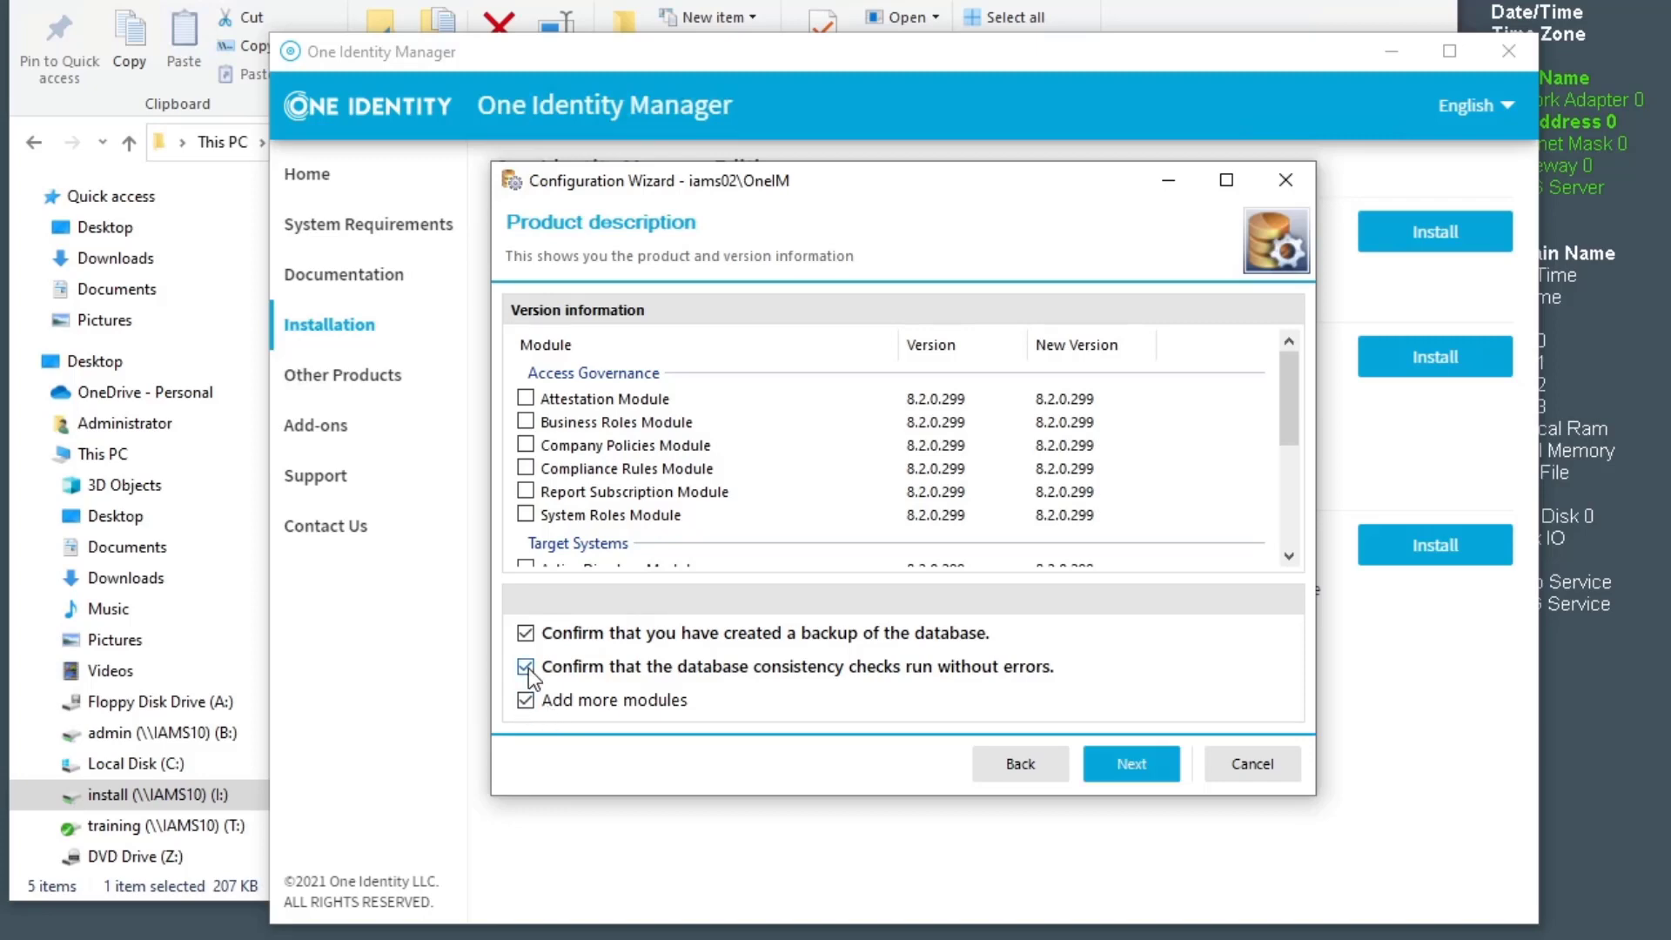
pyautogui.click(1132, 752)
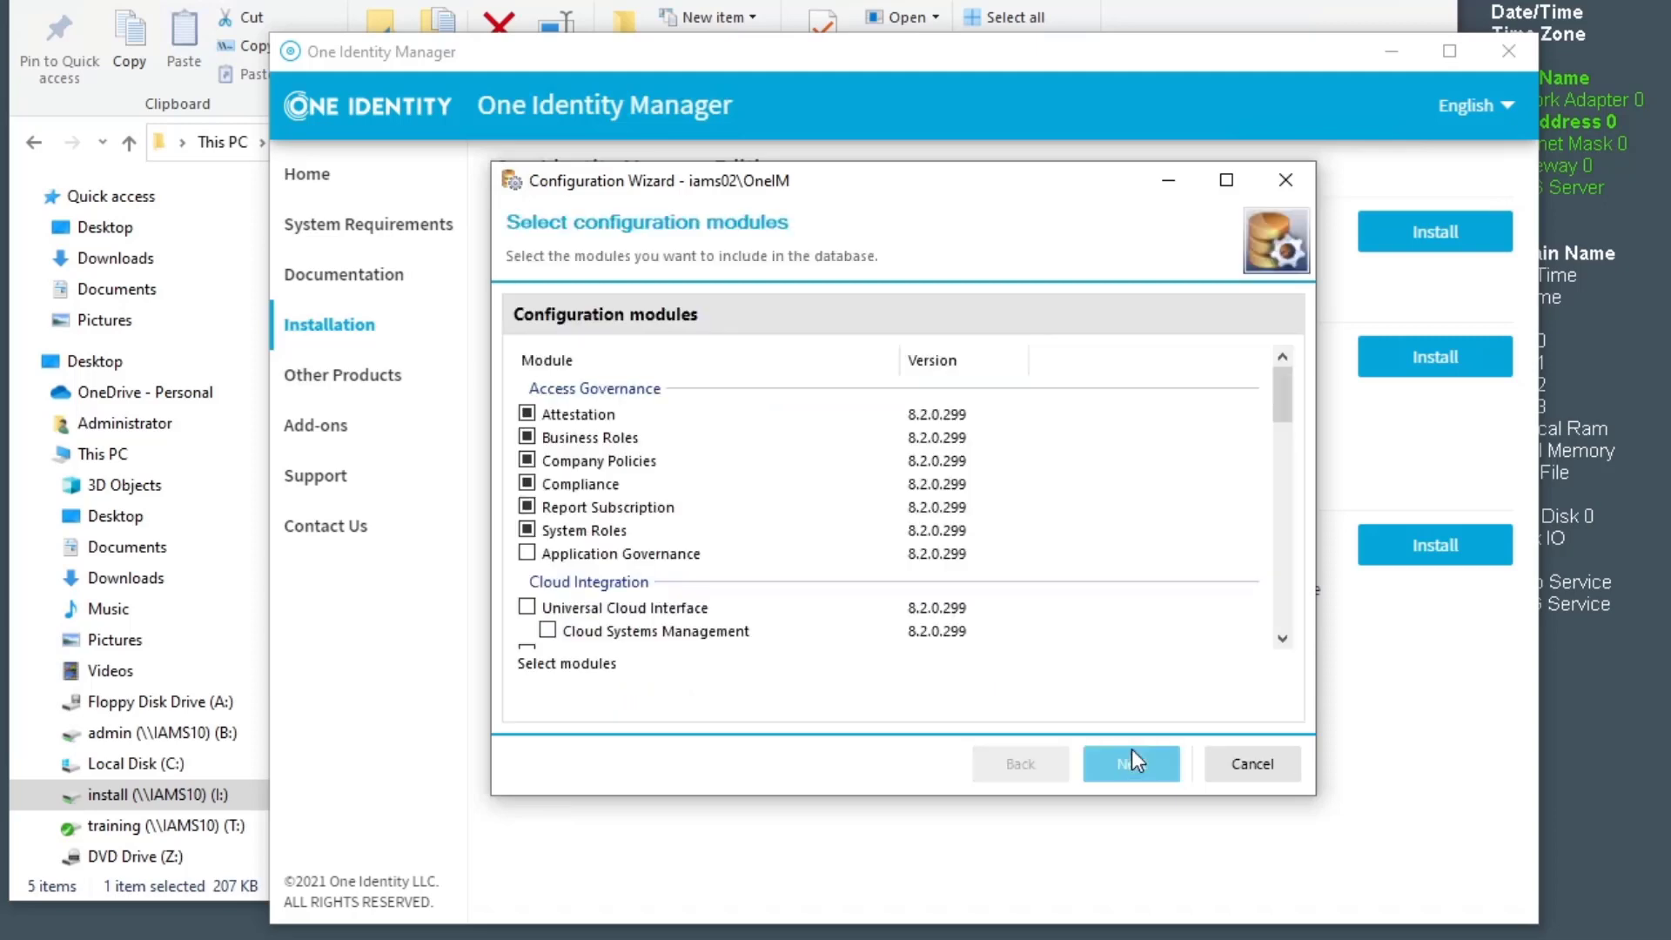
# Add the Application Governance configuration module to the database, accept the warning about reprocessing modules, and initiate the update
pyautogui.click(527, 553)
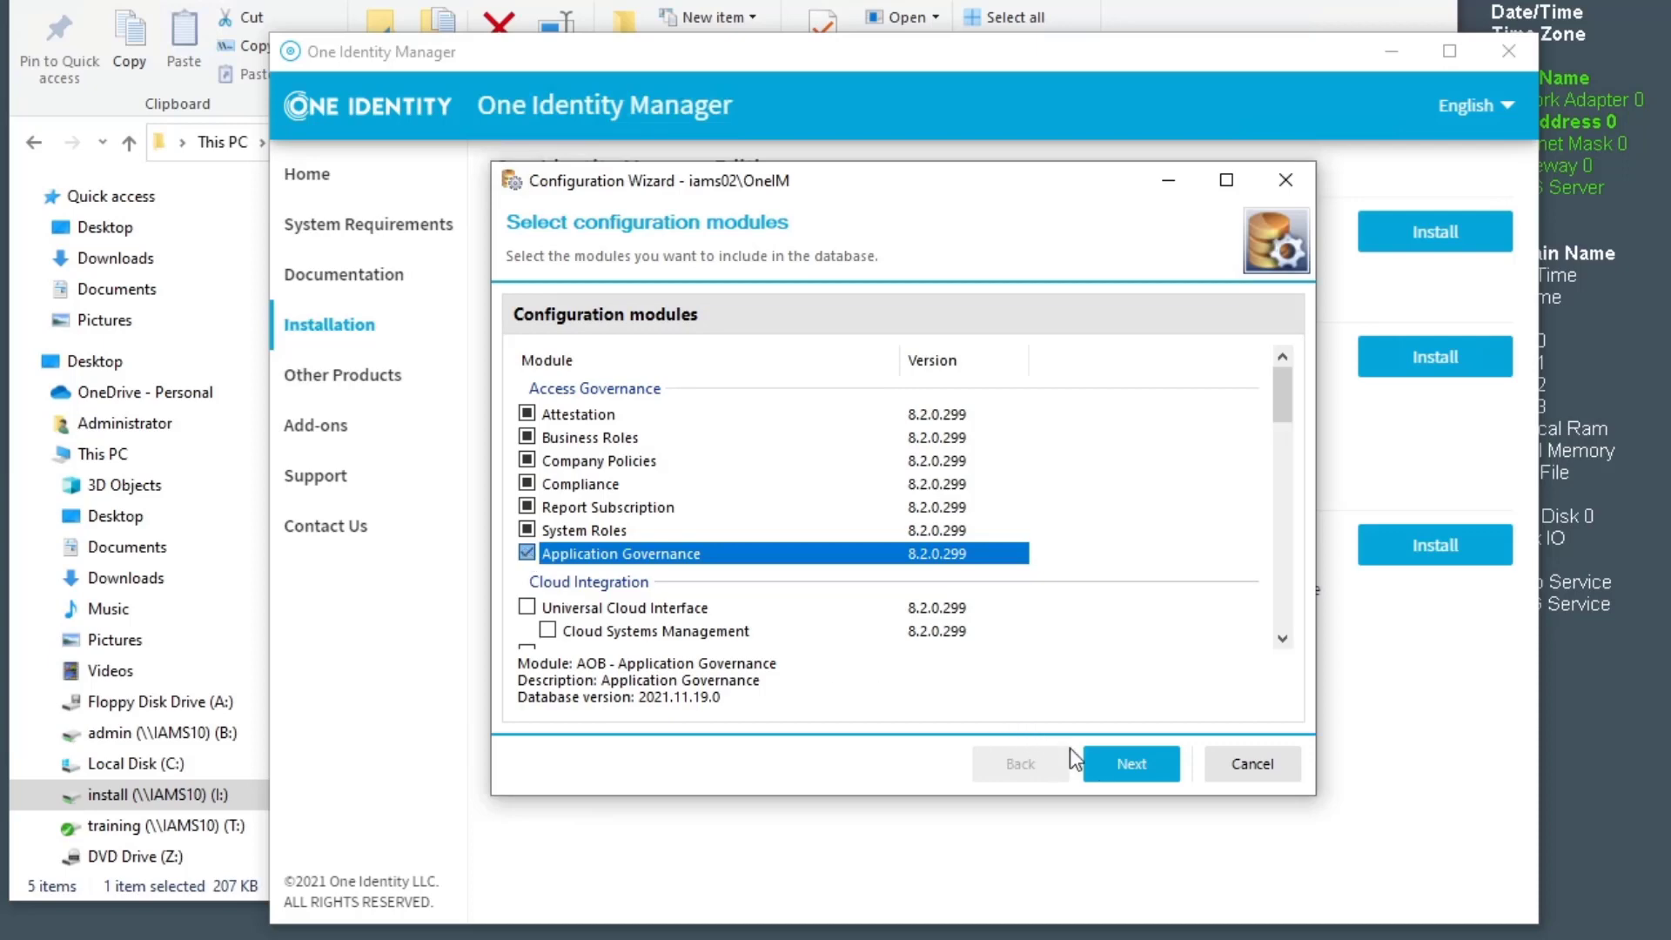
pyautogui.click(1116, 767)
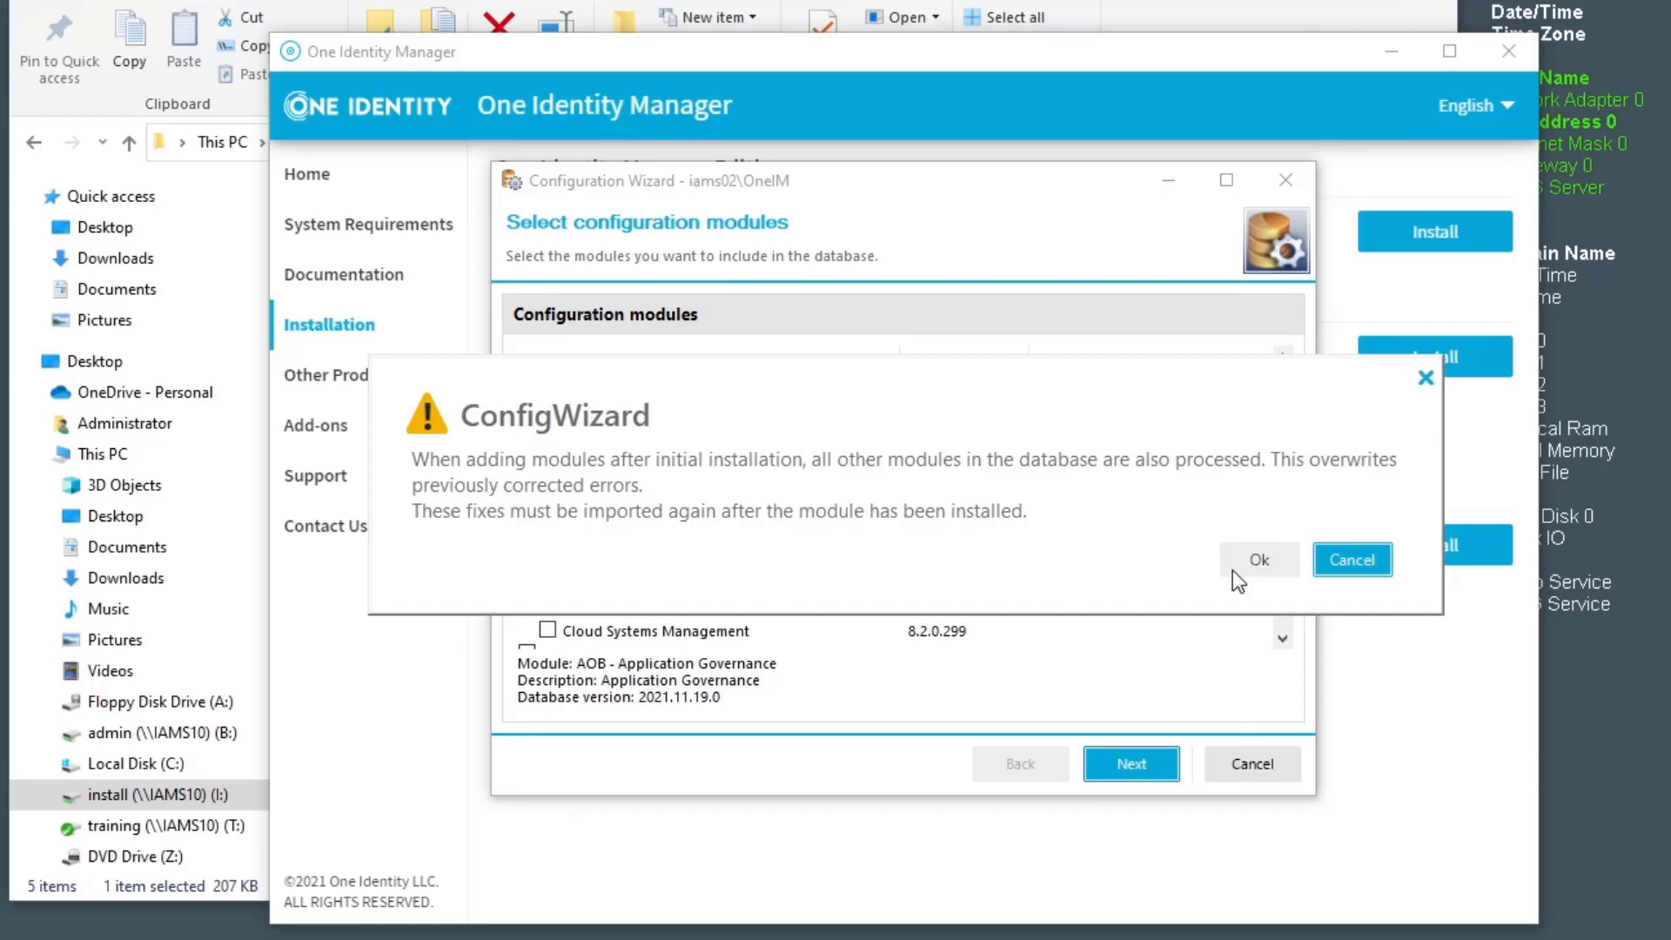
pyautogui.click(1257, 570)
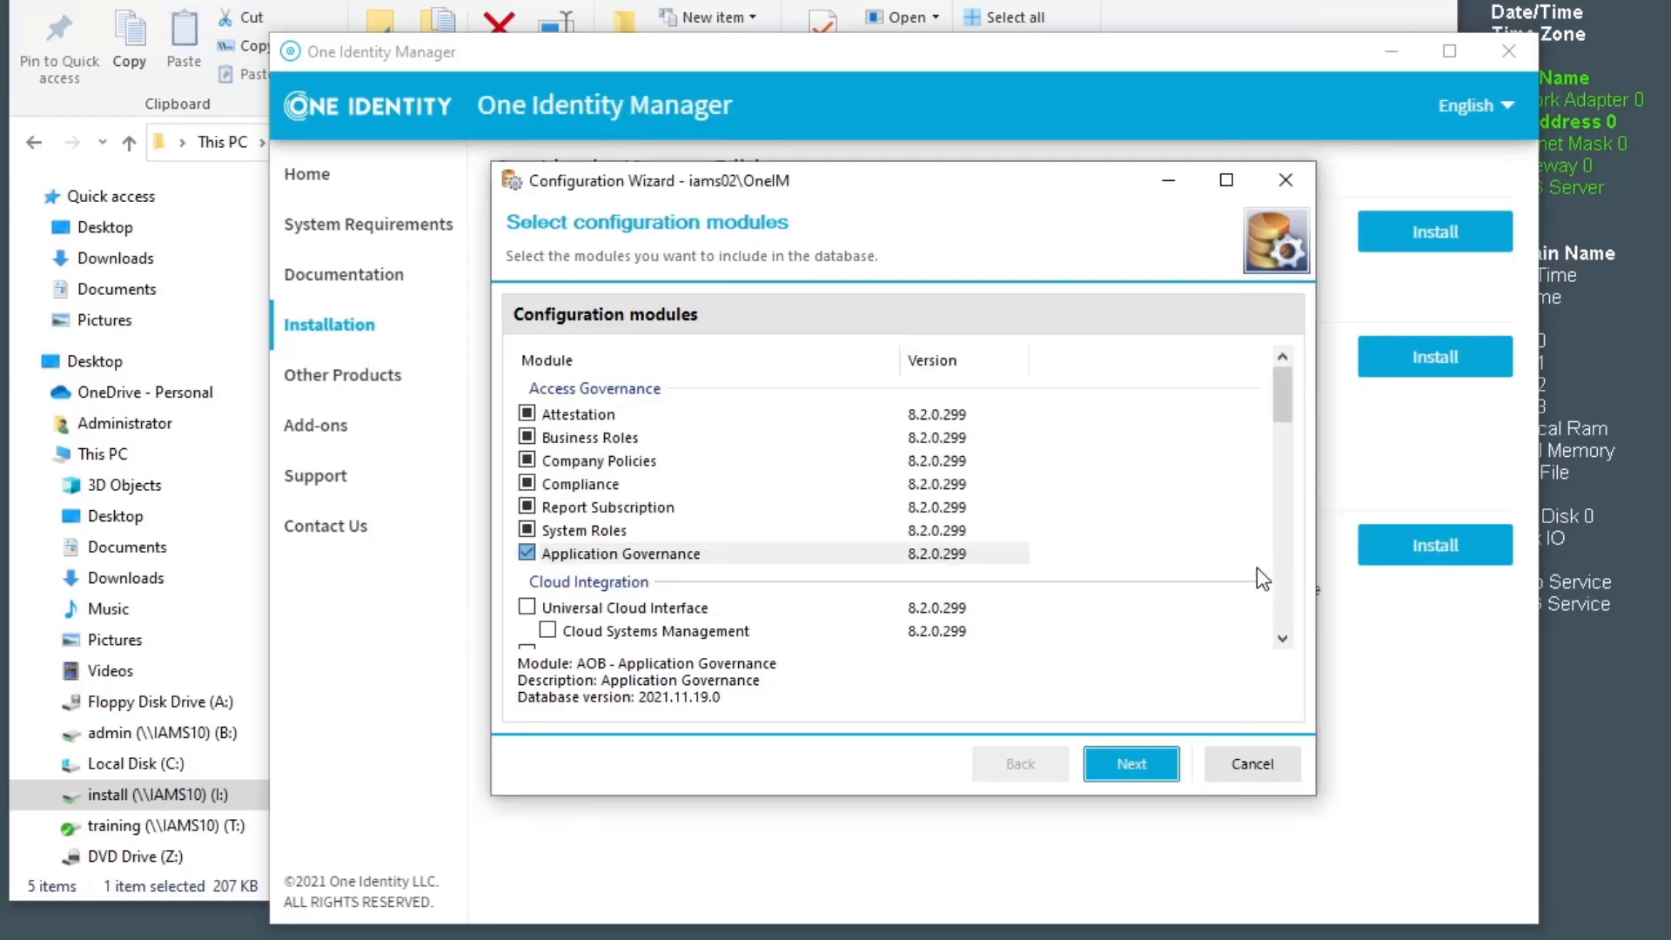
pyautogui.click(1149, 773)
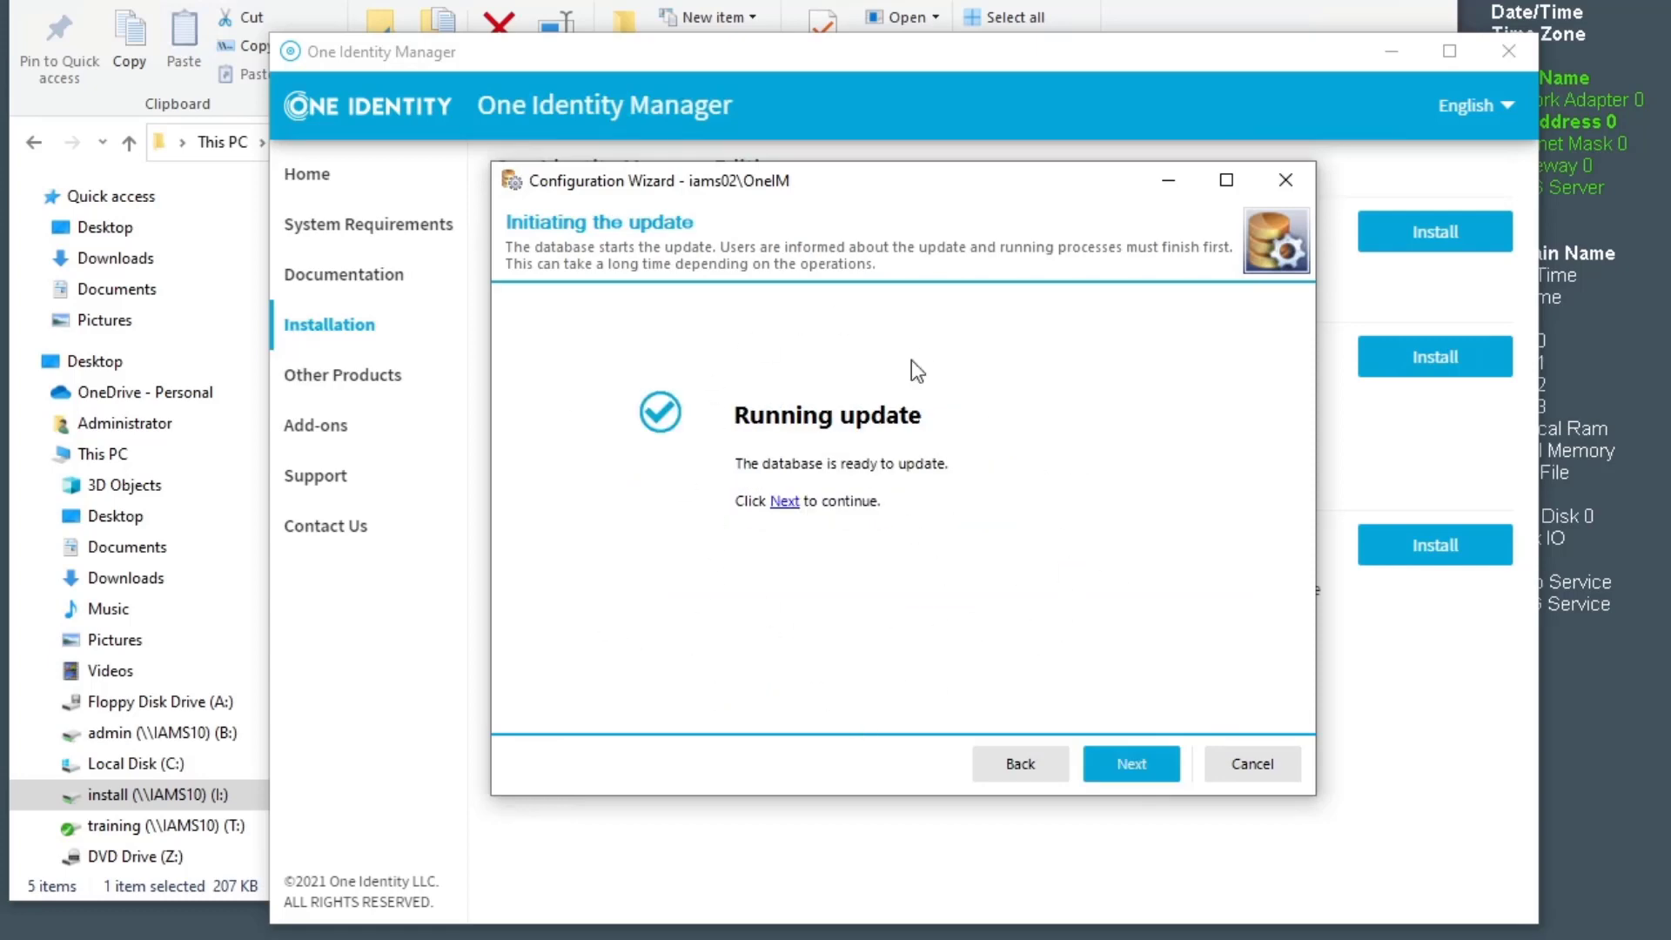
# Continue the database update to the check for active sessions
pyautogui.click(1153, 771)
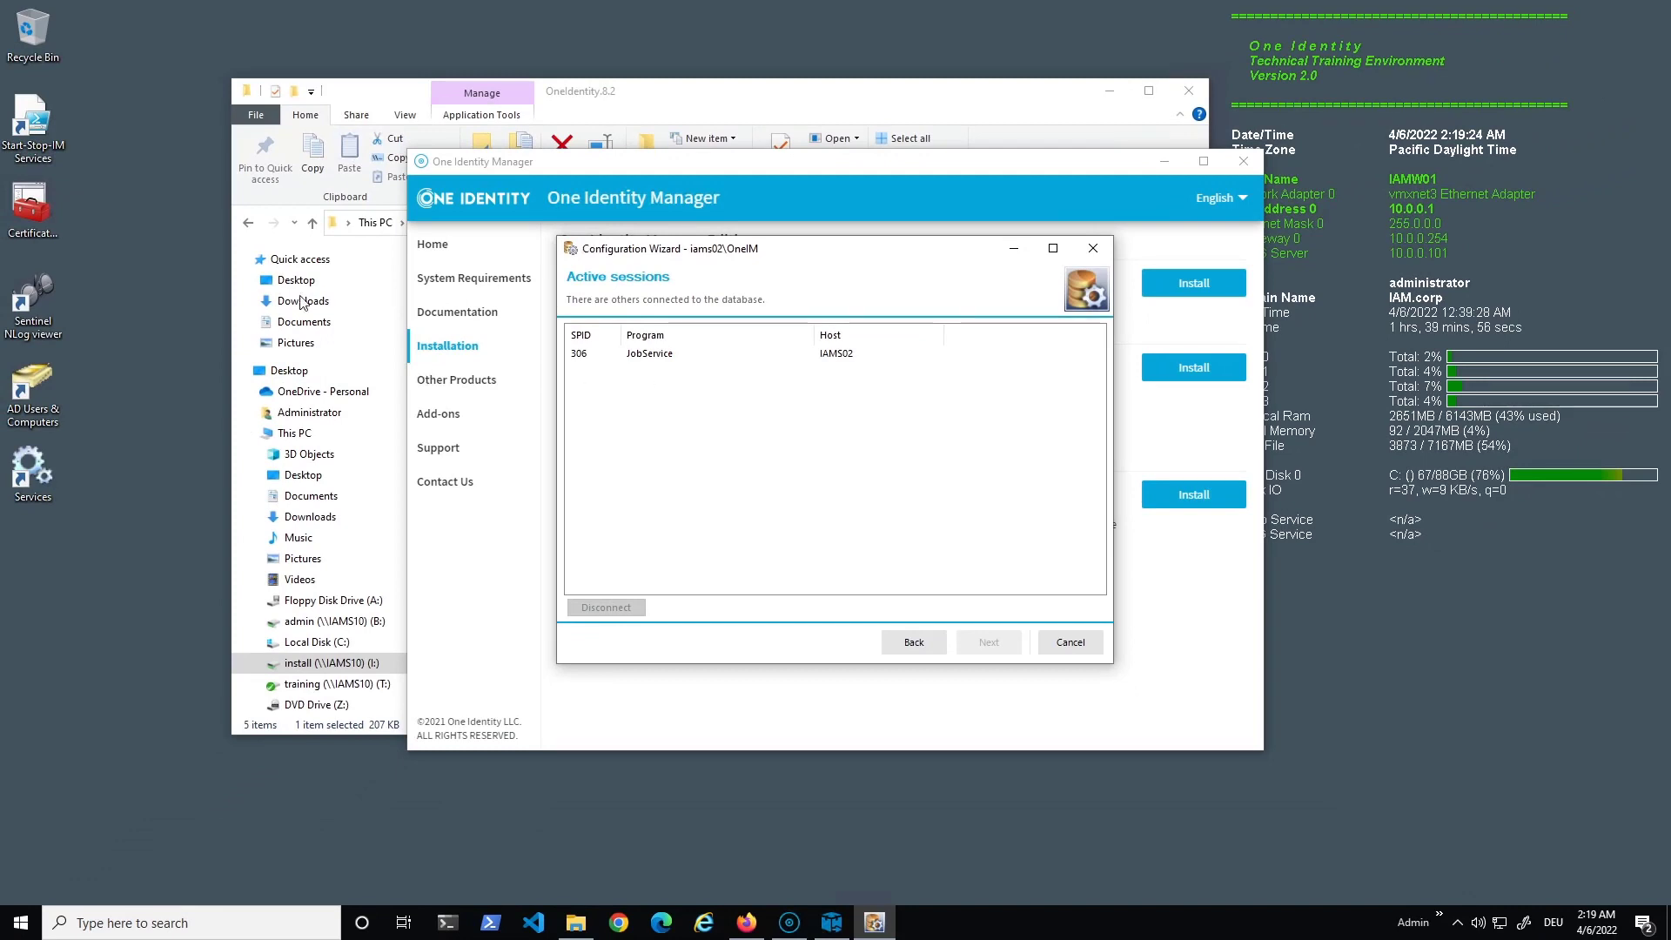
pyautogui.click(29, 131)
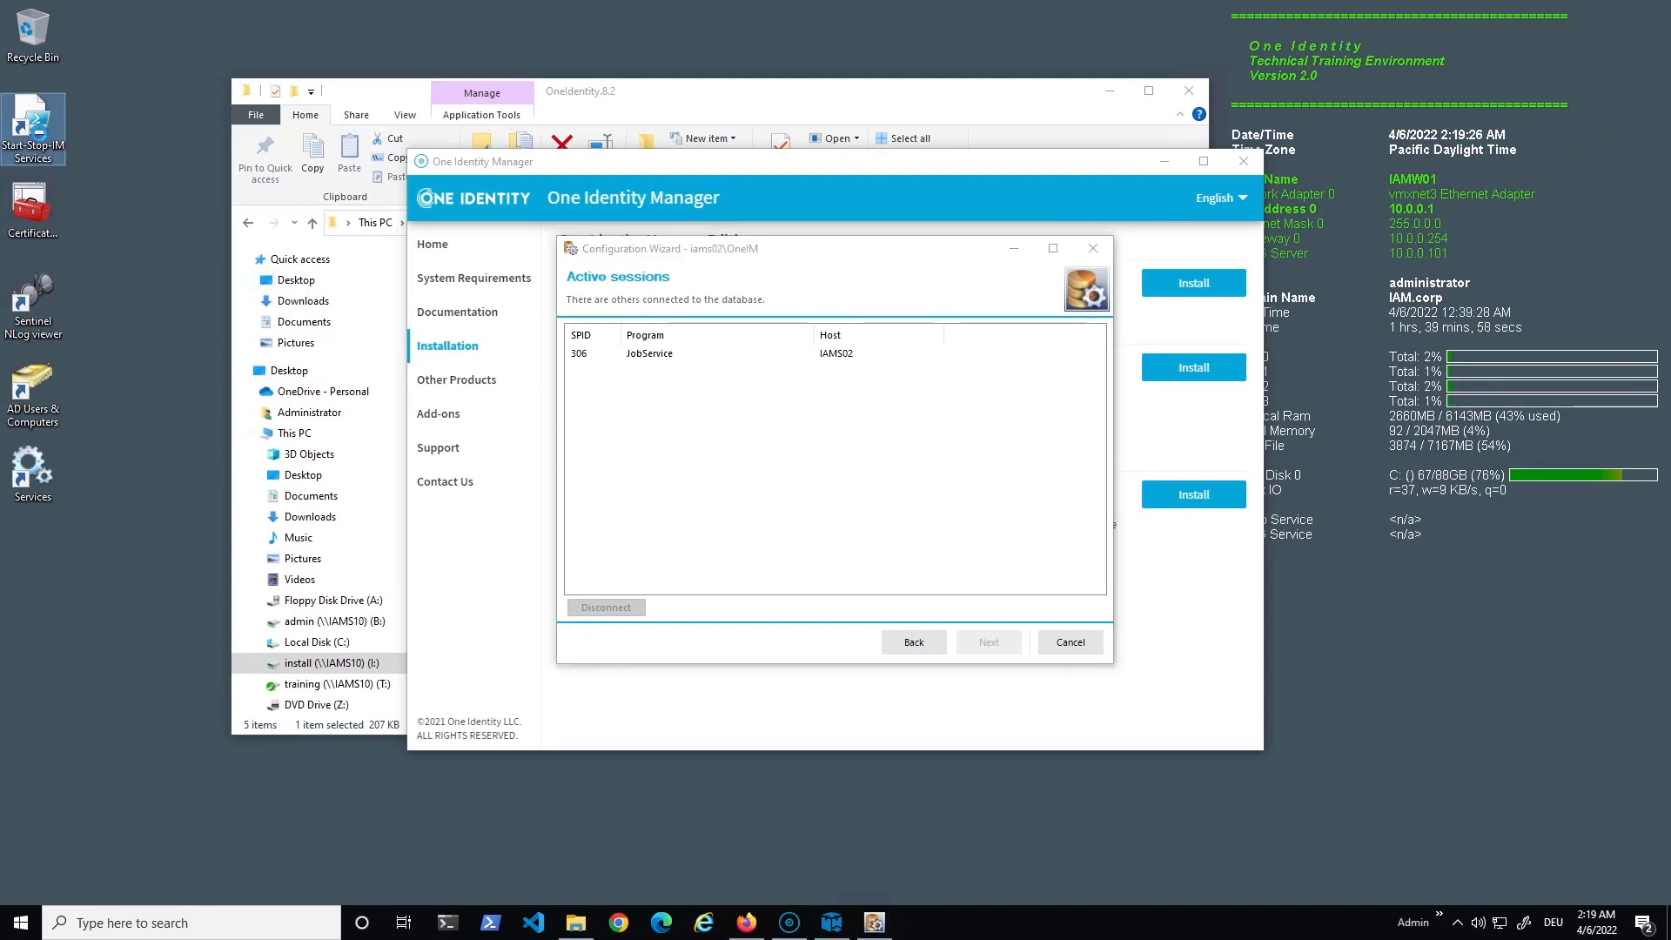
pyautogui.rightClick(28, 130)
pyautogui.doubleClick(44, 106)
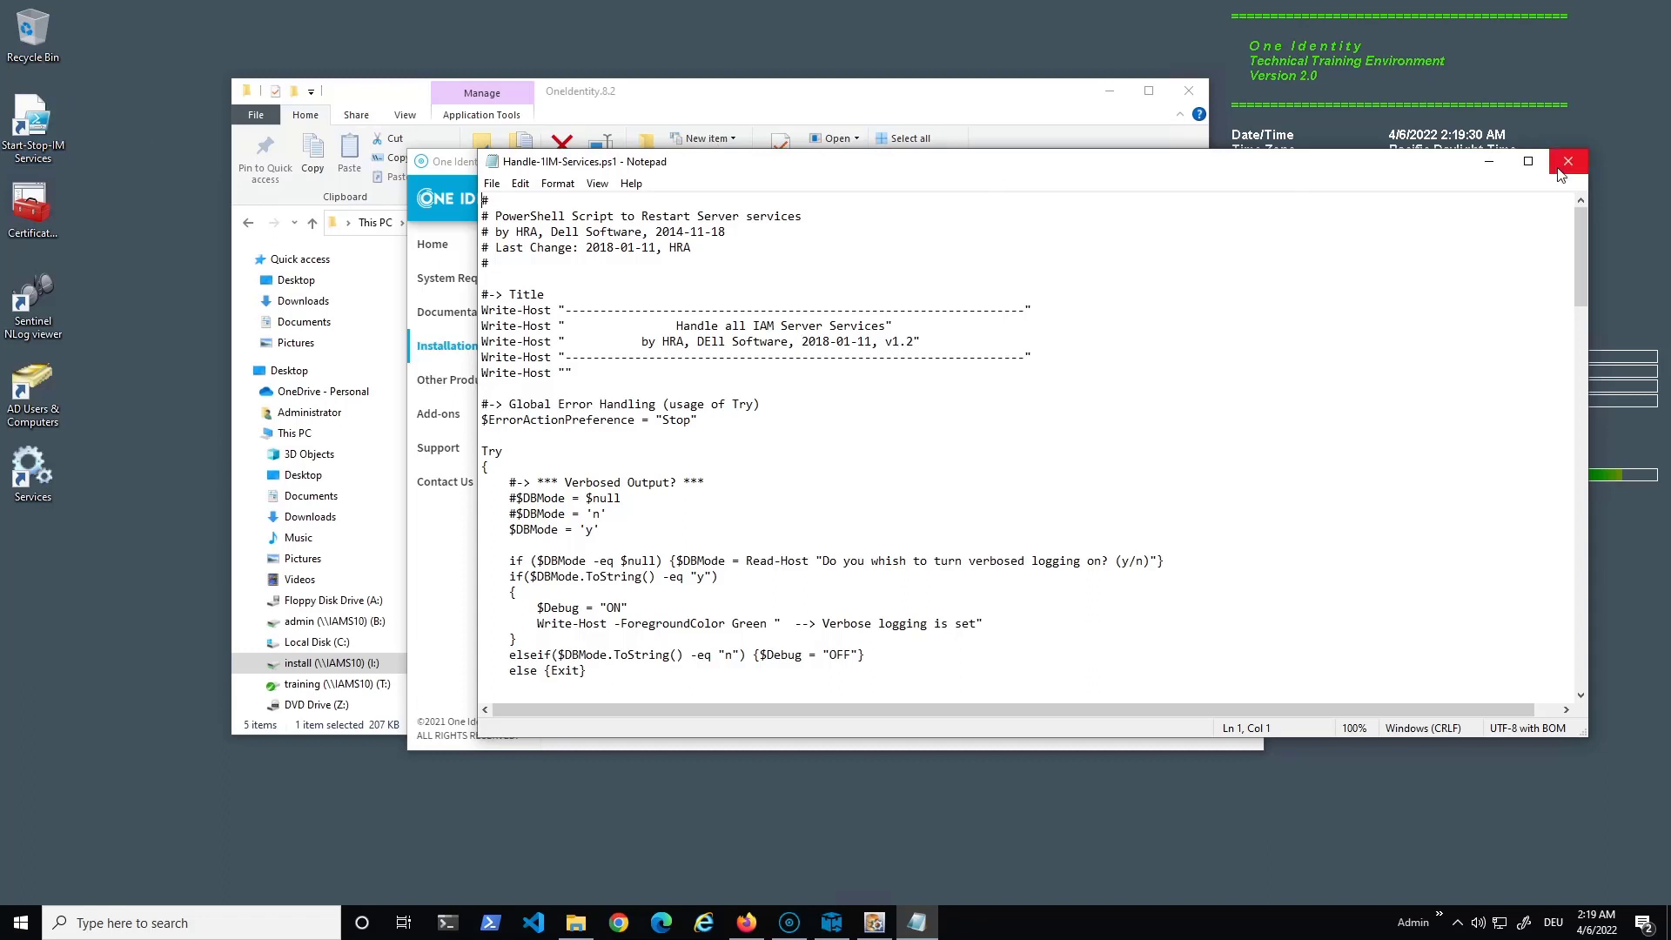
pyautogui.click(1567, 160)
# Run the Start-Stop-IM Services script with PowerShell, accept the execution policy change and log file deletion, and stop the services with option P
pyautogui.rightClick(21, 142)
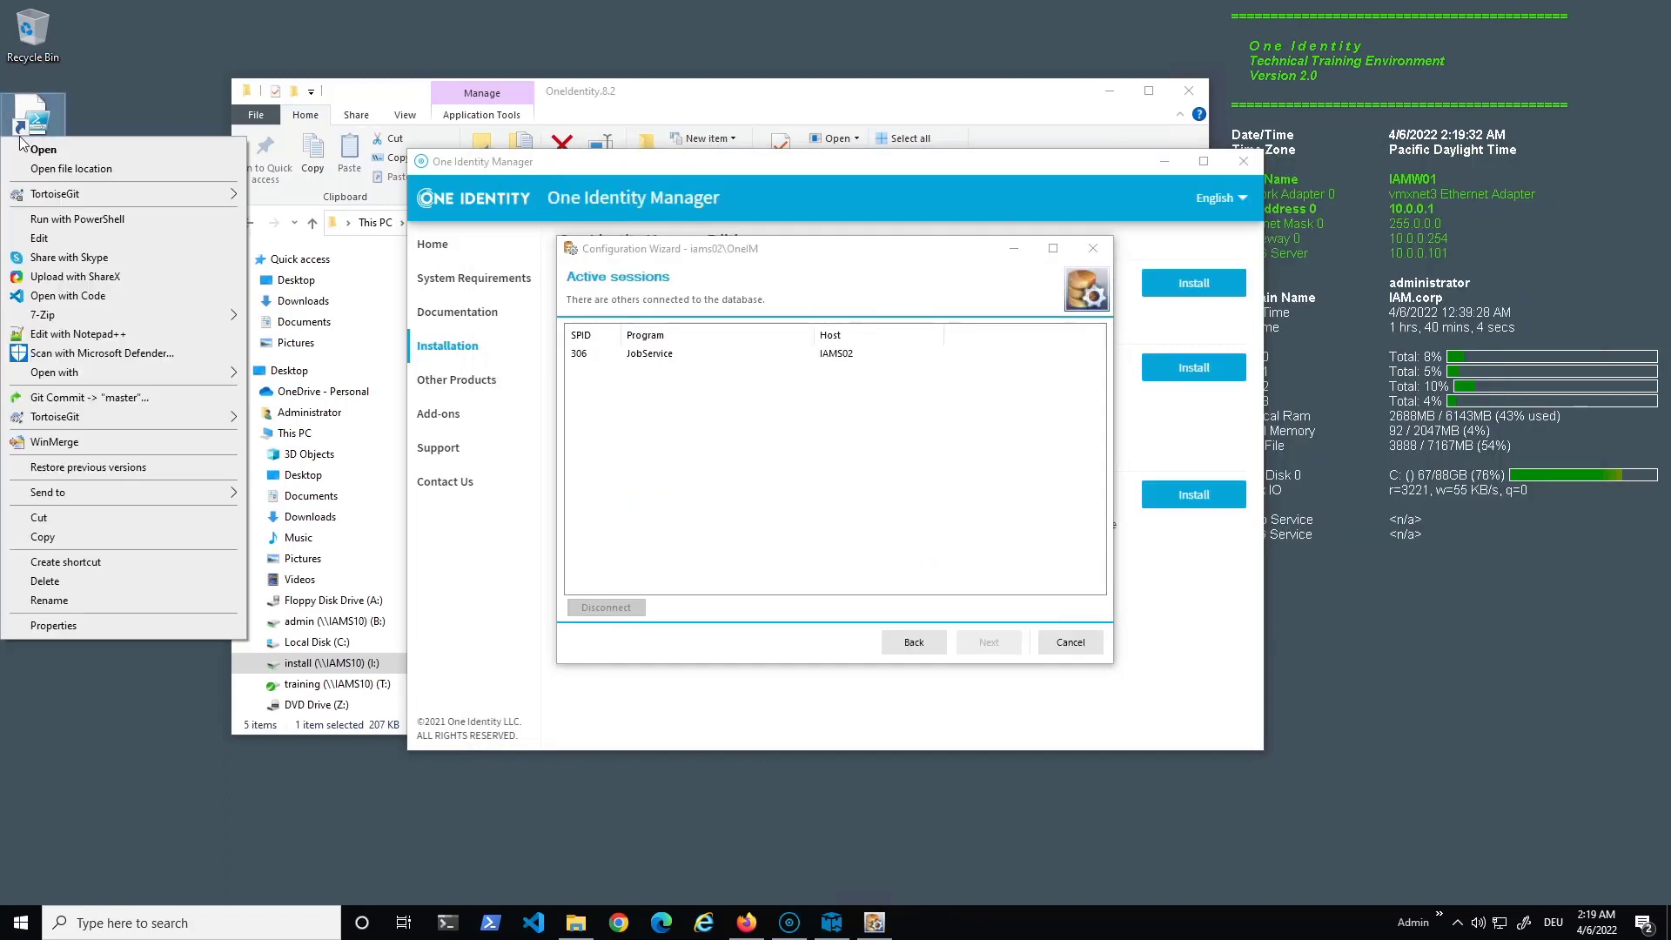
pyautogui.click(125, 221)
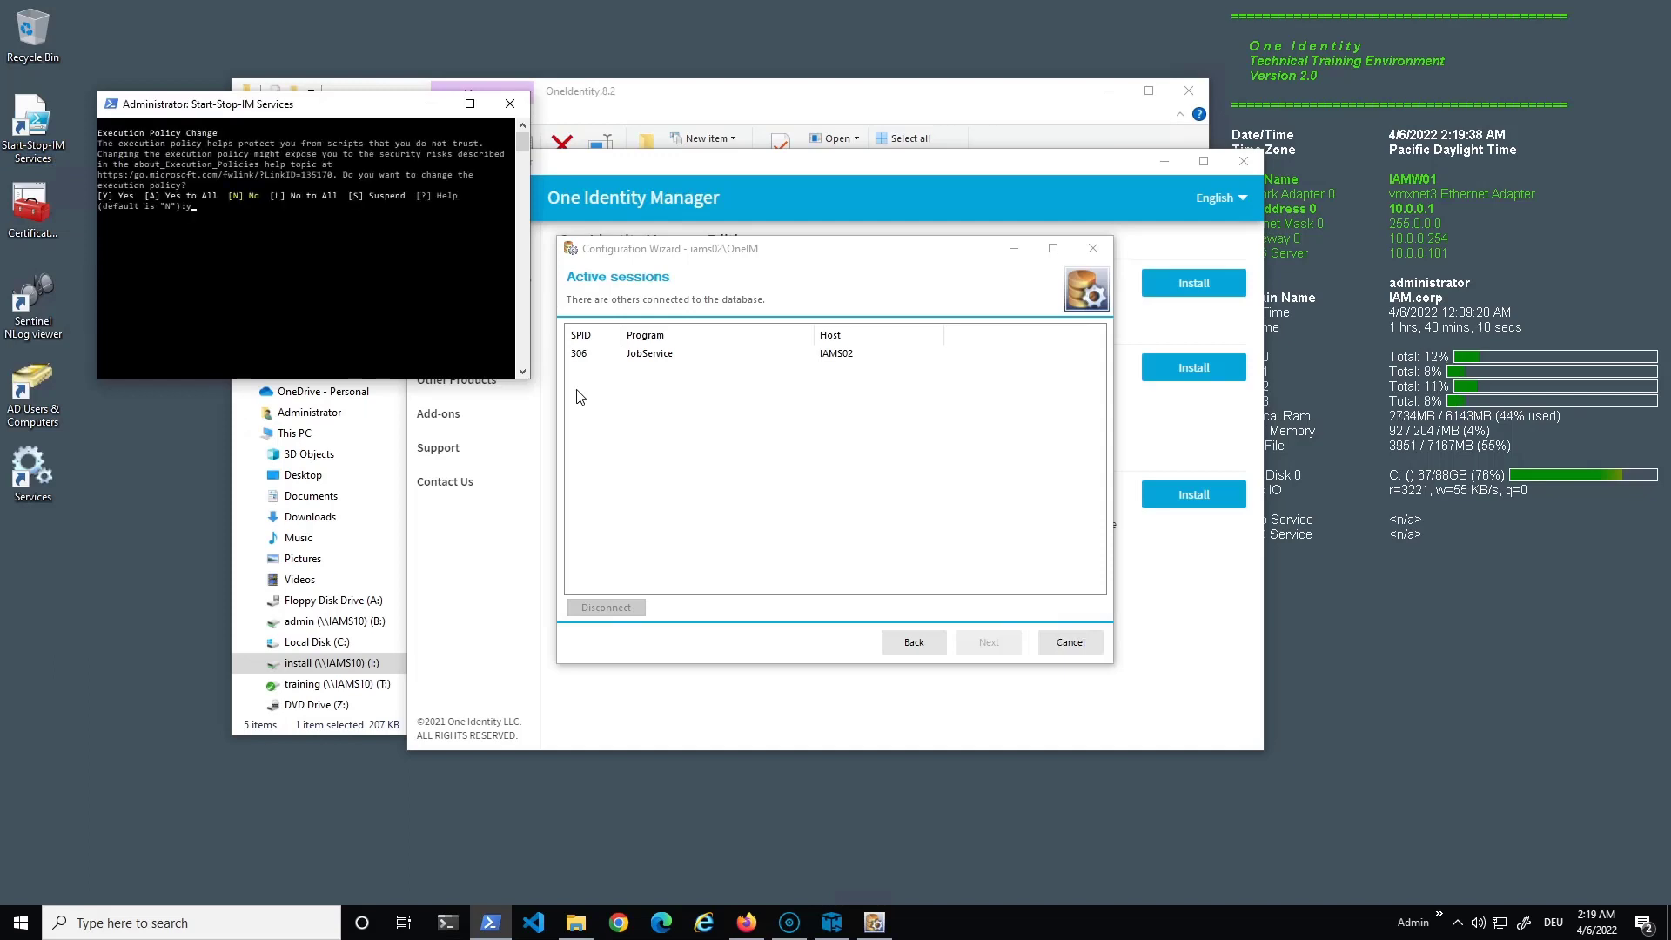
pyautogui.write('y')
pyautogui.press('Return')
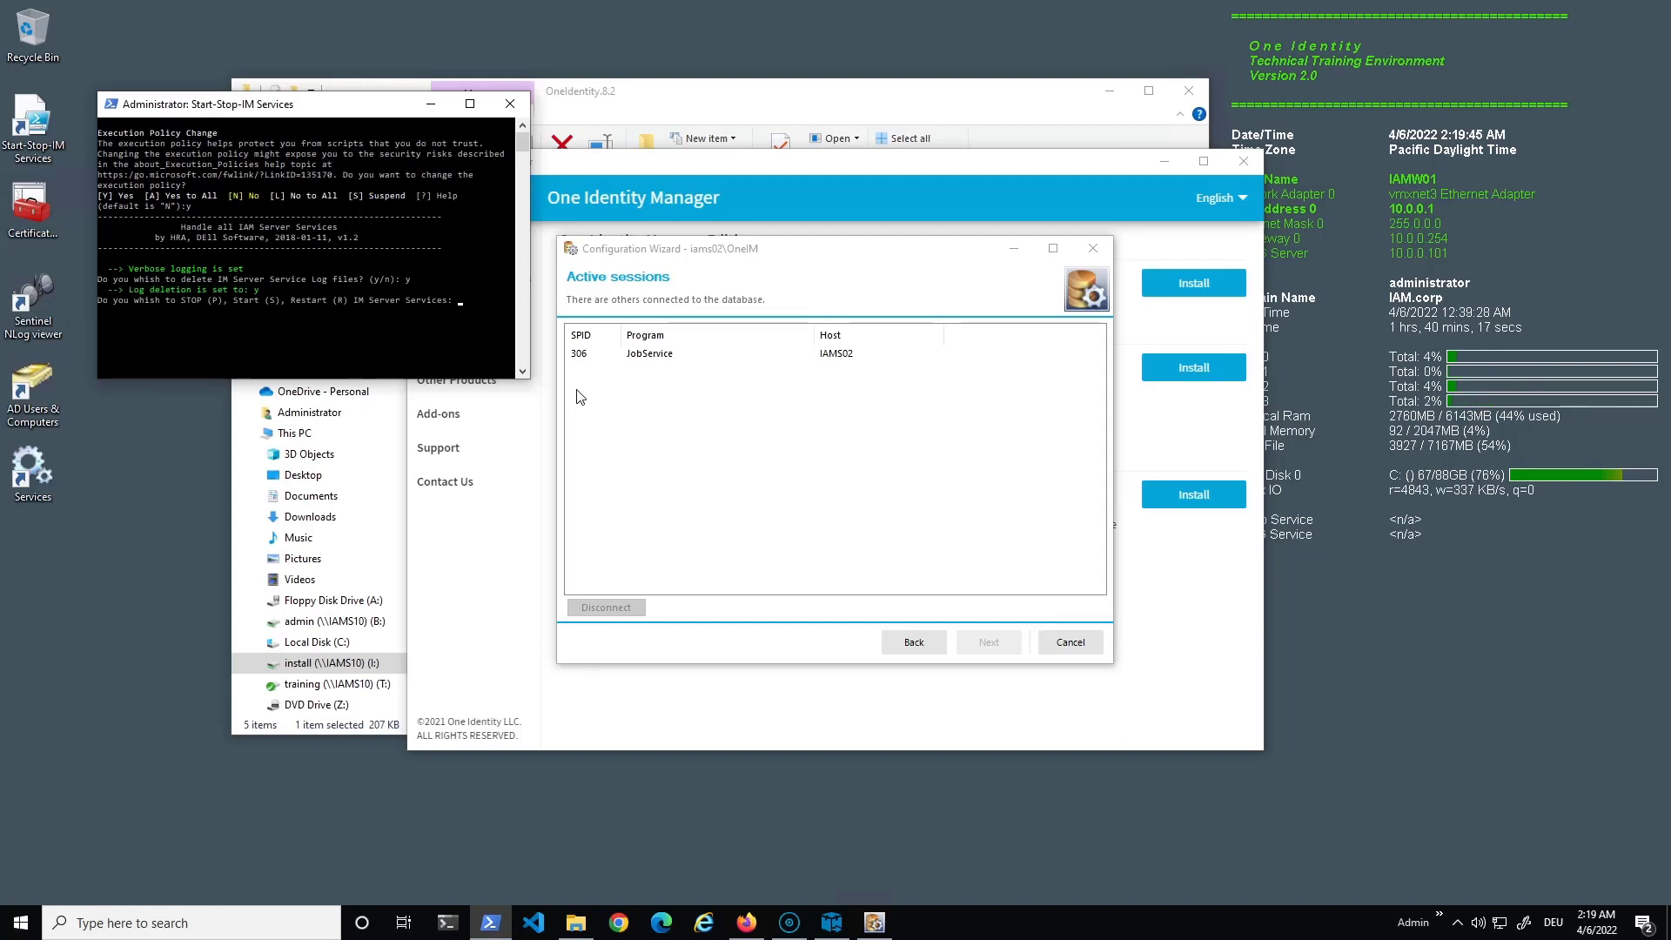
pyautogui.write('P')
pyautogui.press('Return')
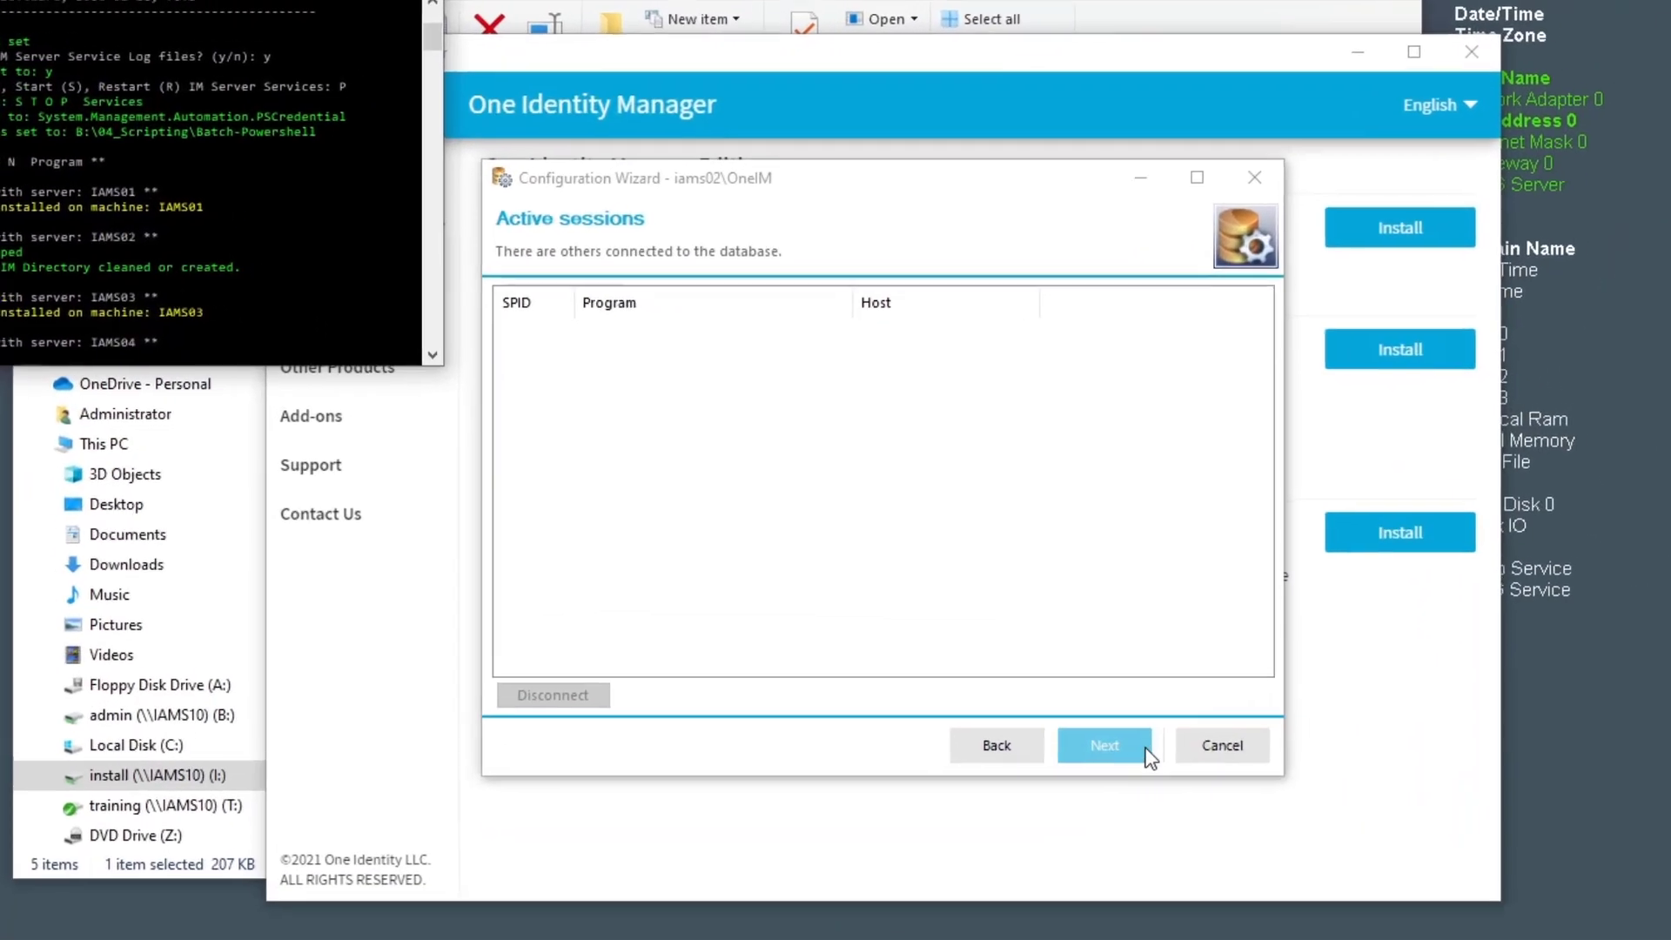
# Start processing the database with the Advanced option enabled, and log in as System user with the user name and password
pyautogui.click(1001, 644)
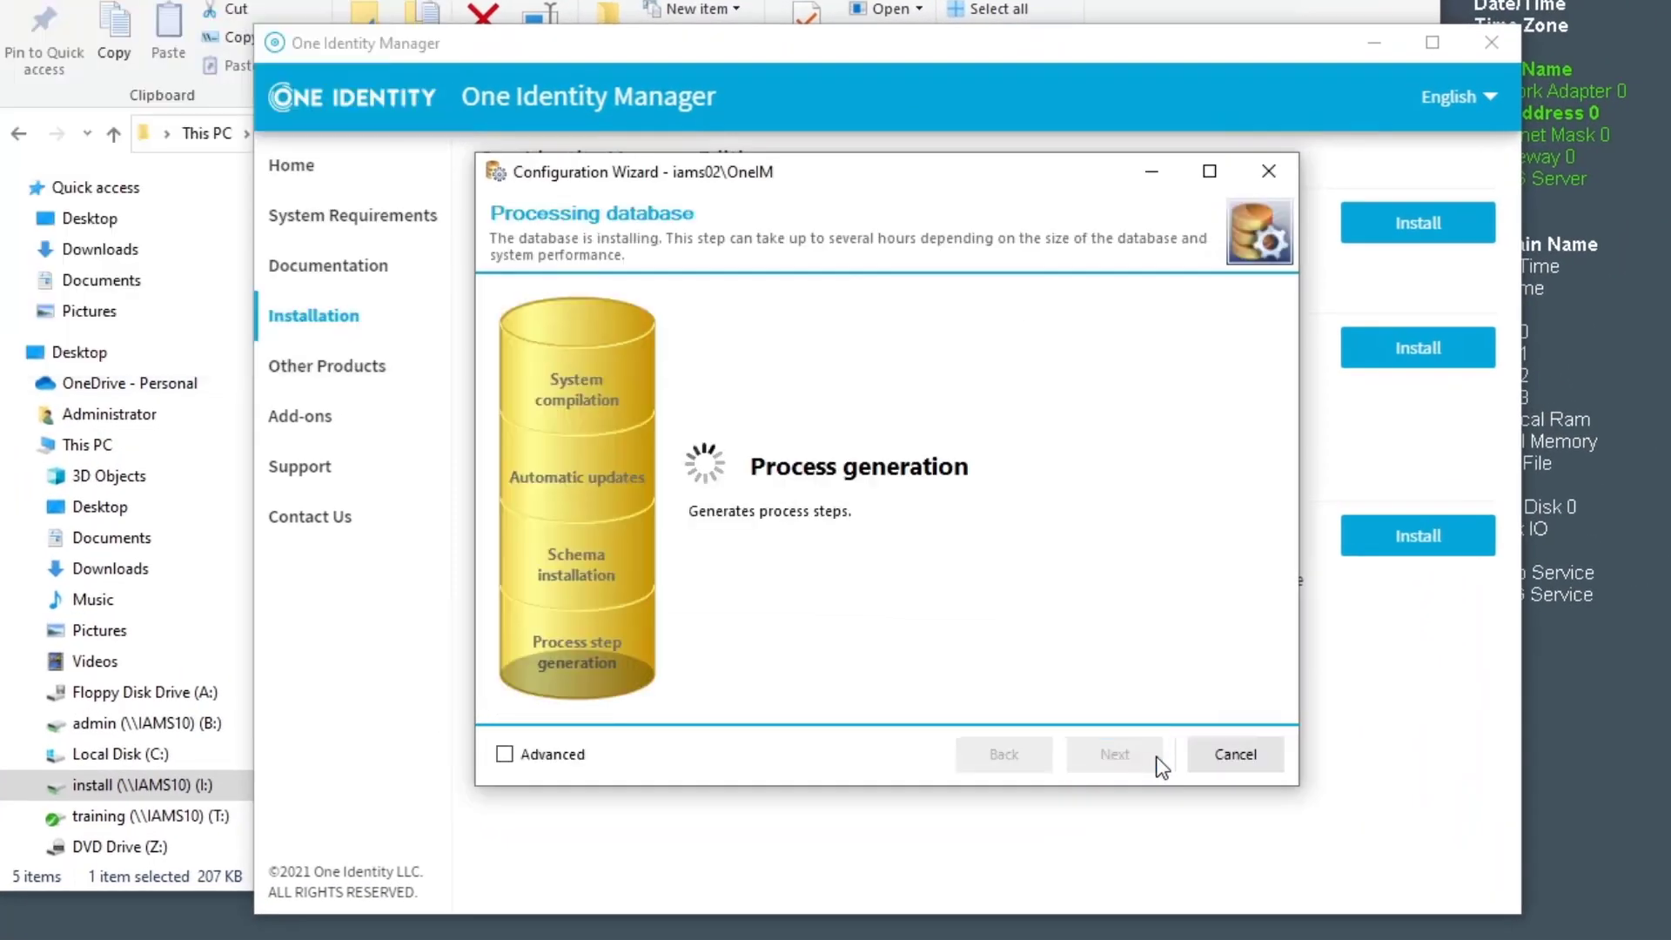
pyautogui.click(533, 752)
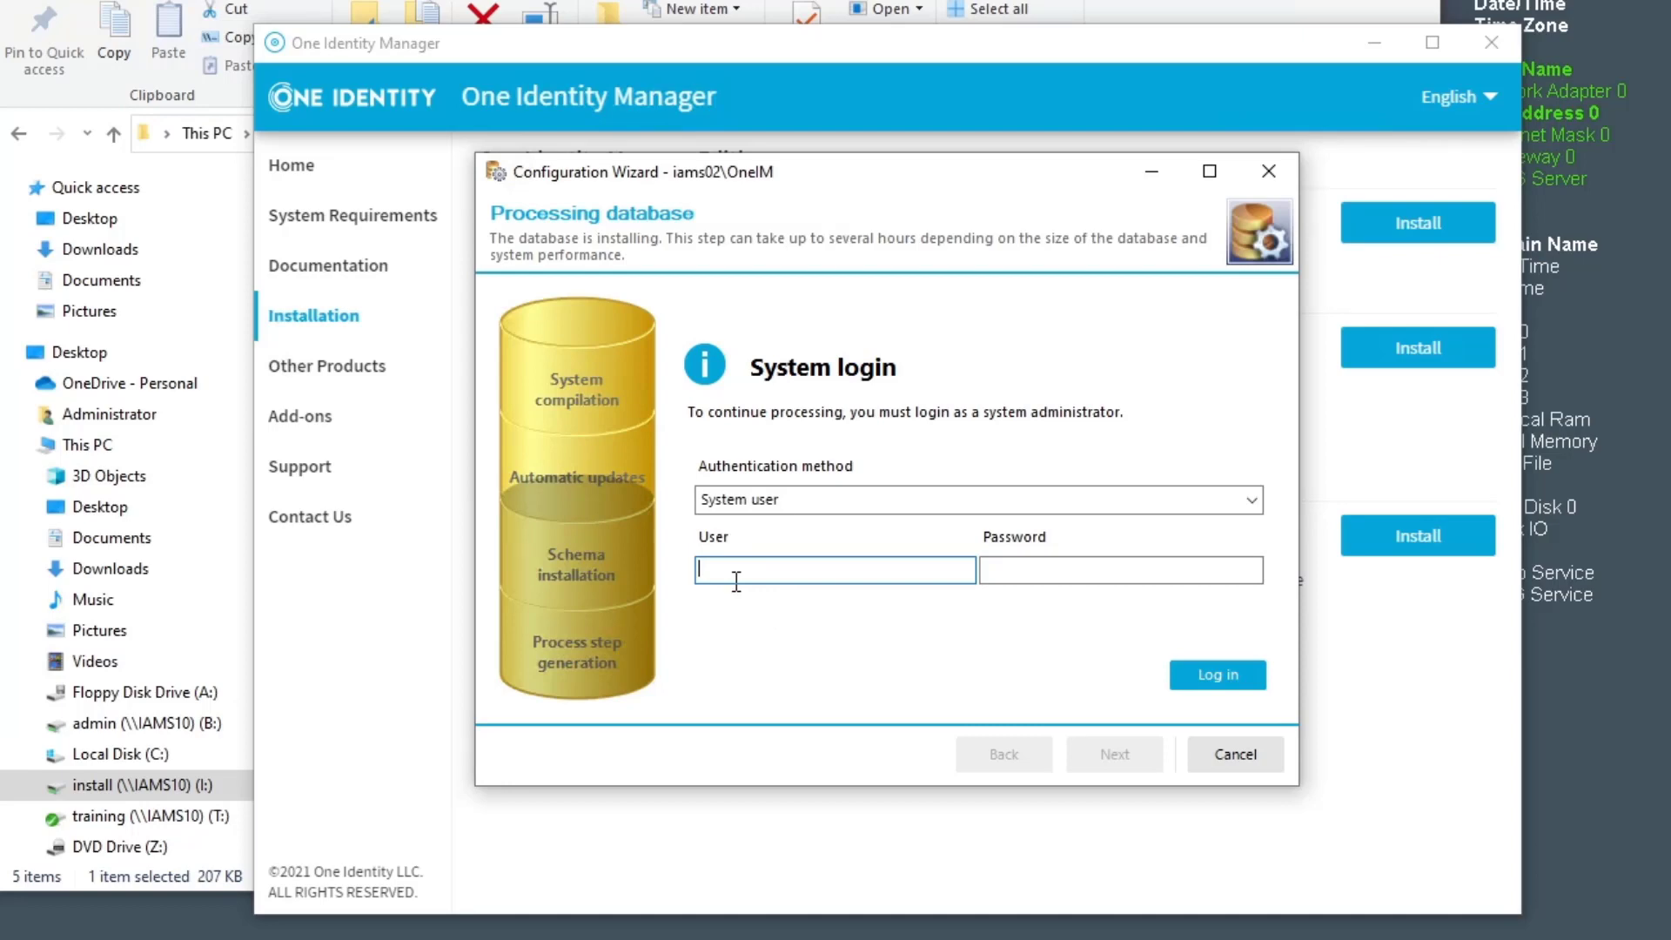
pyautogui.write('viadmin')
pyautogui.press('BackSpace')
pyautogui.press('BackSpace')
pyautogui.press('BackSpace')
pyautogui.press('BackSpace')
pyautogui.press('BackSpace')
pyautogui.write('herwig')
pyautogui.press('Tab')
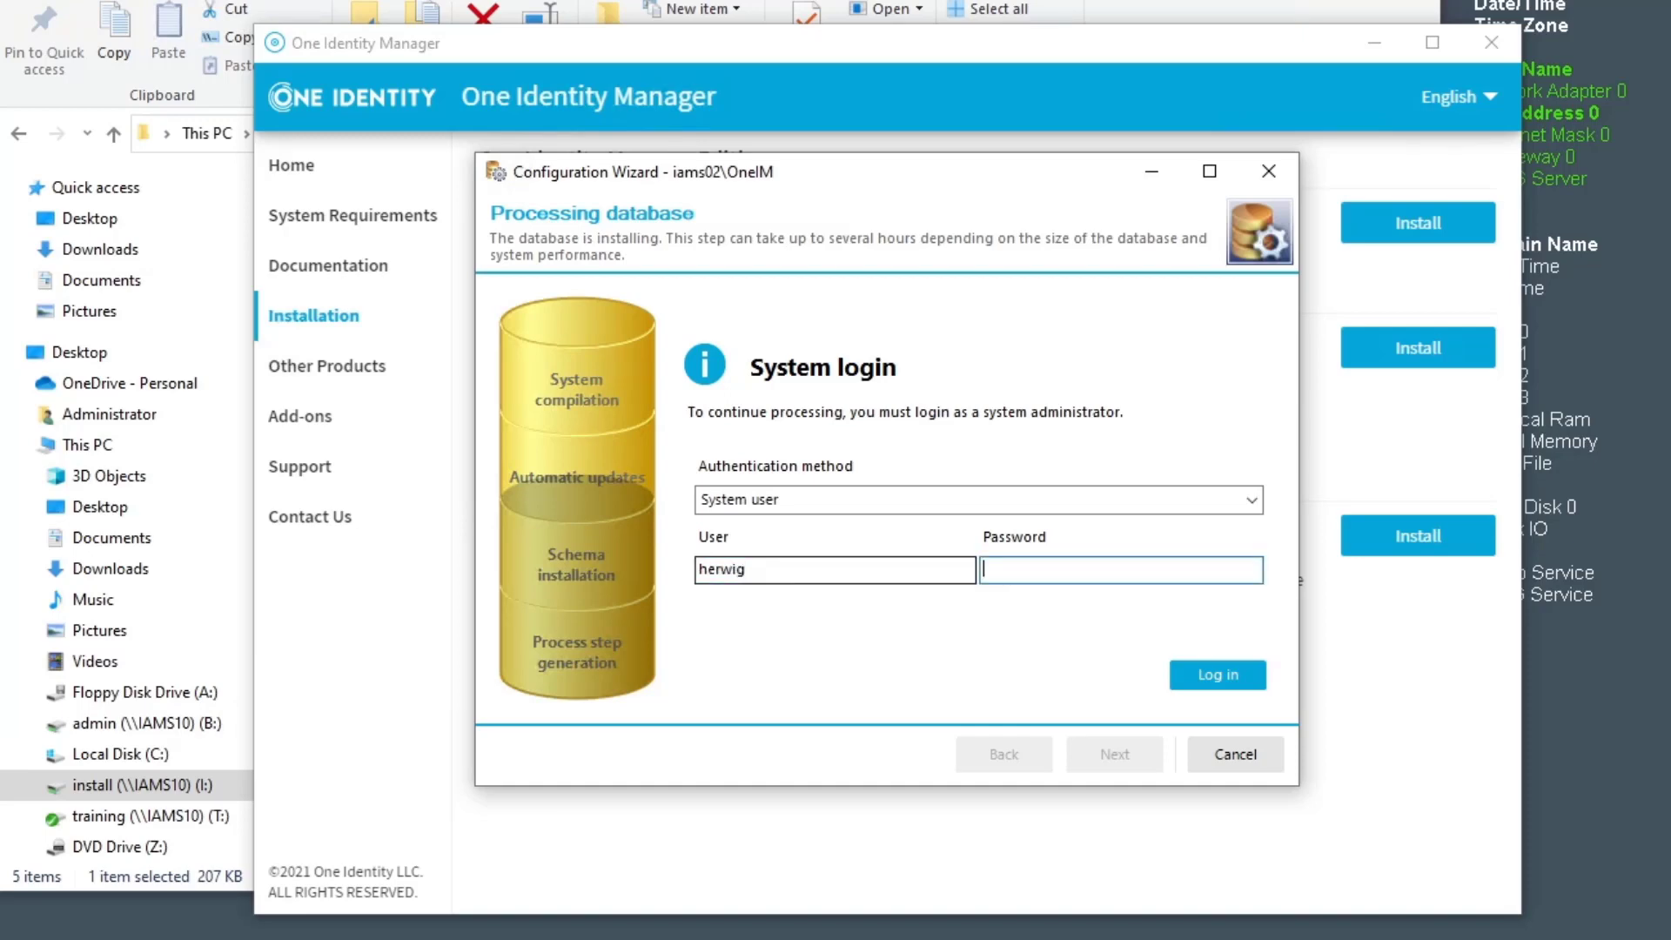
pyautogui.write('**********')
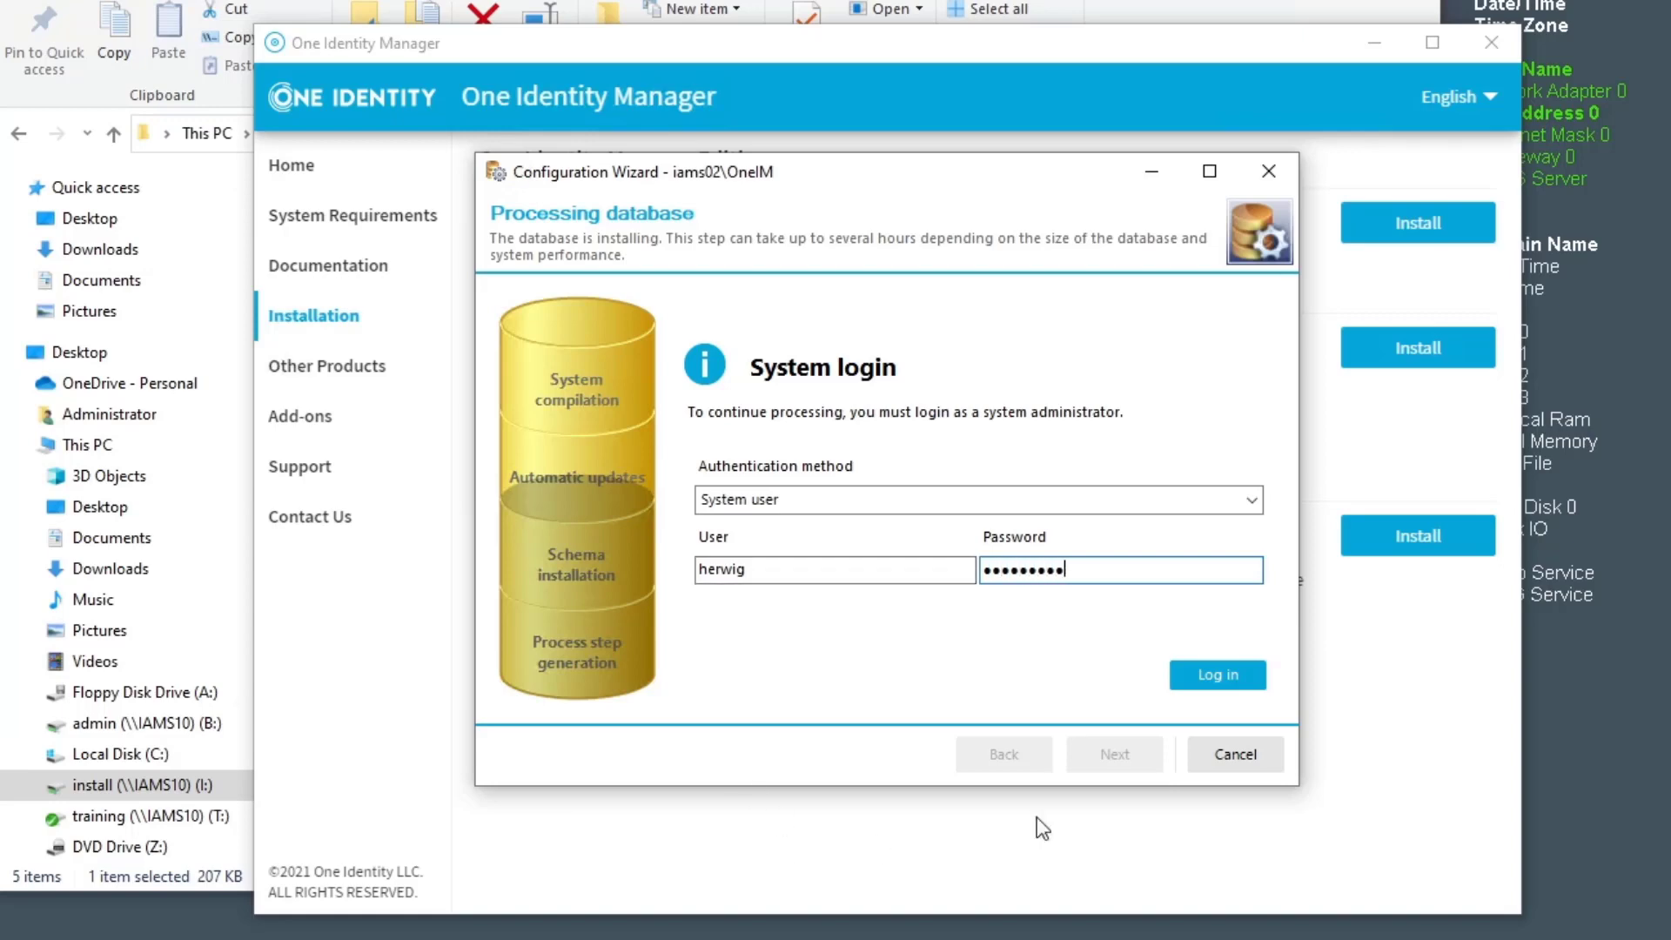
pyautogui.click(1239, 675)
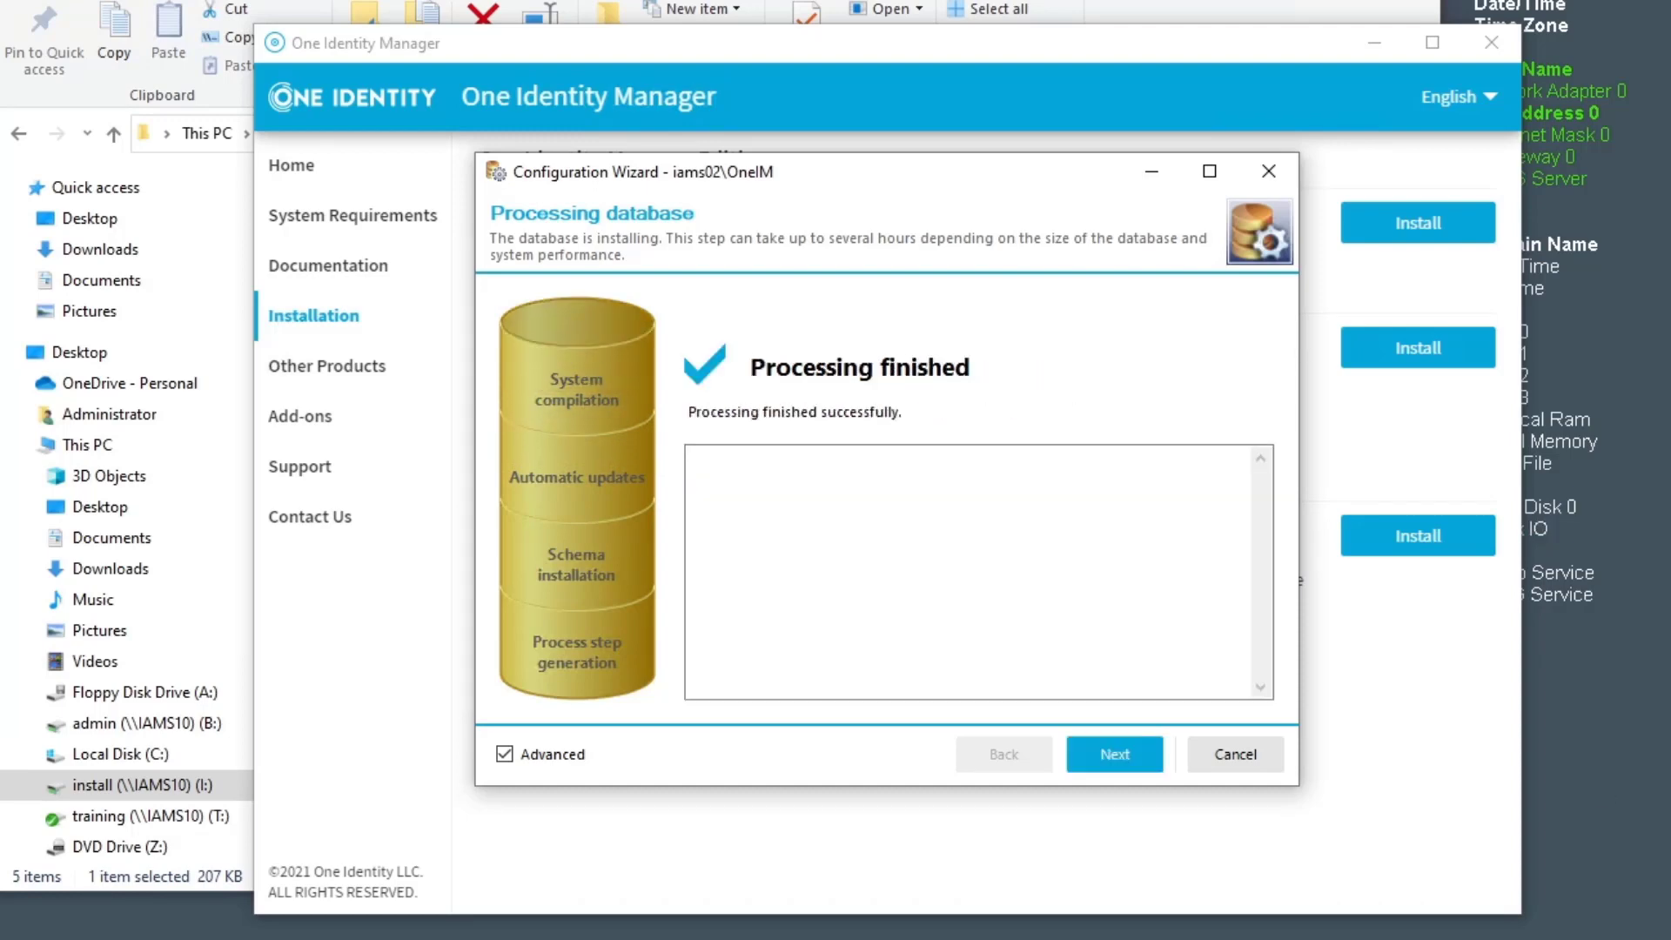
# Complete the Configuration Wizard, run the Launchpad from it, and start Check system status under system monitoring
pyautogui.click(1141, 752)
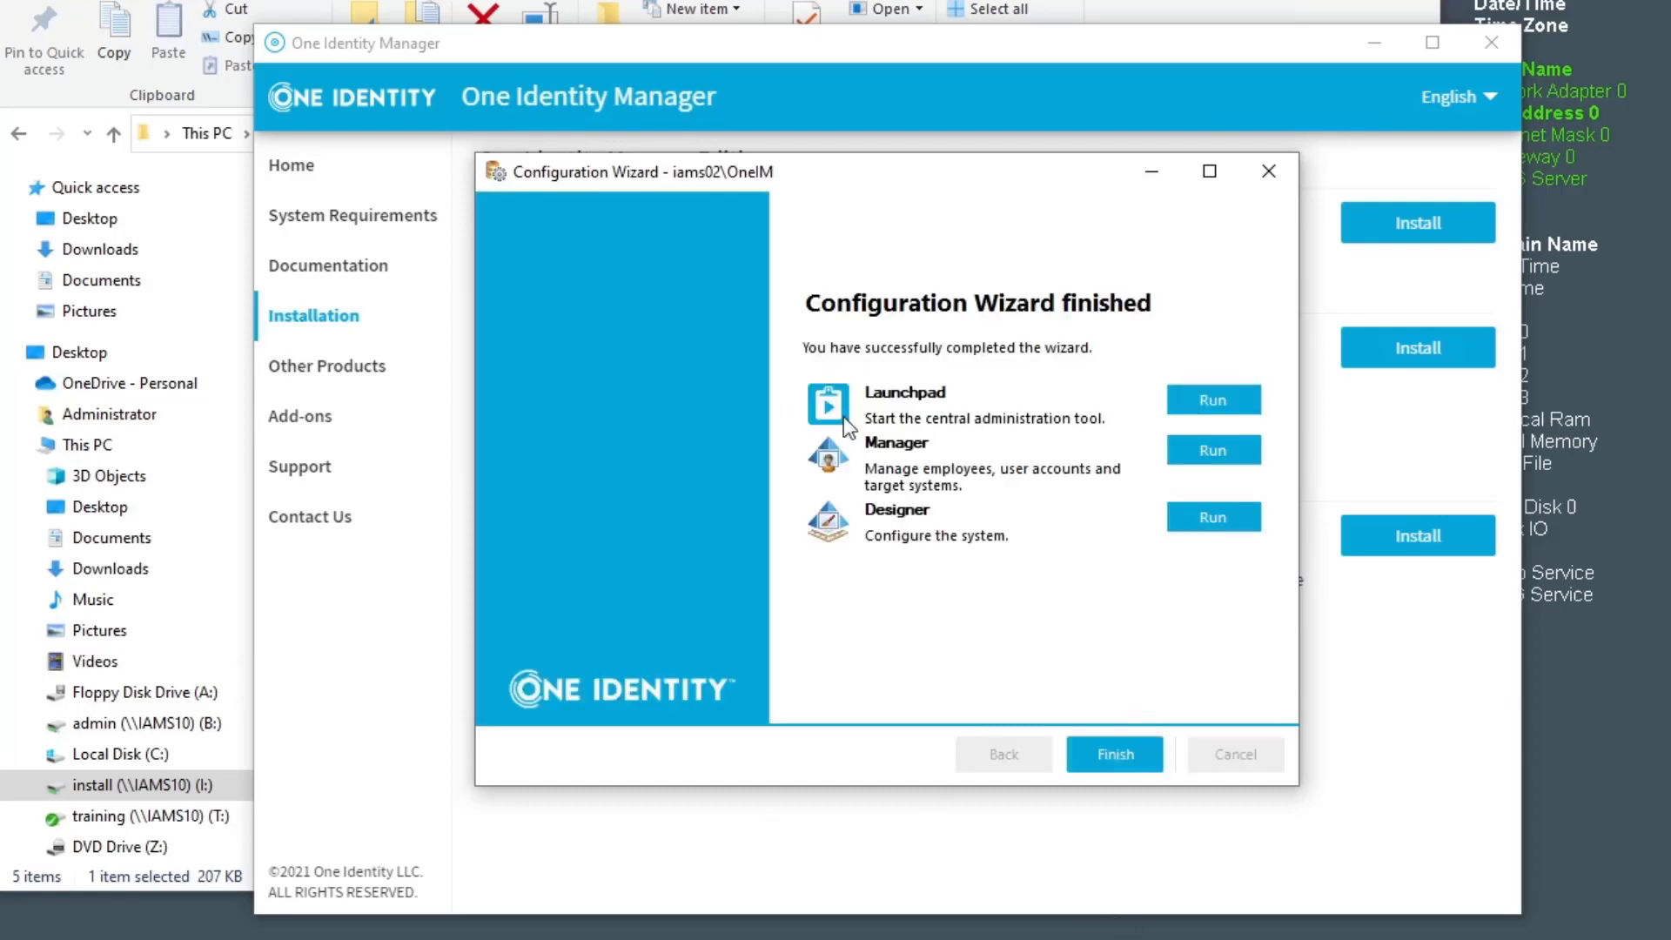
pyautogui.click(1234, 396)
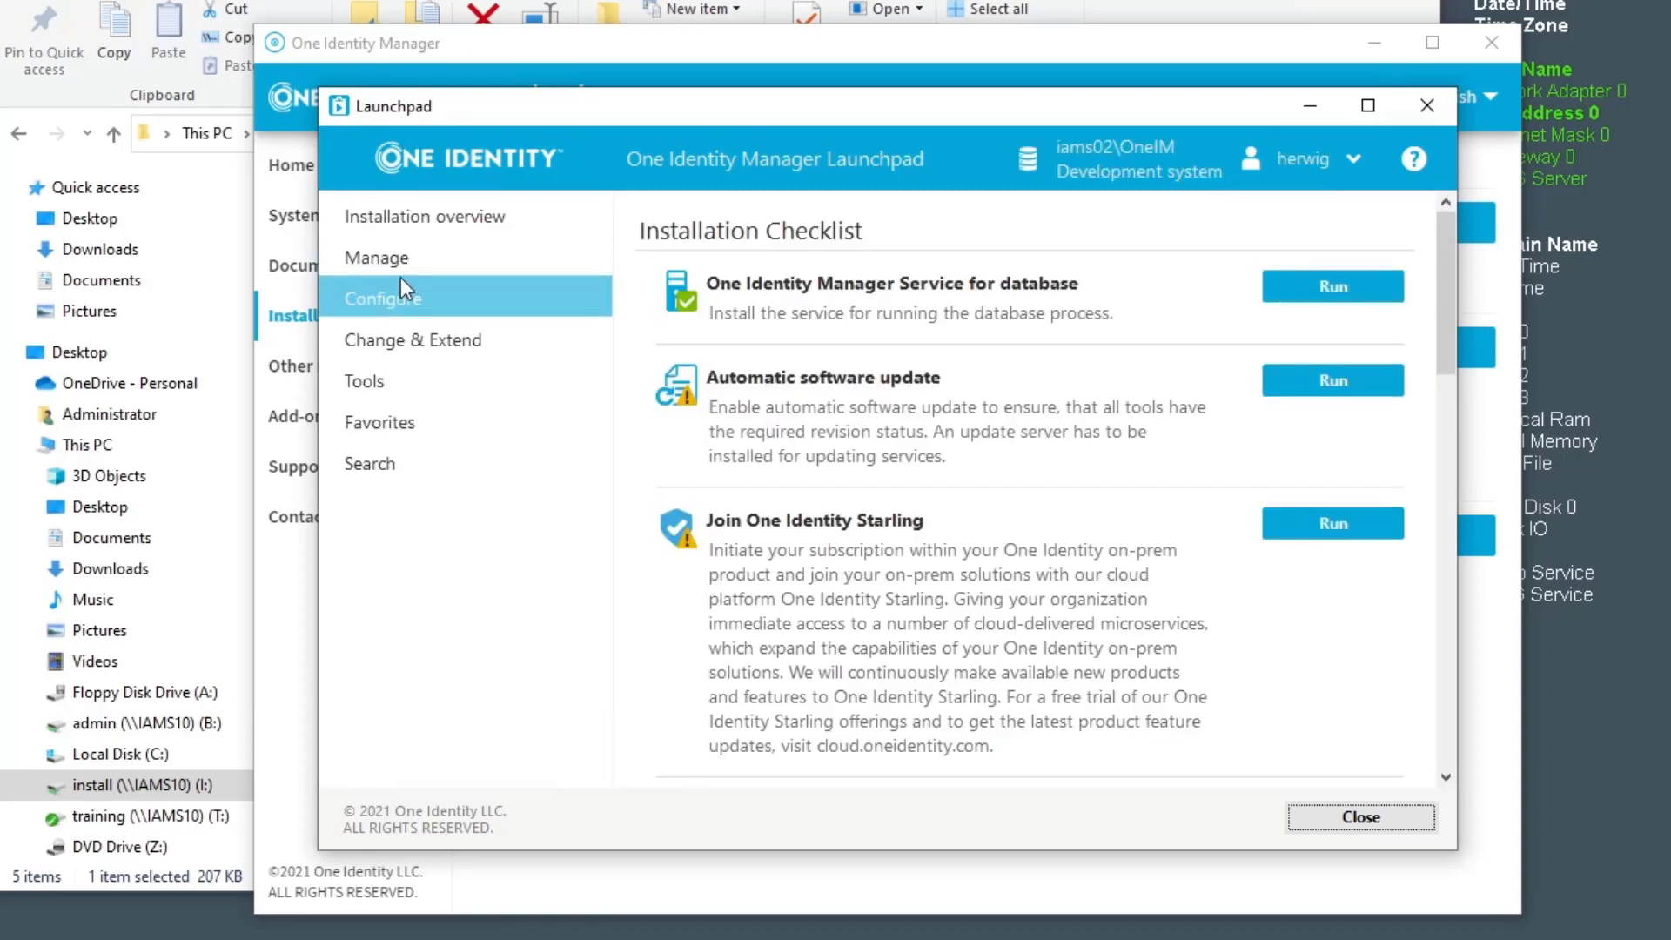
pyautogui.click(391, 260)
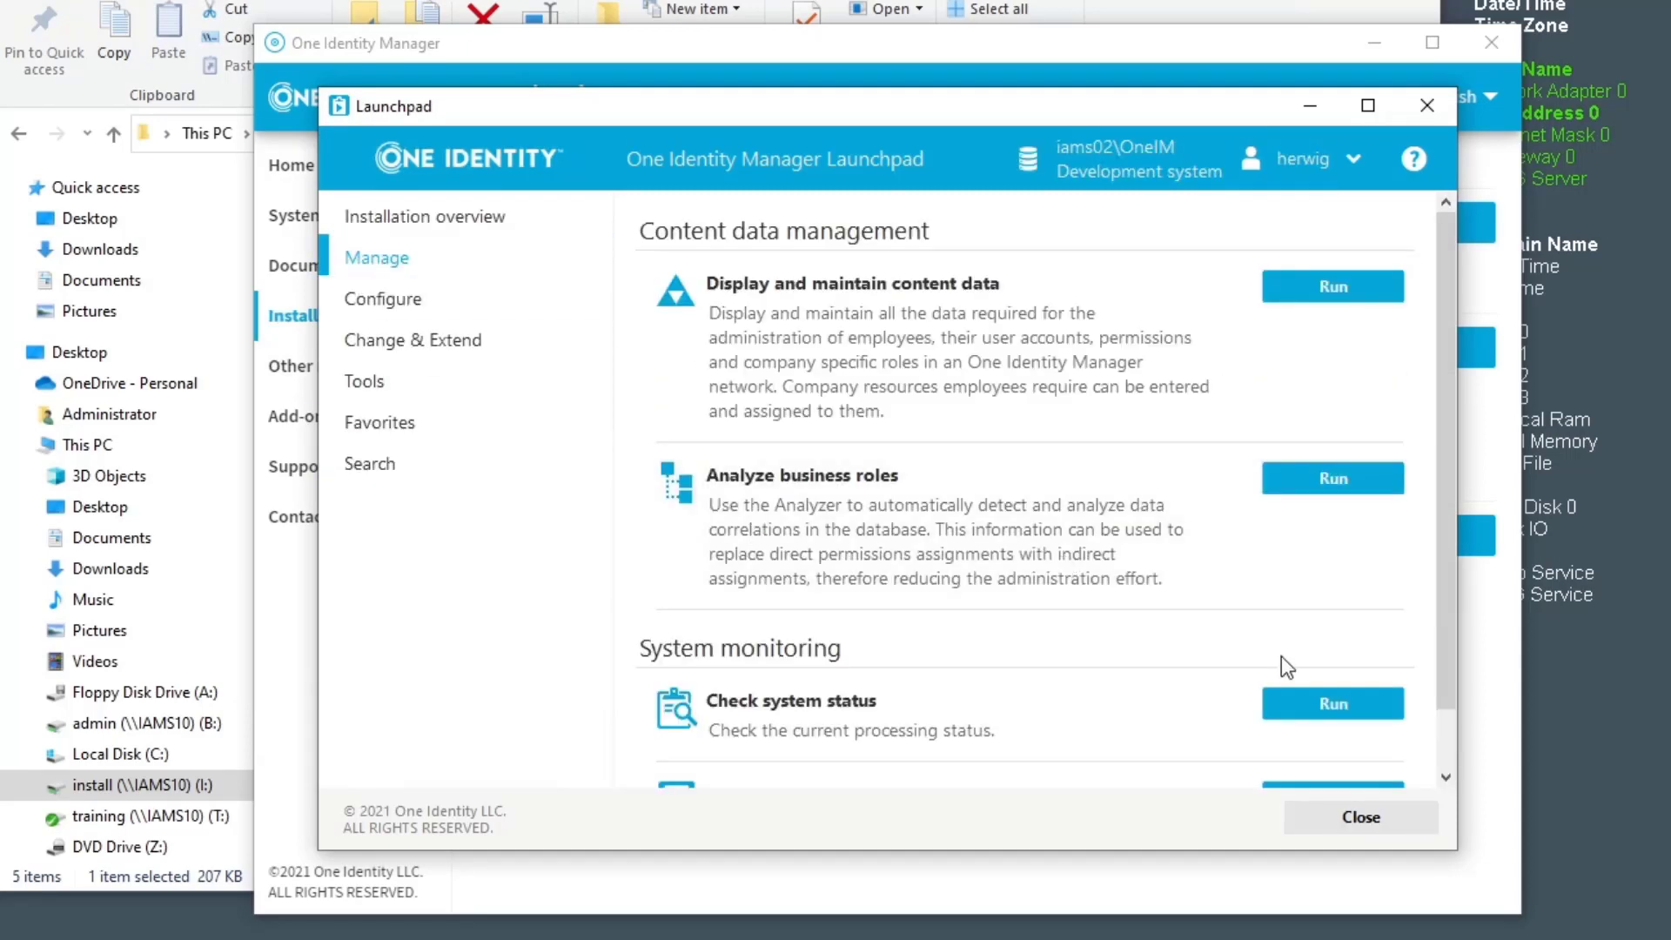
pyautogui.click(1333, 705)
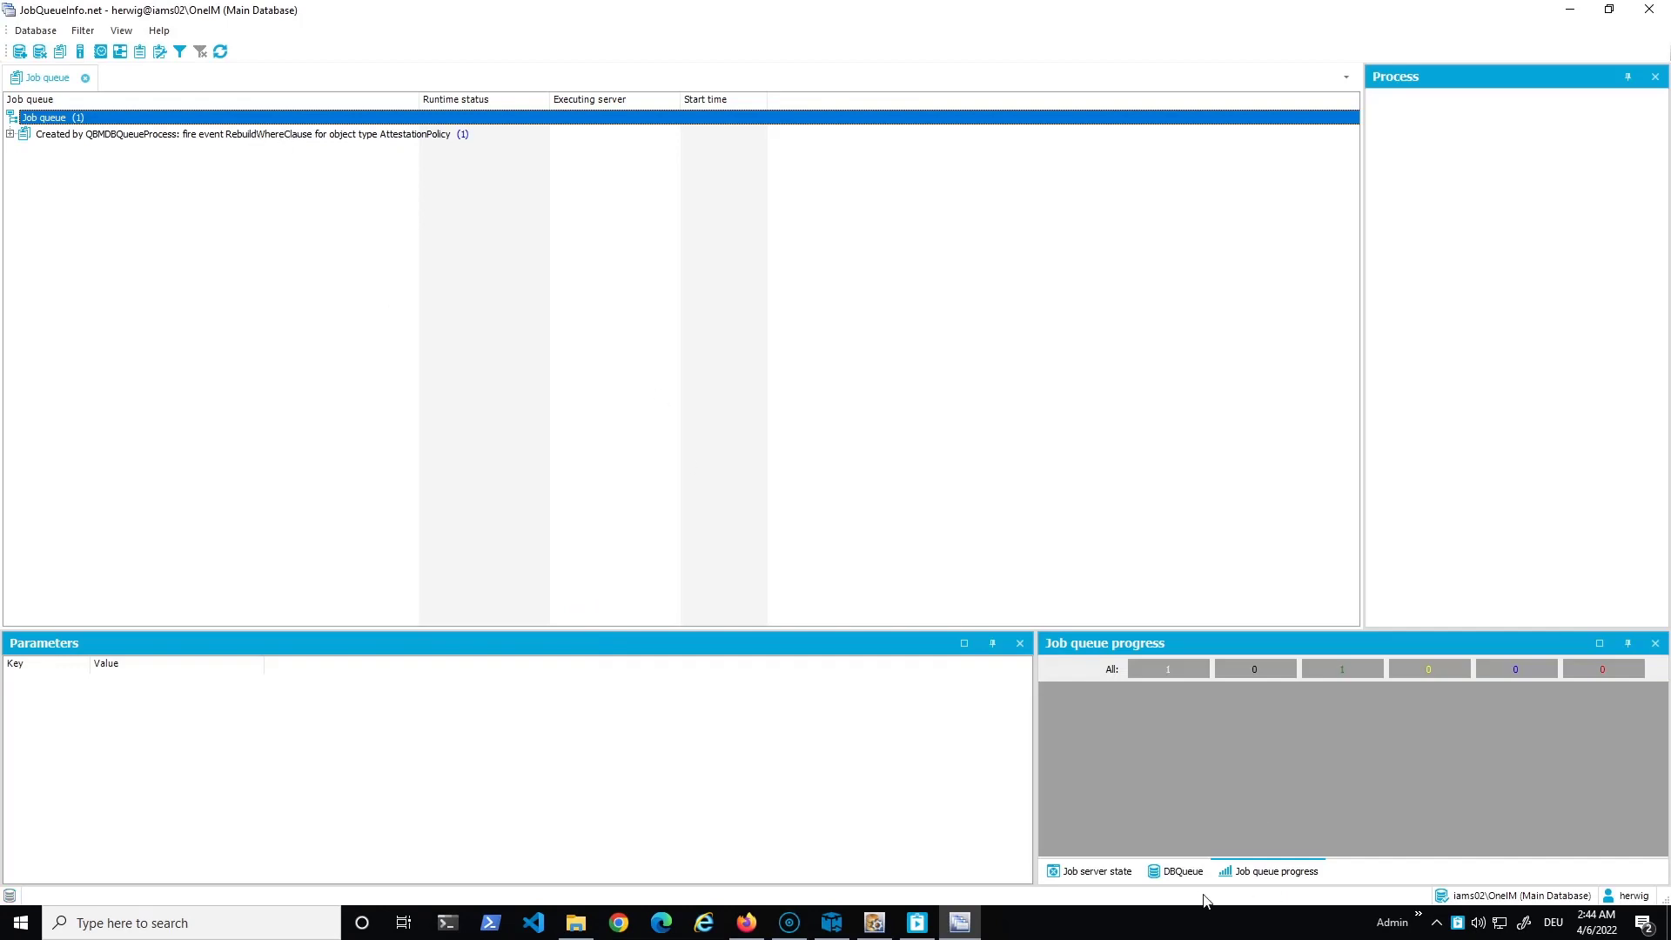
# Show the DBQueue operations and turn on monitoring of the job queue
pyautogui.click(1189, 871)
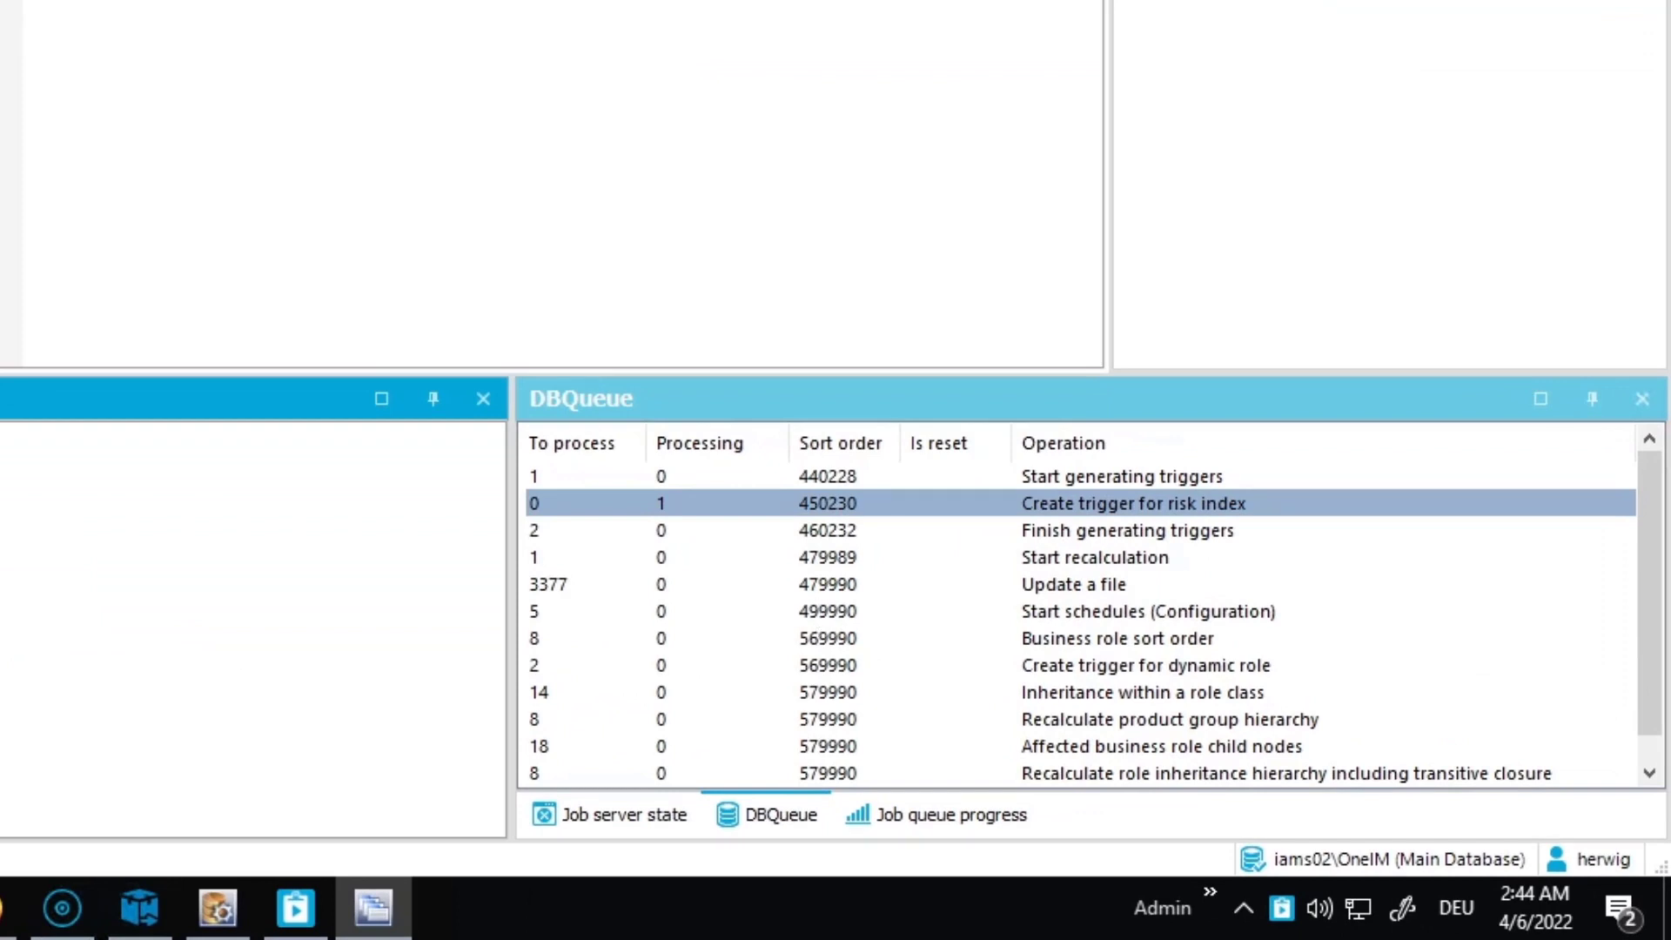
pyautogui.rightClick(58, 119)
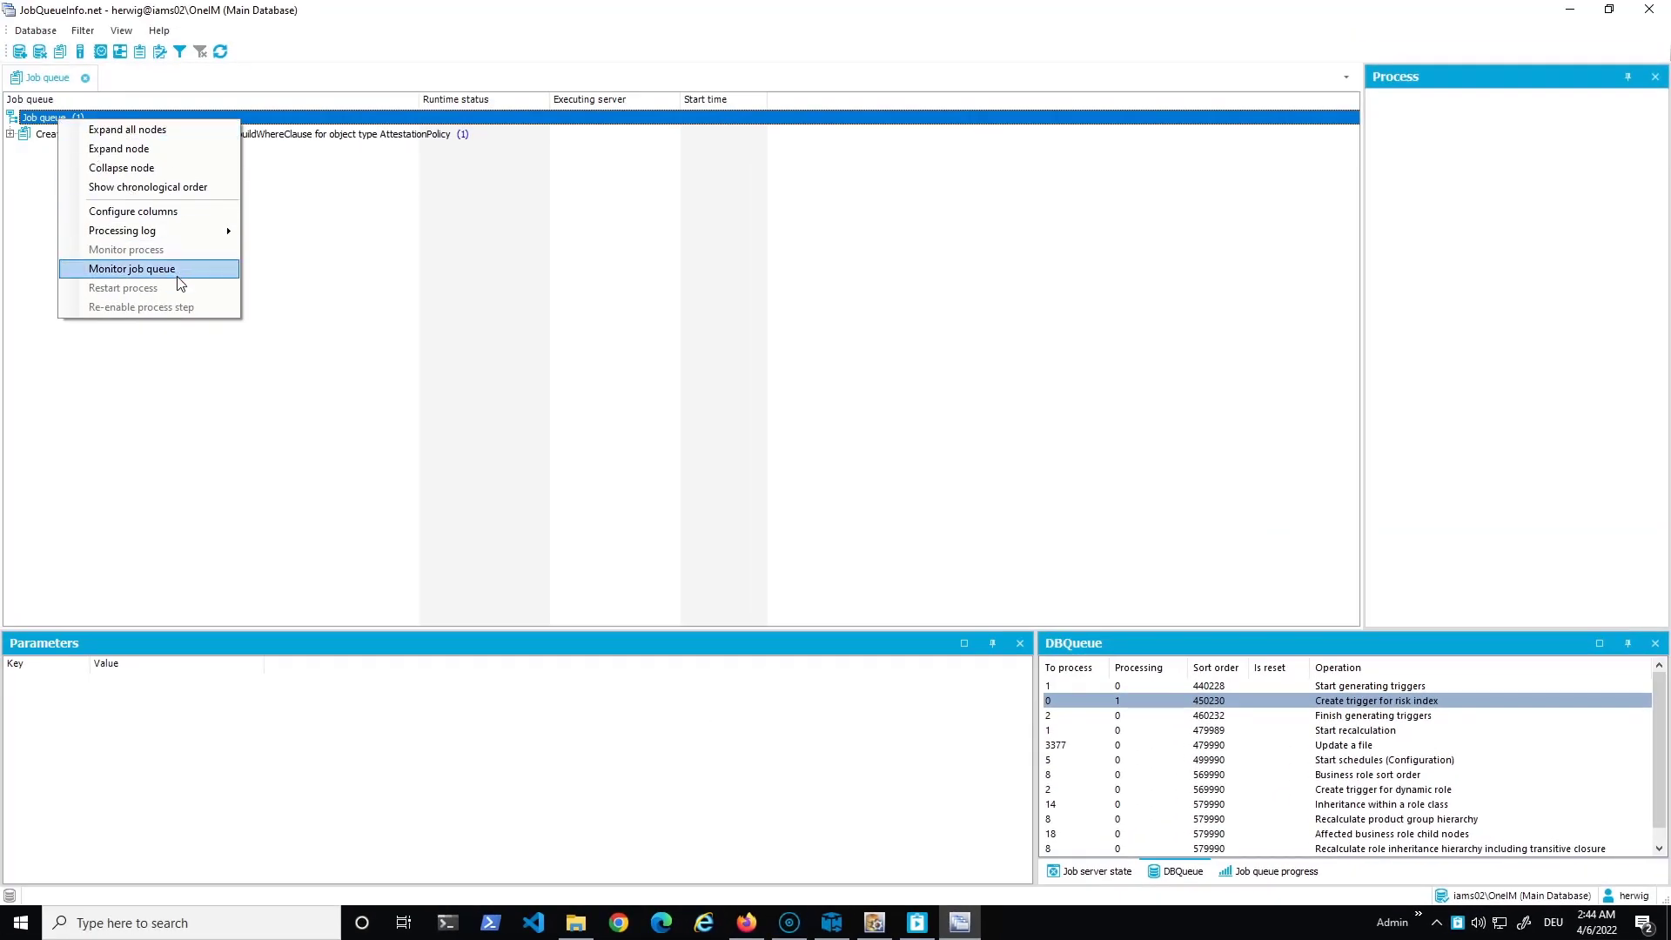
pyautogui.click(178, 275)
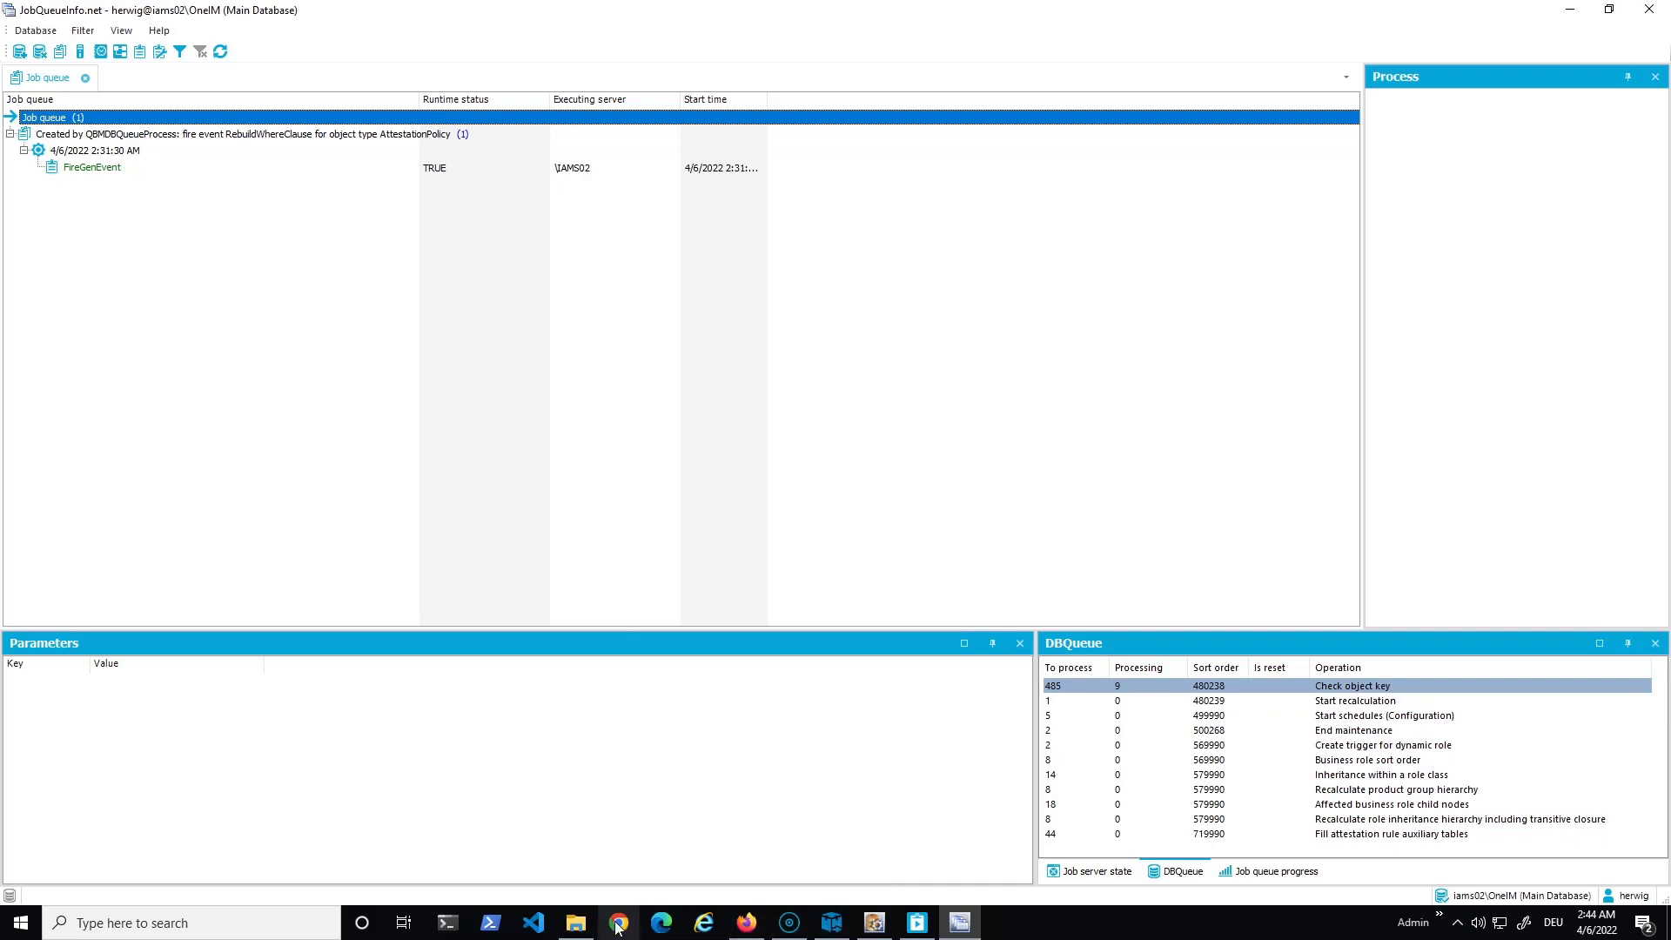
# Run the Start-Stop-IM Services script from the Desktop folder with PowerShell, and show the job server state in JobQueueInfo
pyautogui.click(581, 930)
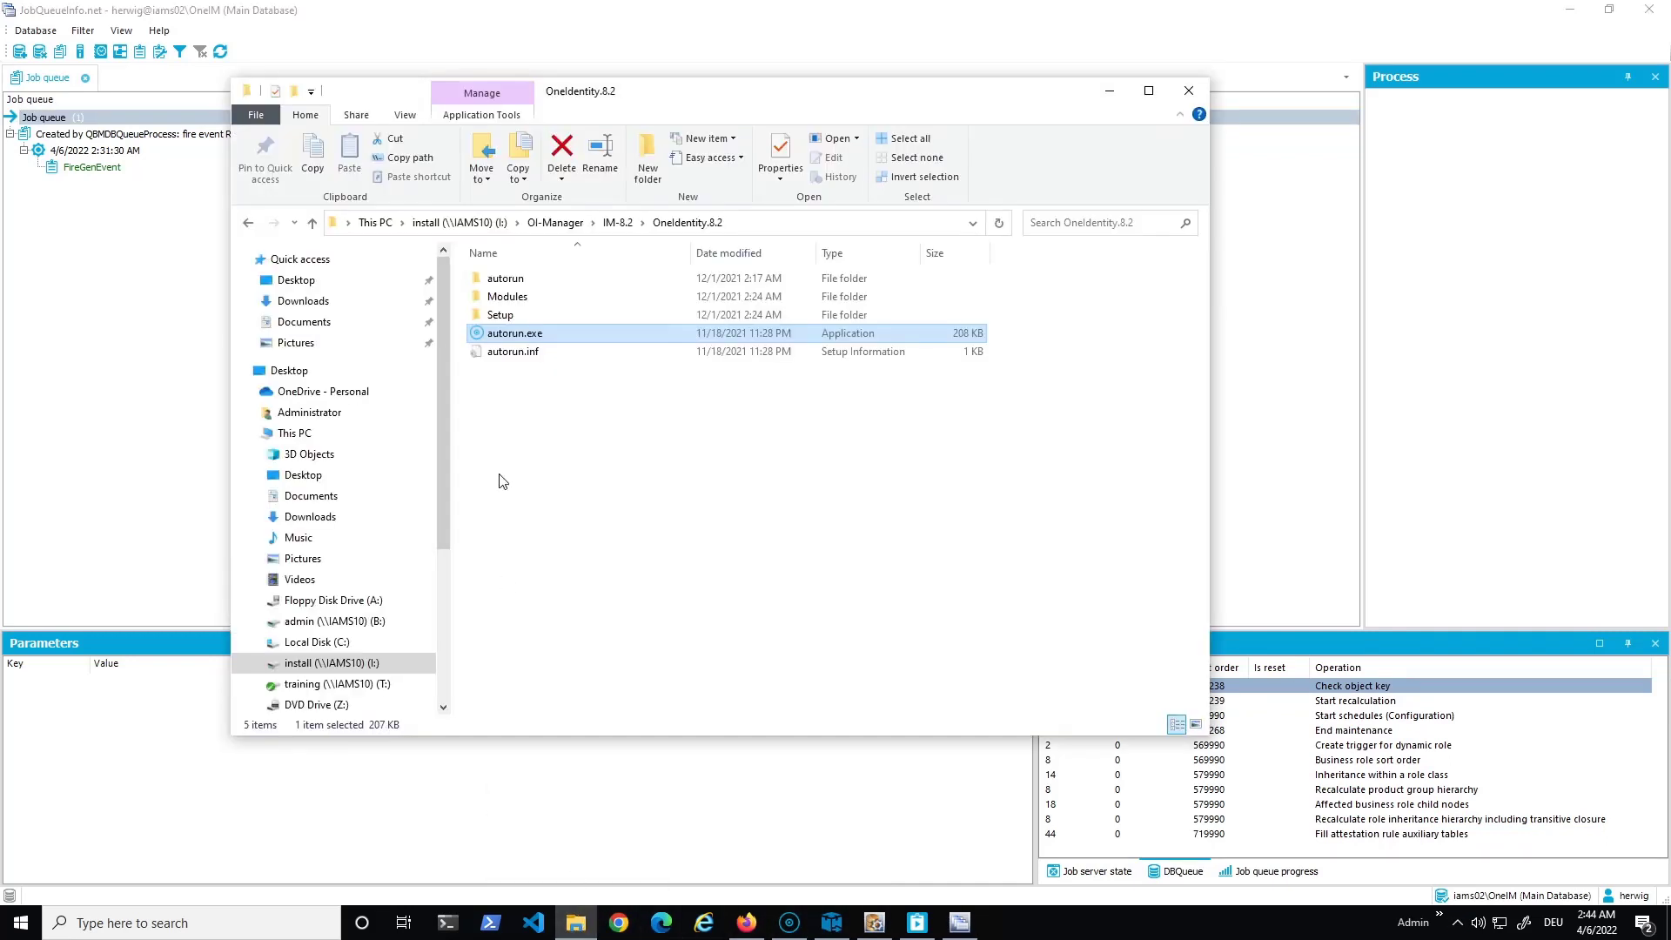
pyautogui.click(294, 279)
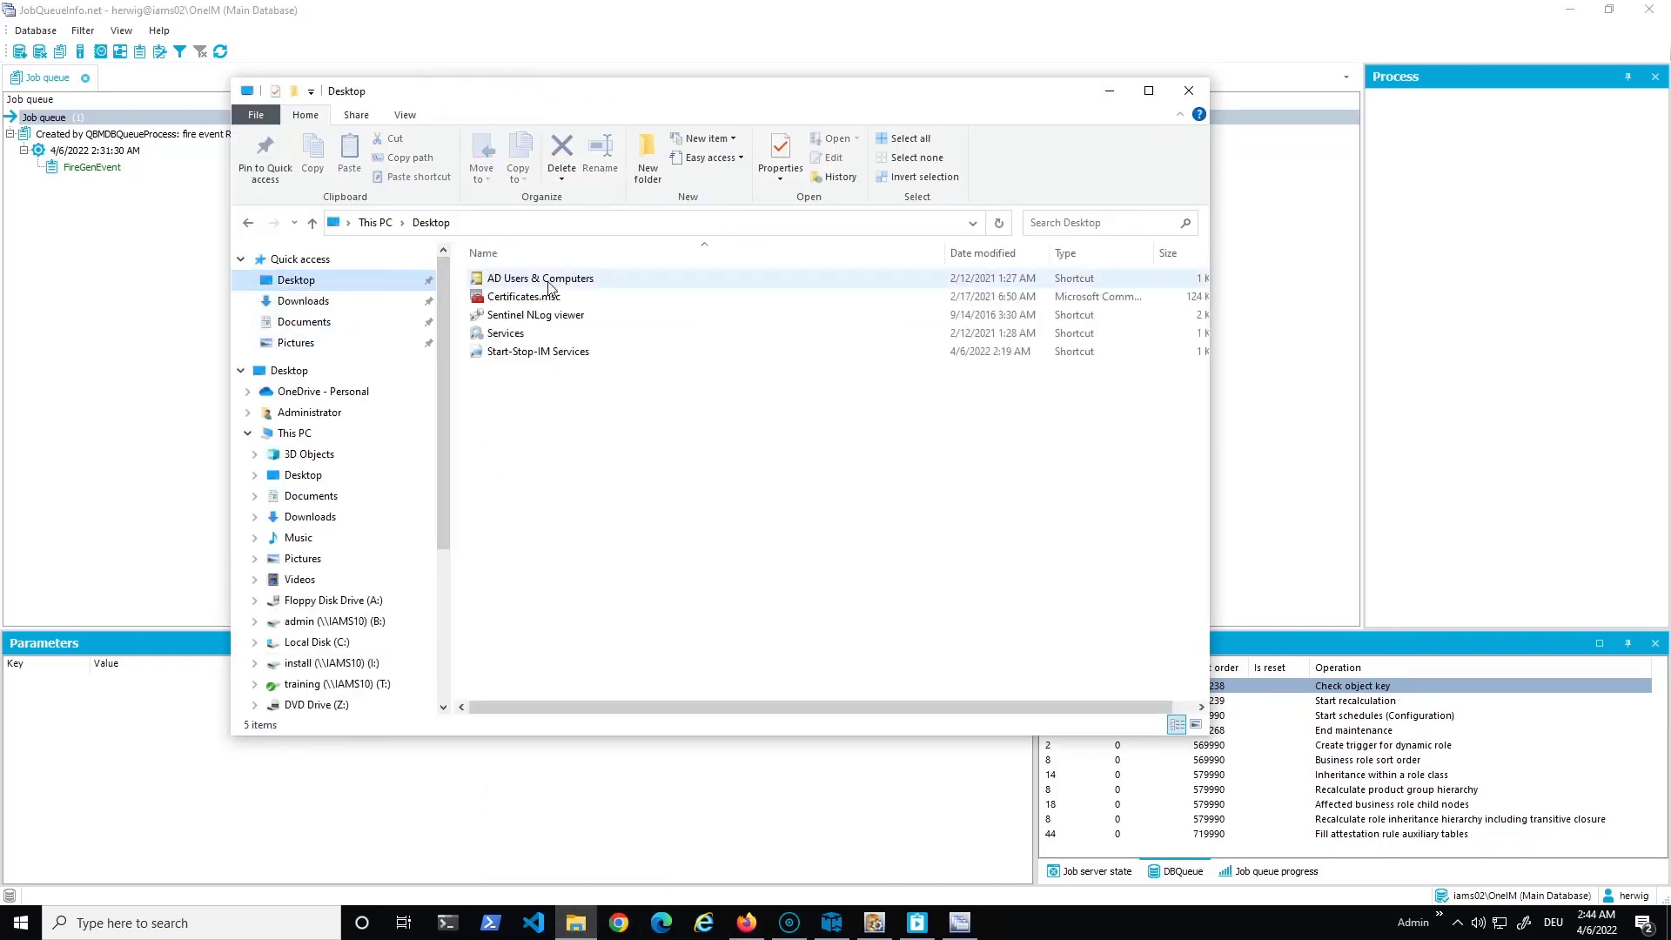
pyautogui.rightClick(549, 350)
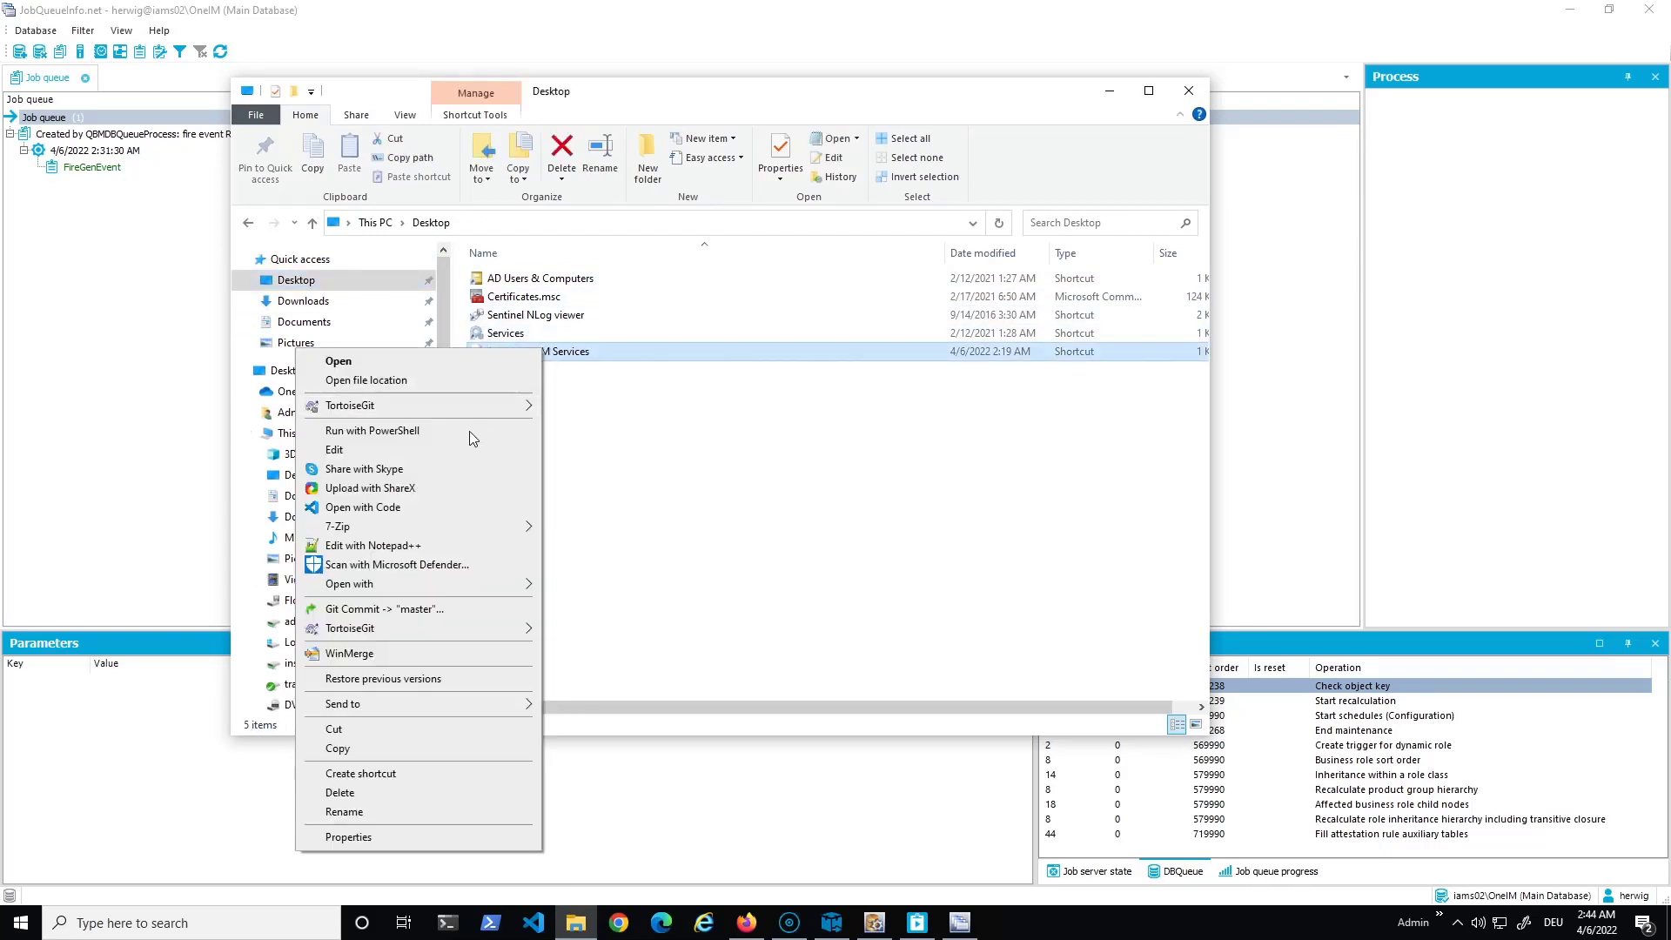
pyautogui.click(458, 437)
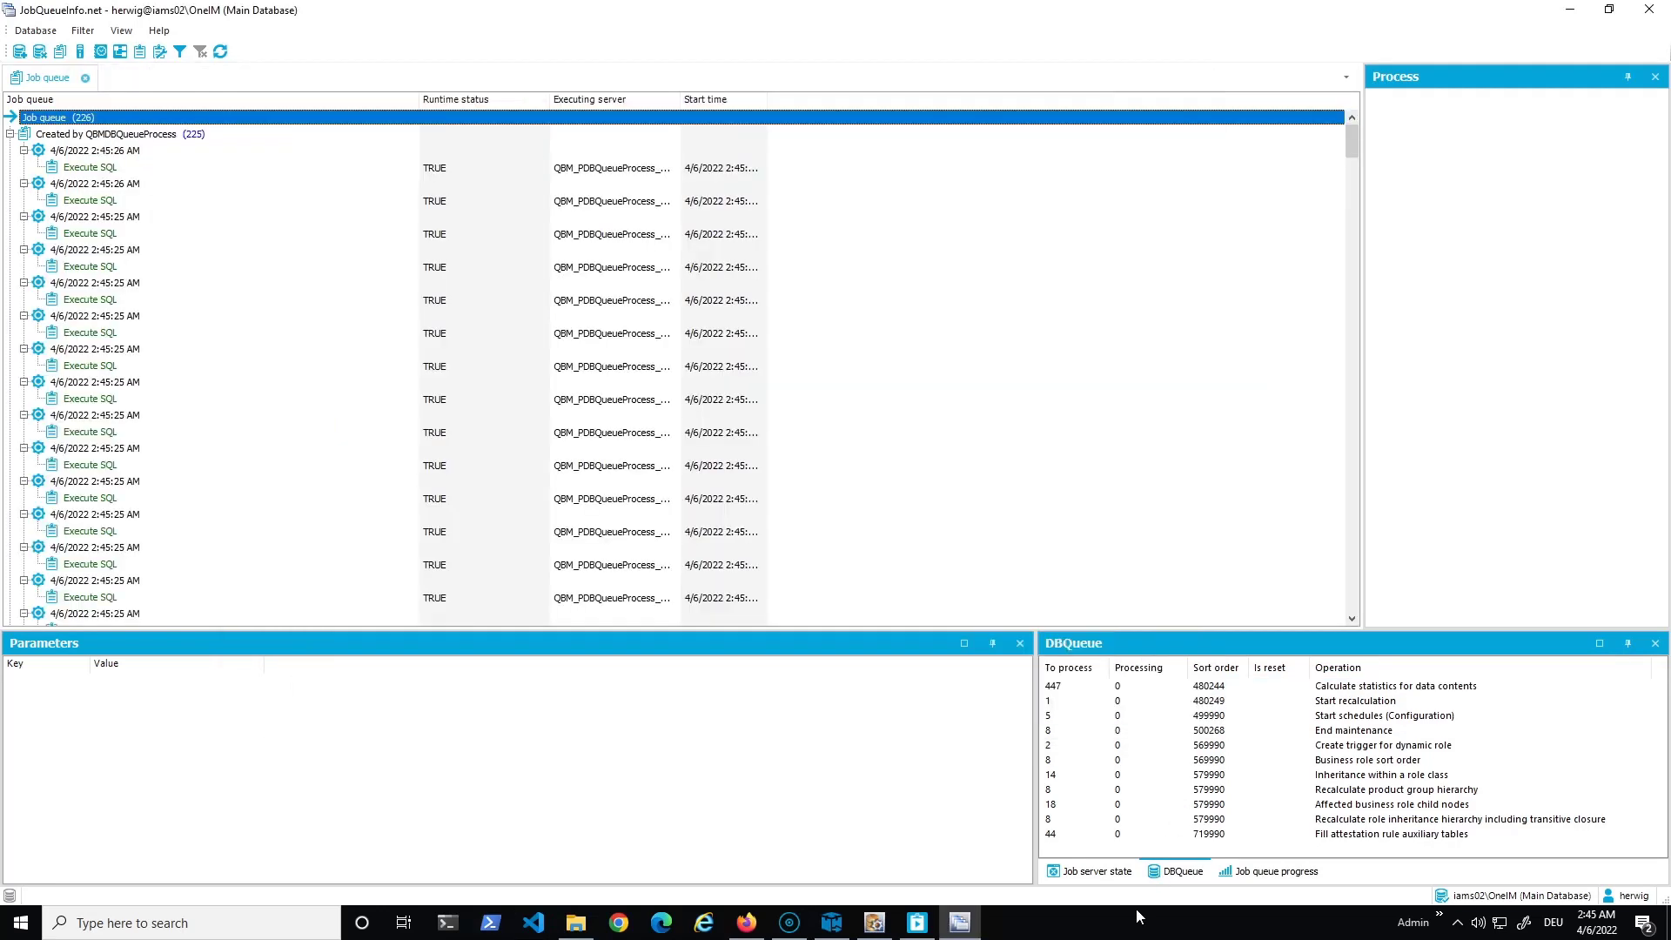
pyautogui.click(1098, 871)
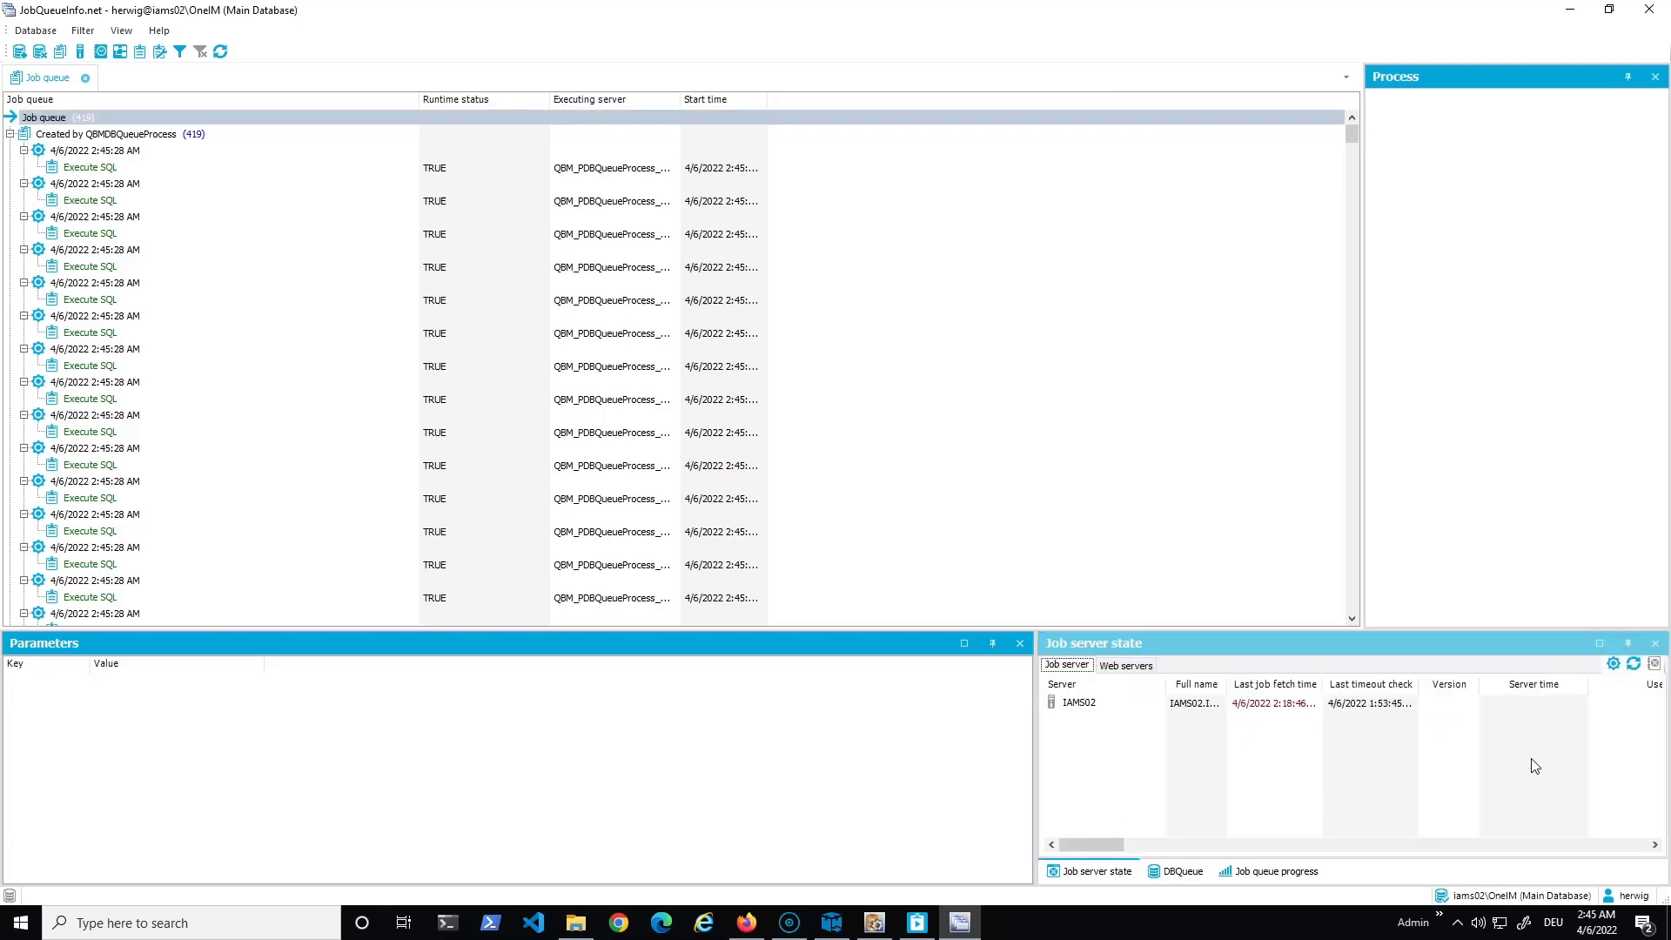